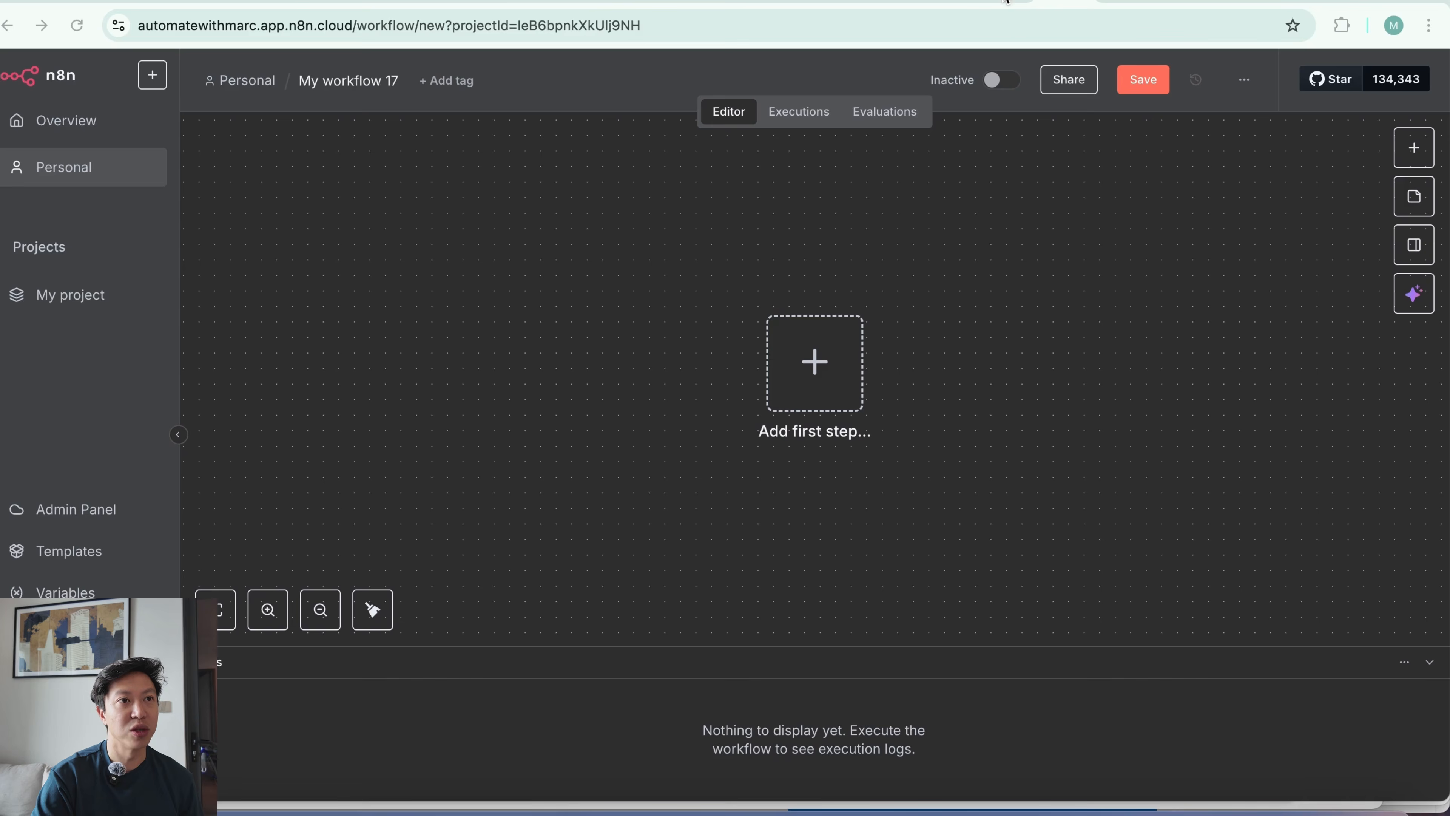
- Review the finished Submagic + Autopost Demo workflow, looking at its Google Drive Trigger and Post to Submagic nodes
click(1006, 1)
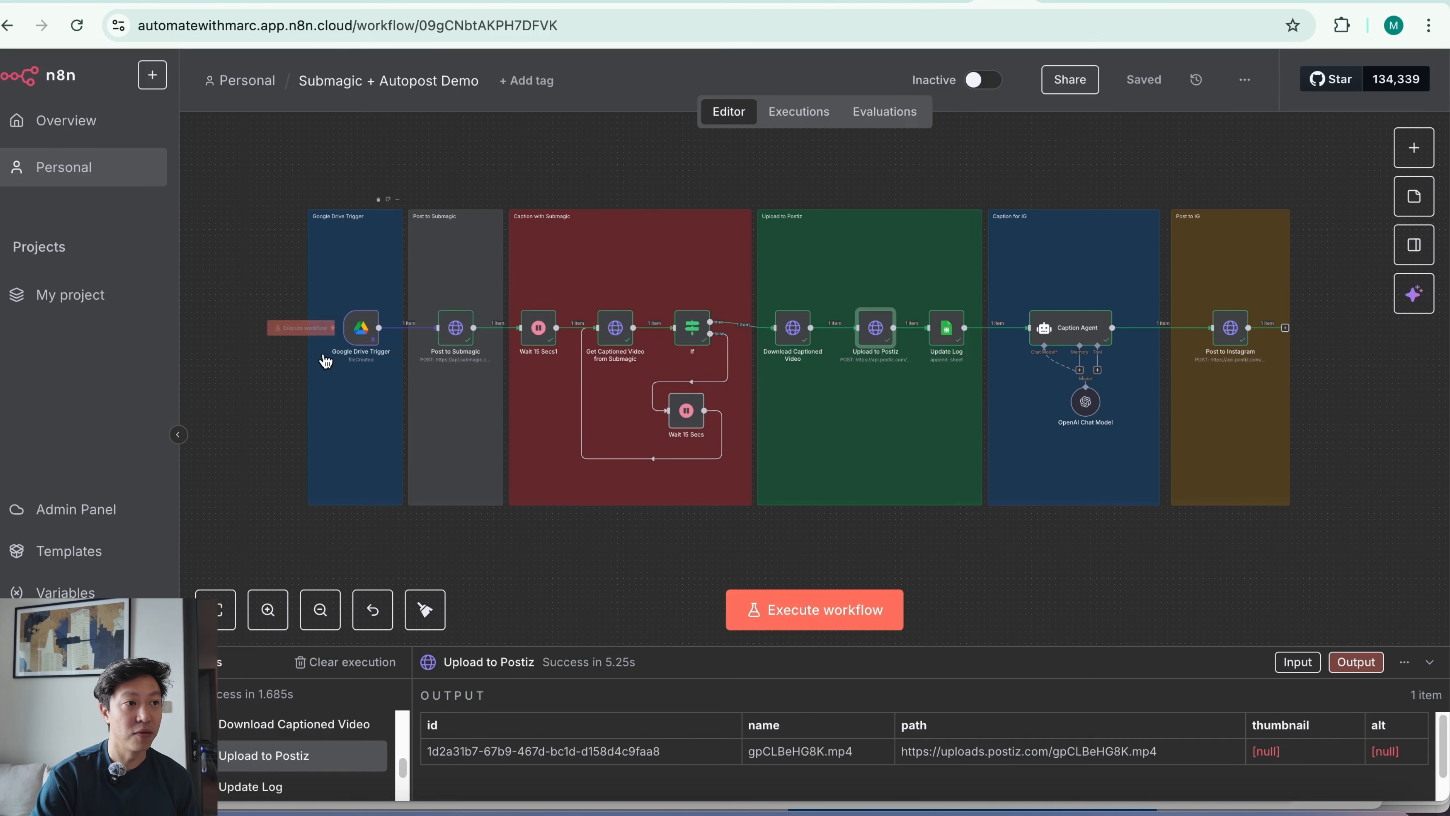
mouse_move(359, 346)
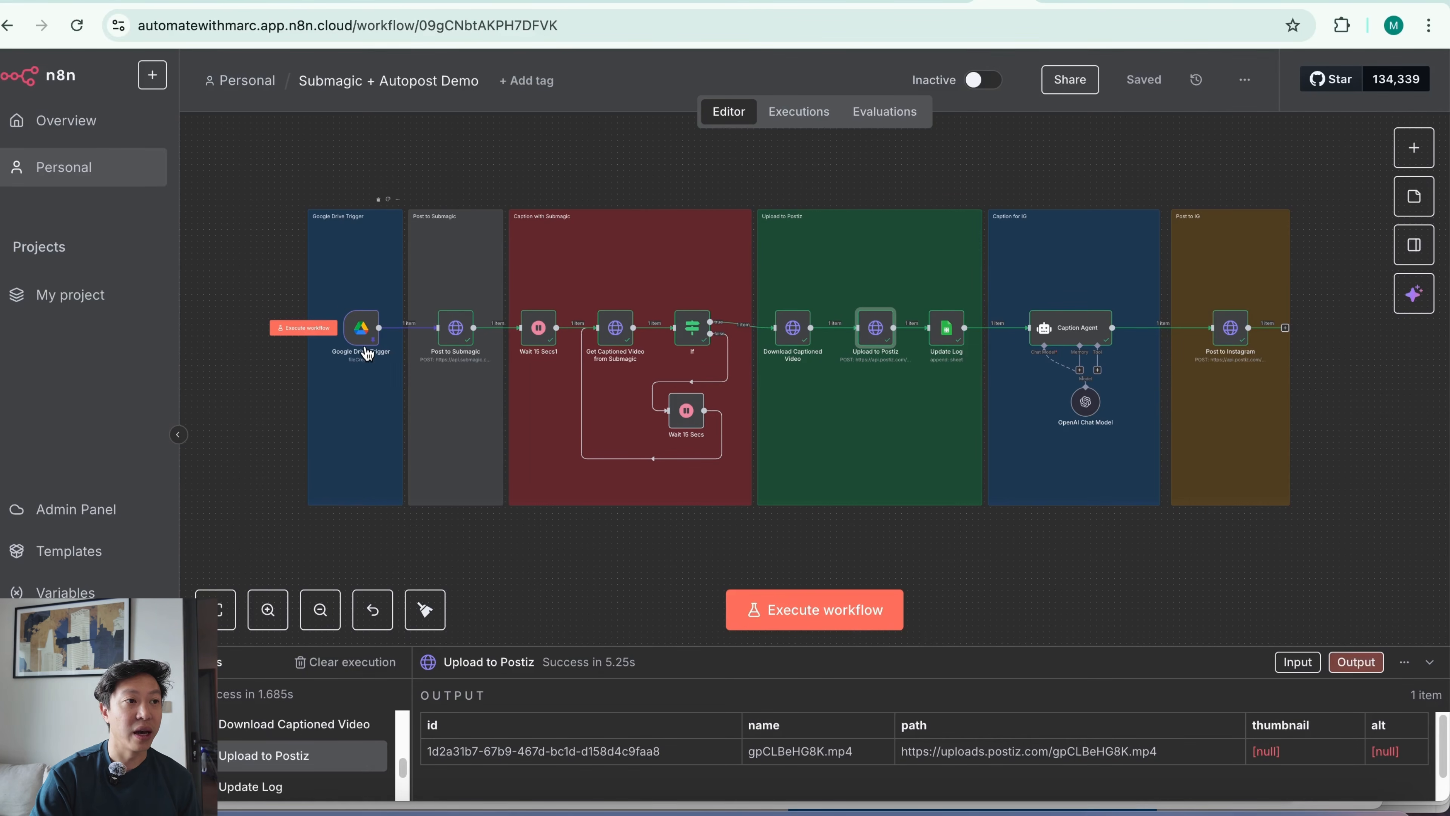
mouse_move(461, 339)
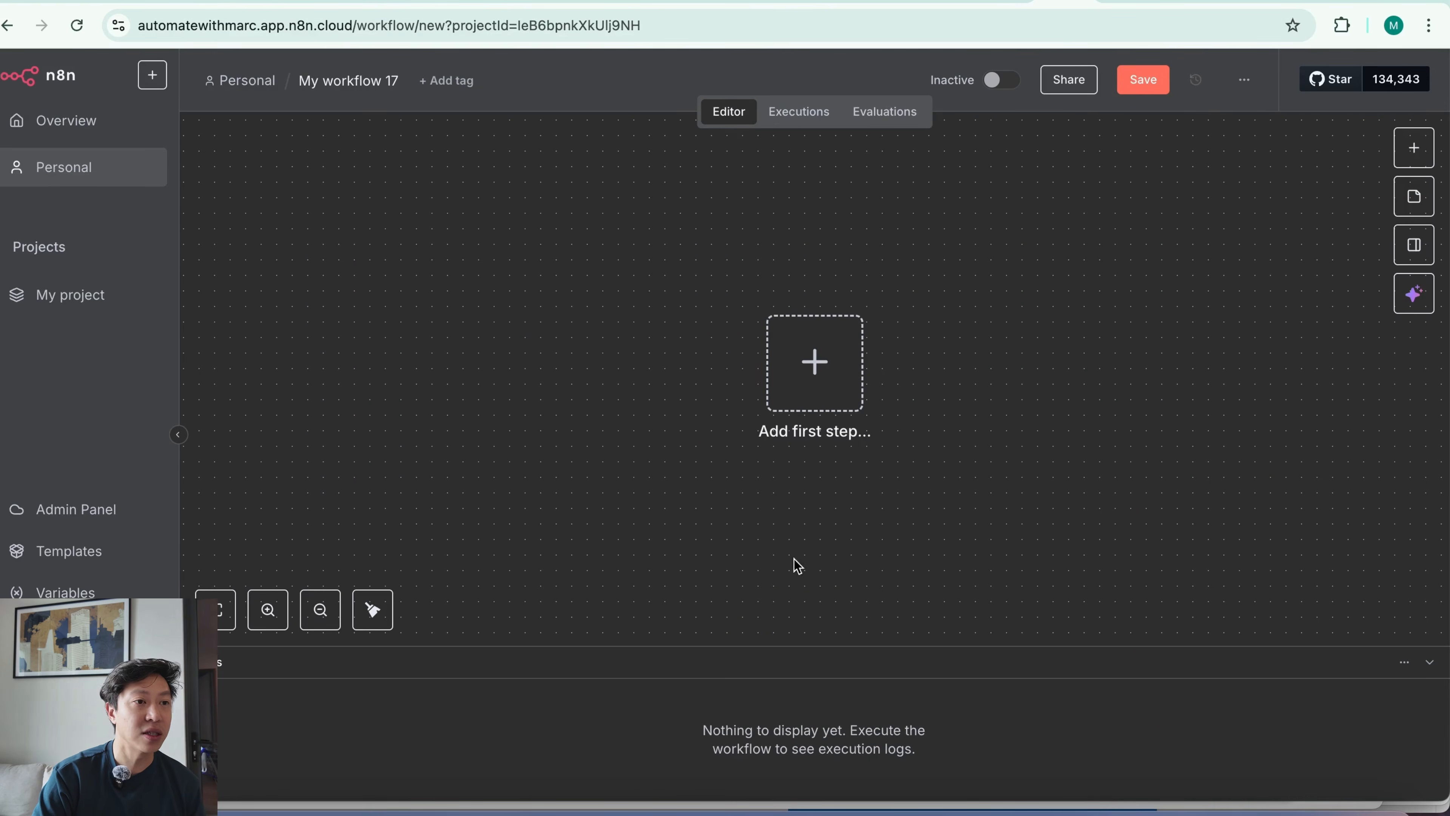
- Add a Google Drive trigger for changes involving a specific folder and set it to watch for File Created
key(Tab)
text(goo)
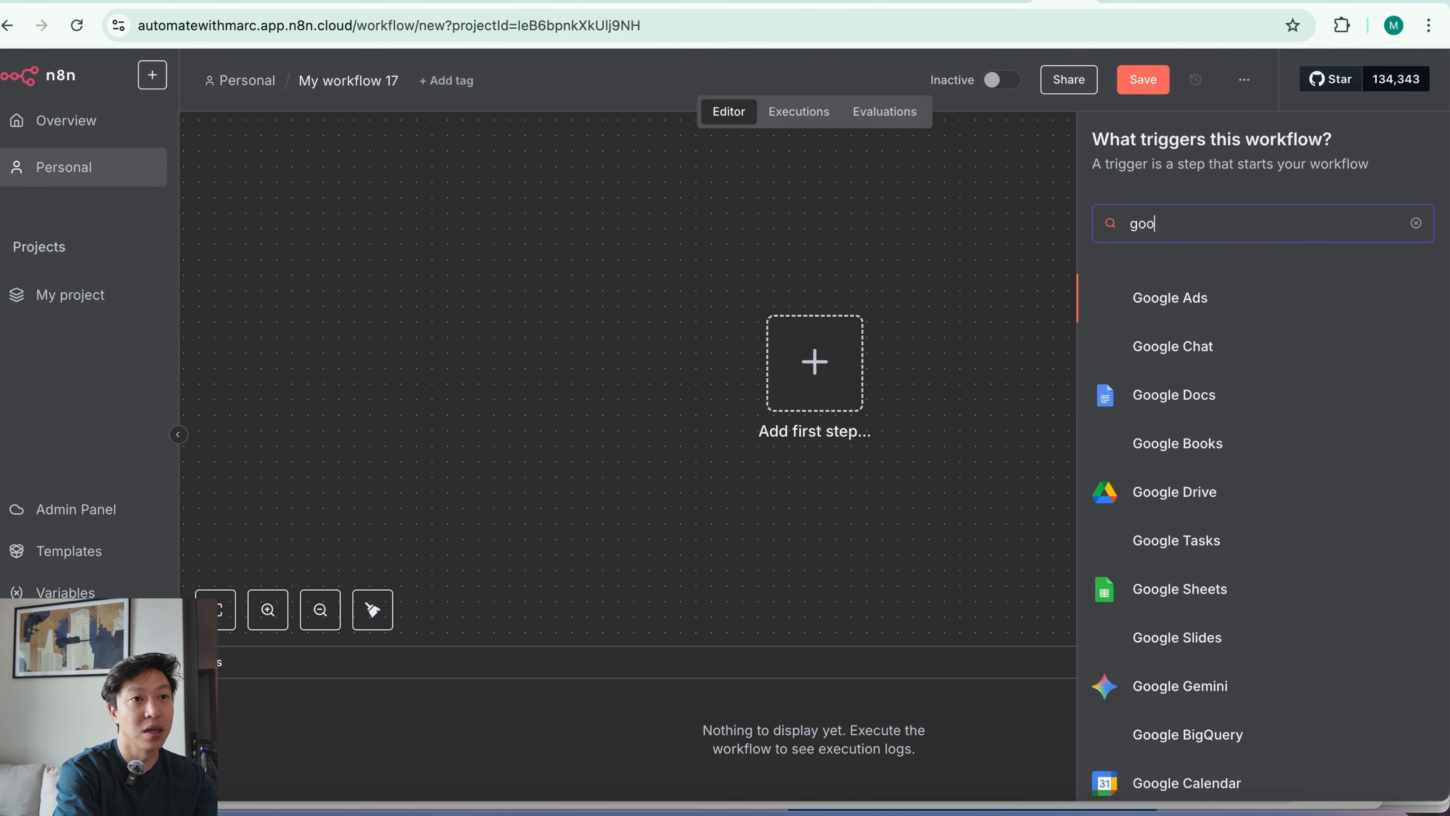
text(gld)
click(1264, 358)
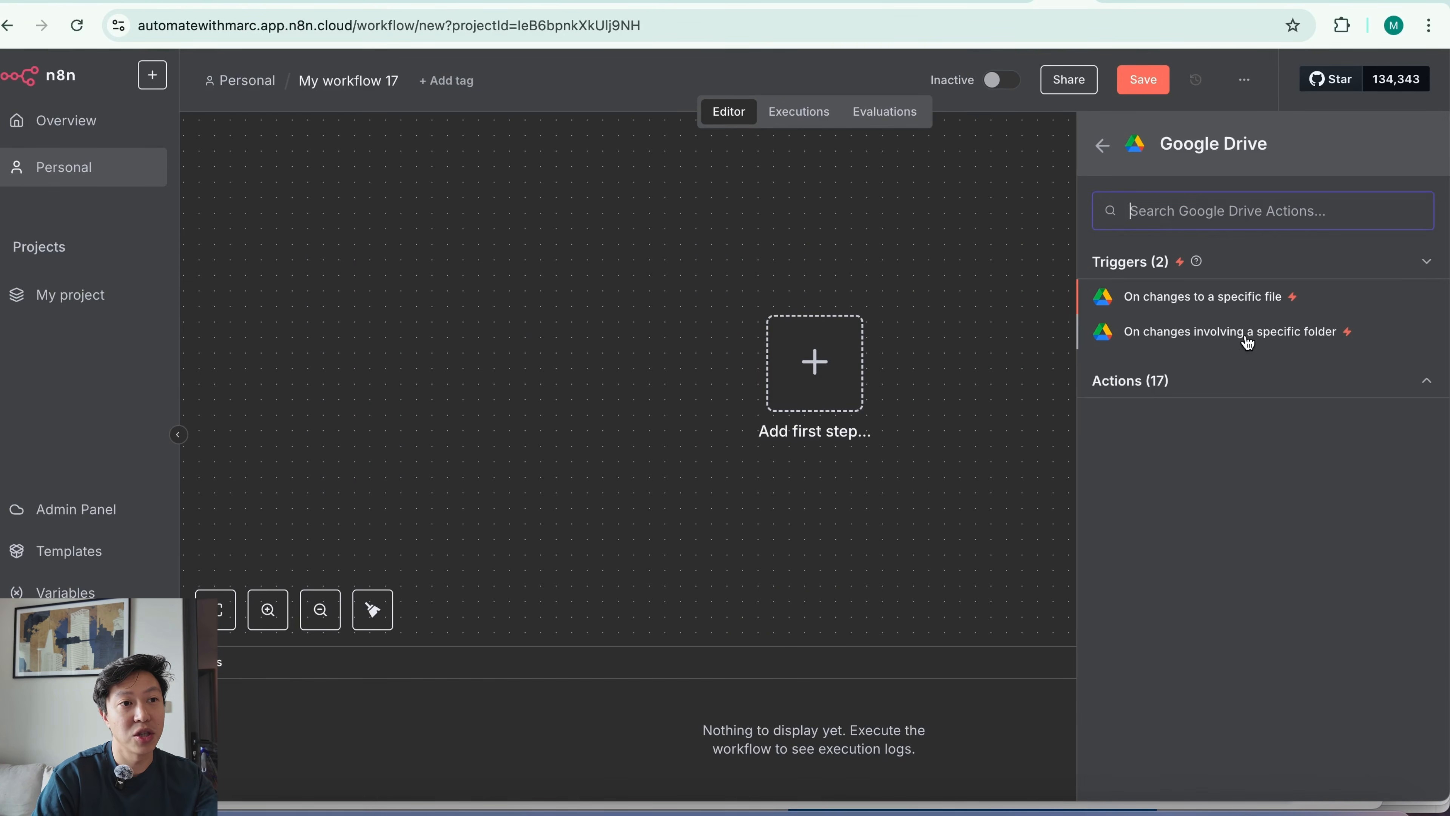
click(1291, 334)
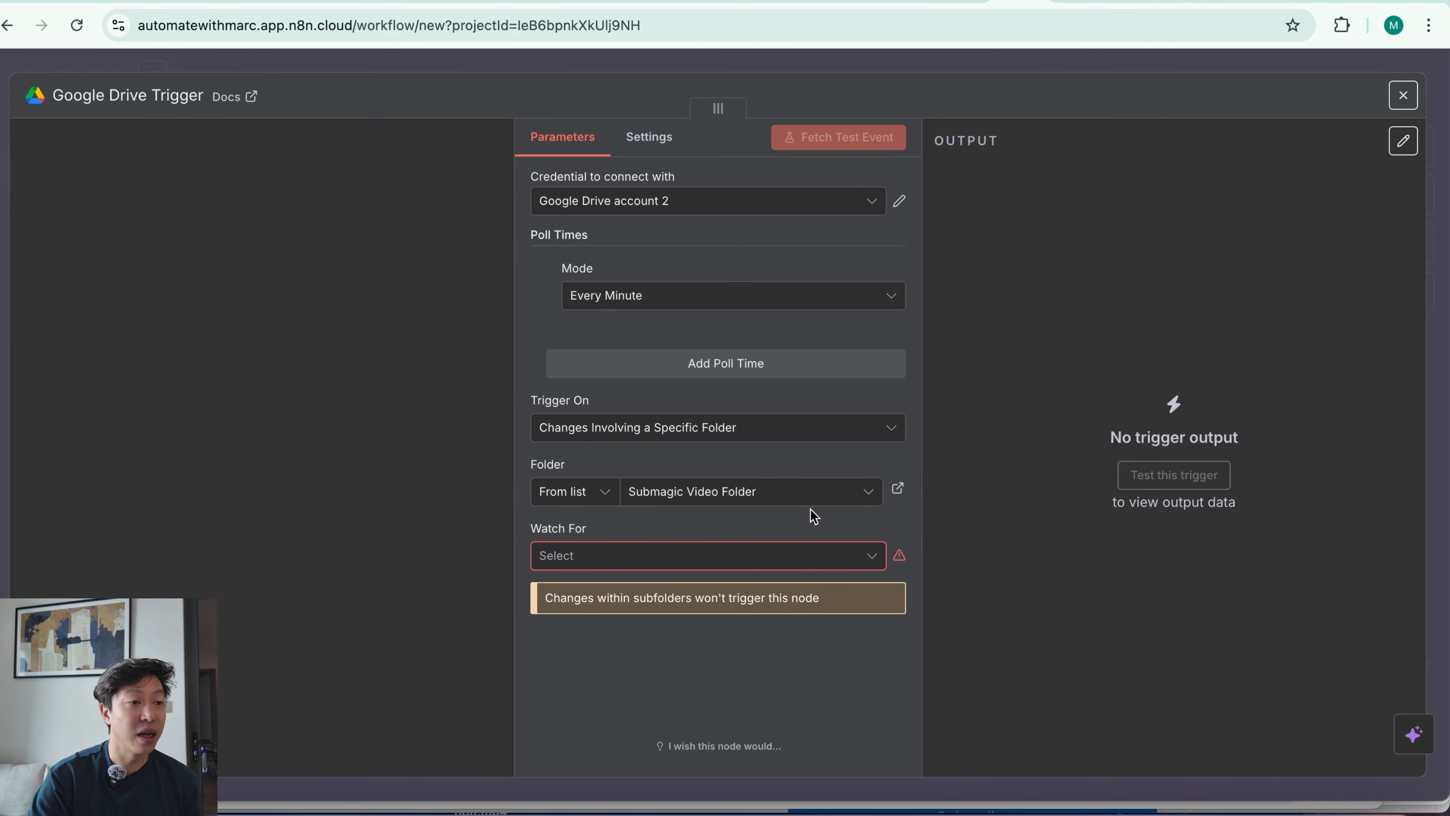
click(851, 571)
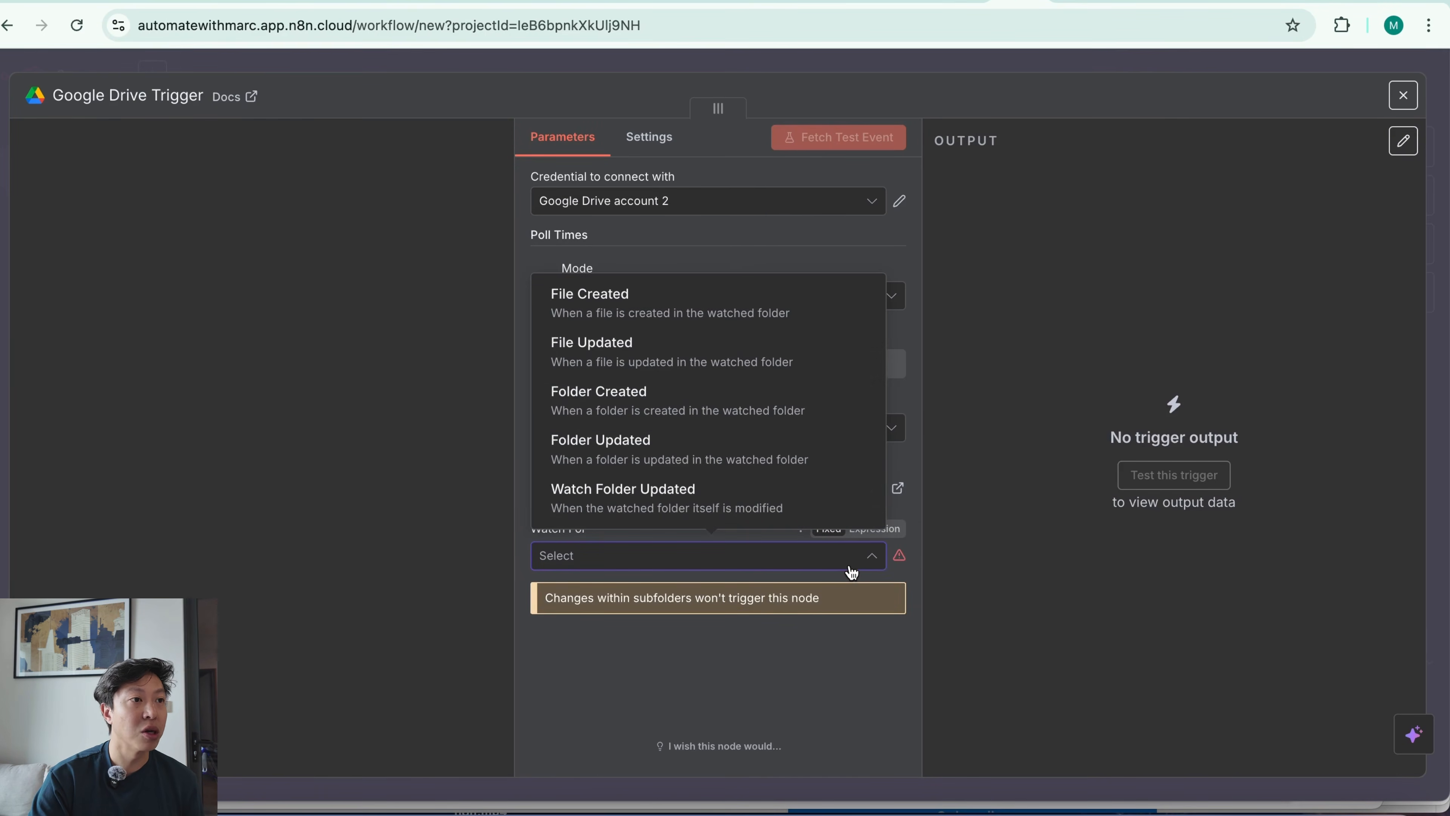
click(759, 314)
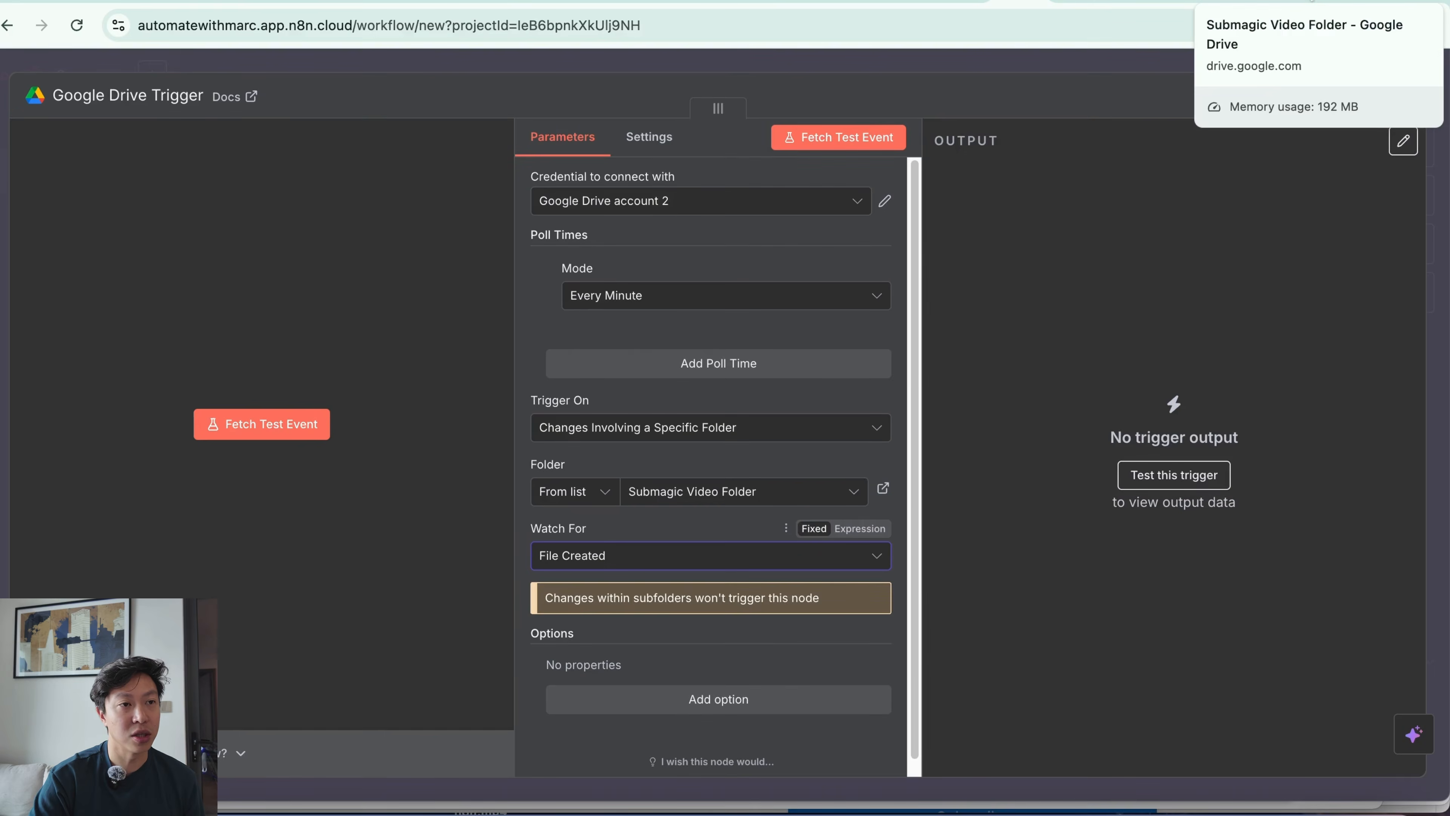
- Switch to Google Drive and open the sharing options of the Submagic Video Folder
click(1336, 6)
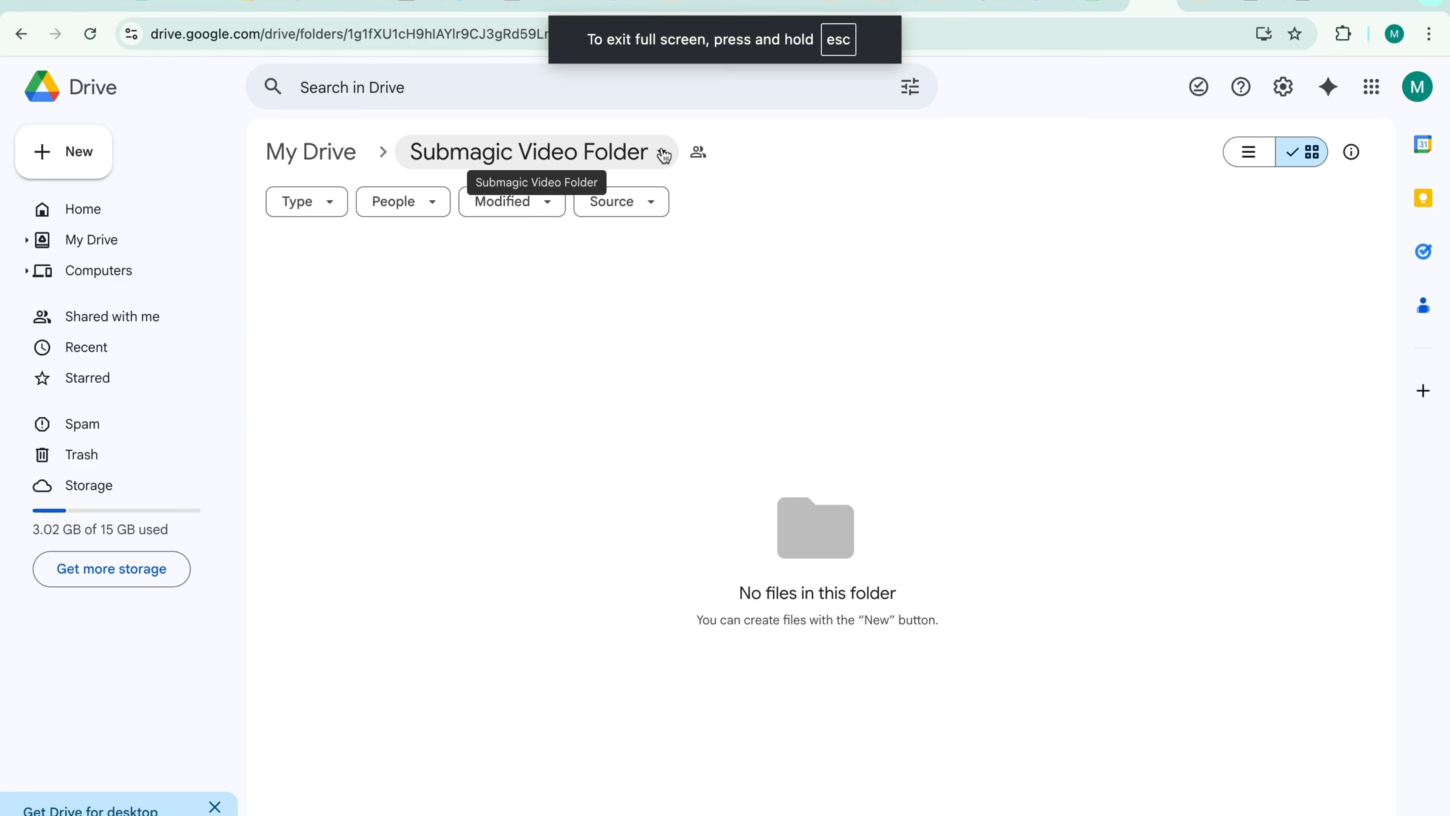
click(662, 155)
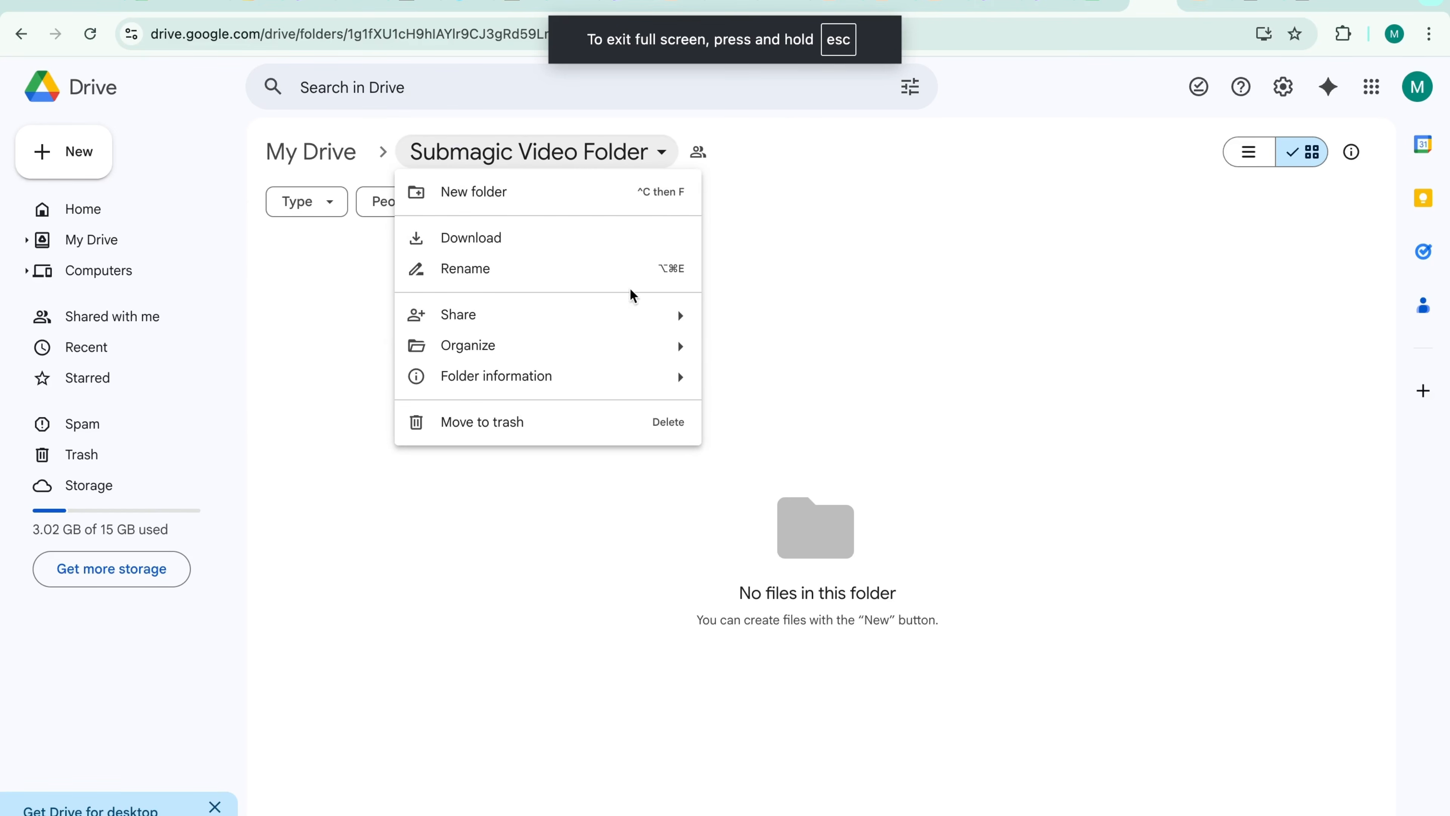
mouse_move(631, 318)
click(855, 323)
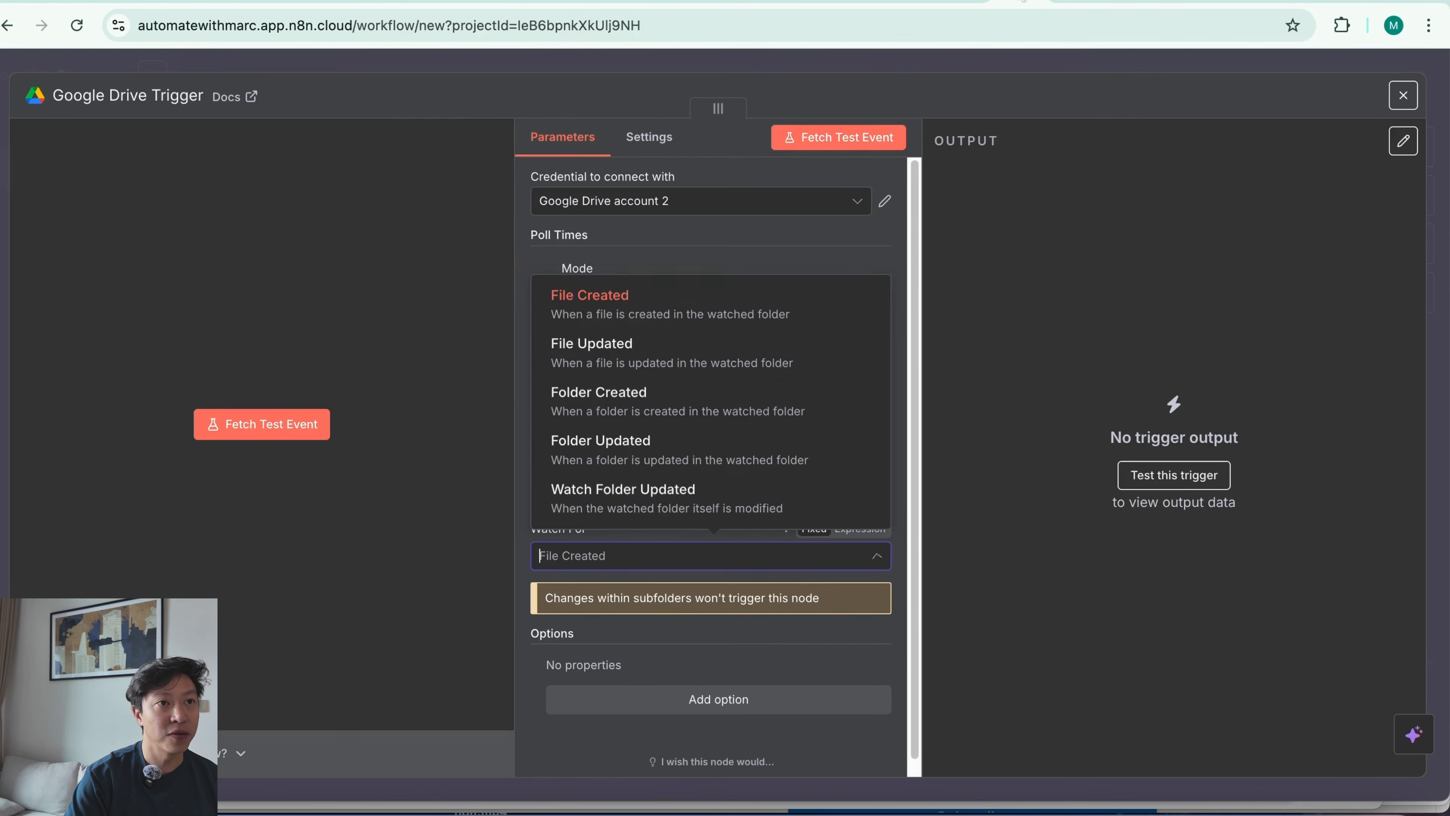
- Fetch a test event for the Google Drive trigger and check the returned file name against the video in Submagic Video Folder
click(857, 142)
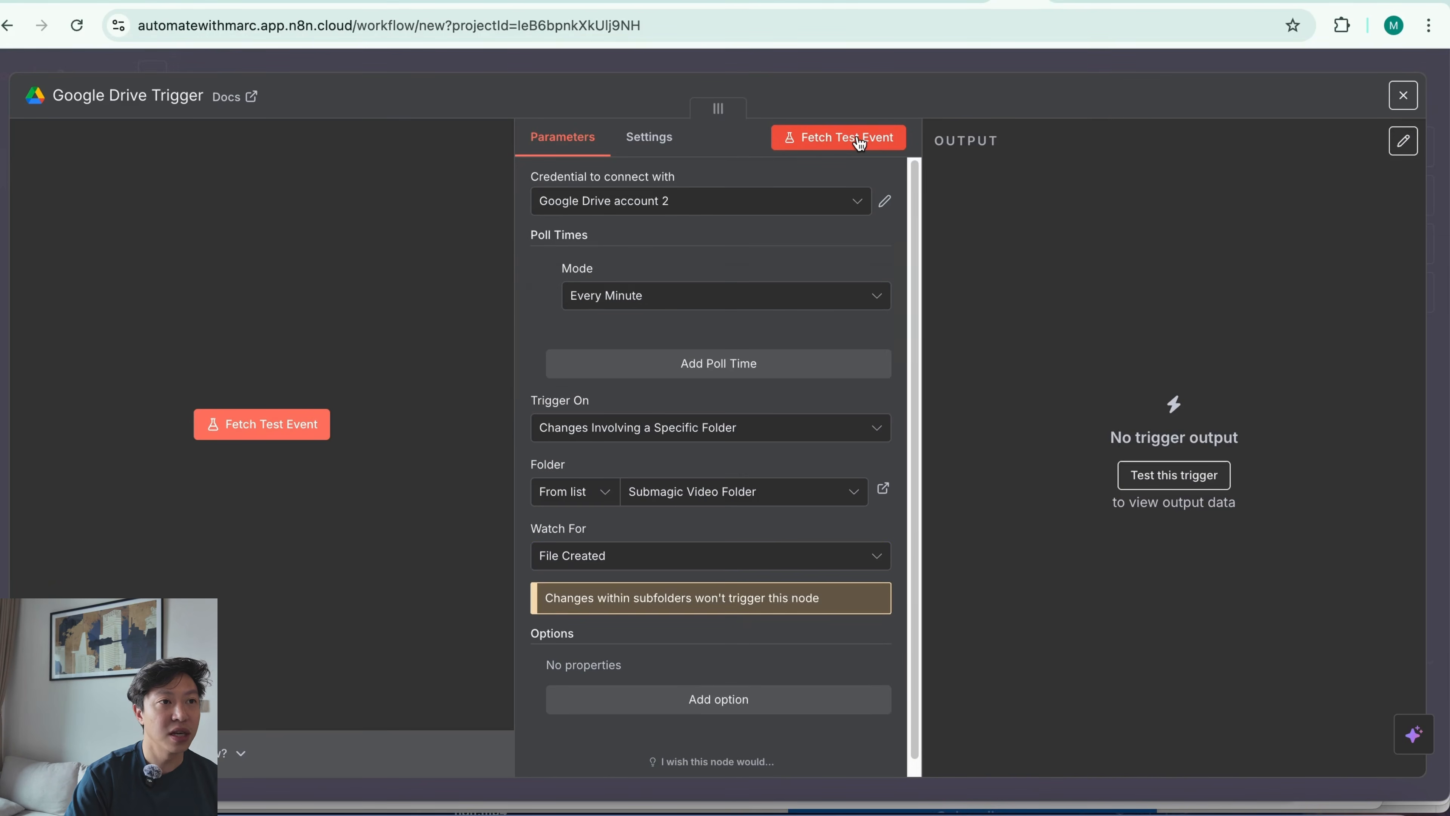
click(859, 142)
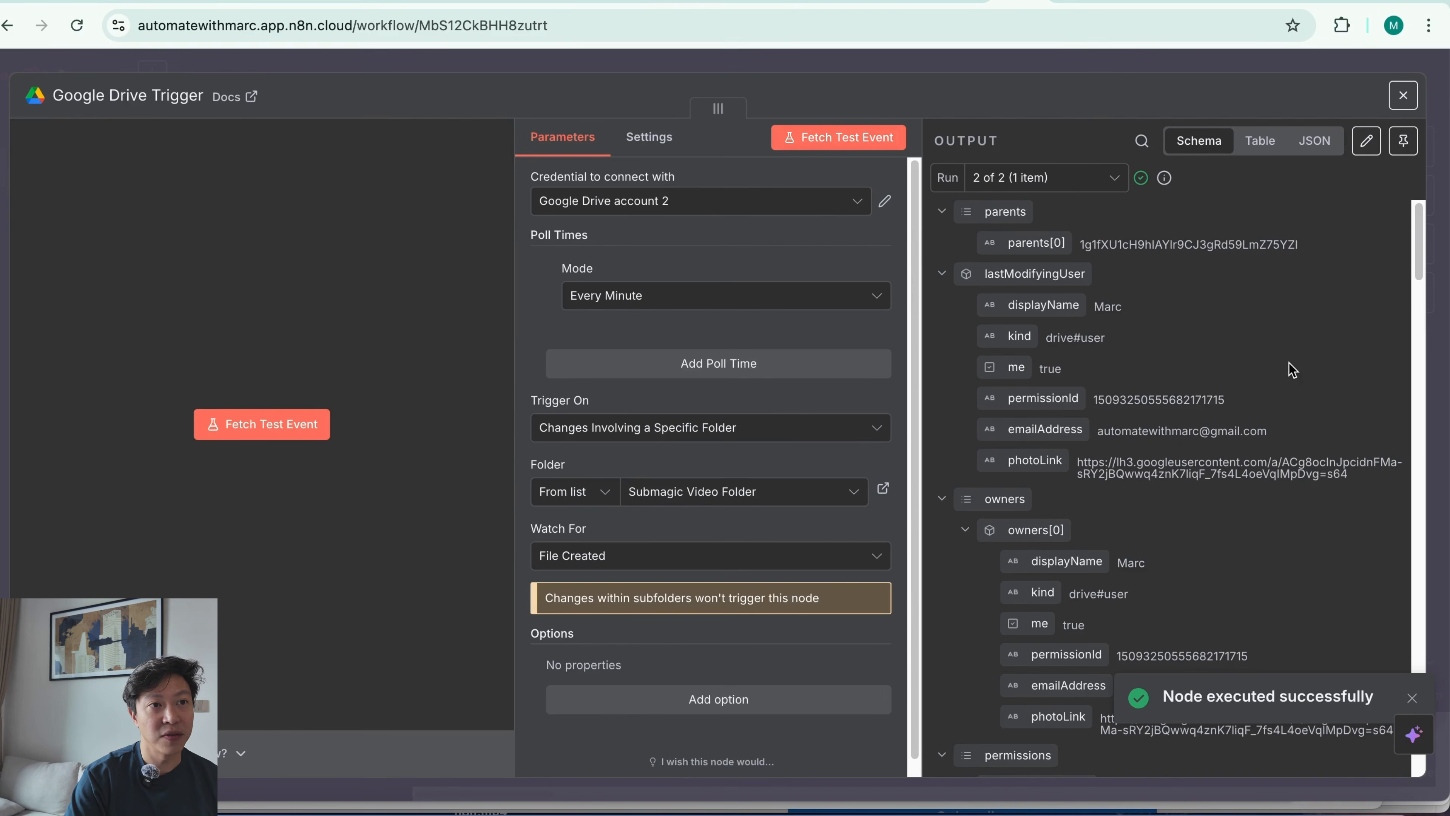
scroll(1214, 637, down, 15)
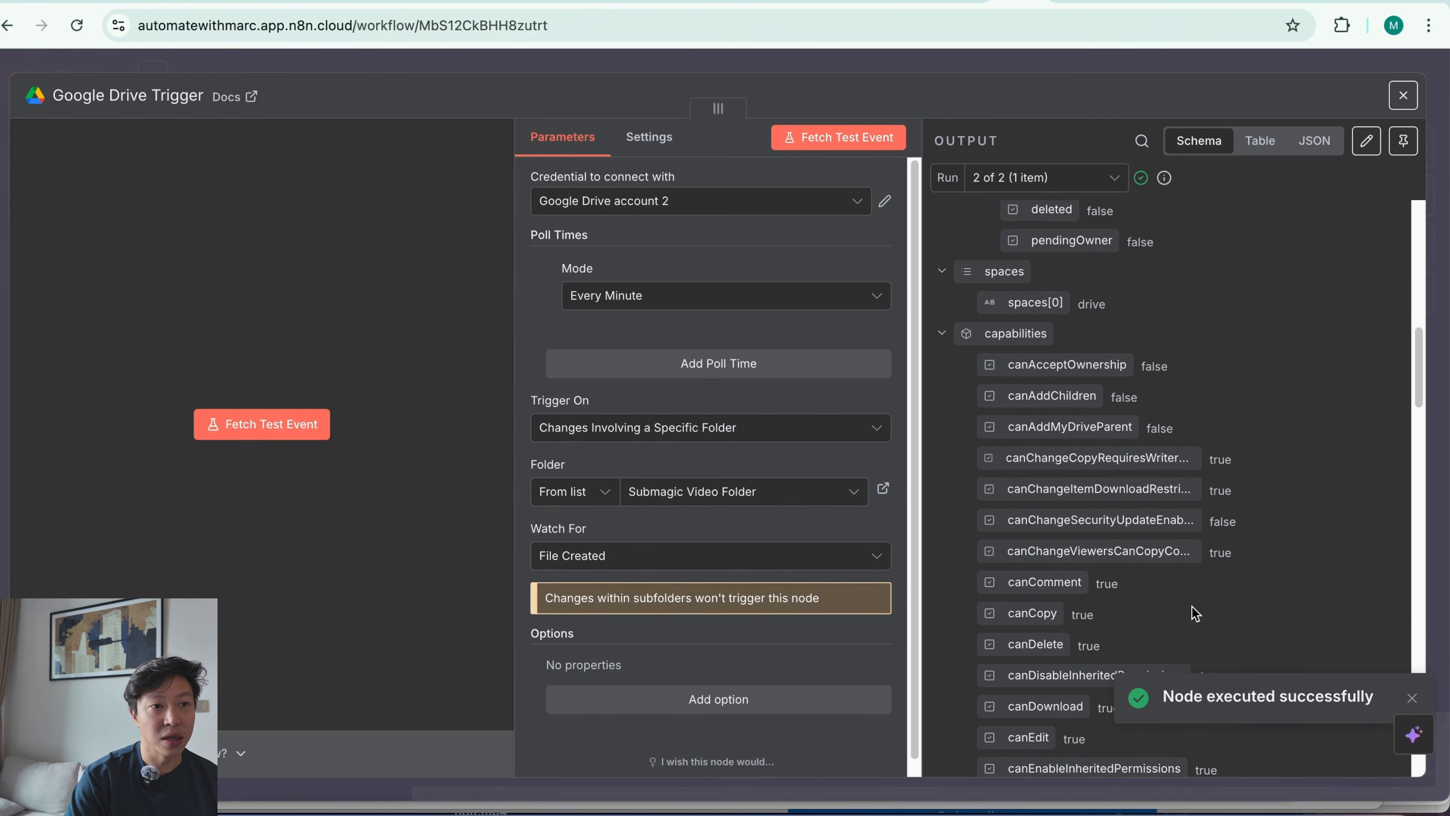
scroll(1196, 614, down, 4)
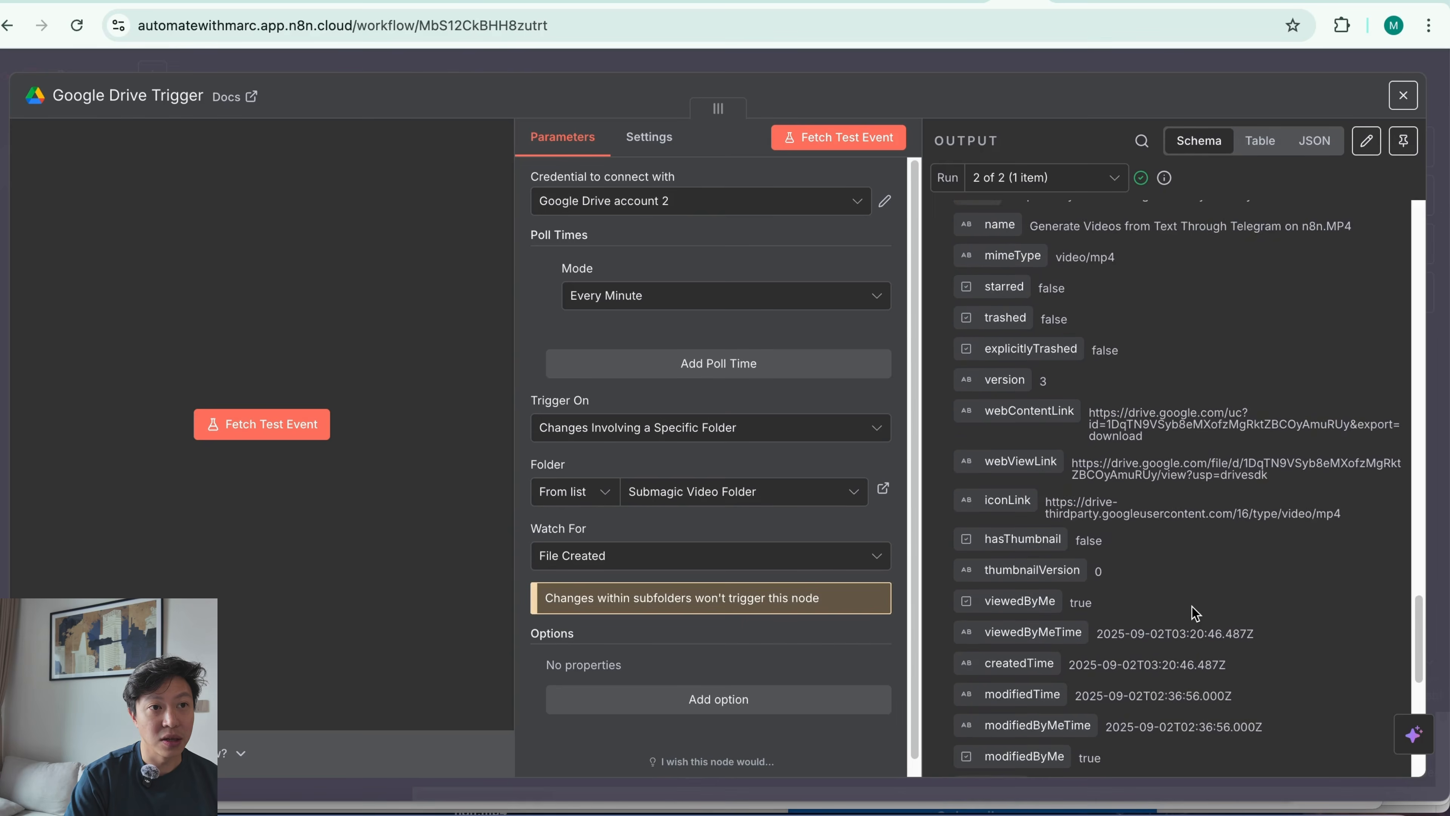
drag(1029, 256, 1329, 258)
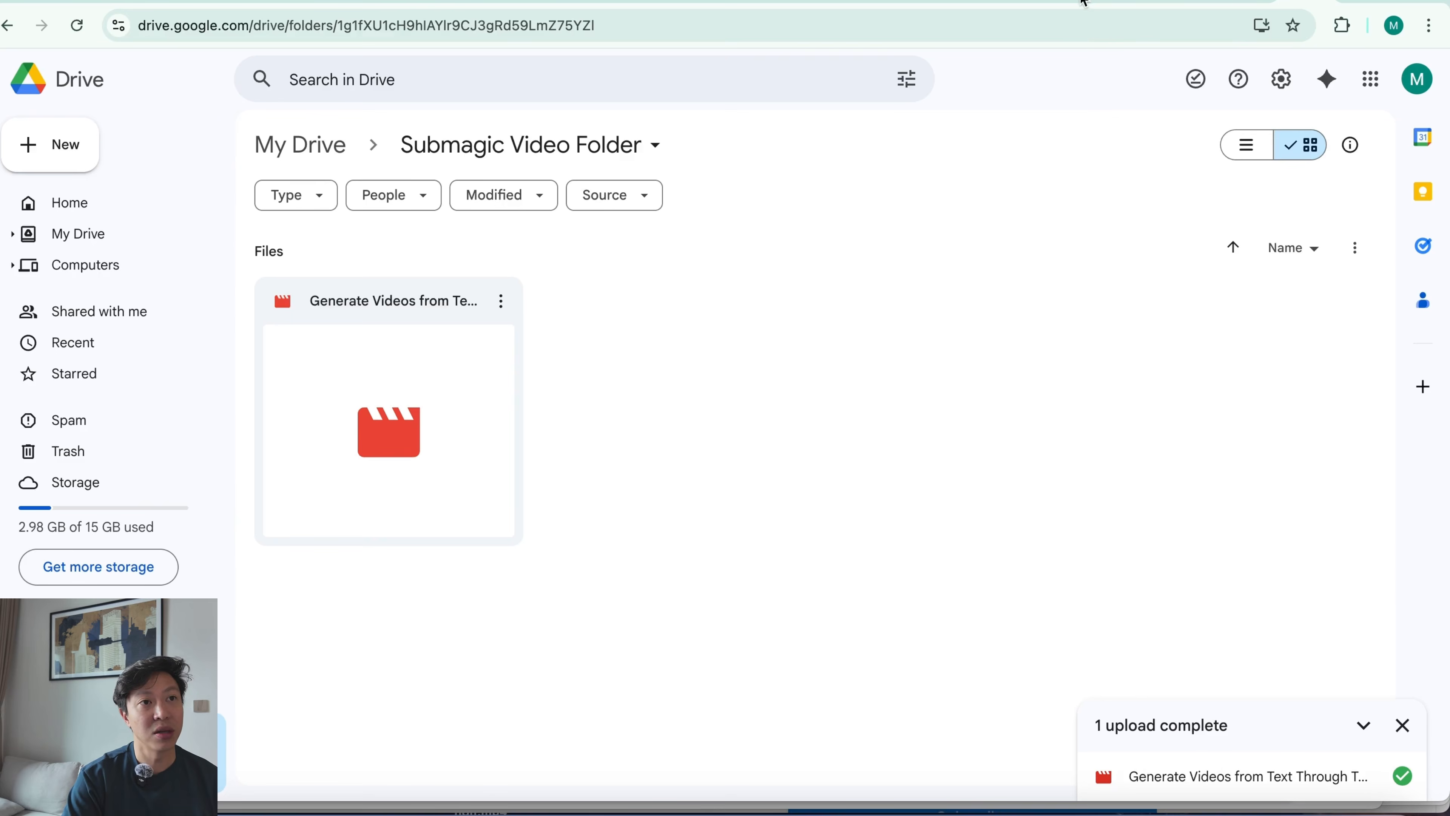
click(1022, 2)
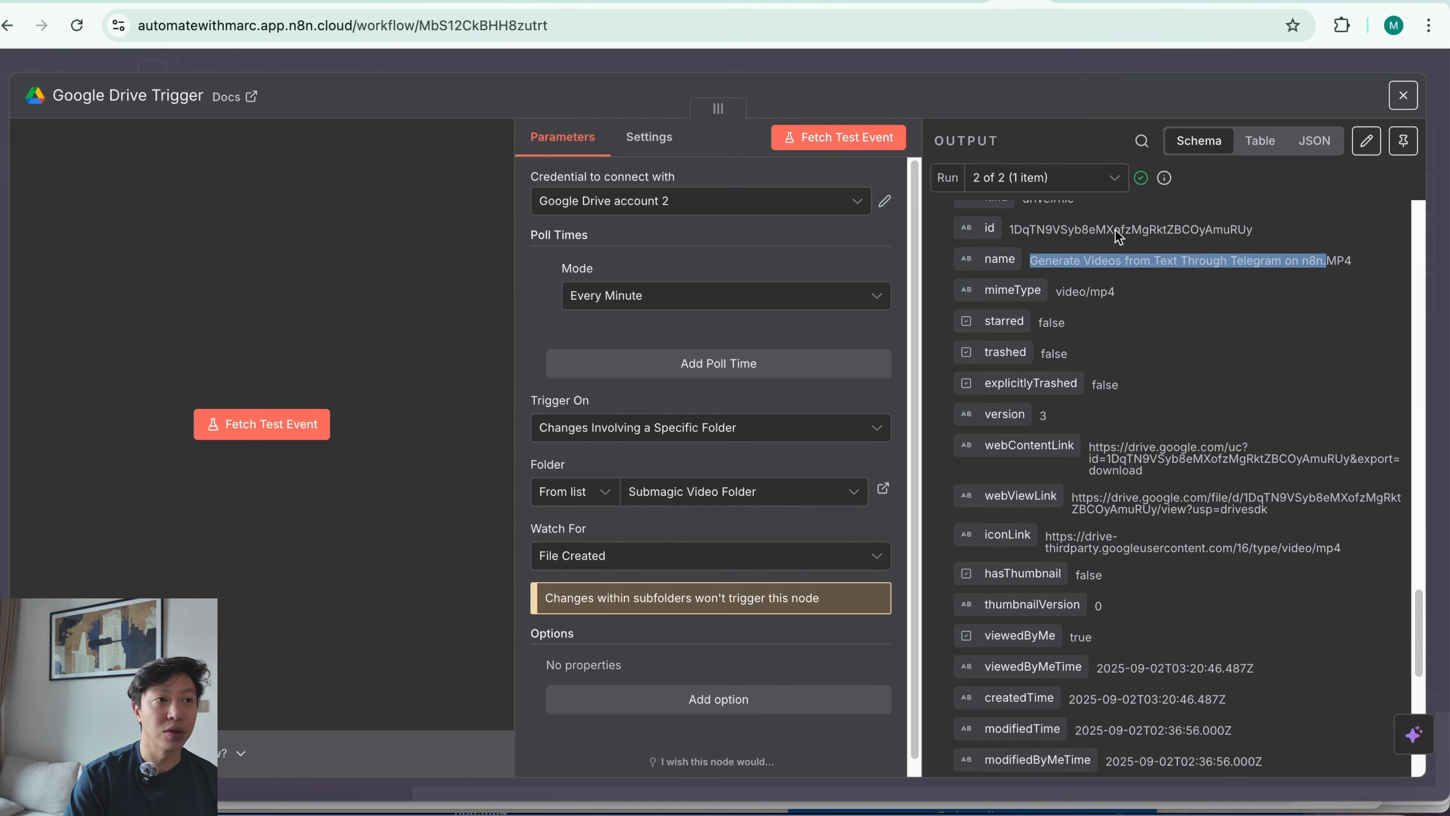
click(1078, 62)
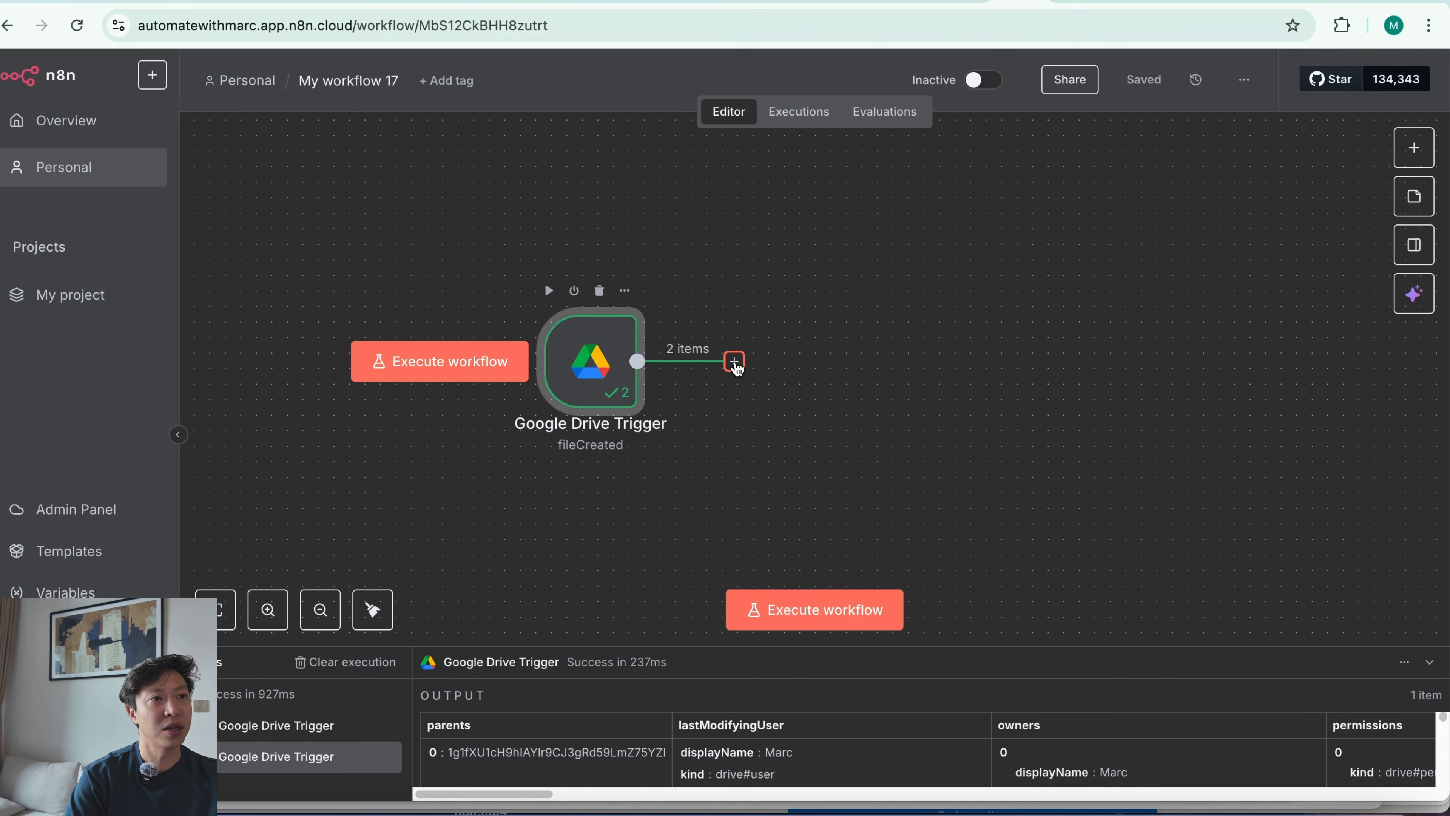
- Add an HTTP Request node after the Google Drive Trigger
click(734, 361)
text(http)
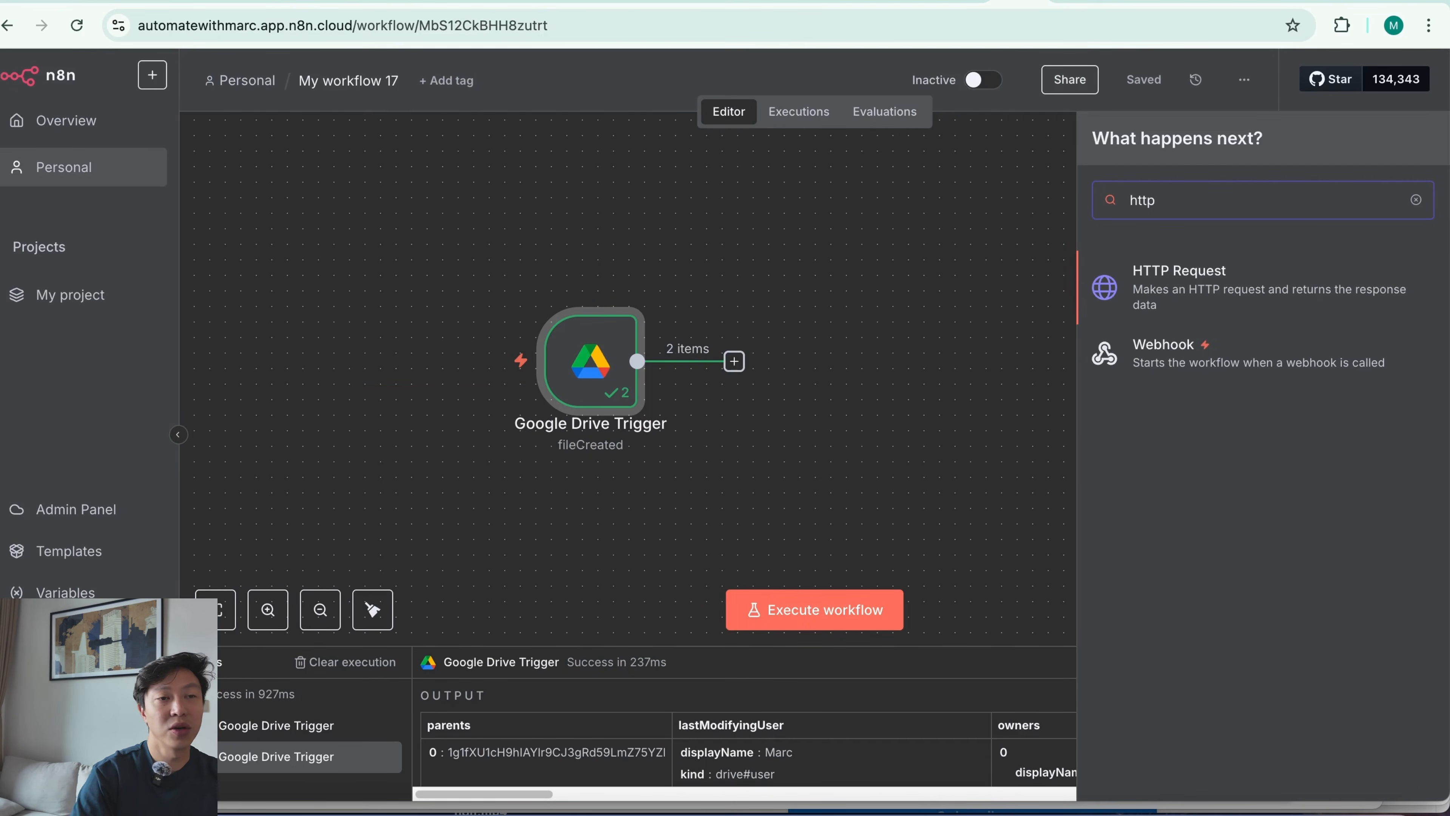
click(1245, 298)
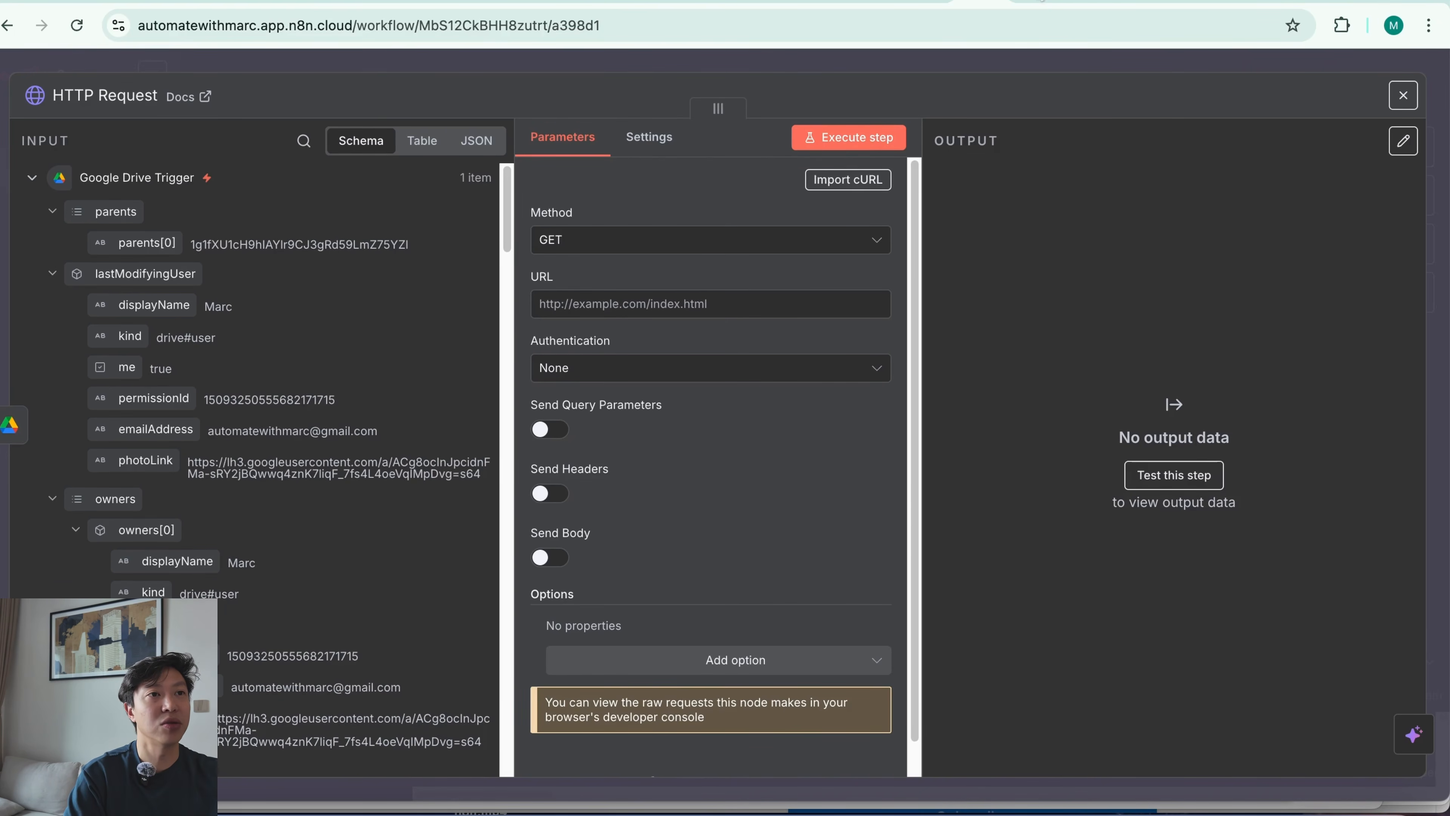
- Open the documentation from Submagic's API page and copy the cURL example request for creating a project with a video URL
click(1042, 1)
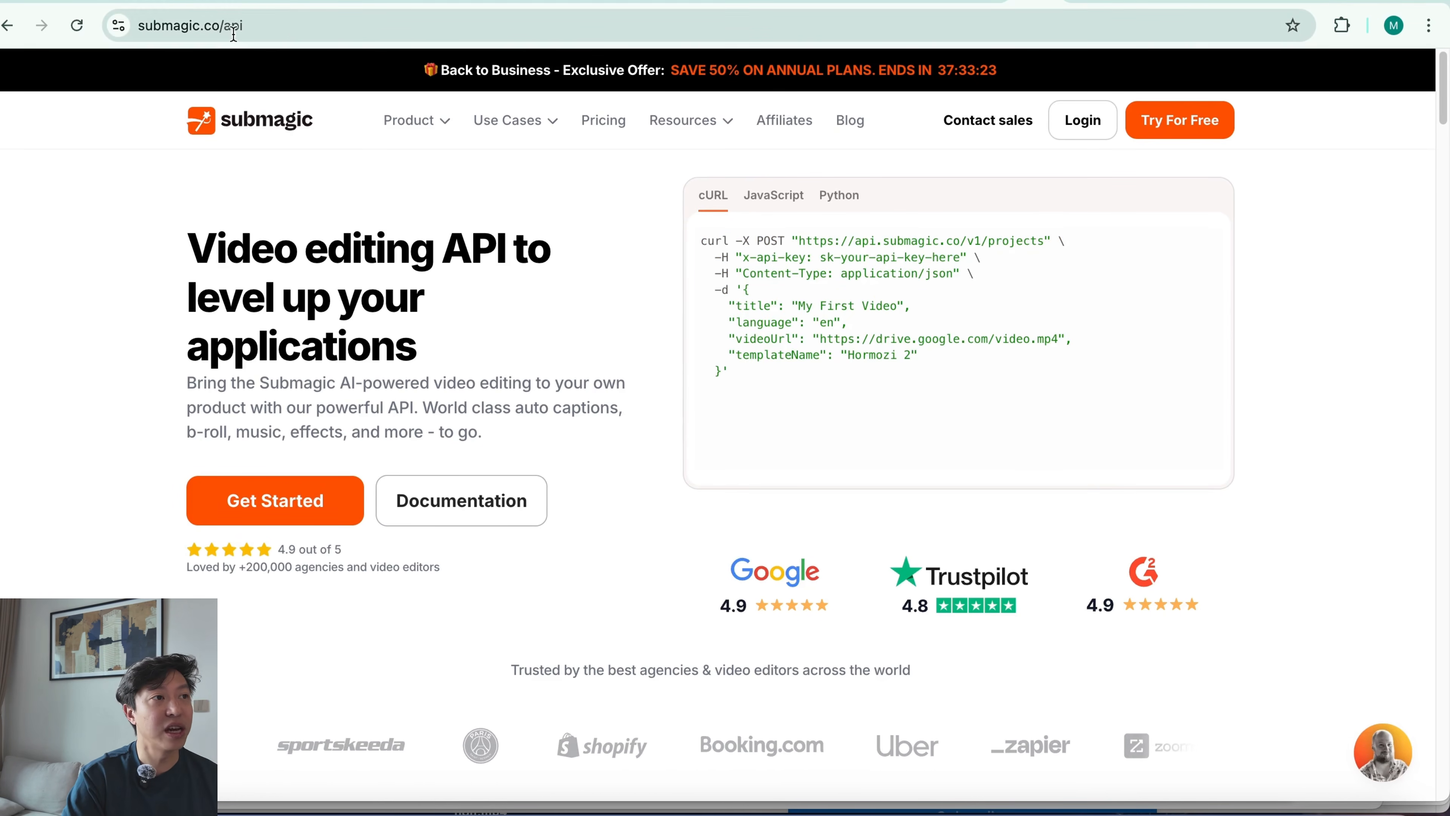
mouse_move(417, 120)
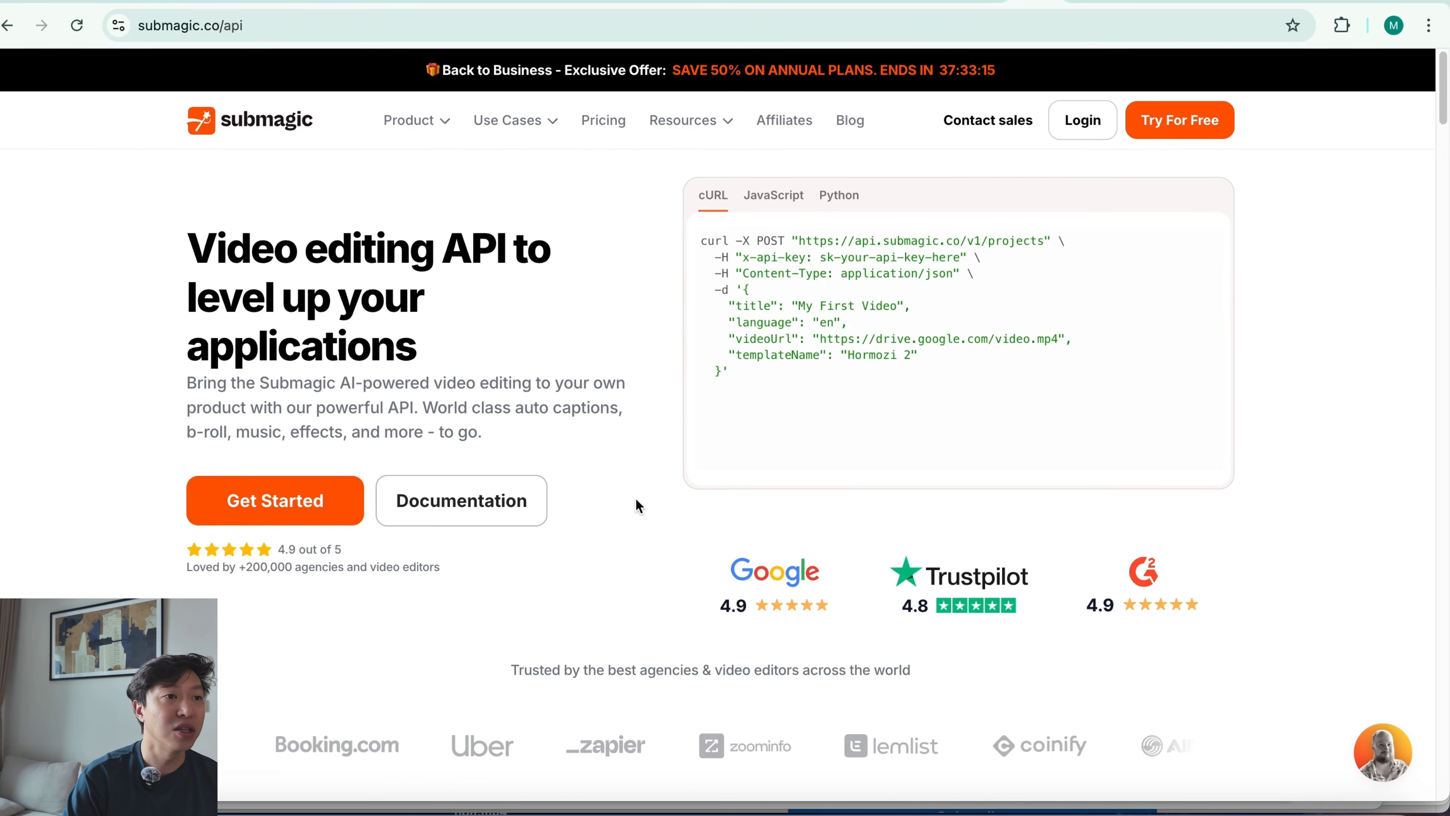
click(477, 500)
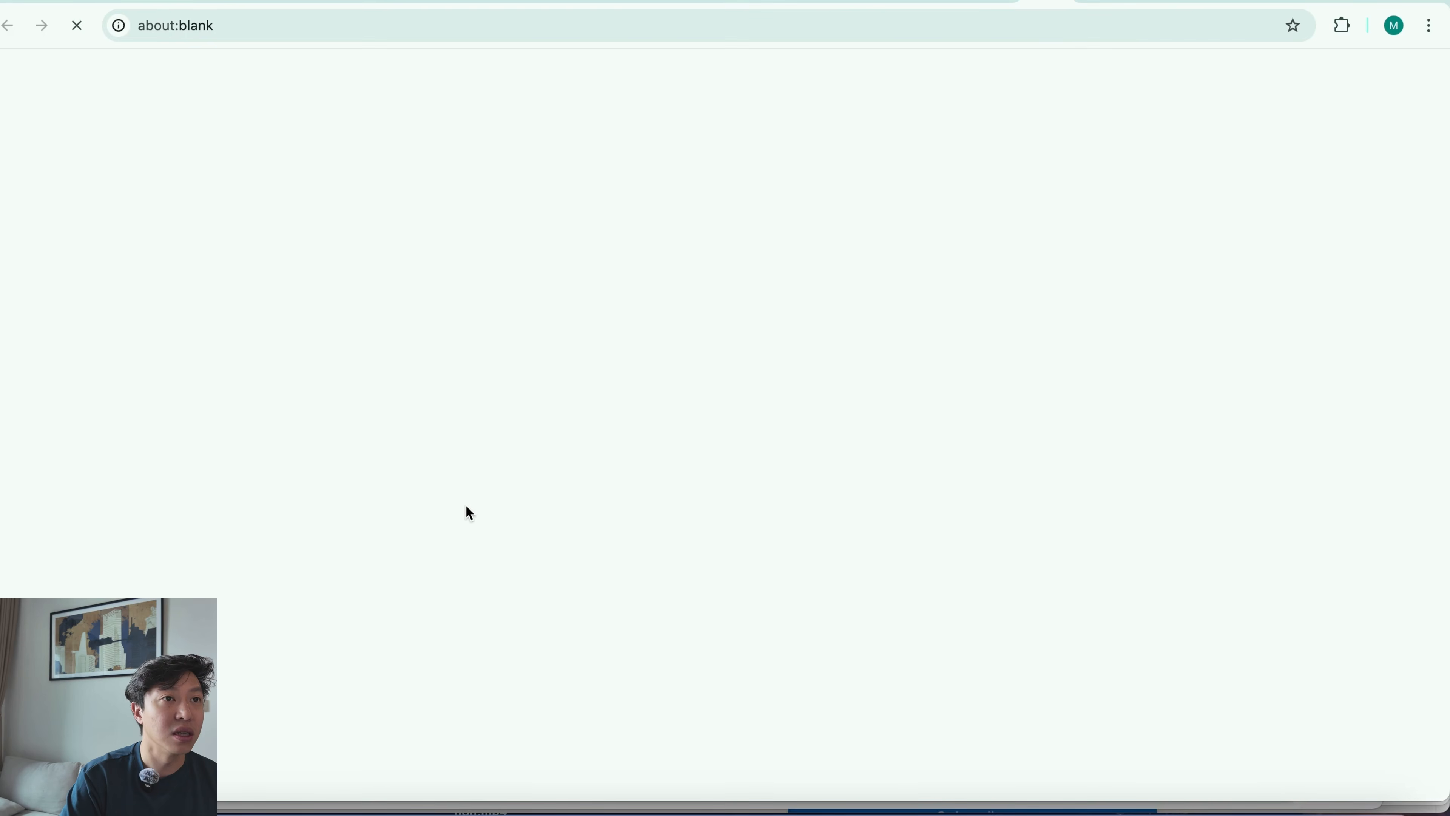
scroll(1031, 628, down, 15)
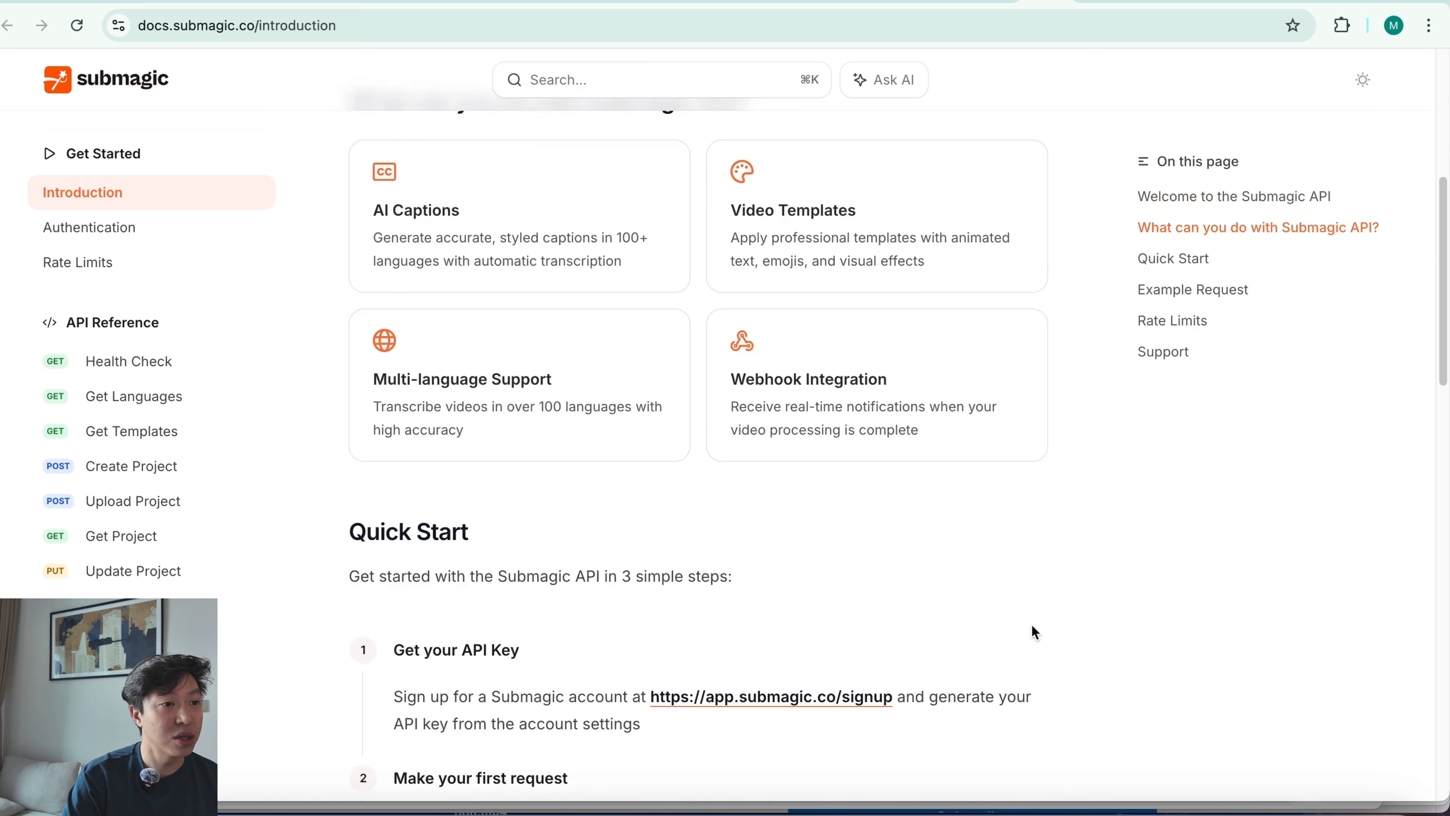
scroll(1033, 631, down, 6)
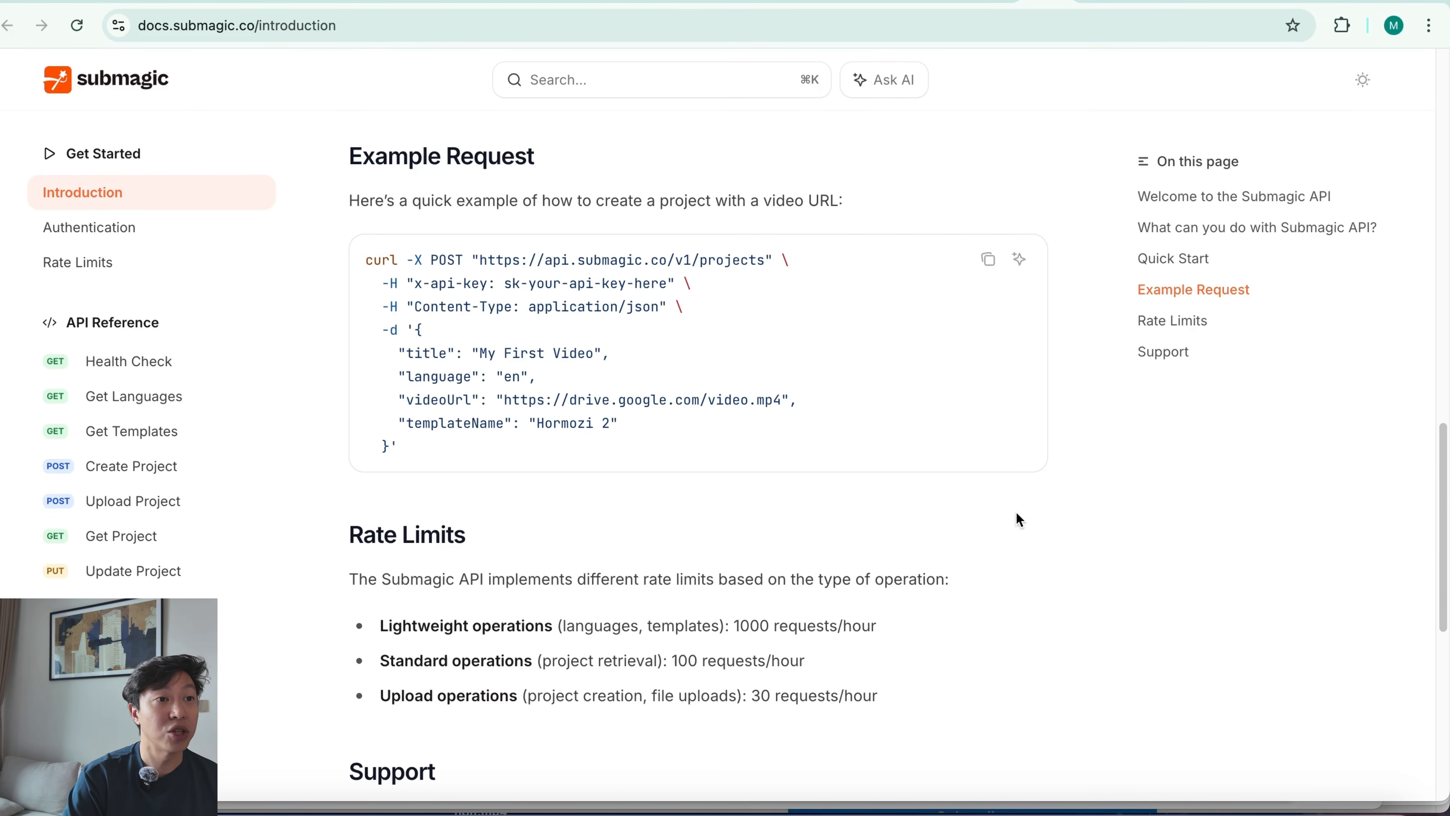
click(987, 260)
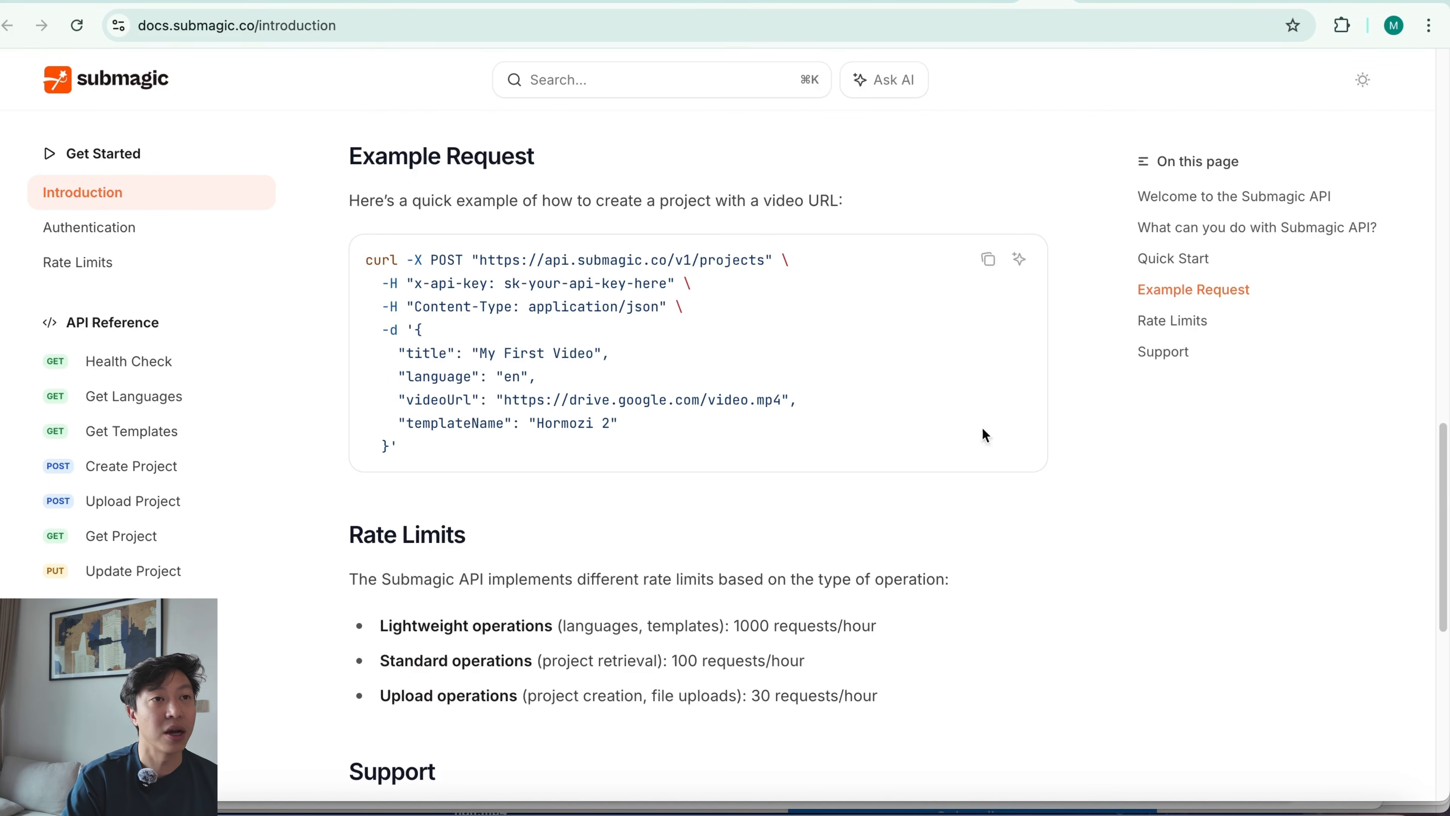
- Import the copied Submagic cURL command into the HTTP Request node in n8n
click(946, 1)
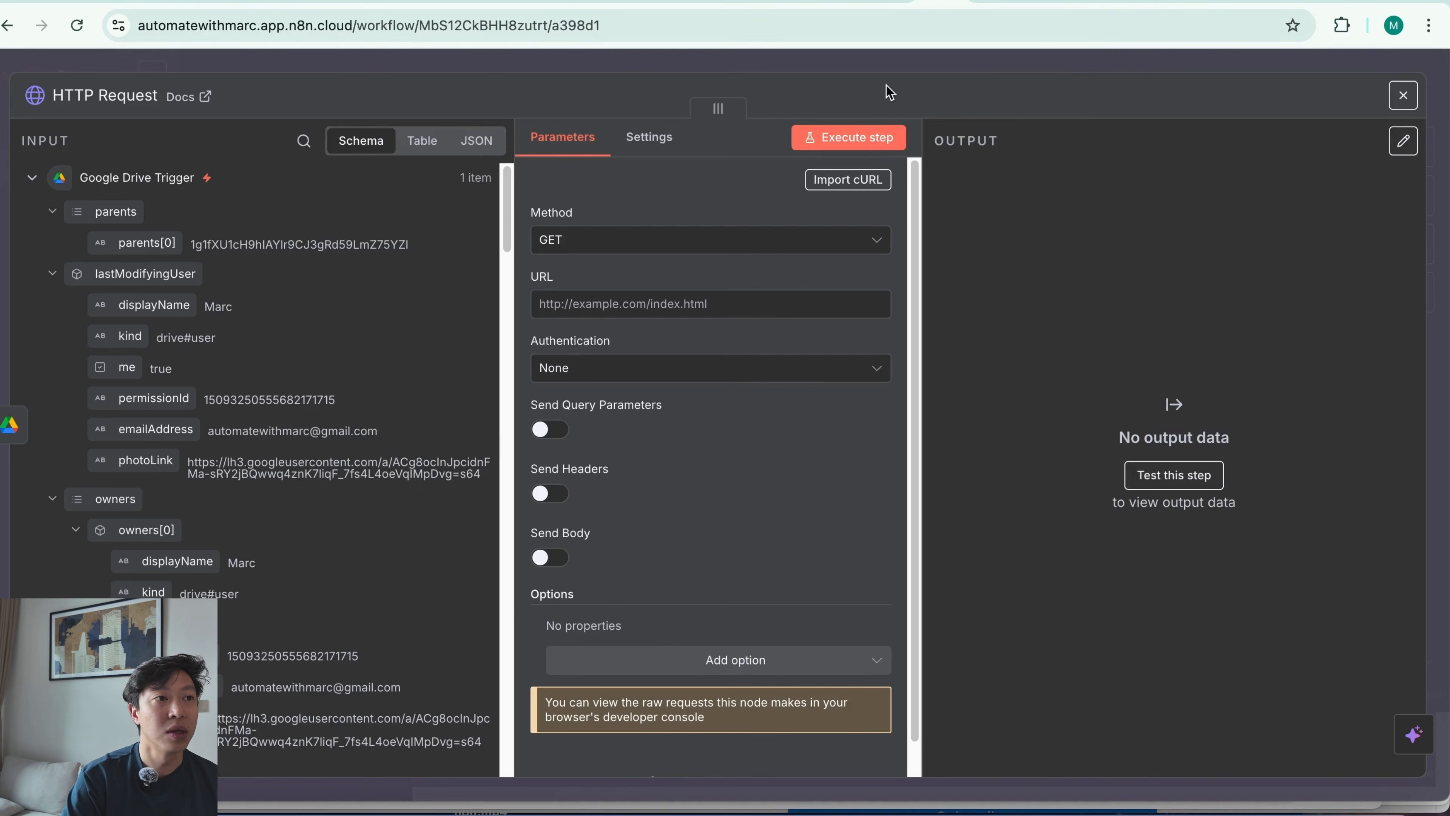
click(851, 184)
key(ctrl+v)
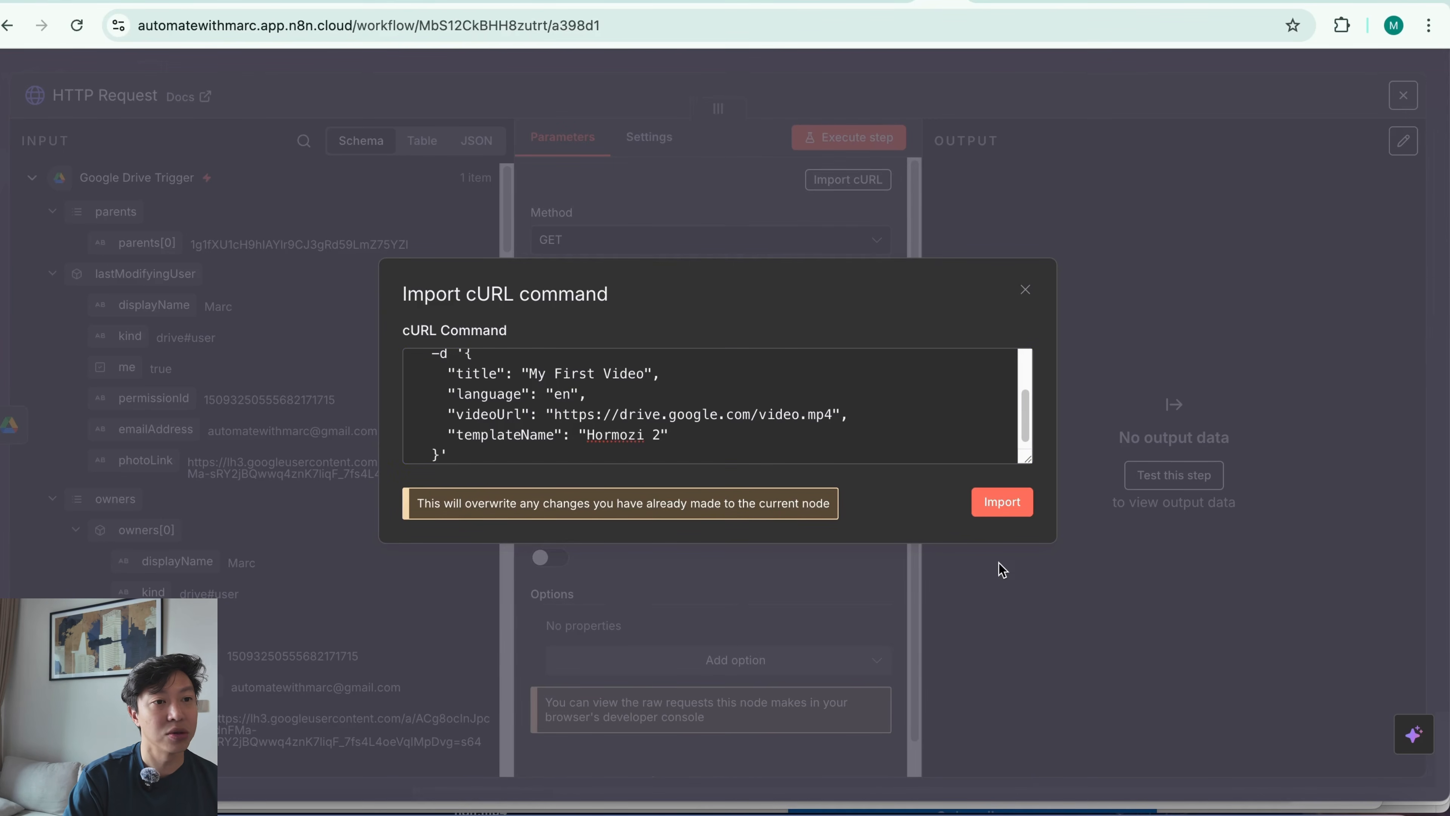
click(981, 496)
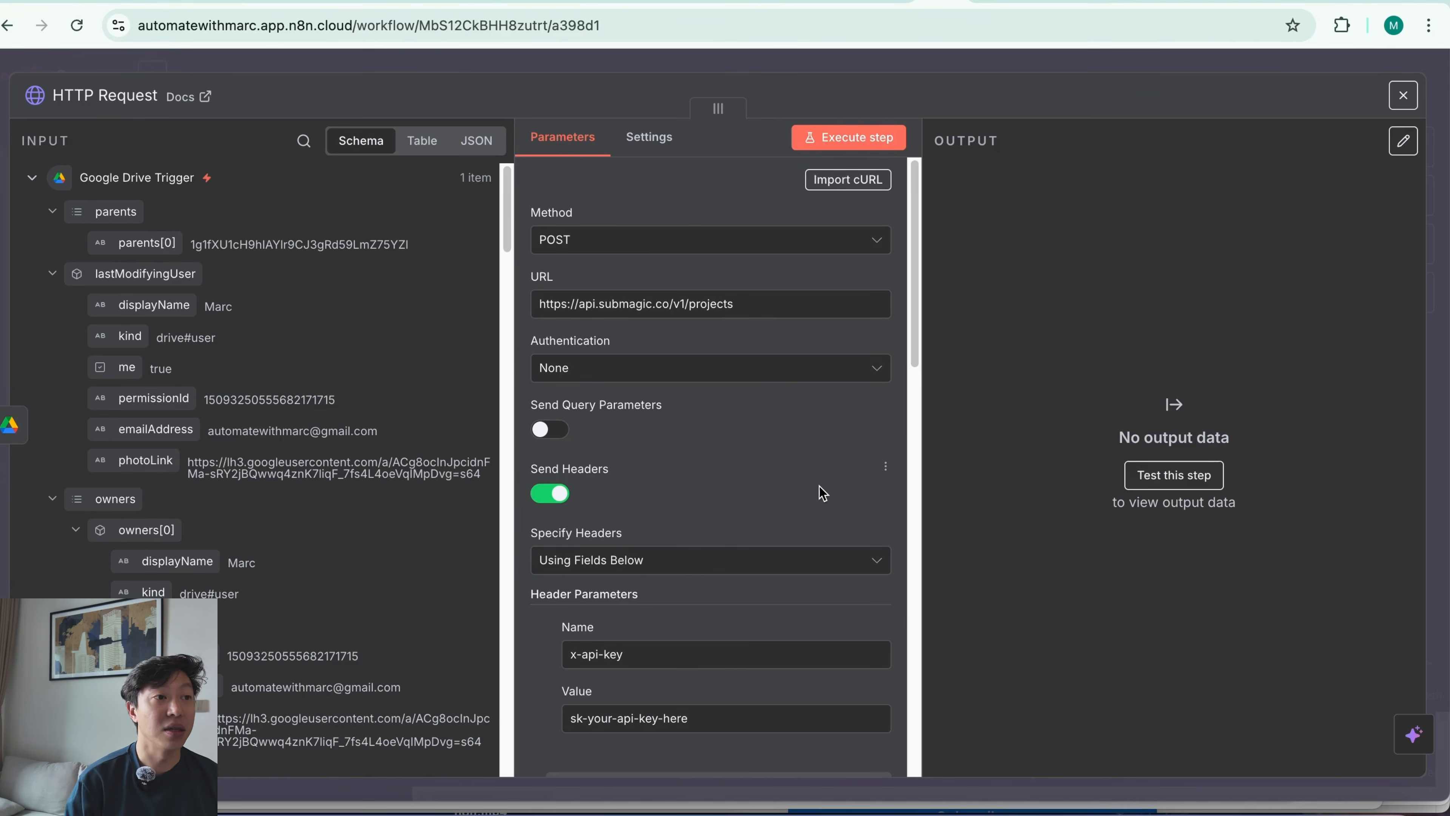
- Set the HTTP Request node's authentication to Generic Credential Type with Header Auth as the generic auth type
click(784, 374)
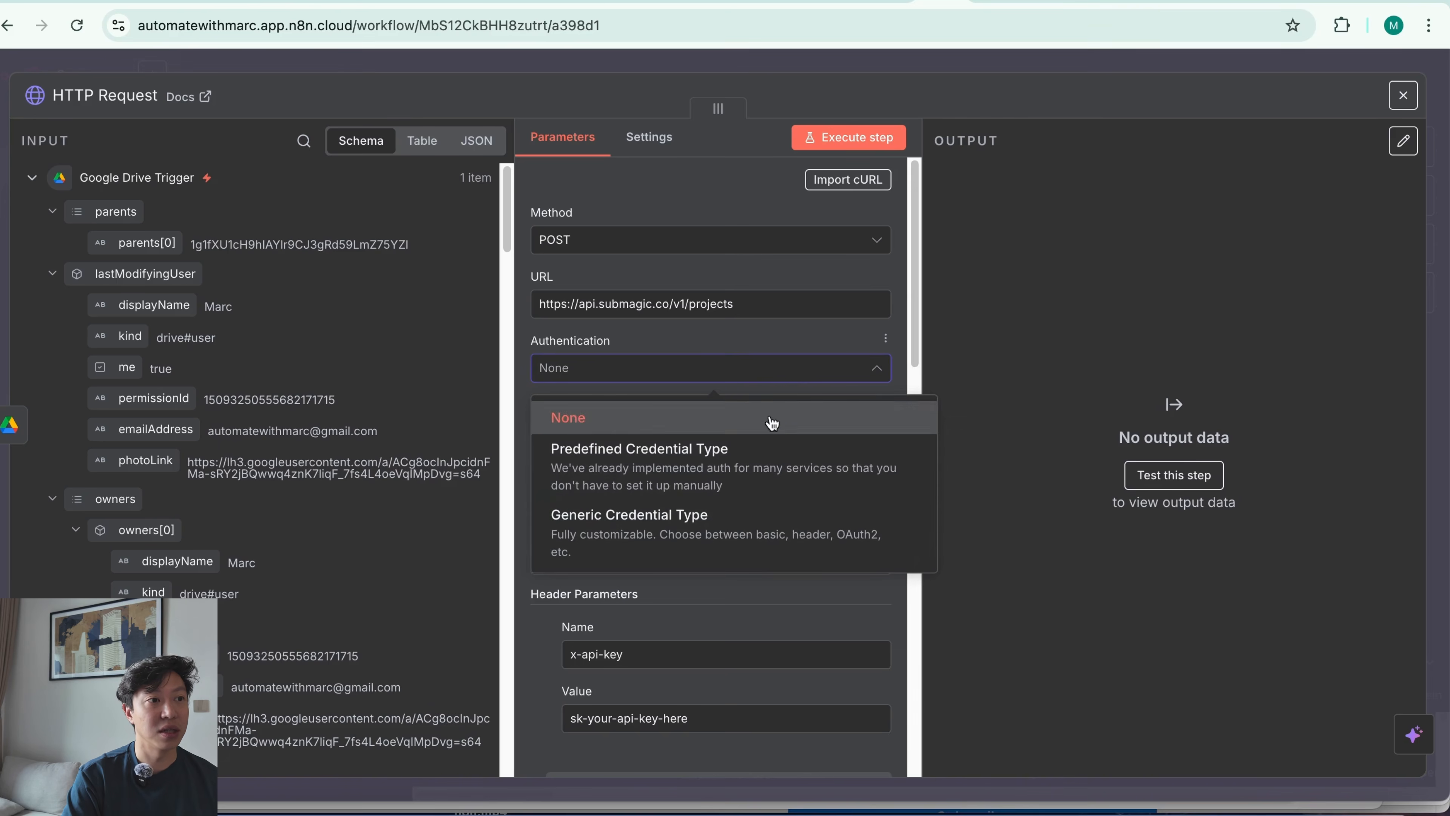
click(780, 550)
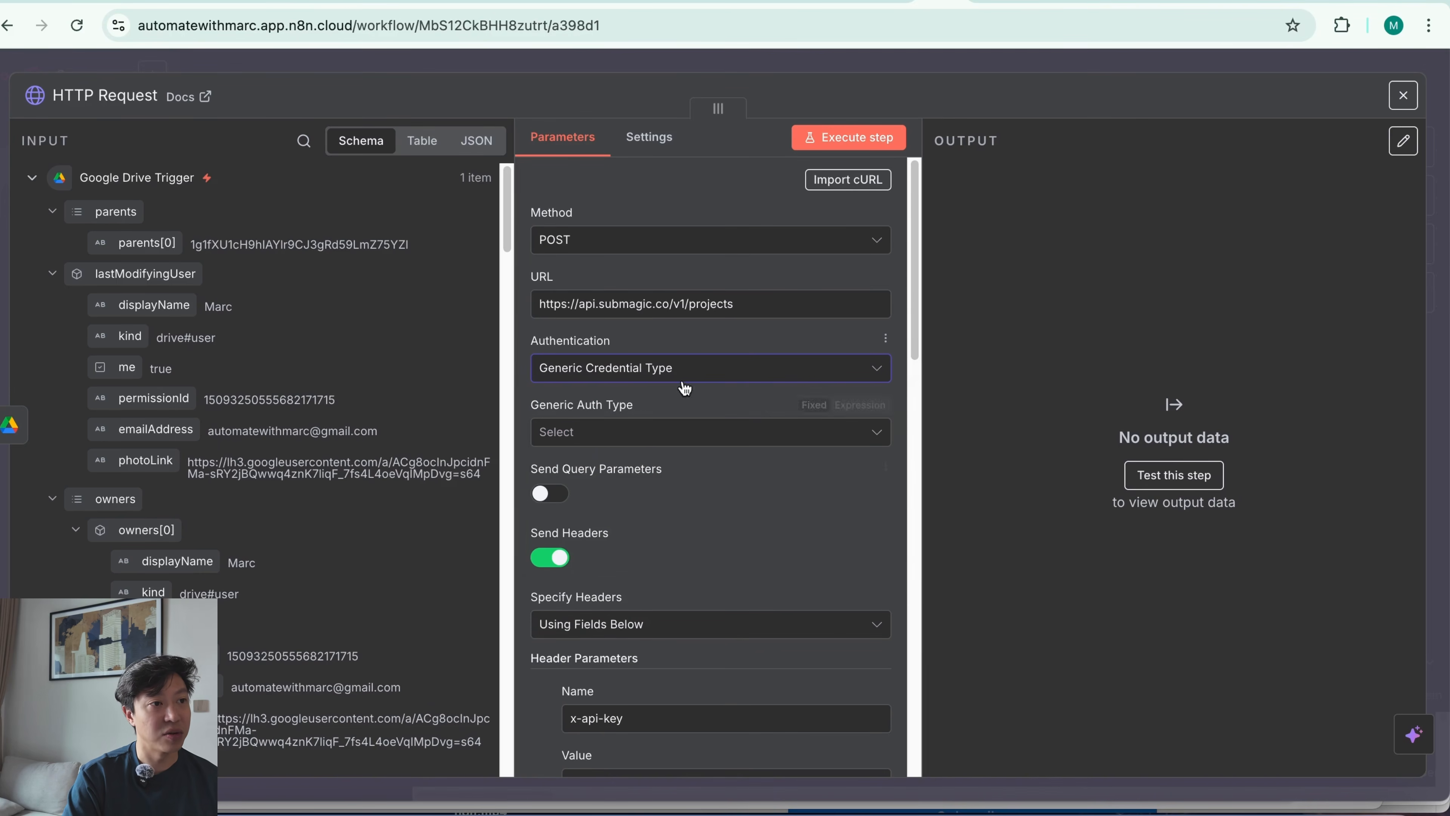
click(757, 447)
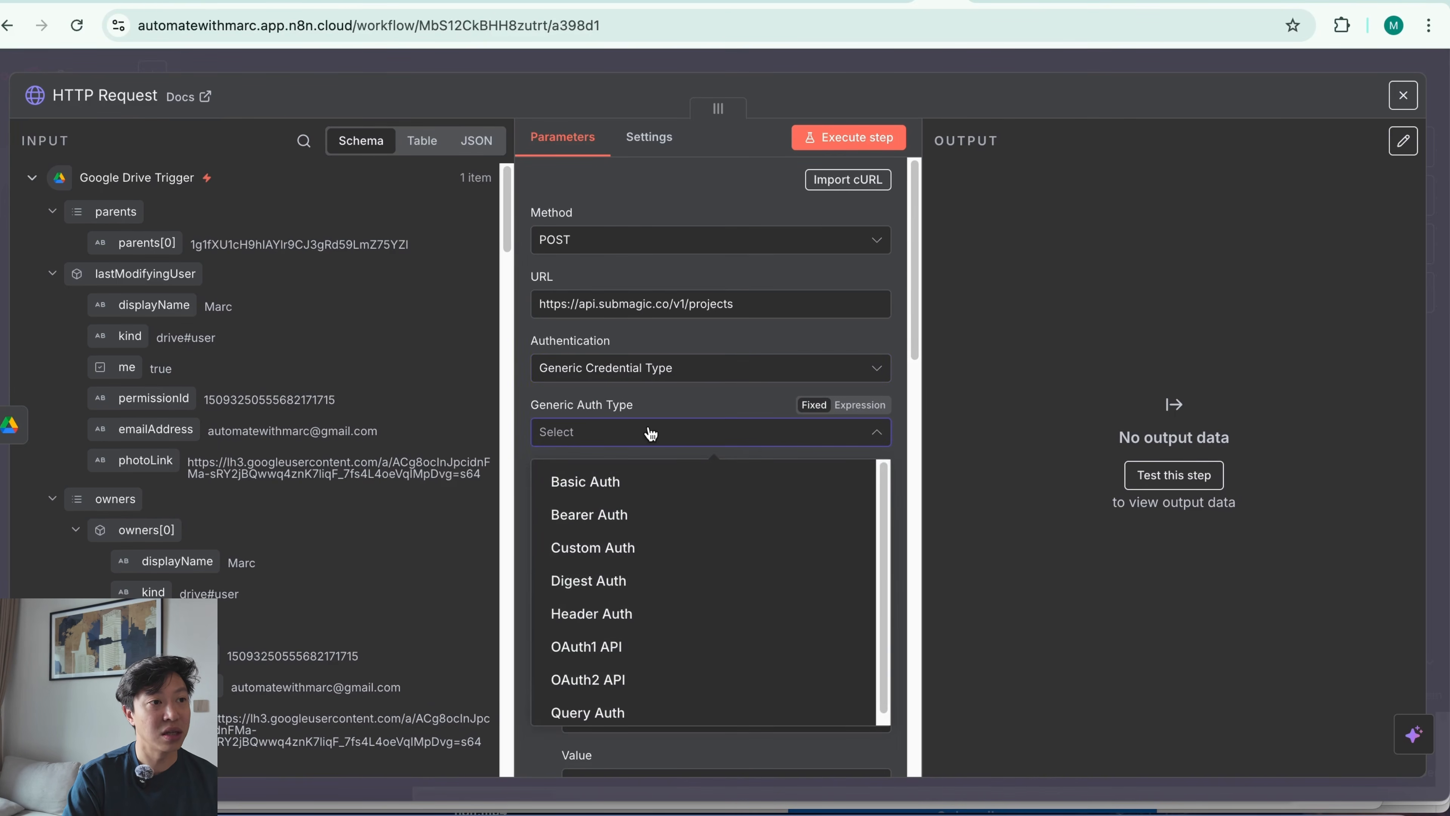
text(hea)
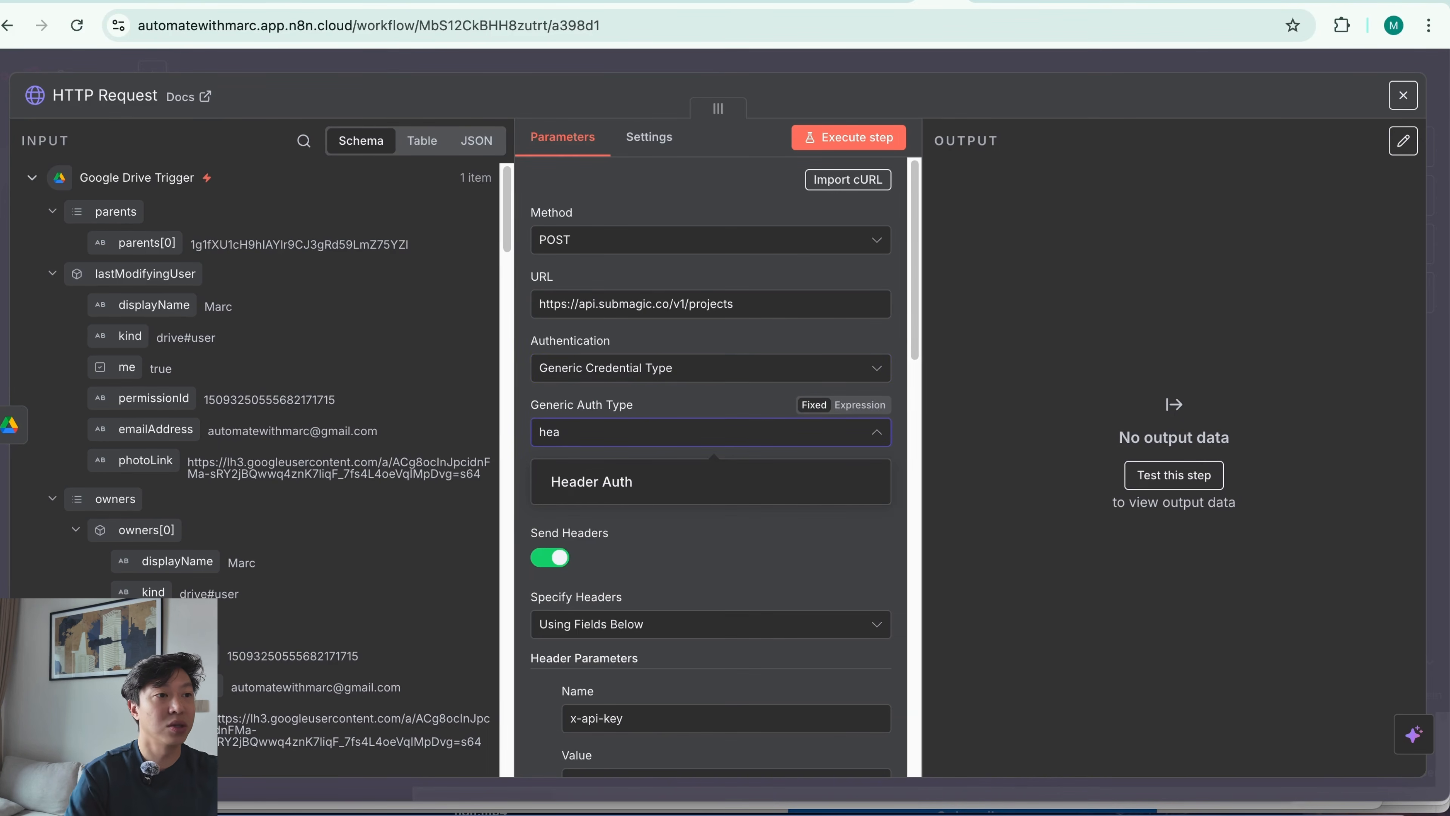
click(744, 480)
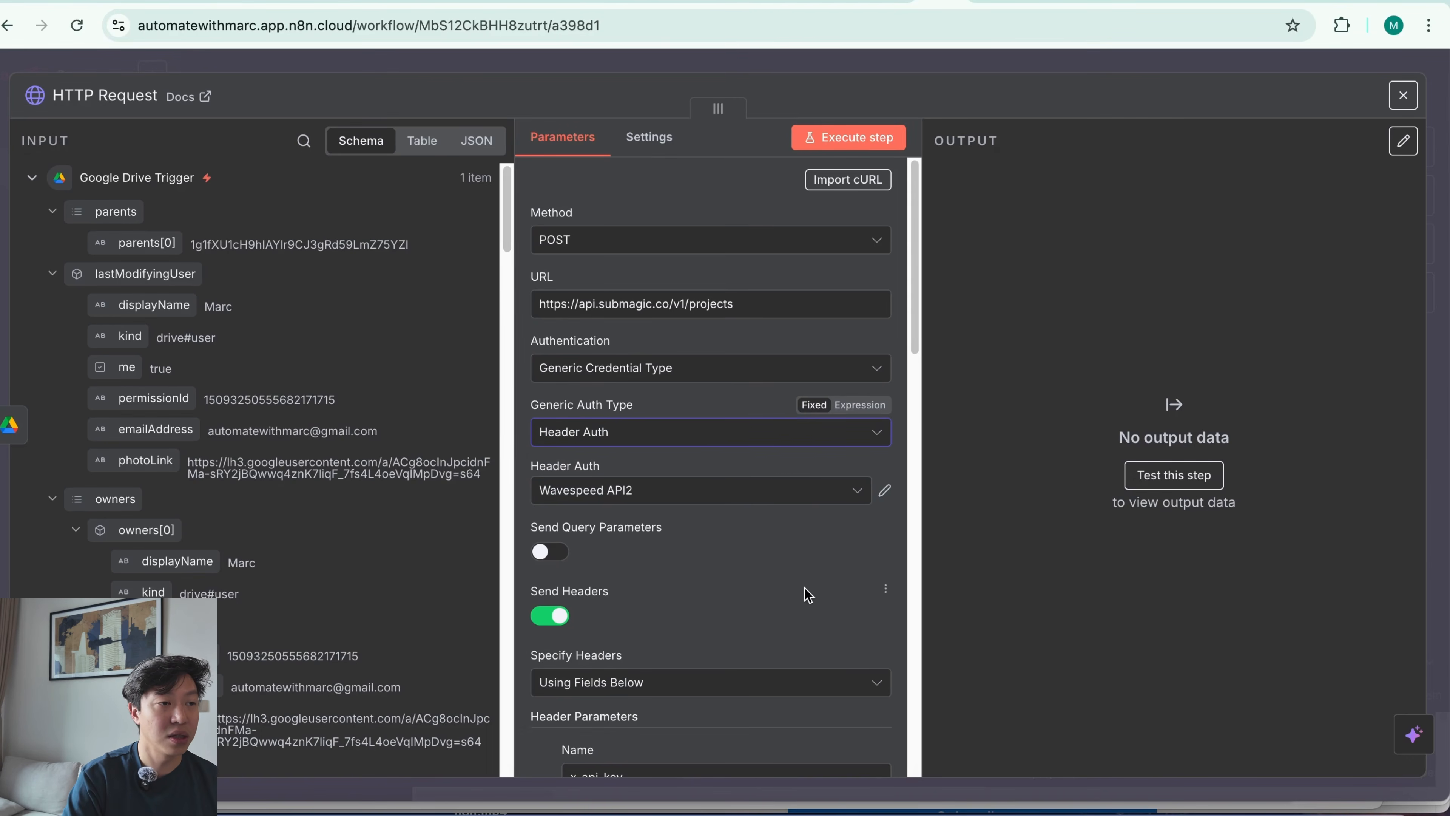
- Create a new Header Auth credential for the node and title it "Submagic Auth"
click(849, 503)
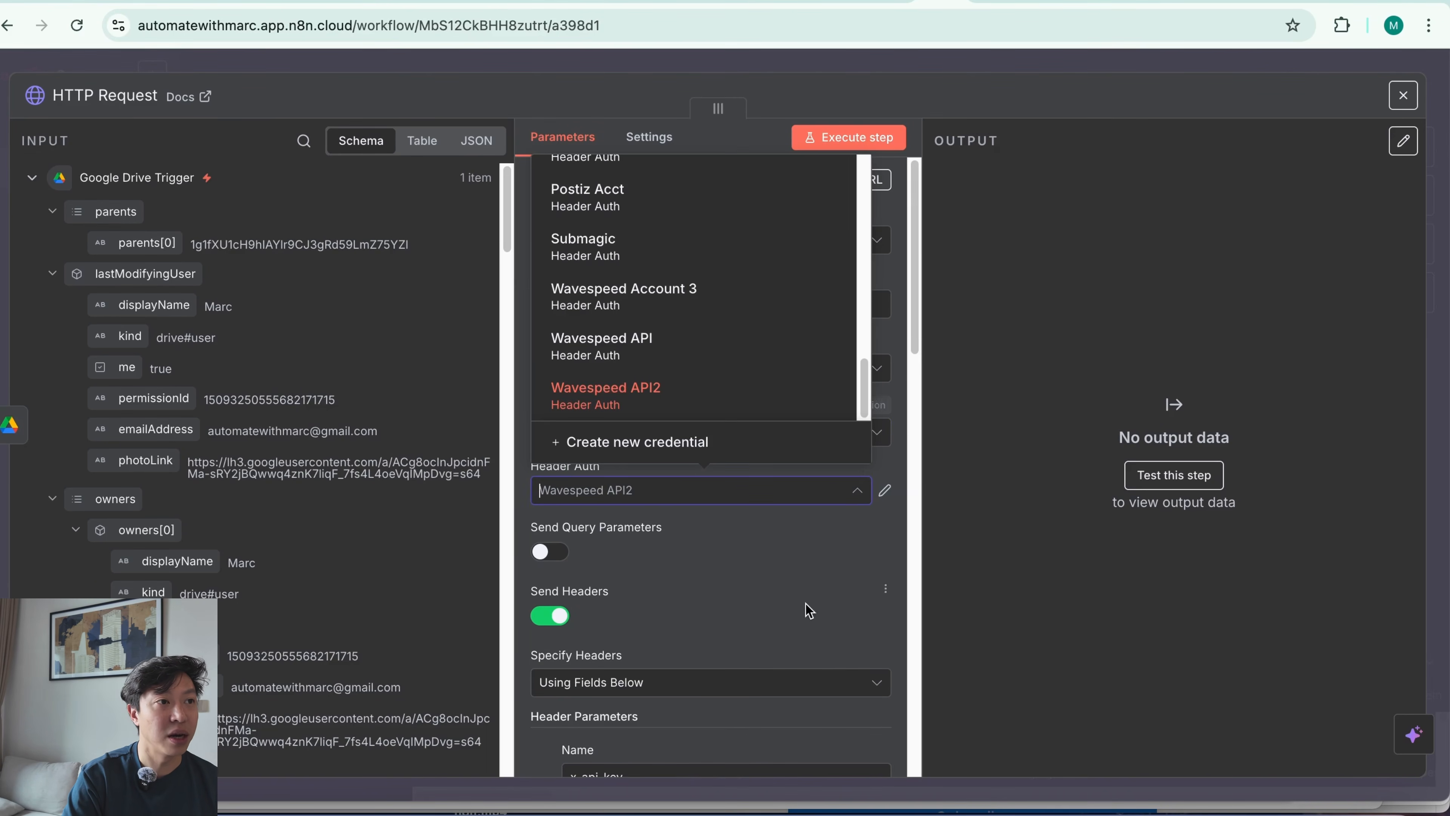
click(737, 457)
click(397, 136)
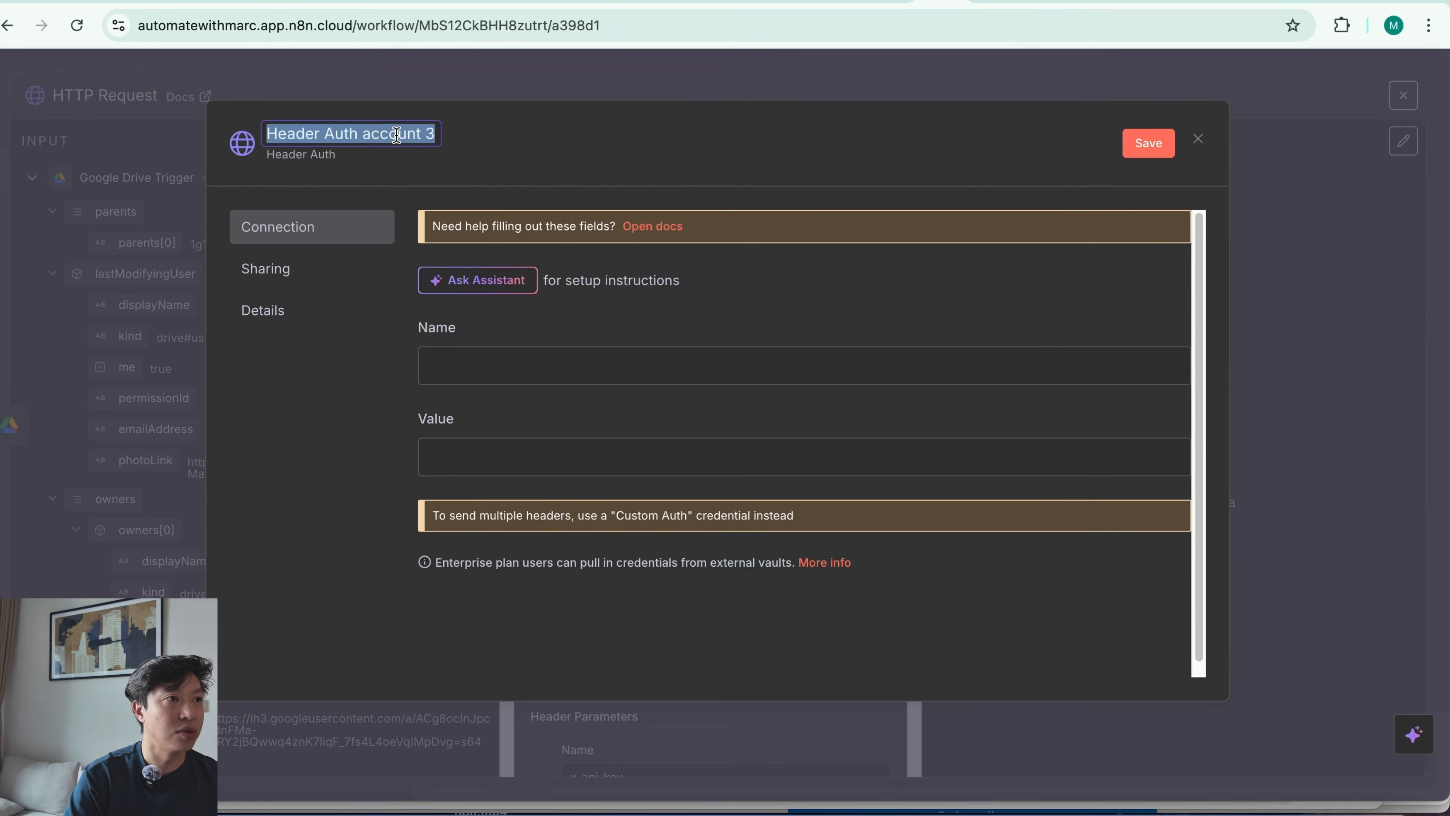
text(Submagic Auth)
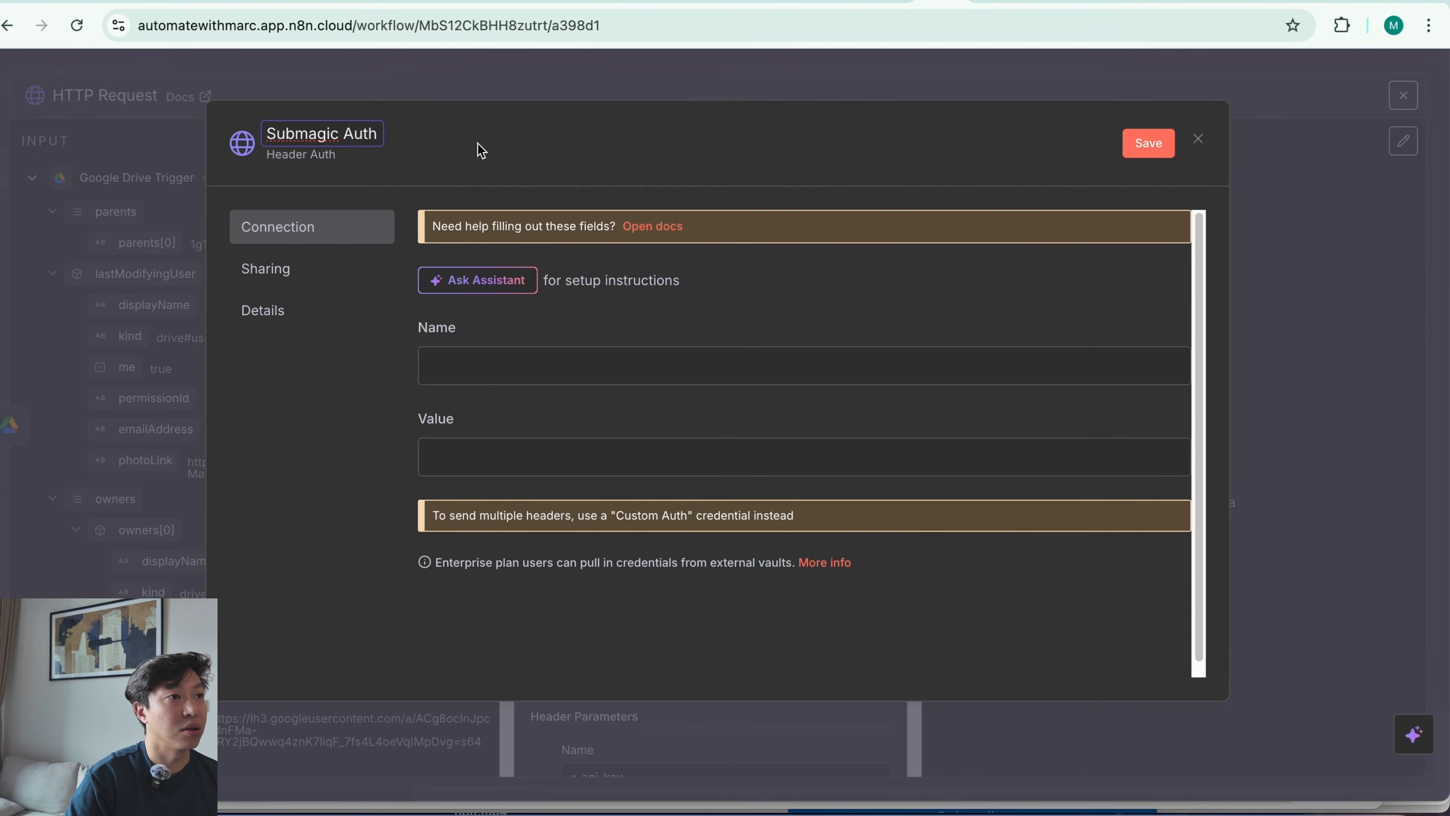
click(579, 135)
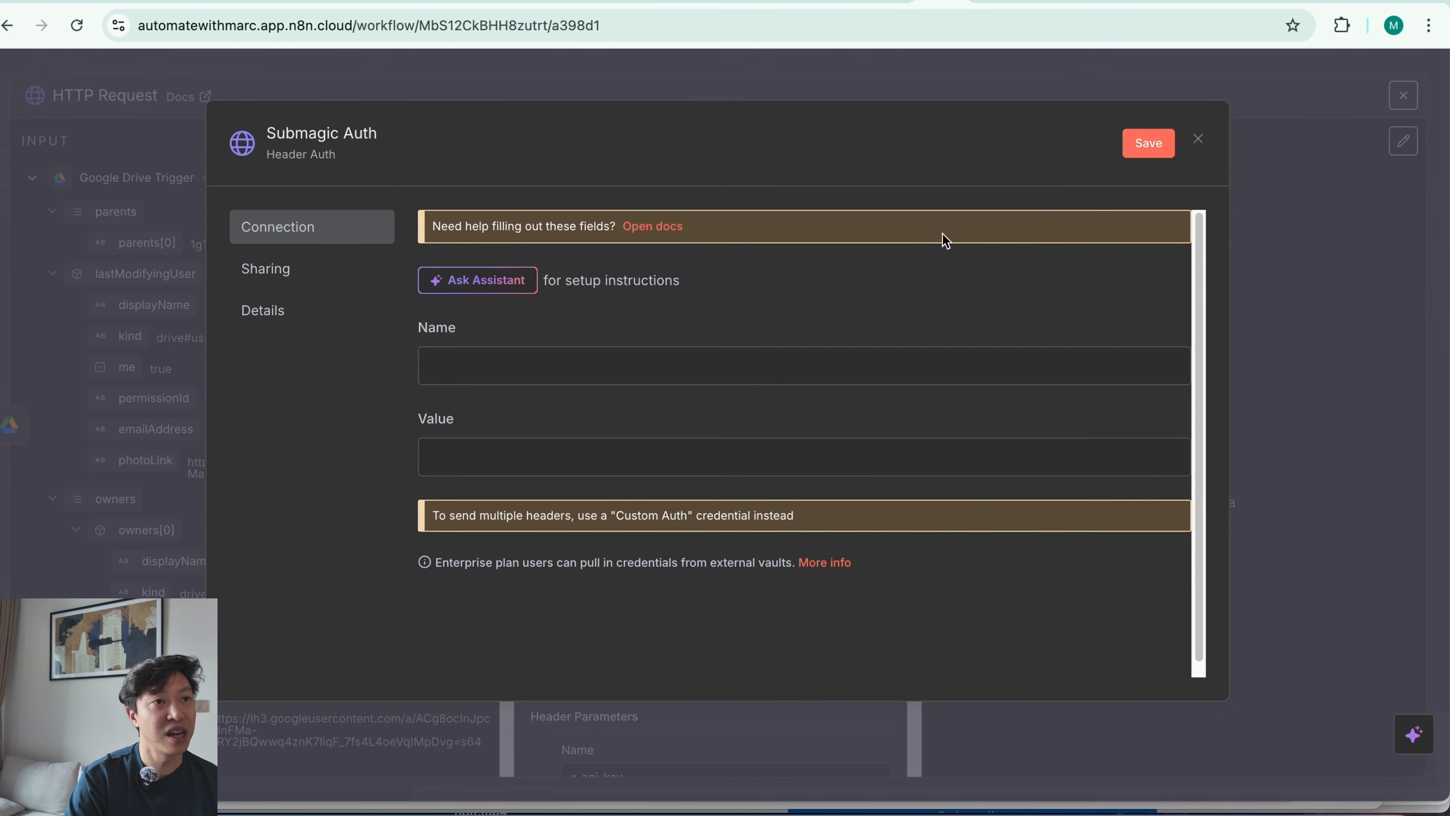
- Copy the header name x-api-key from the Submagic documentation's example request into the Name field of the n8n credential
click(1046, 2)
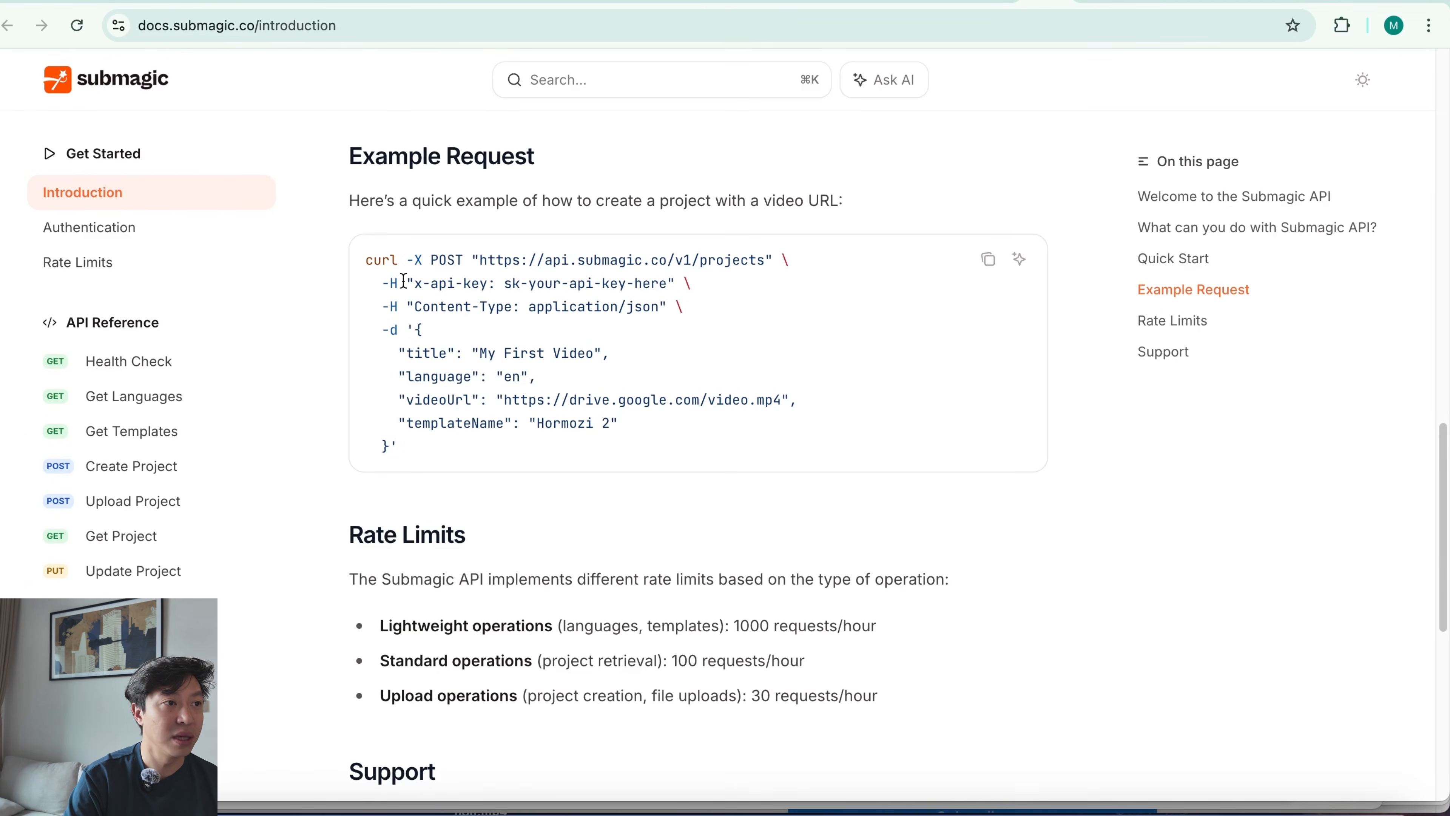
drag(407, 283, 675, 284)
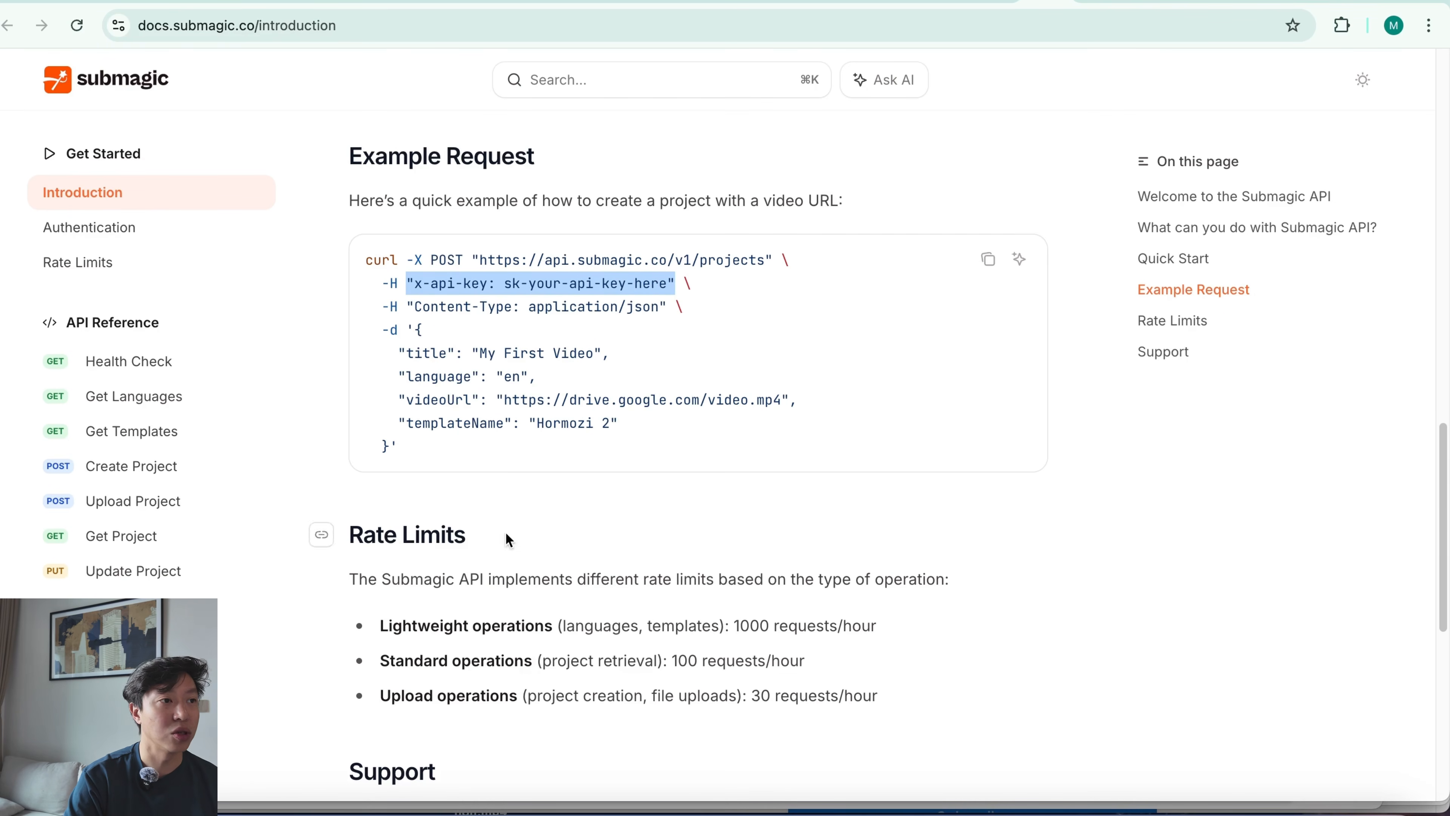
click(425, 288)
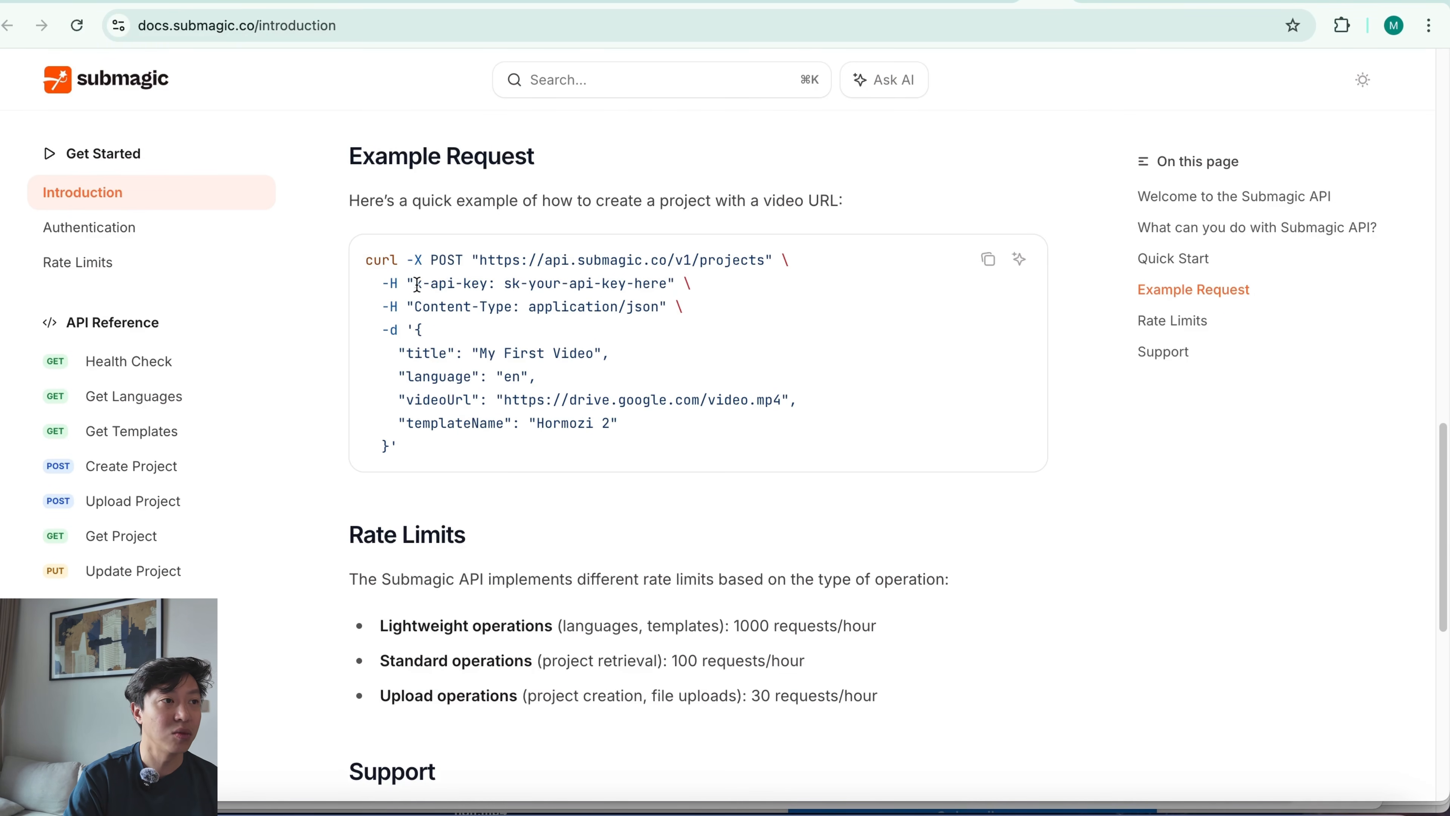
drag(418, 284, 488, 284)
key(super+c)
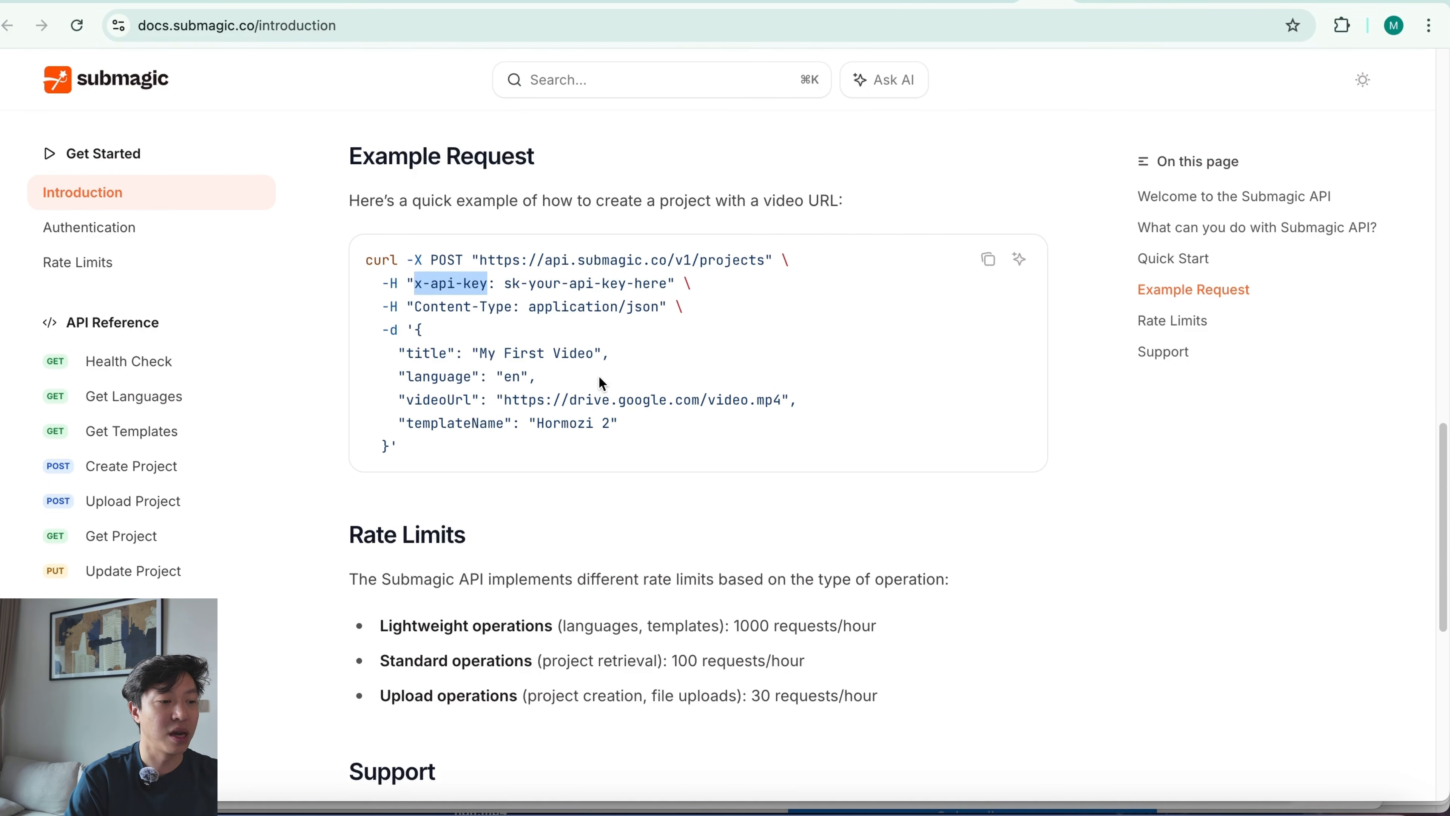
click(943, 2)
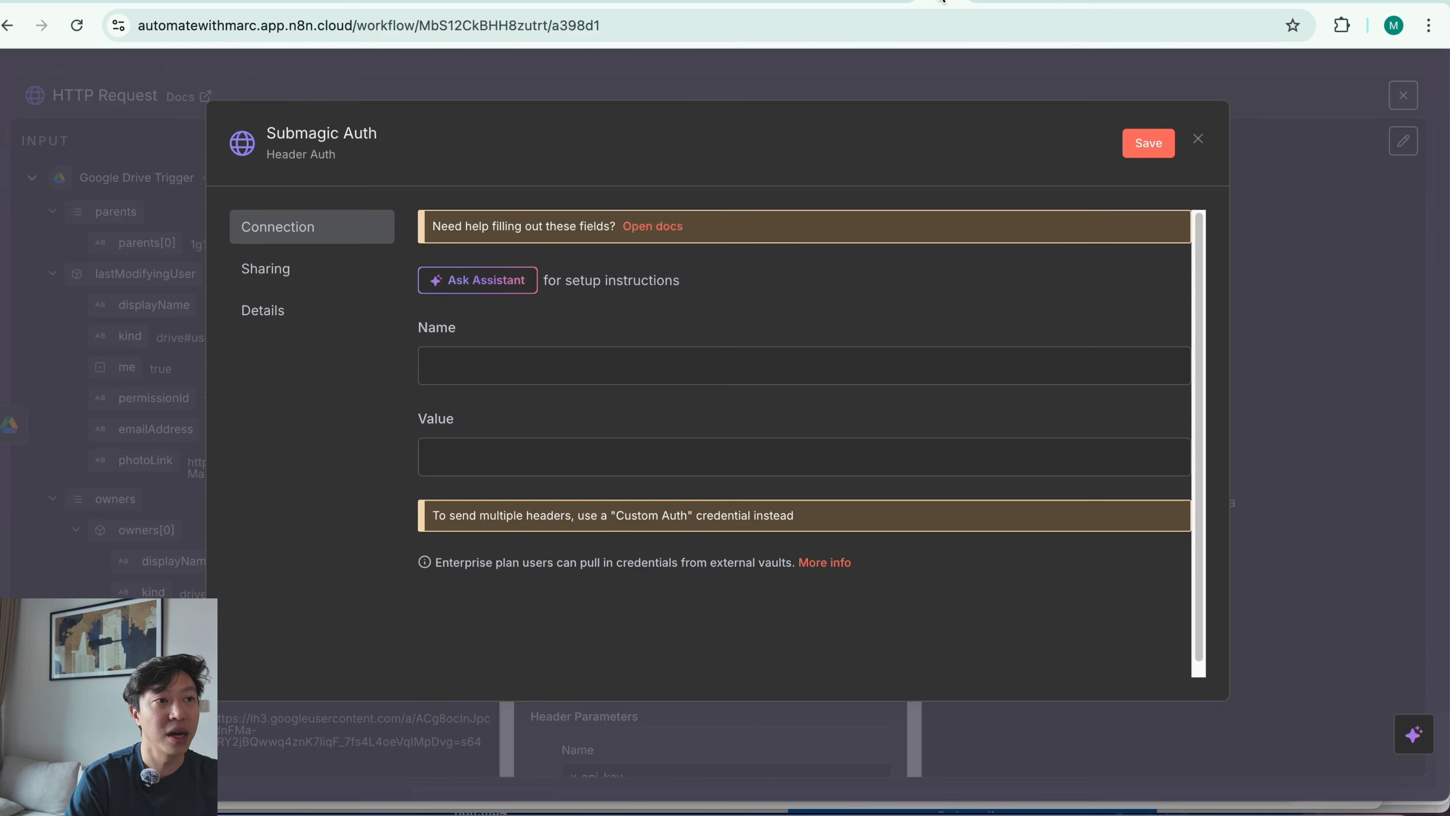
click(581, 365)
key(super+v)
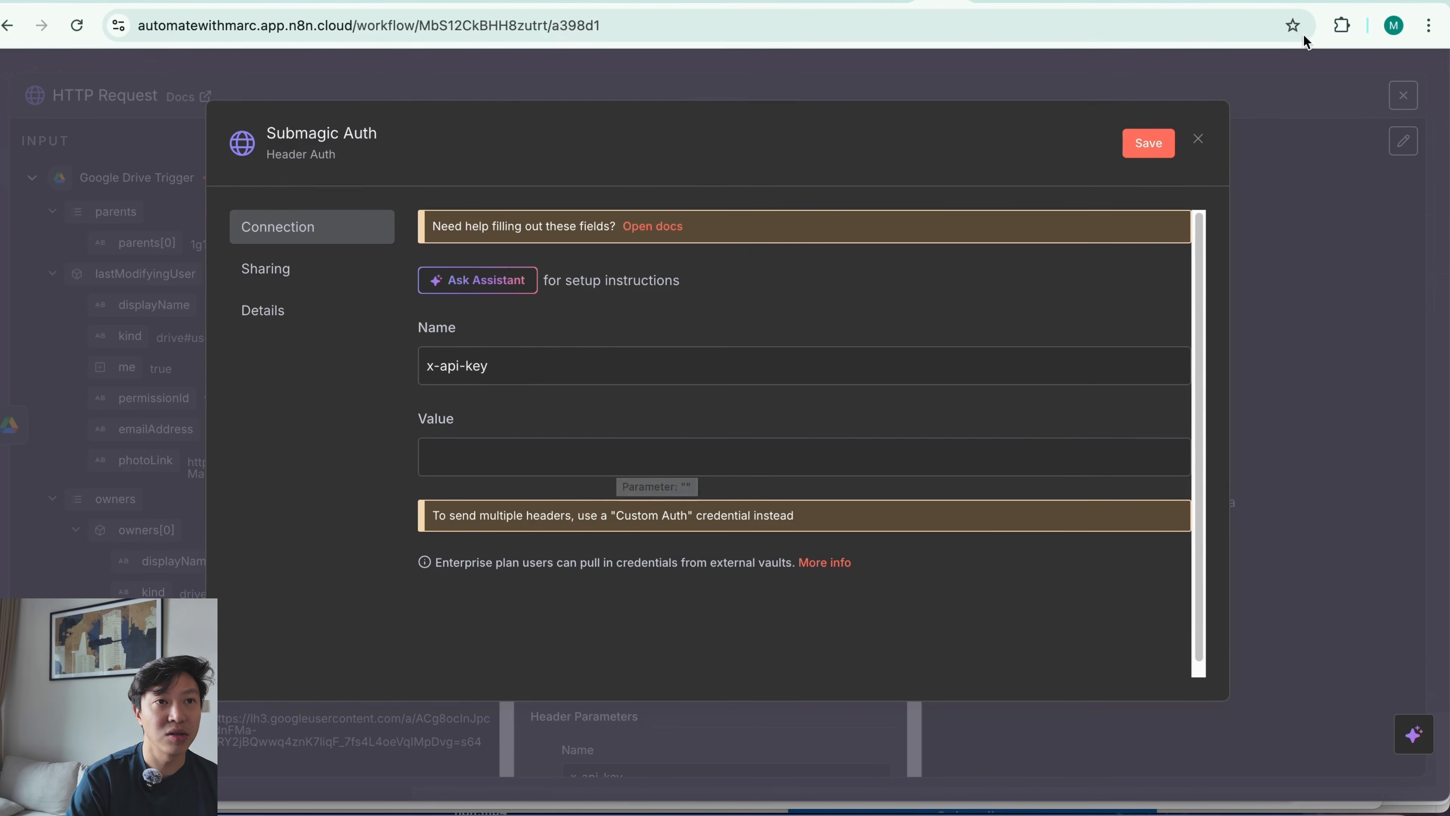
- Log in to Submagic, regenerate the API key under Integrations' API key management, and copy the new key
click(1307, 1)
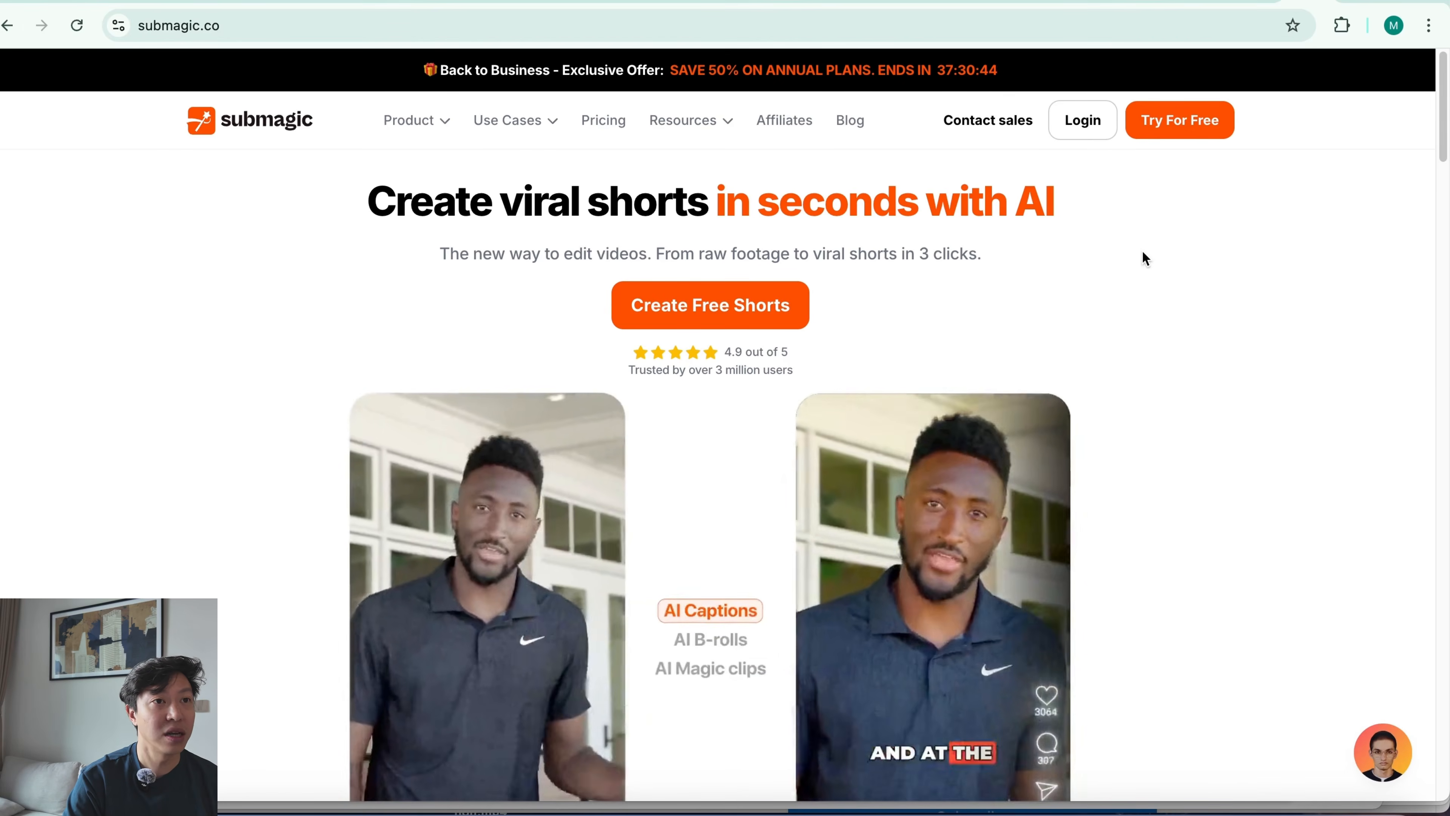
click(1083, 121)
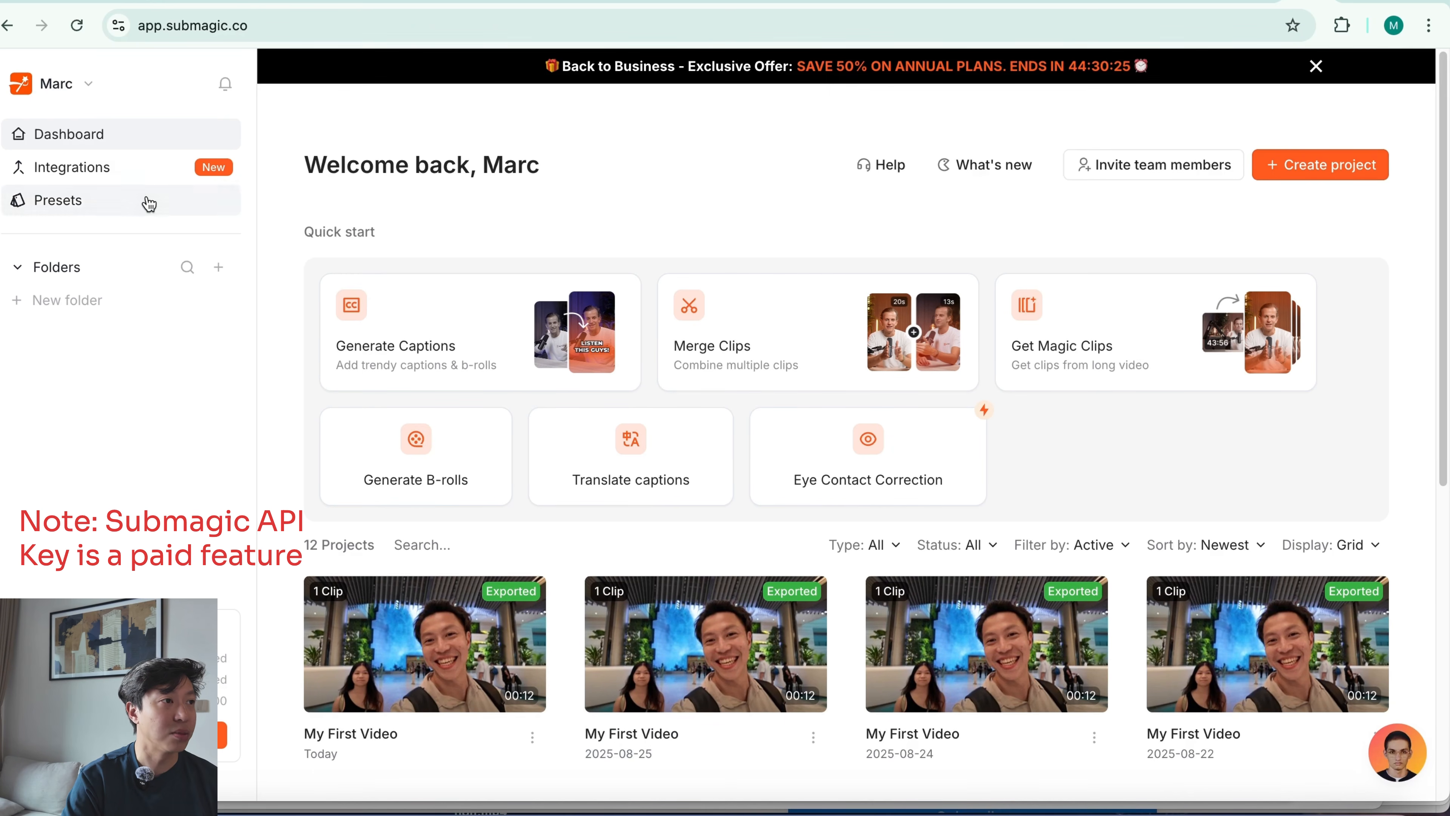
click(127, 179)
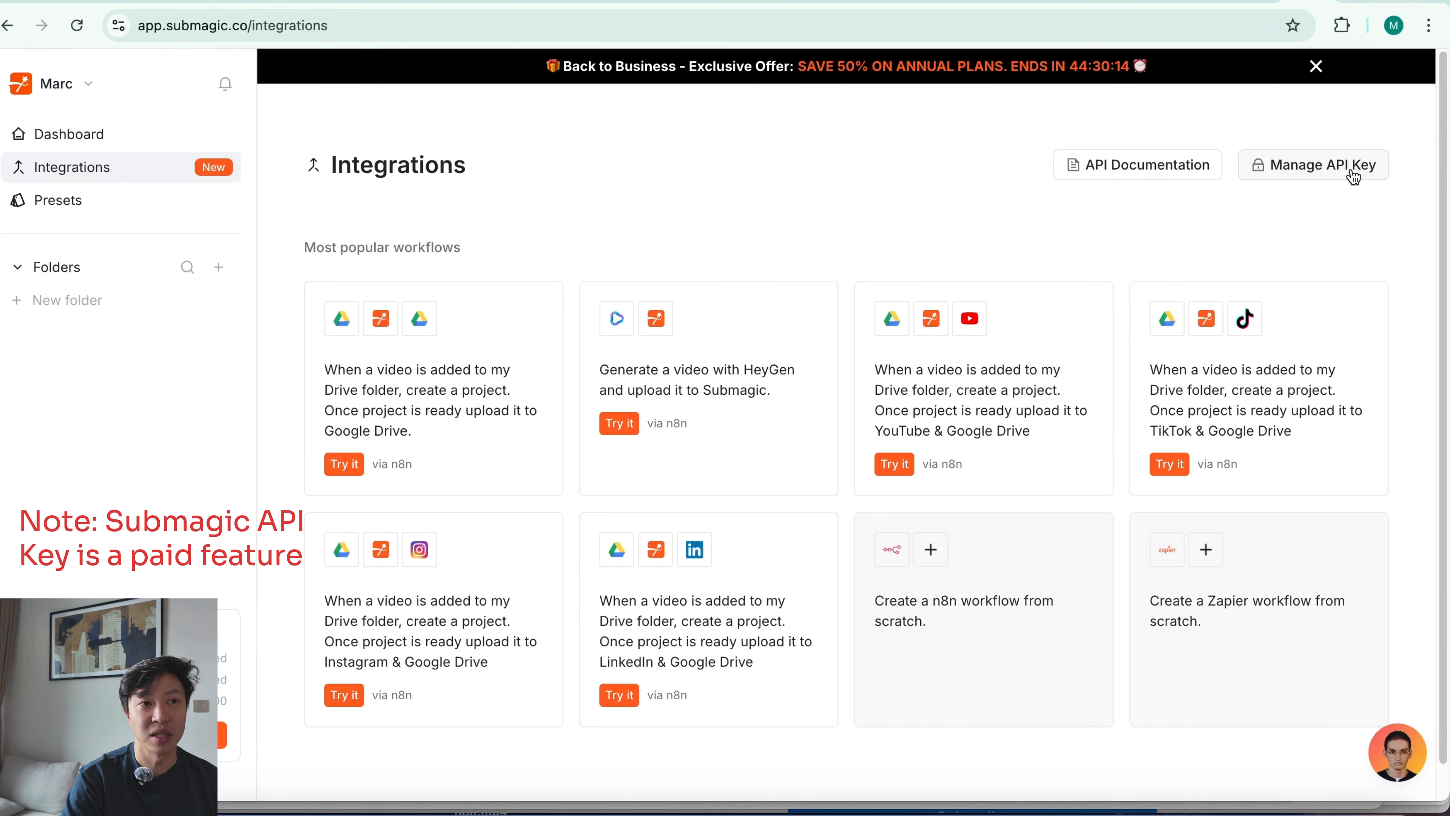
click(1329, 176)
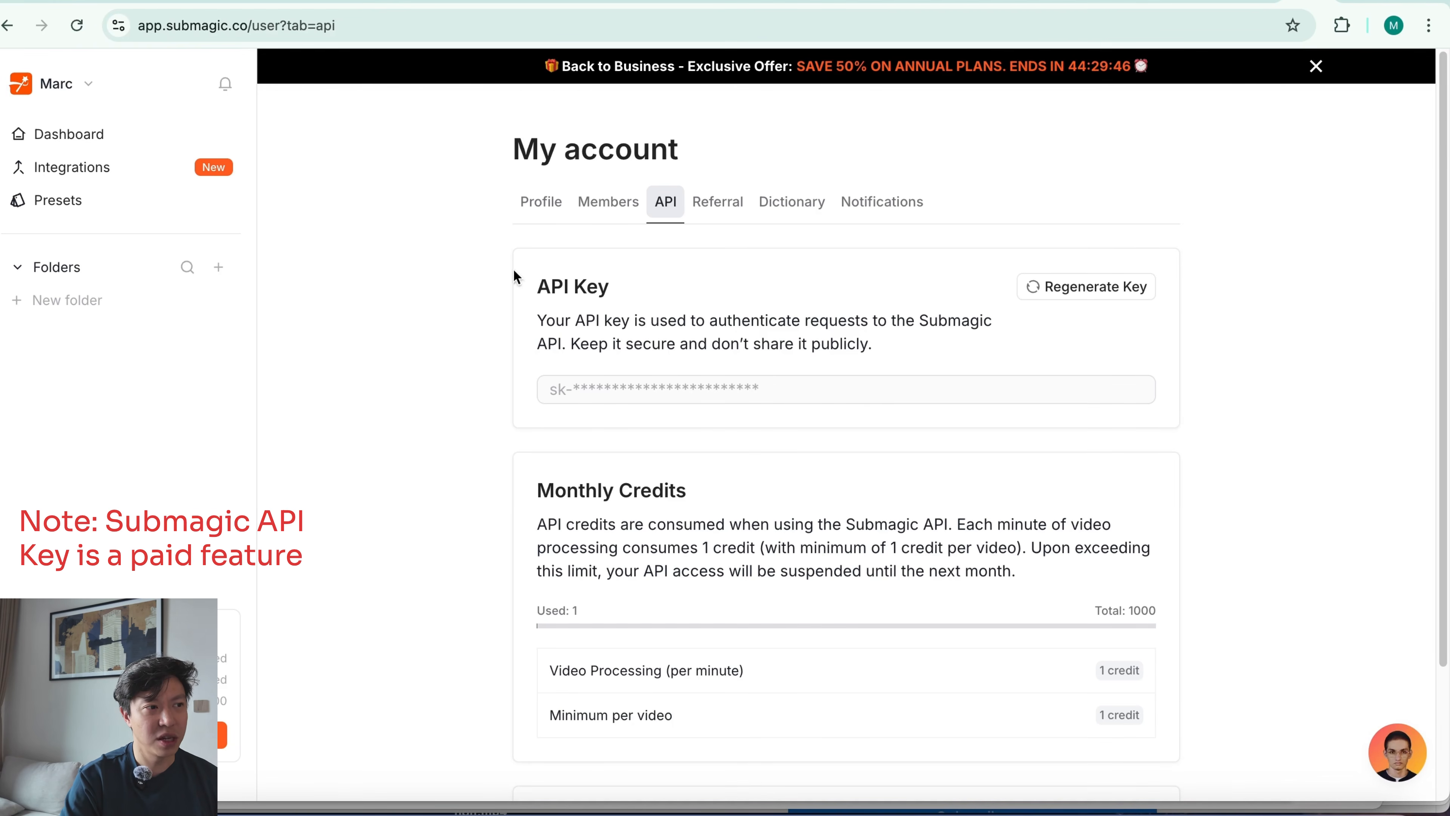
click(1092, 290)
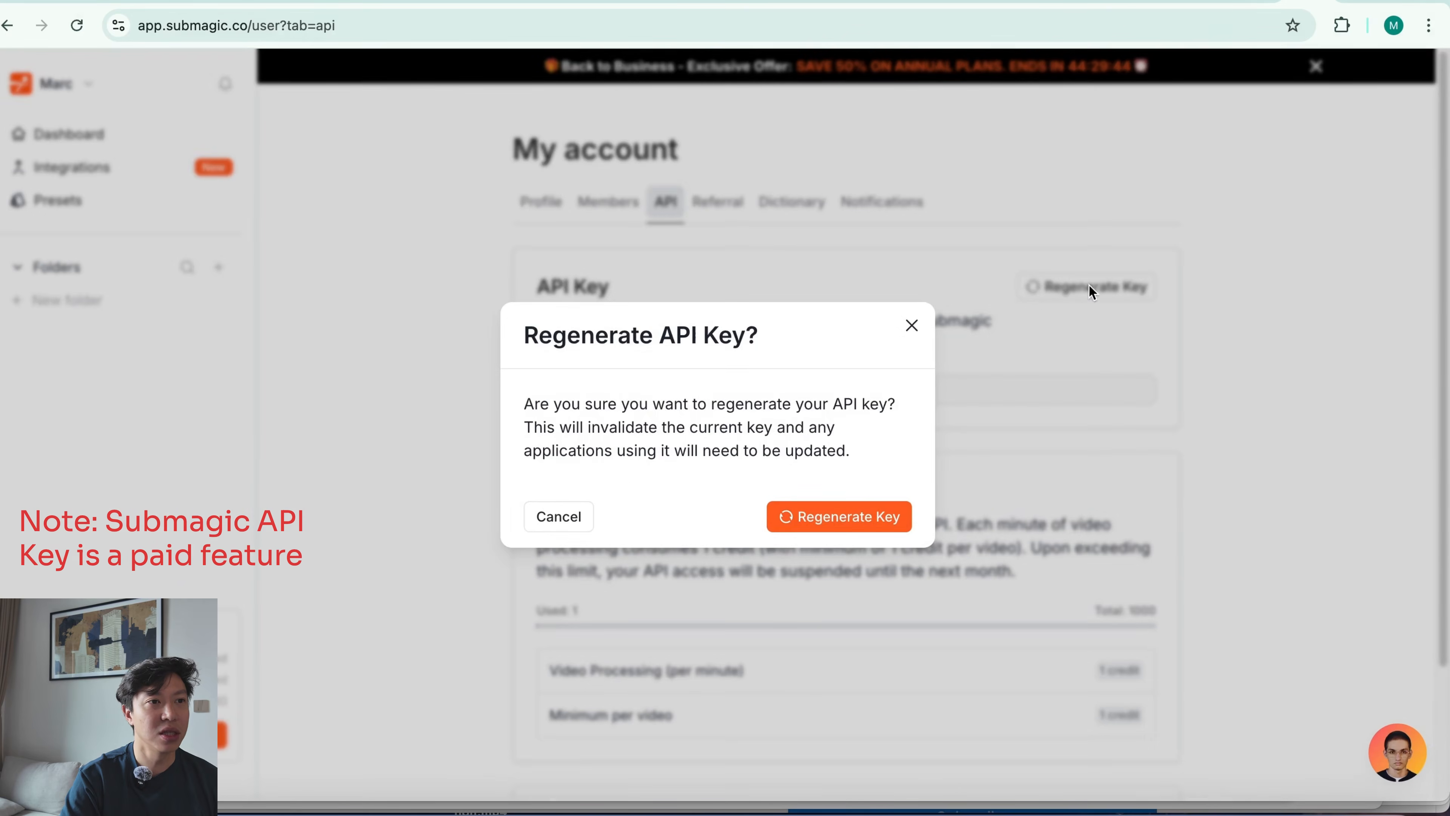
click(902, 516)
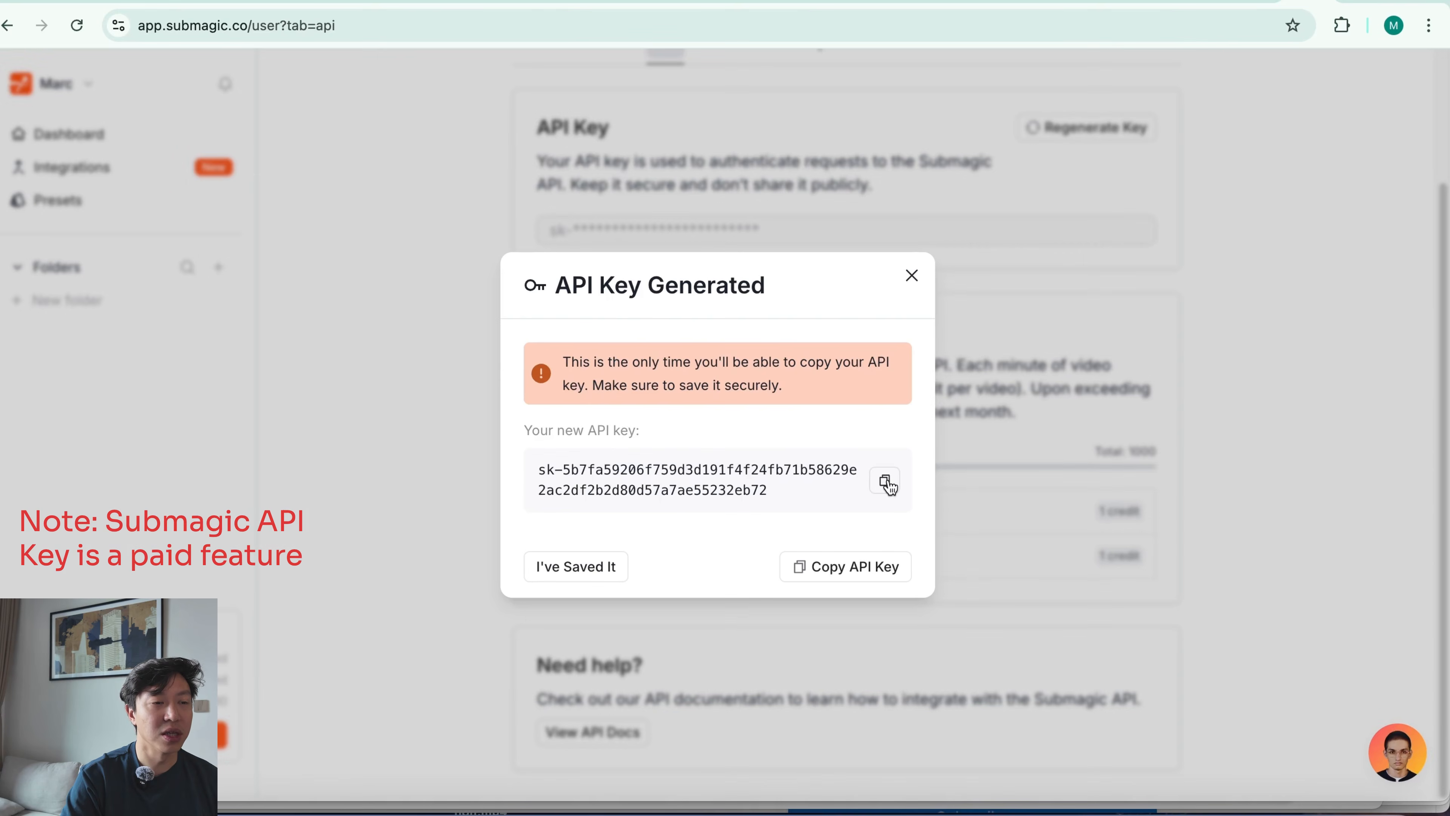
click(885, 483)
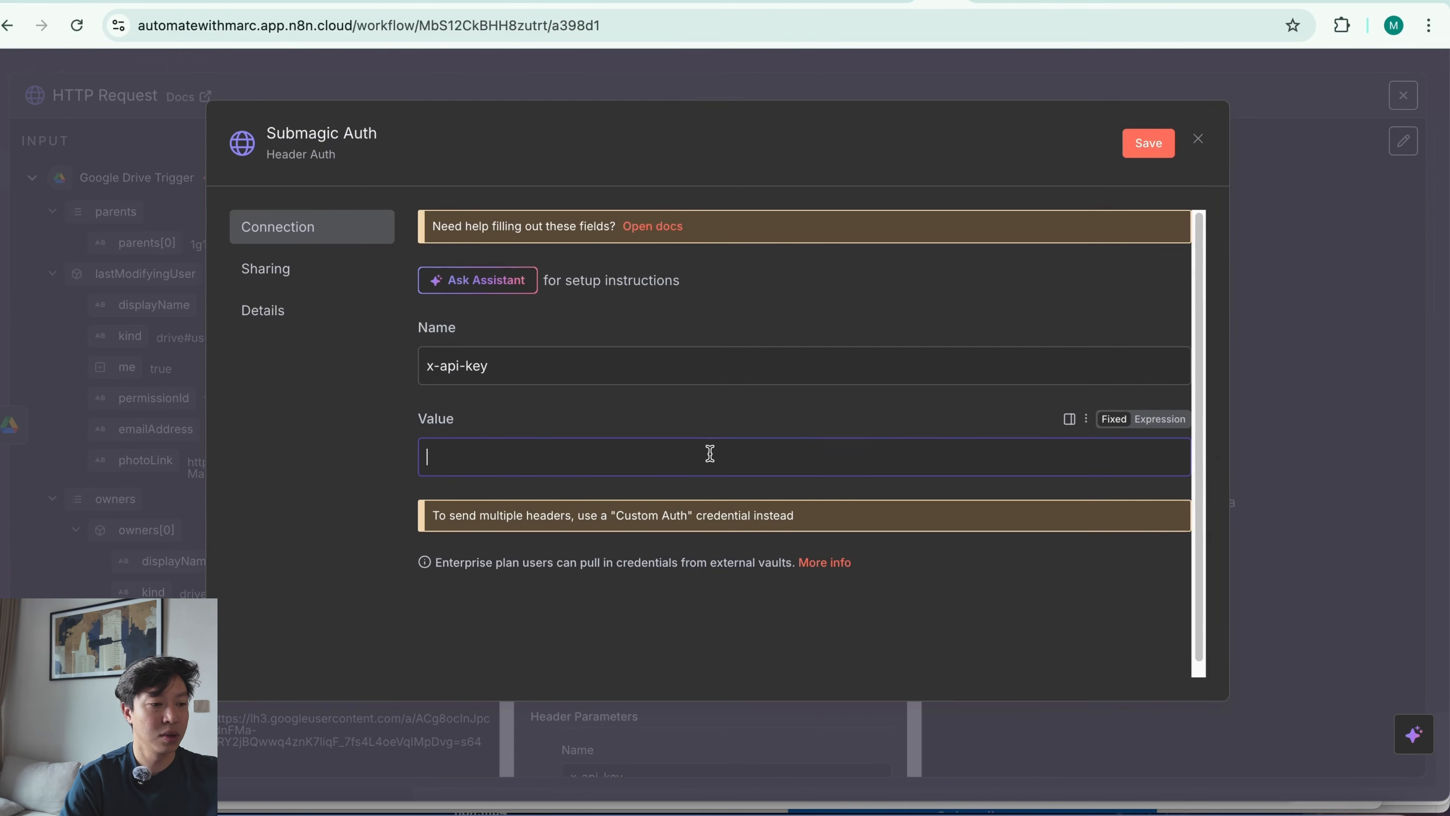
- Paste the Submagic API key into the n8n credential's Value field as an expression and save the credential
key(ctrl+v)
click(1156, 420)
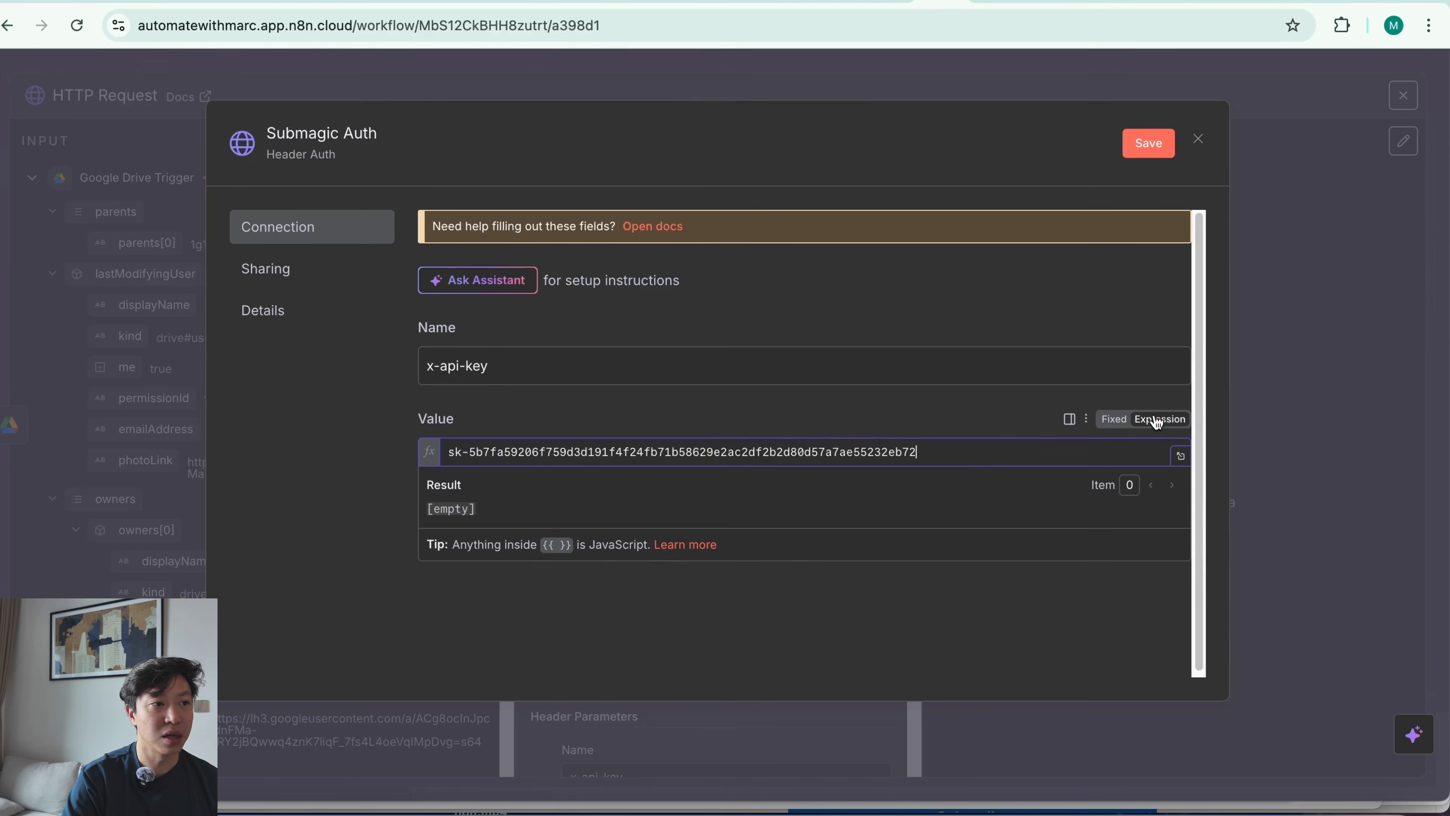
click(889, 416)
click(1149, 146)
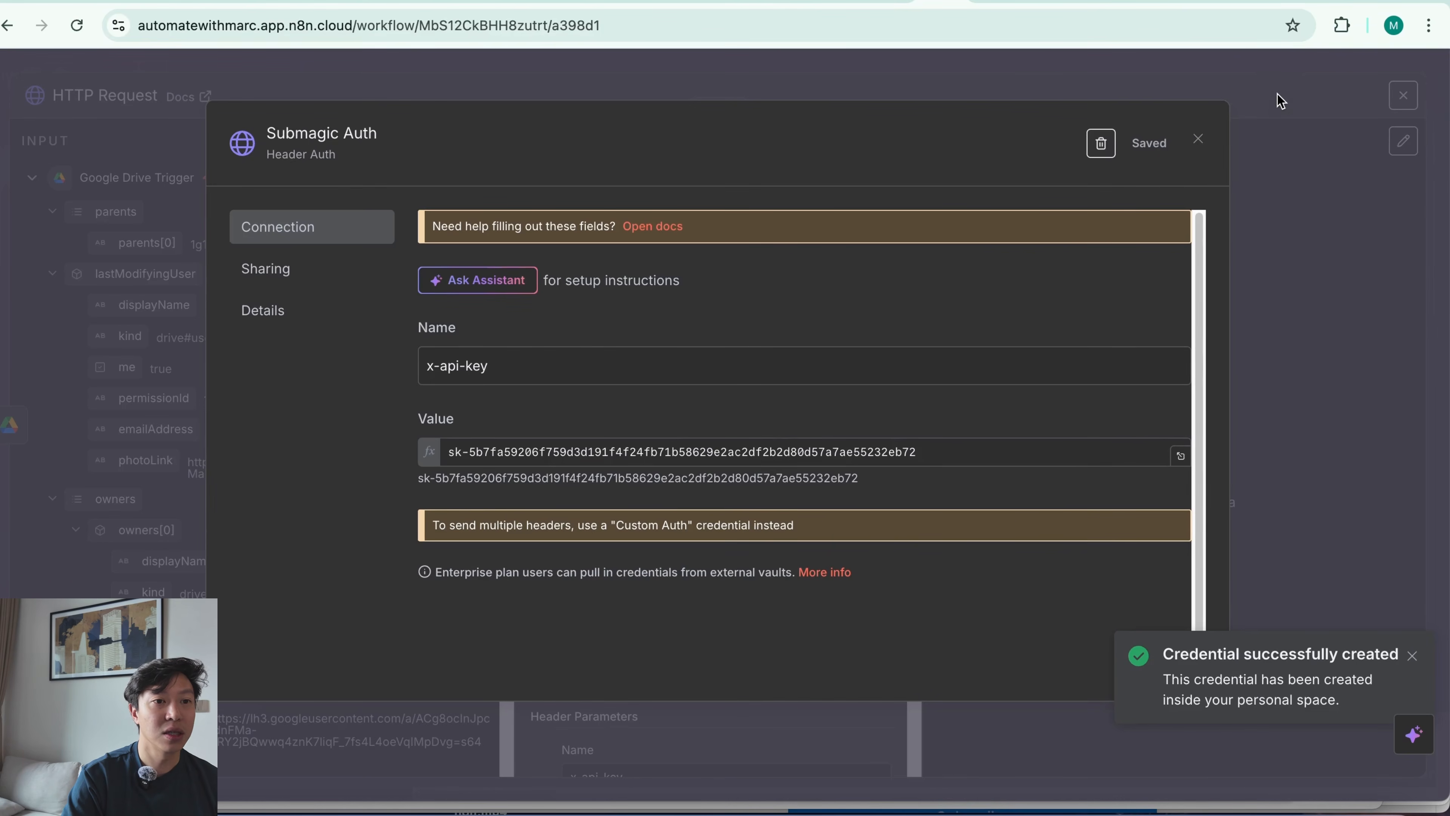
- Rename the saved credential to "Submagic Auth Demo" and return to the HTTP Request node's parameters
click(378, 140)
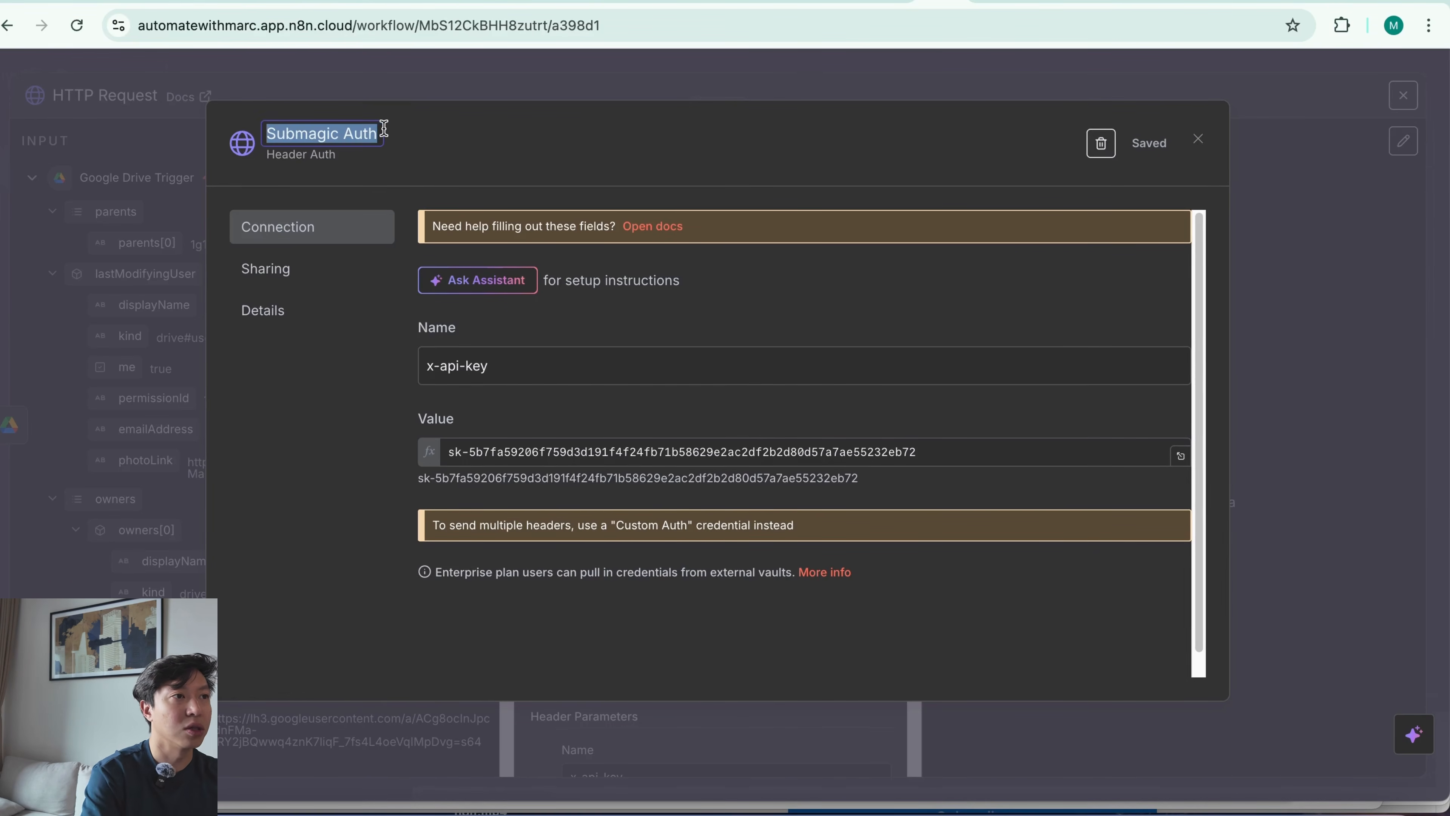
click(384, 128)
text(Demo)
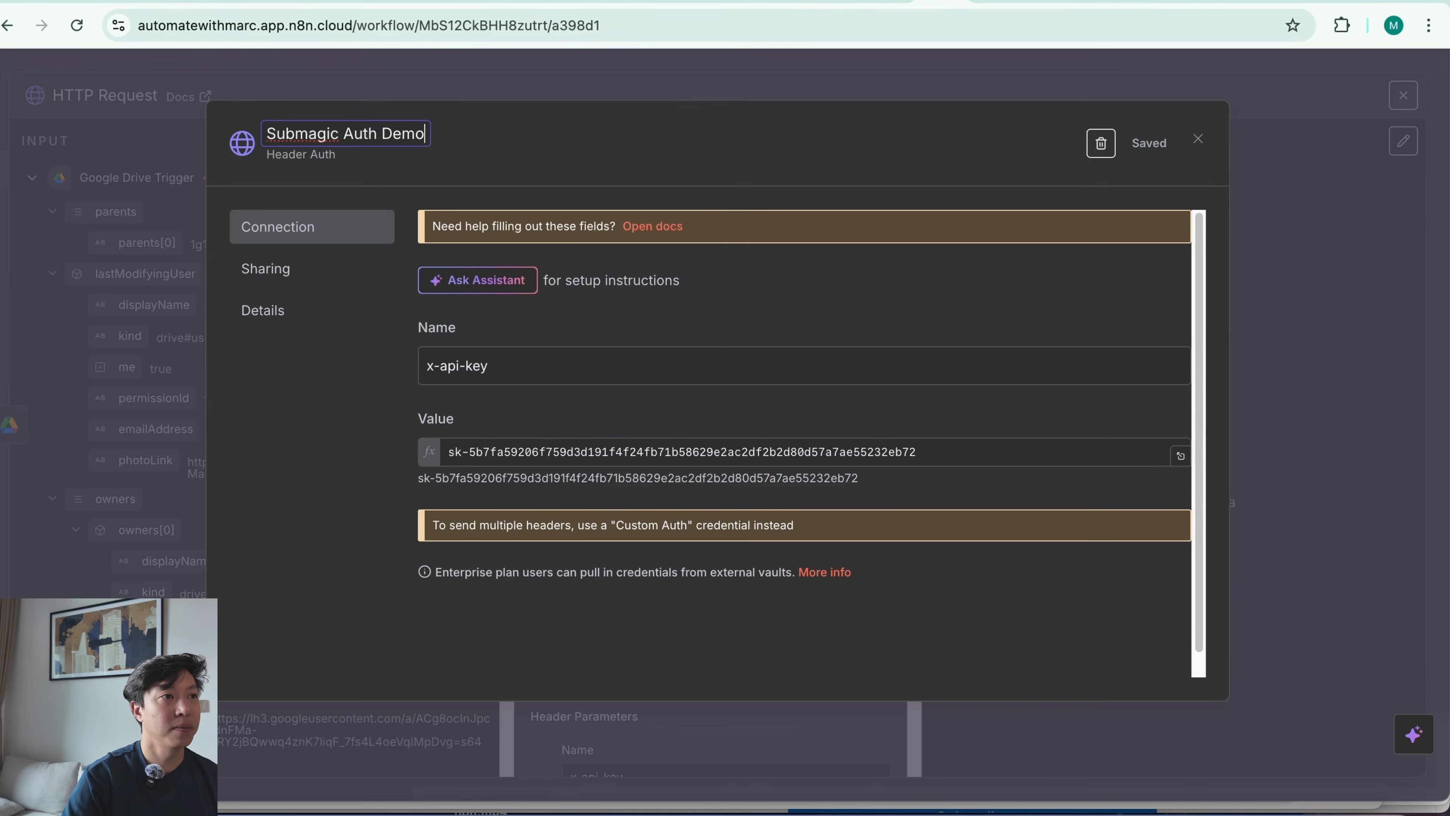
click(1314, 405)
click(1314, 406)
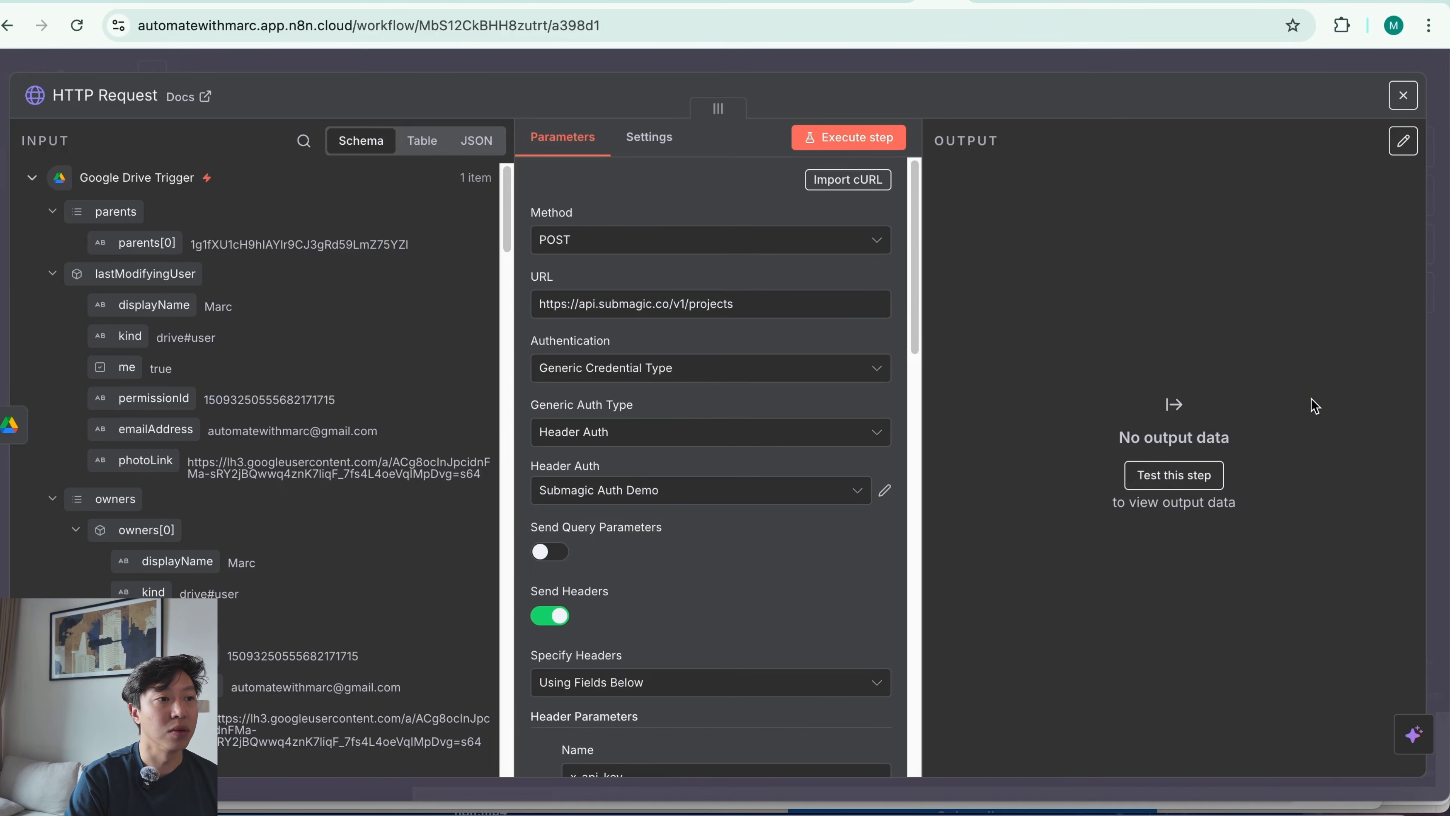
- Turn off Send Headers in the HTTP Request node to remove the imported placeholder header
scroll(637, 374, down, 3)
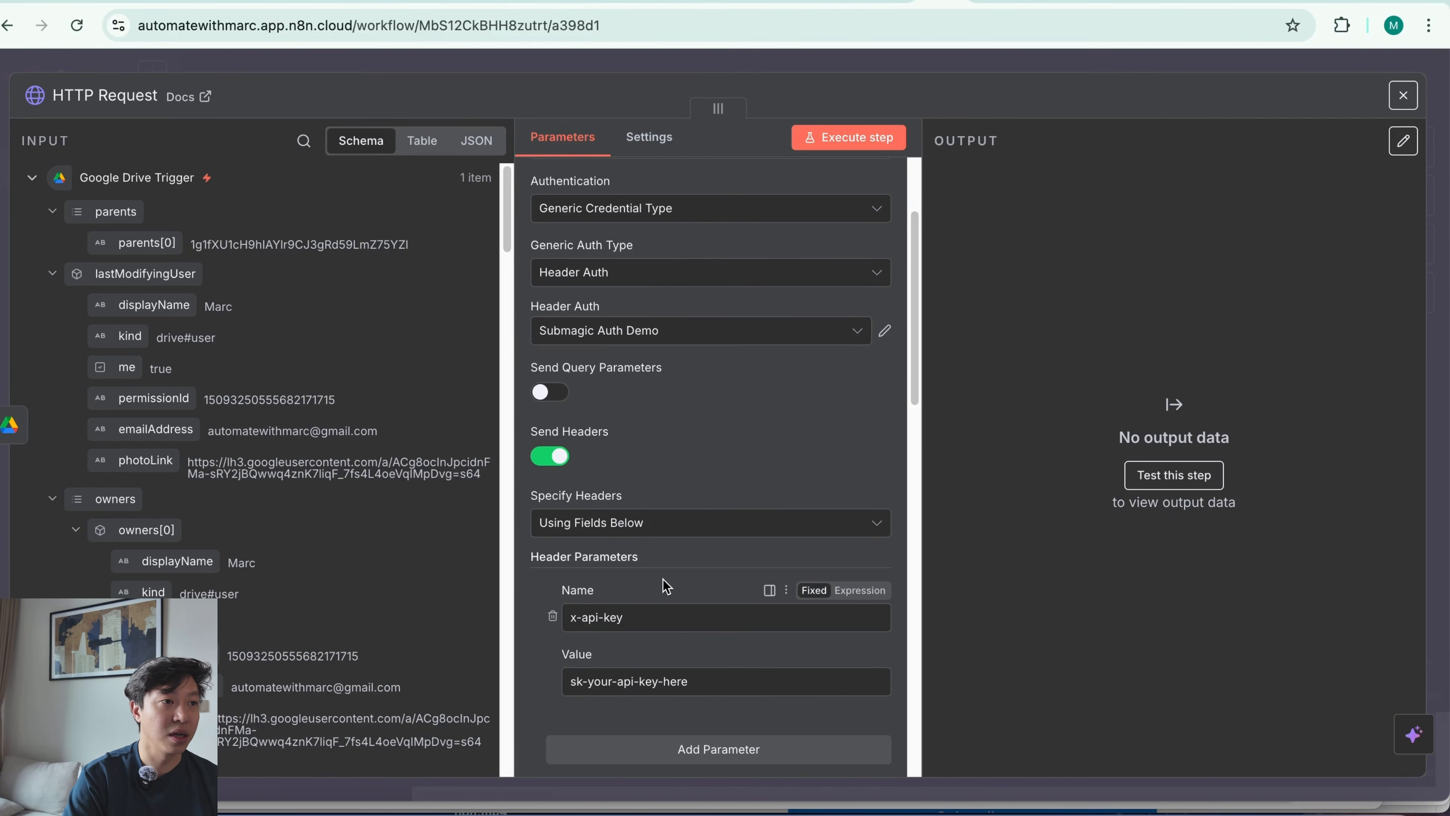
scroll(749, 588, down, 4)
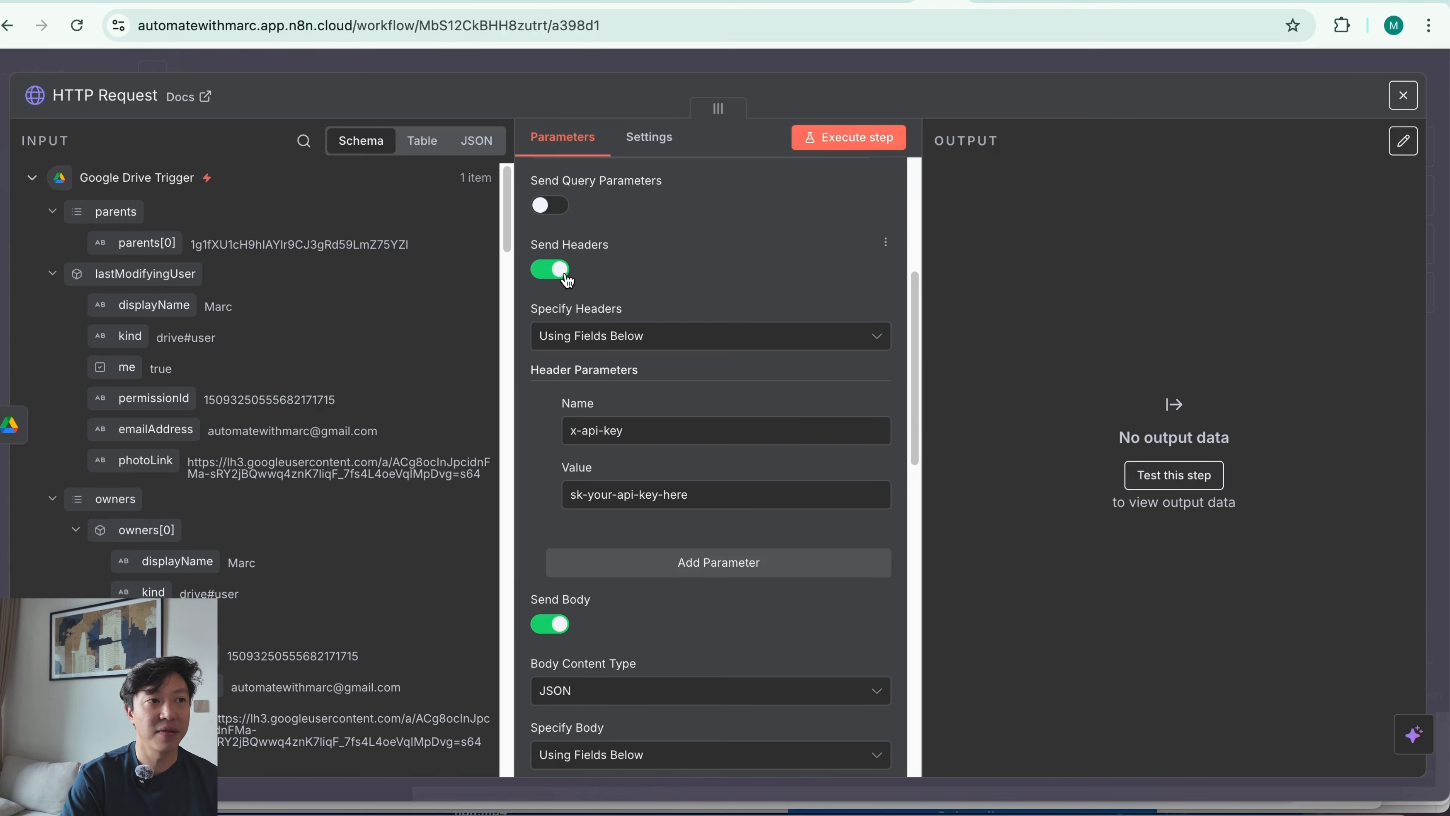
click(551, 269)
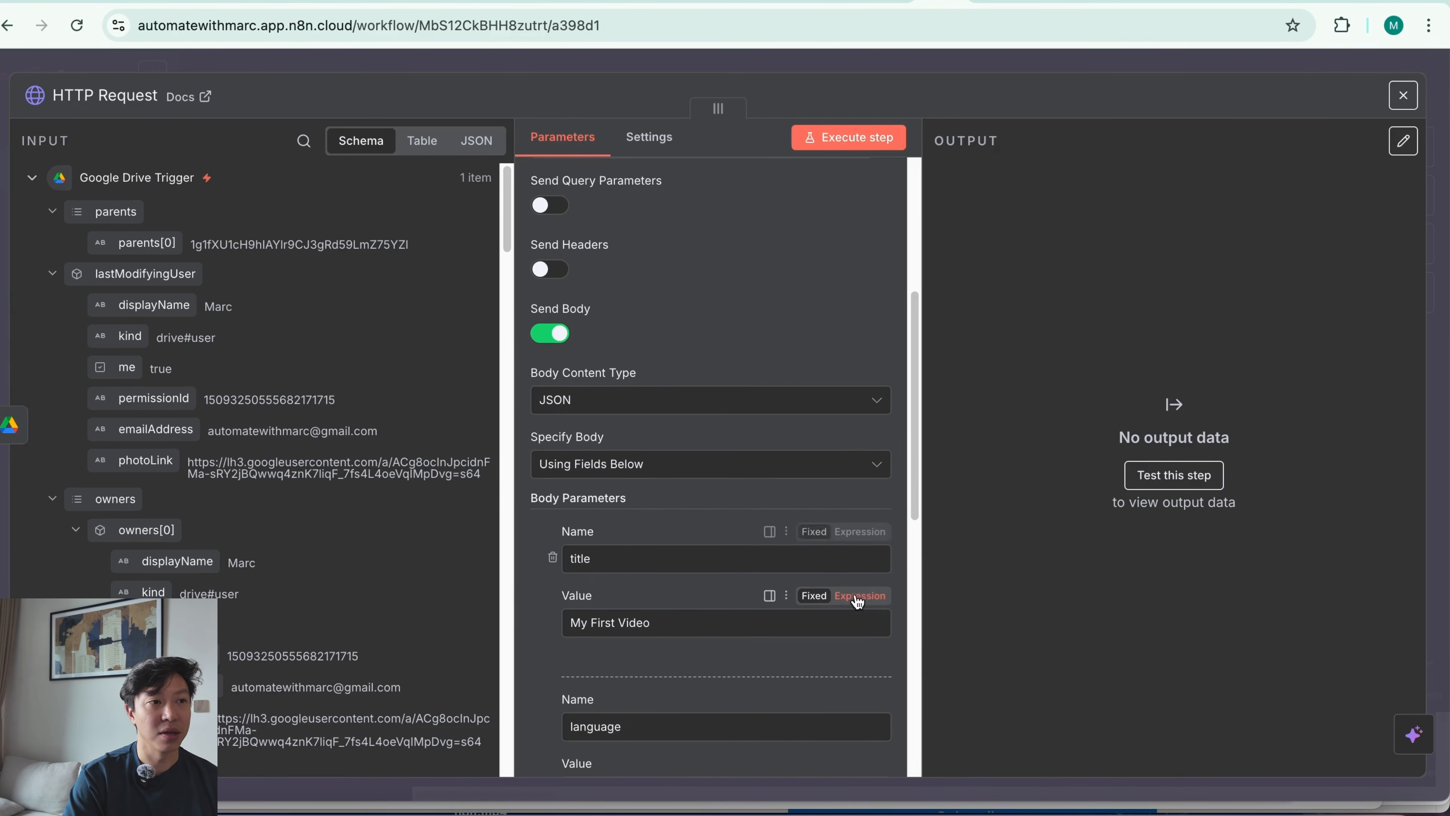
- Set the value of the title body parameter to "My Instagram Video"
scroll(636, 675, down, 3)
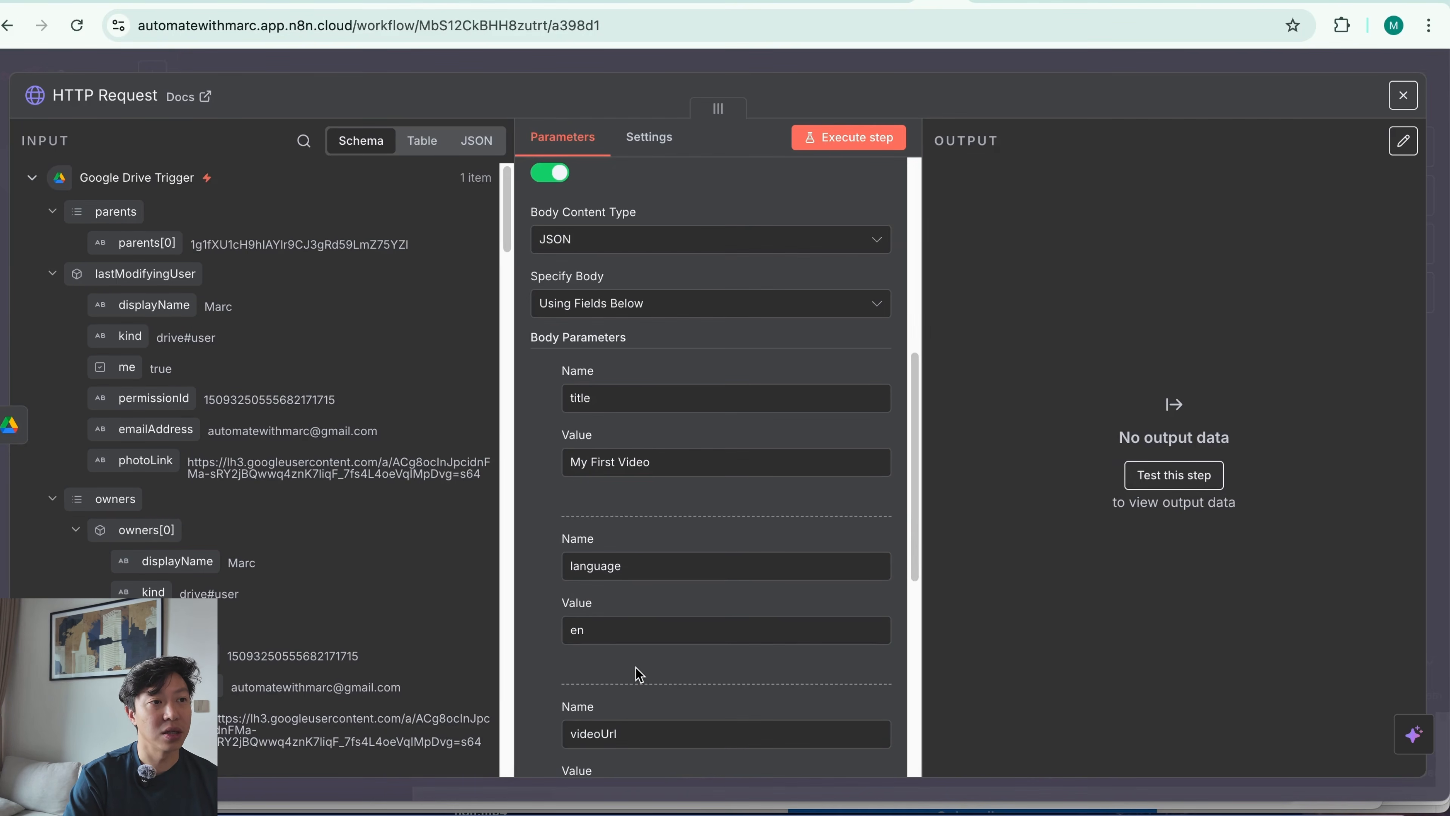
scroll(639, 674, down, 2)
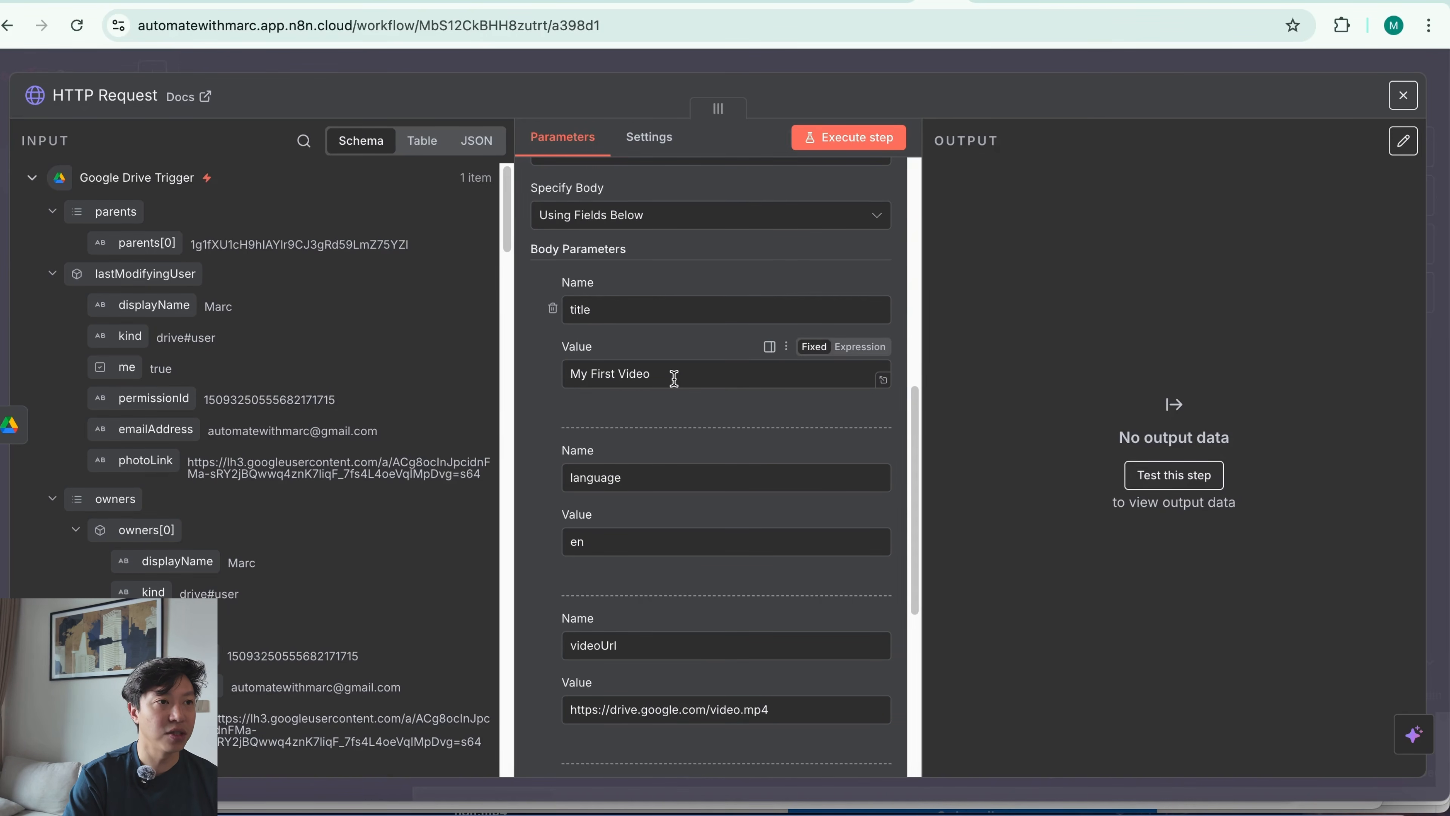
triple_click(706, 373)
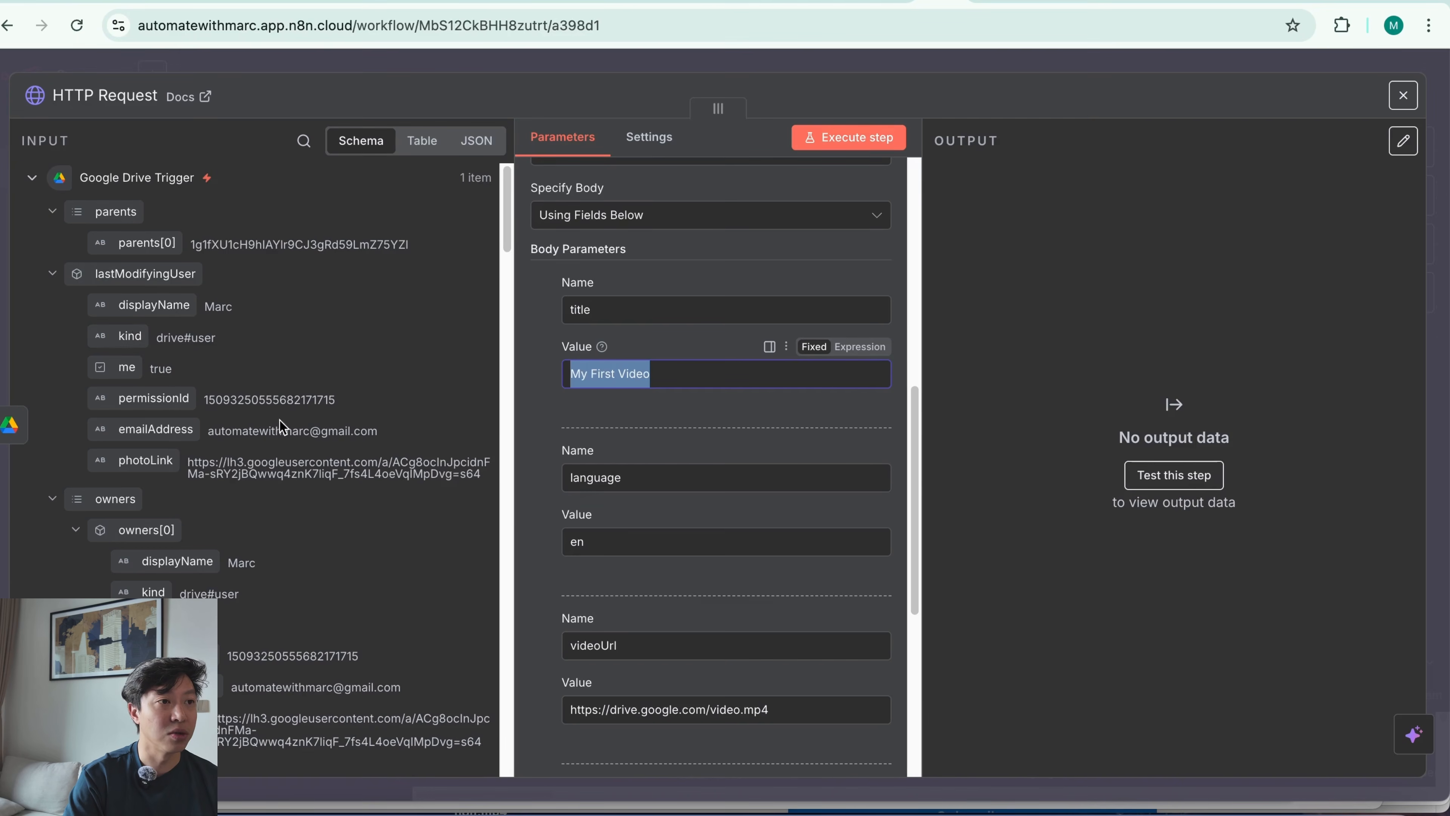
triple_click(706, 374)
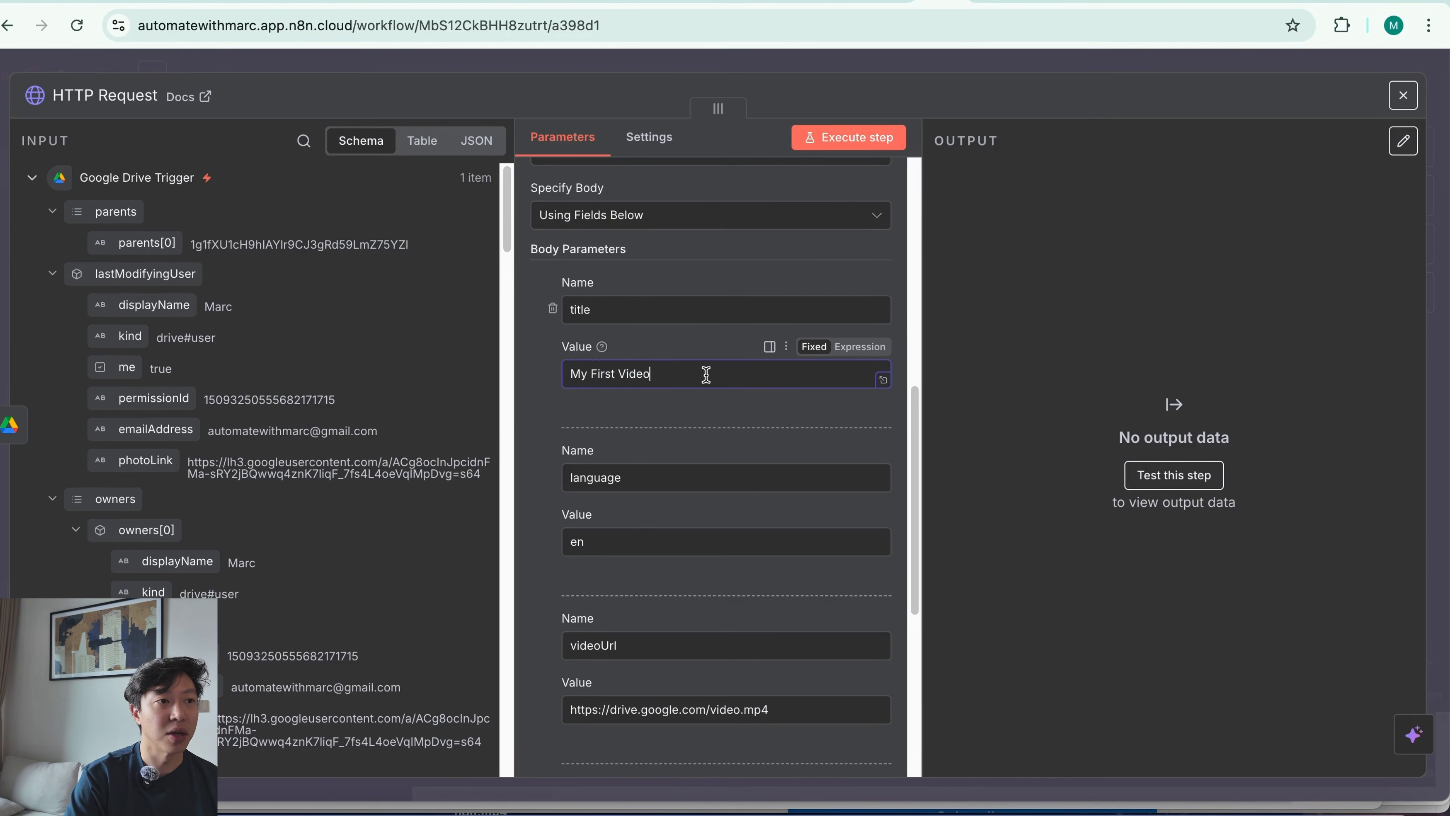
text(M)
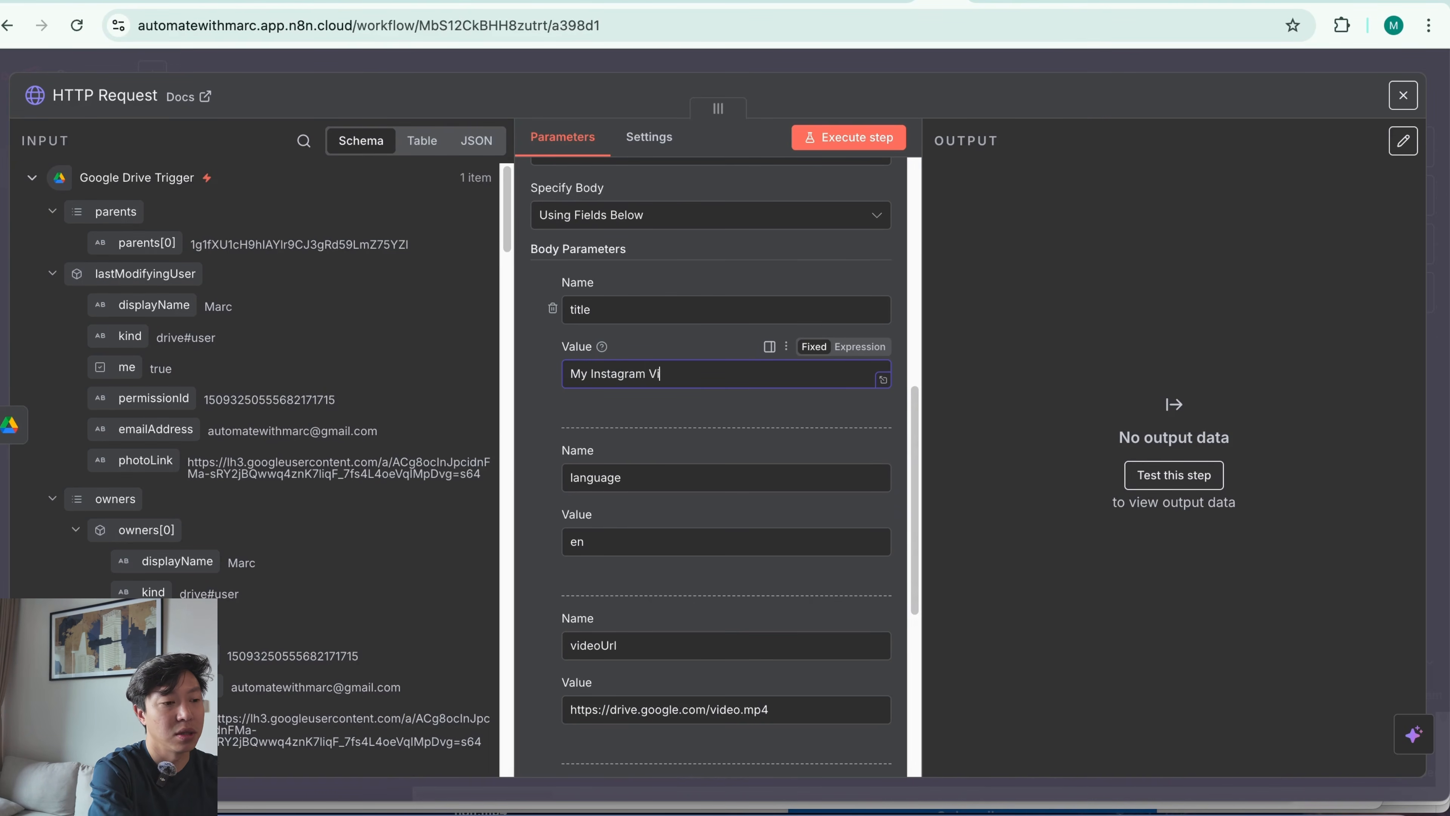
click(765, 406)
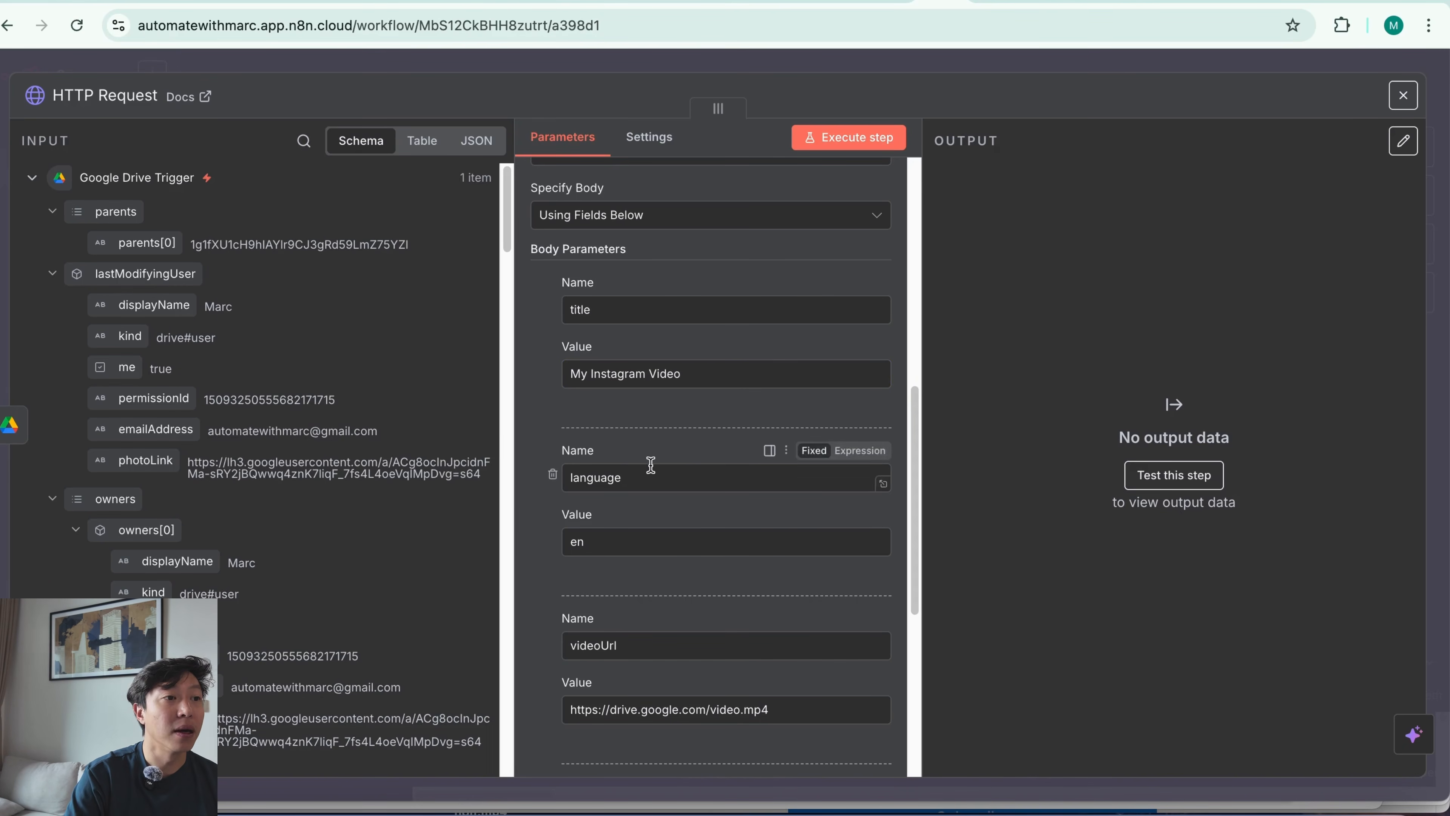
- Replace the videoUrl body parameter's placeholder value with the webViewLink from the Google Drive Trigger input
scroll(574, 597, down, 3)
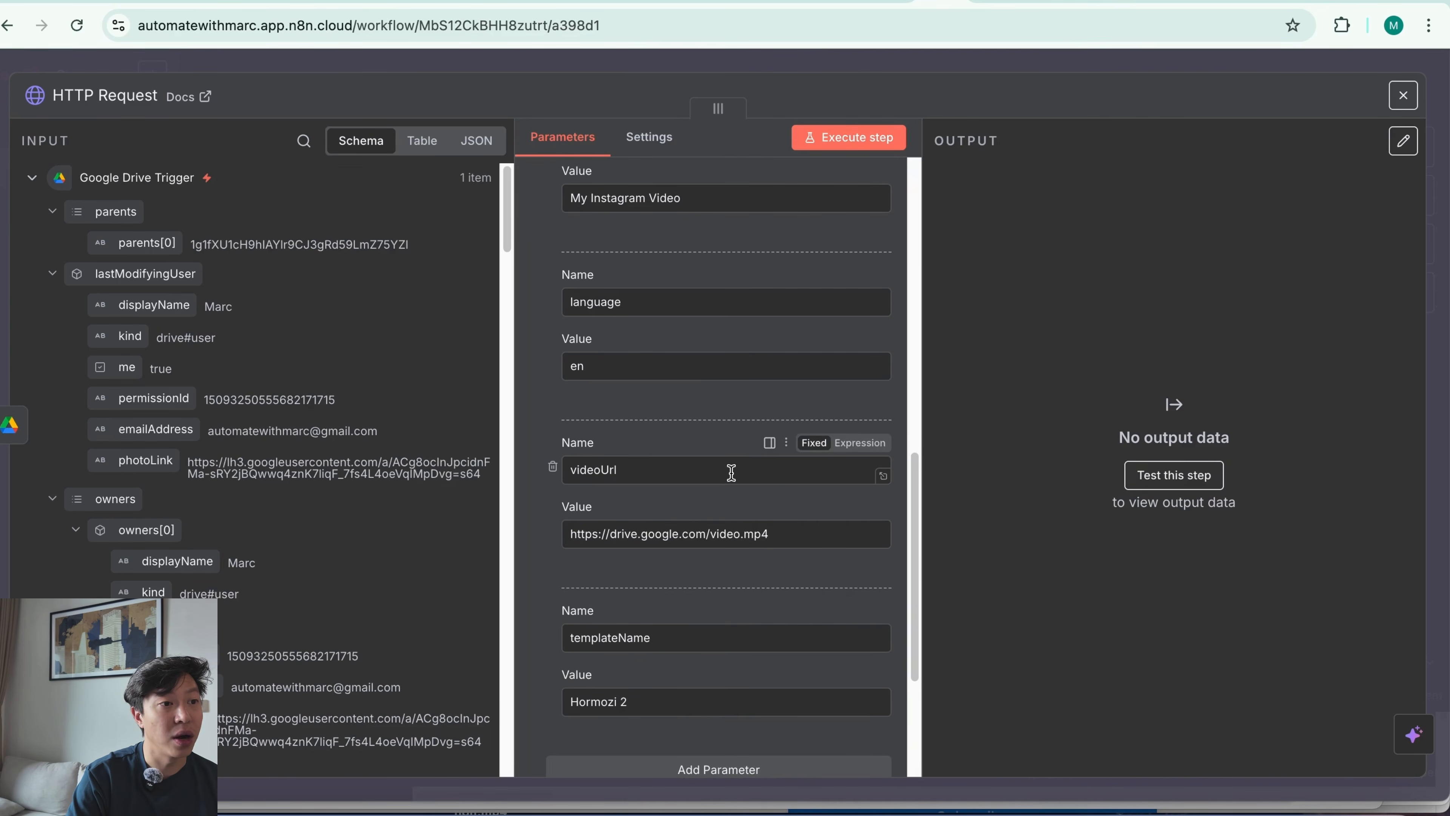
triple_click(816, 540)
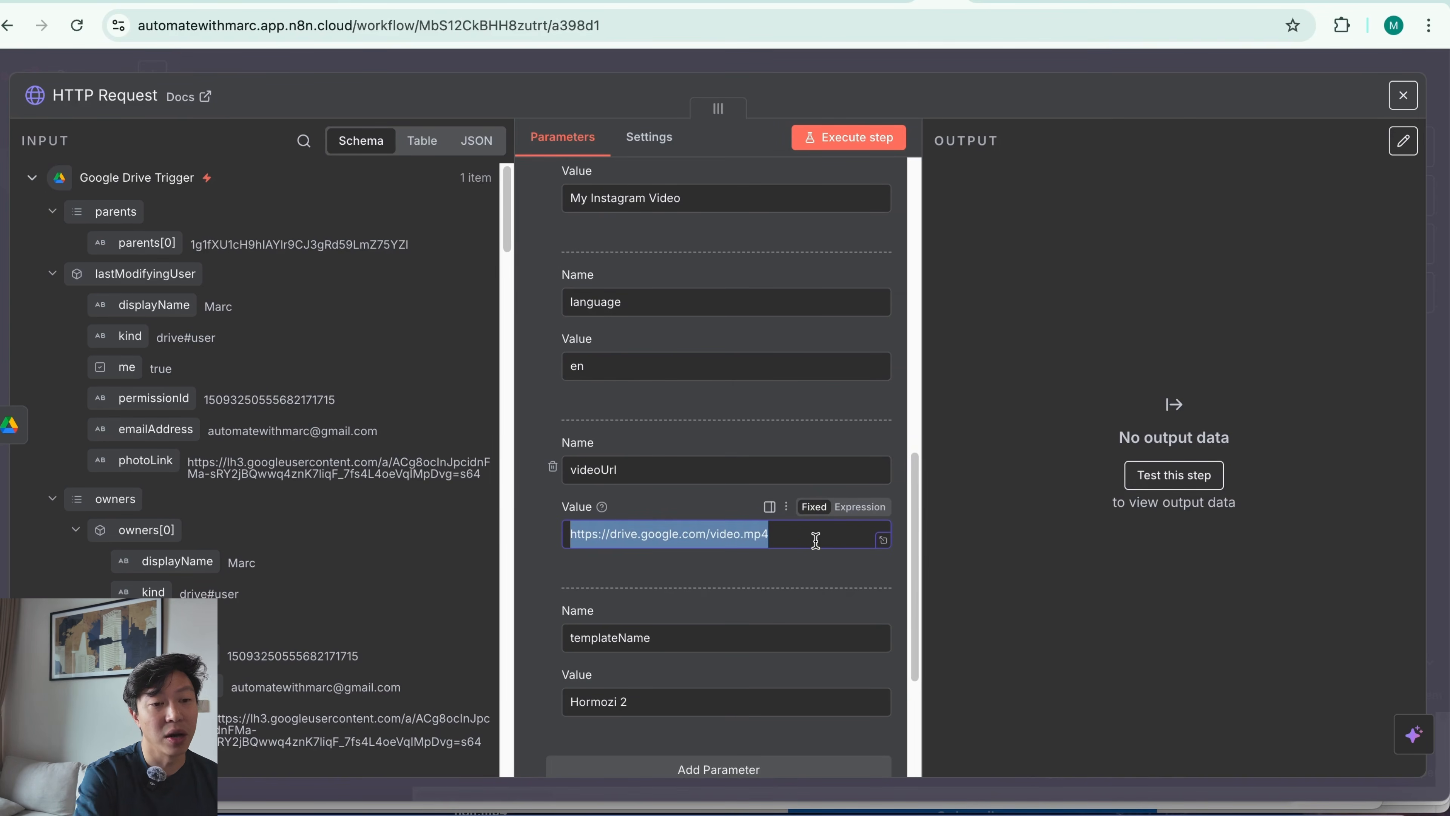
key(BackSpace)
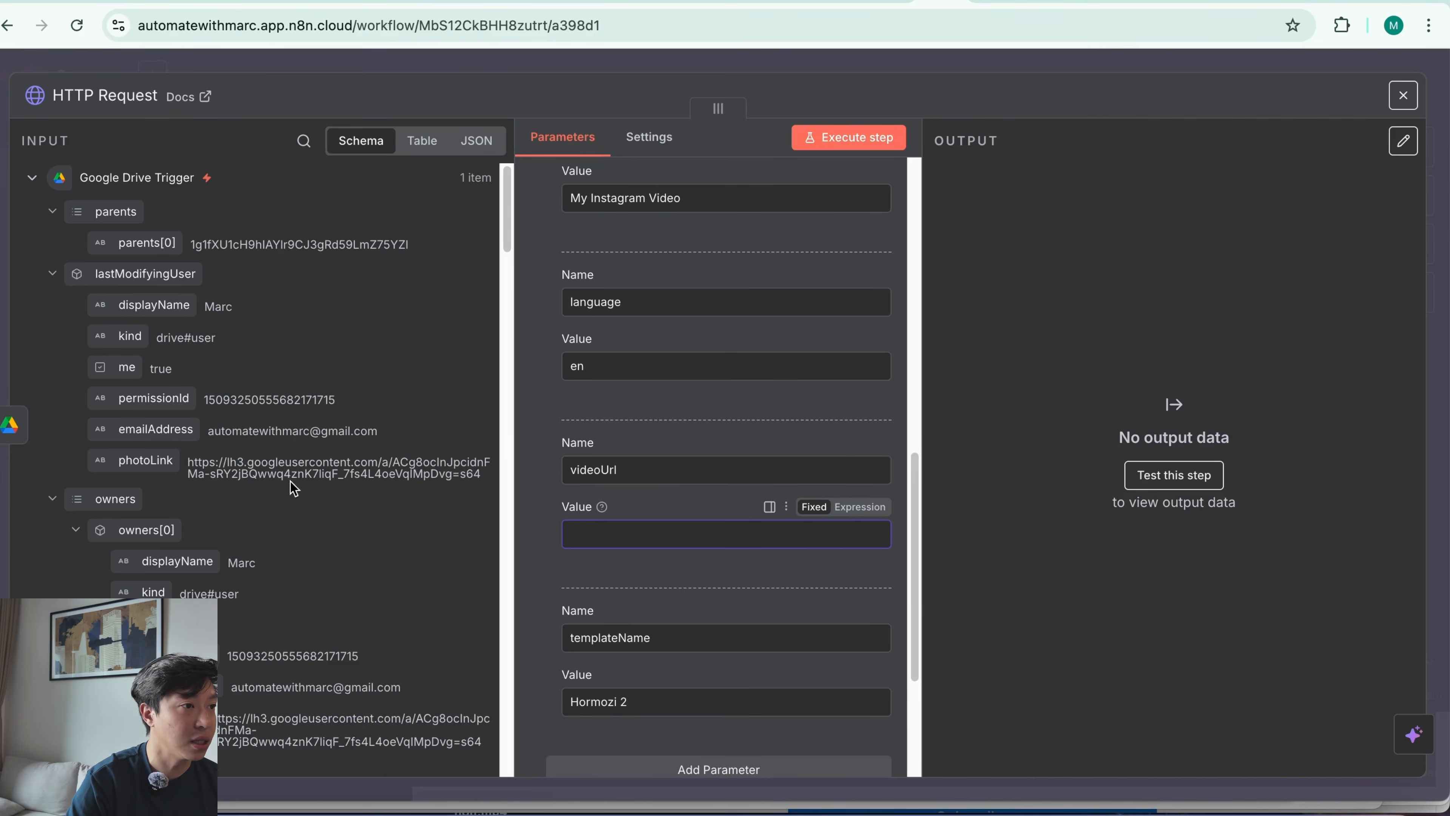
scroll(119, 477, down, 15)
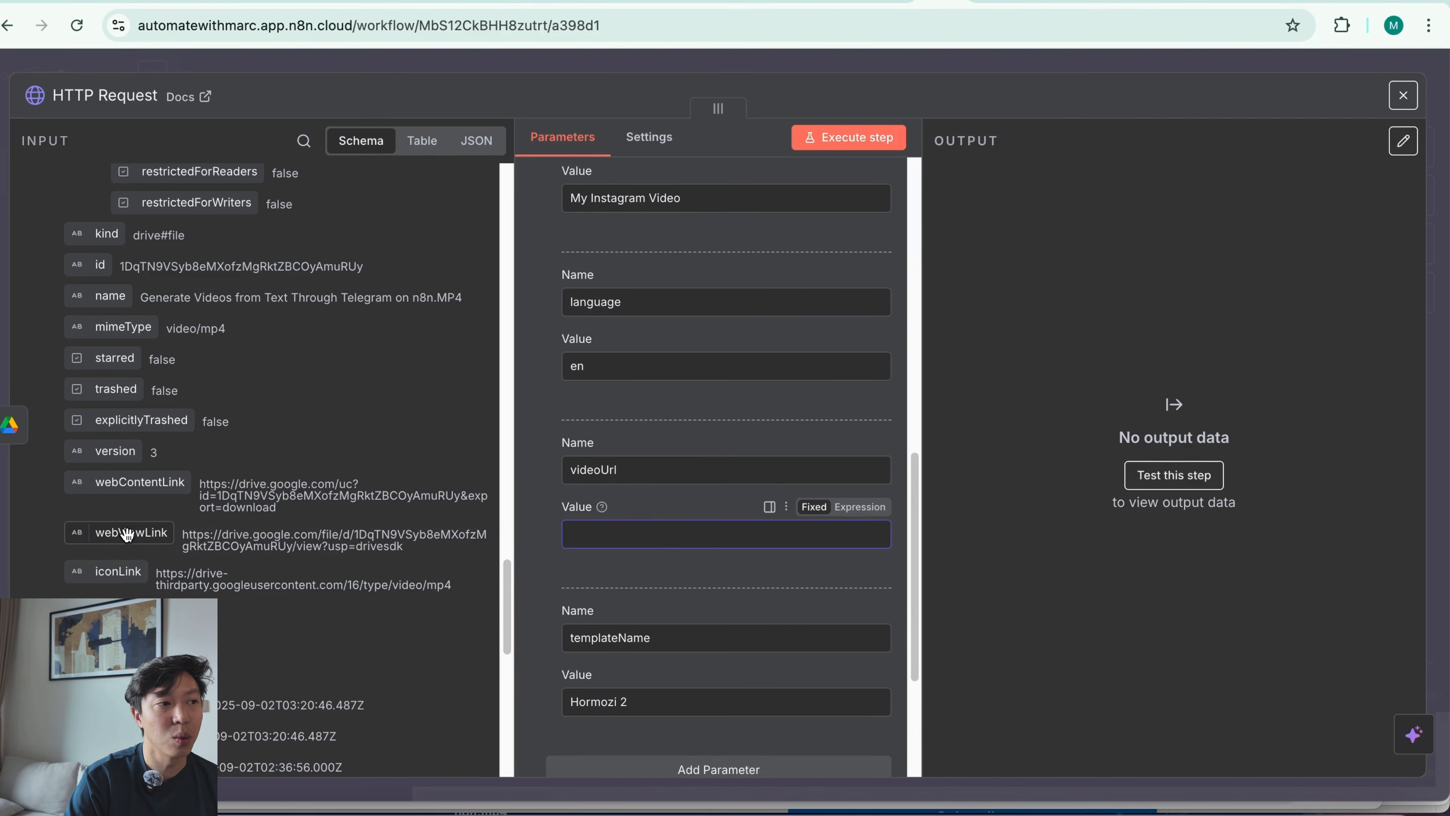
drag(127, 534, 627, 534)
click(539, 590)
- Execute the HTTP Request step to send the video project to Submagic
scroll(700, 617, down, 3)
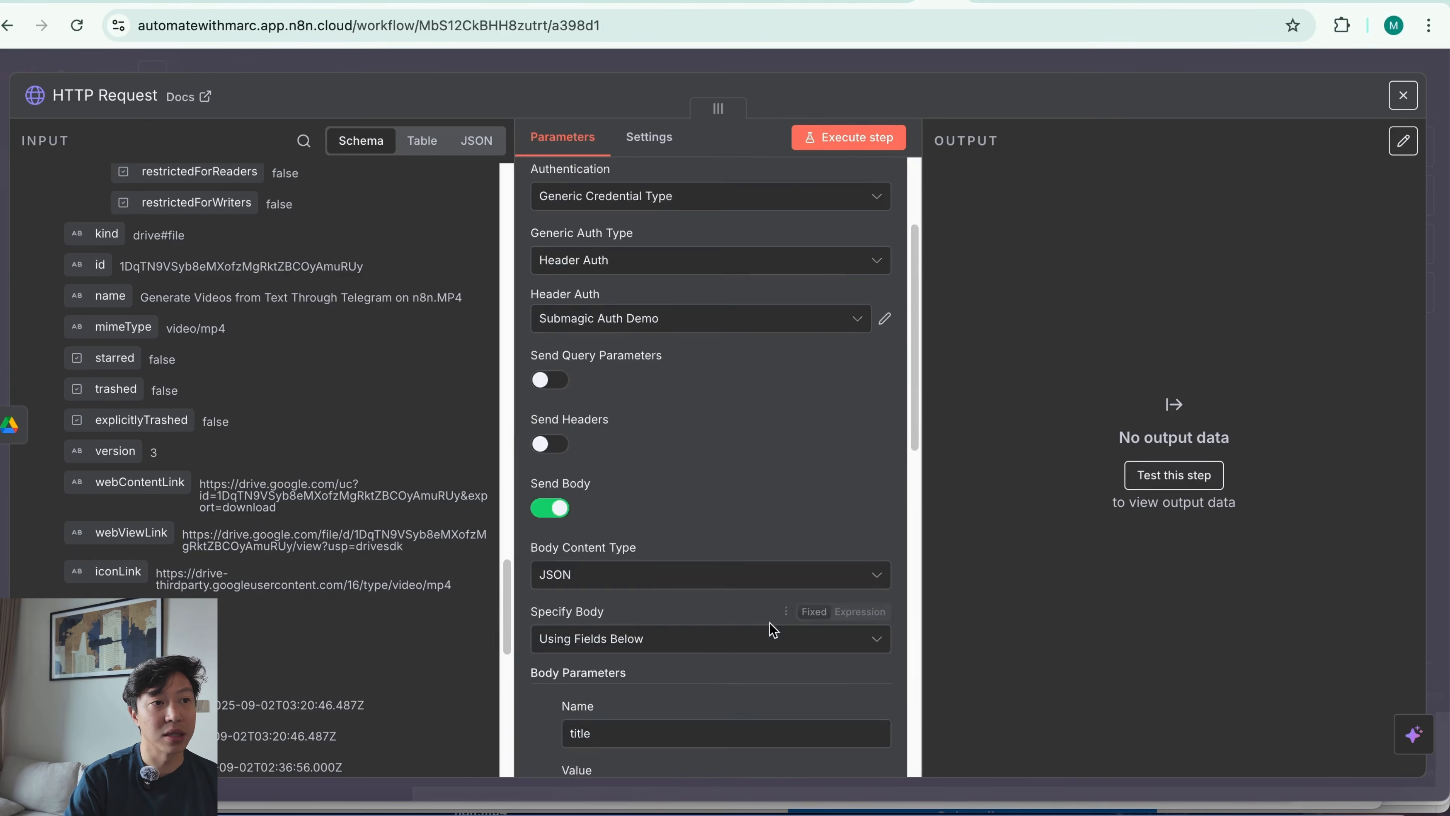
scroll(772, 628, up, 10)
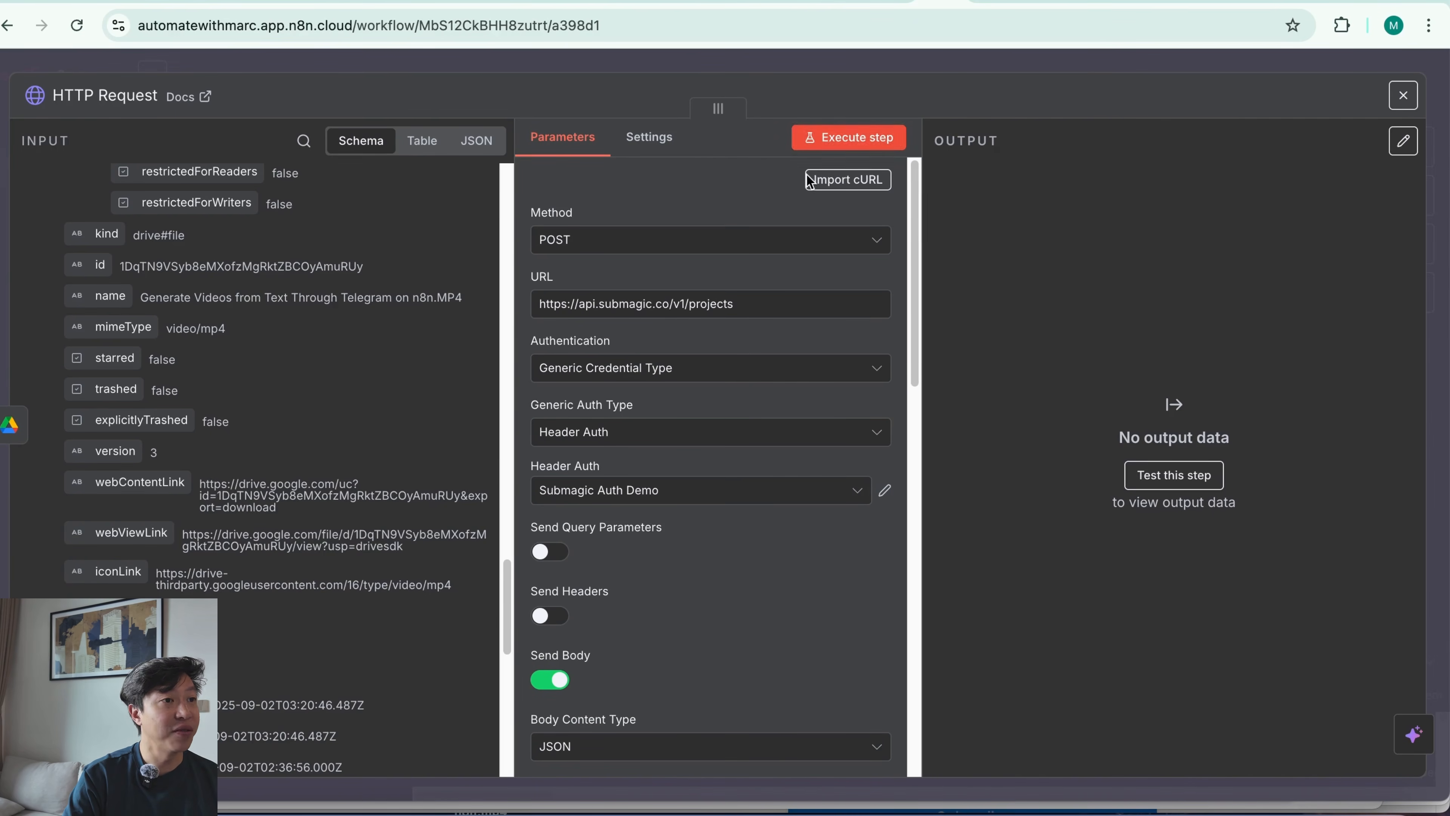
click(850, 143)
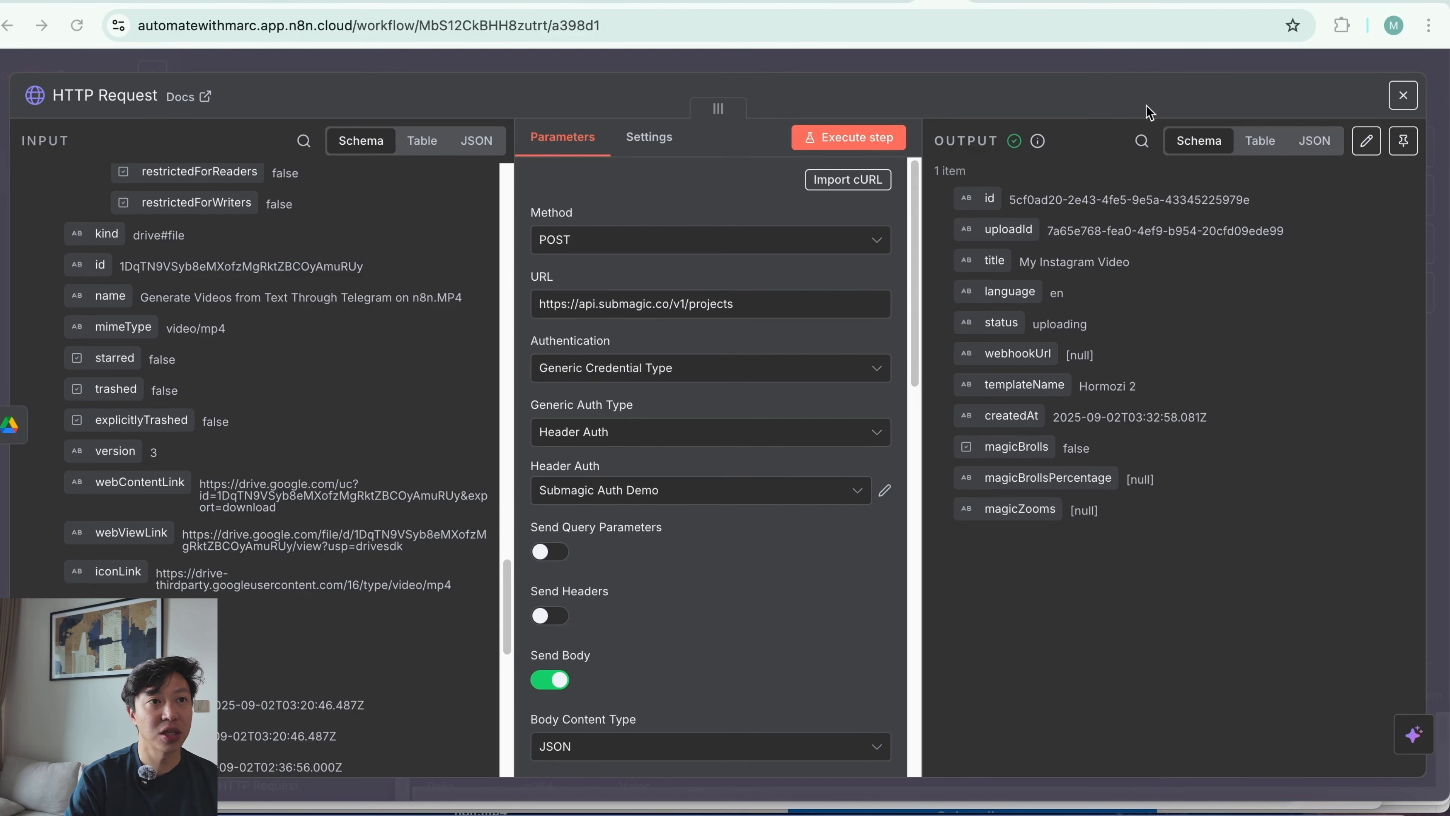
- Rename the HTTP Request node to "Post to Submagic" and return to the workflow canvas
click(114, 95)
text(Post)
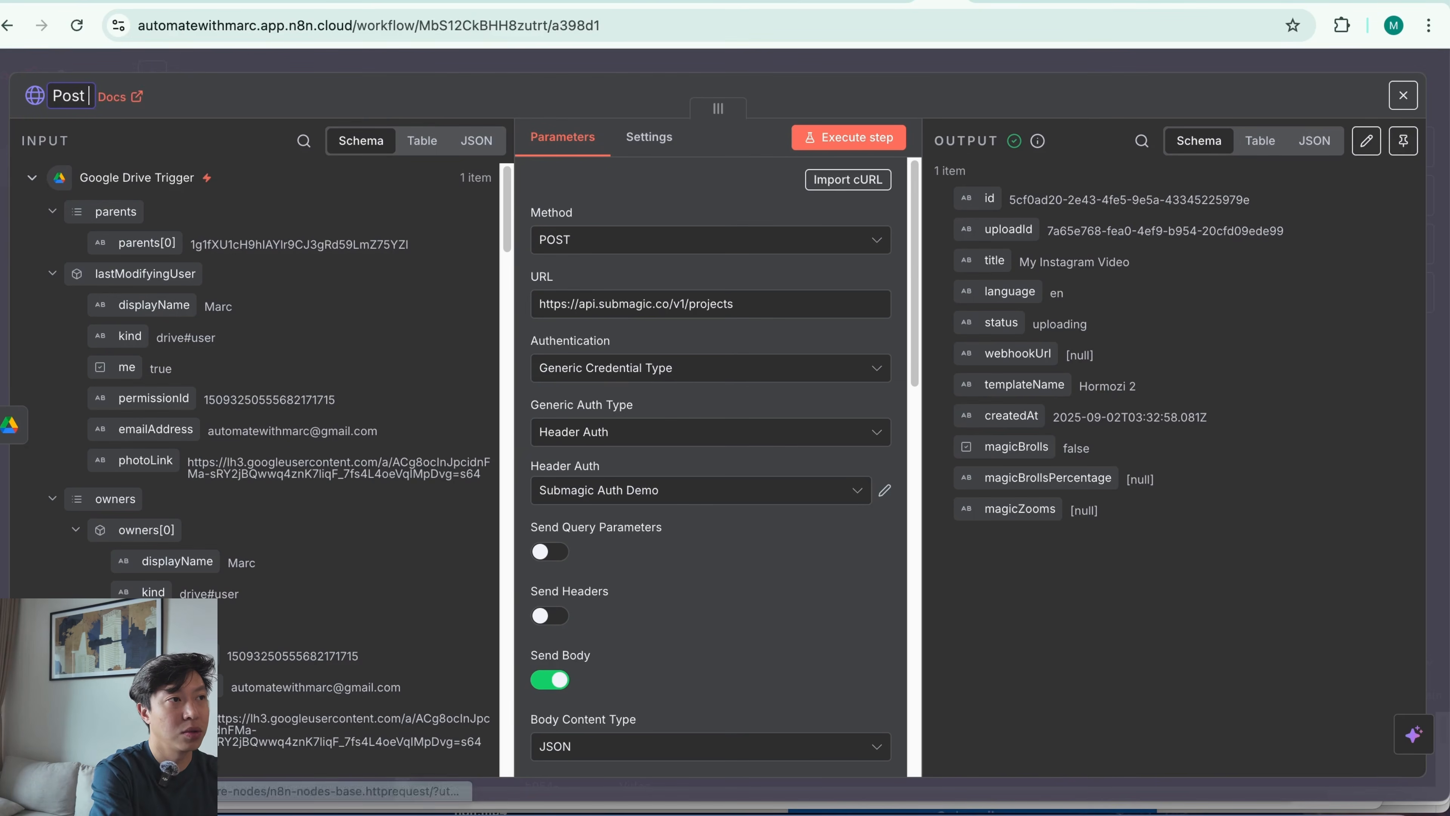
text( to Submagic)
key(Return)
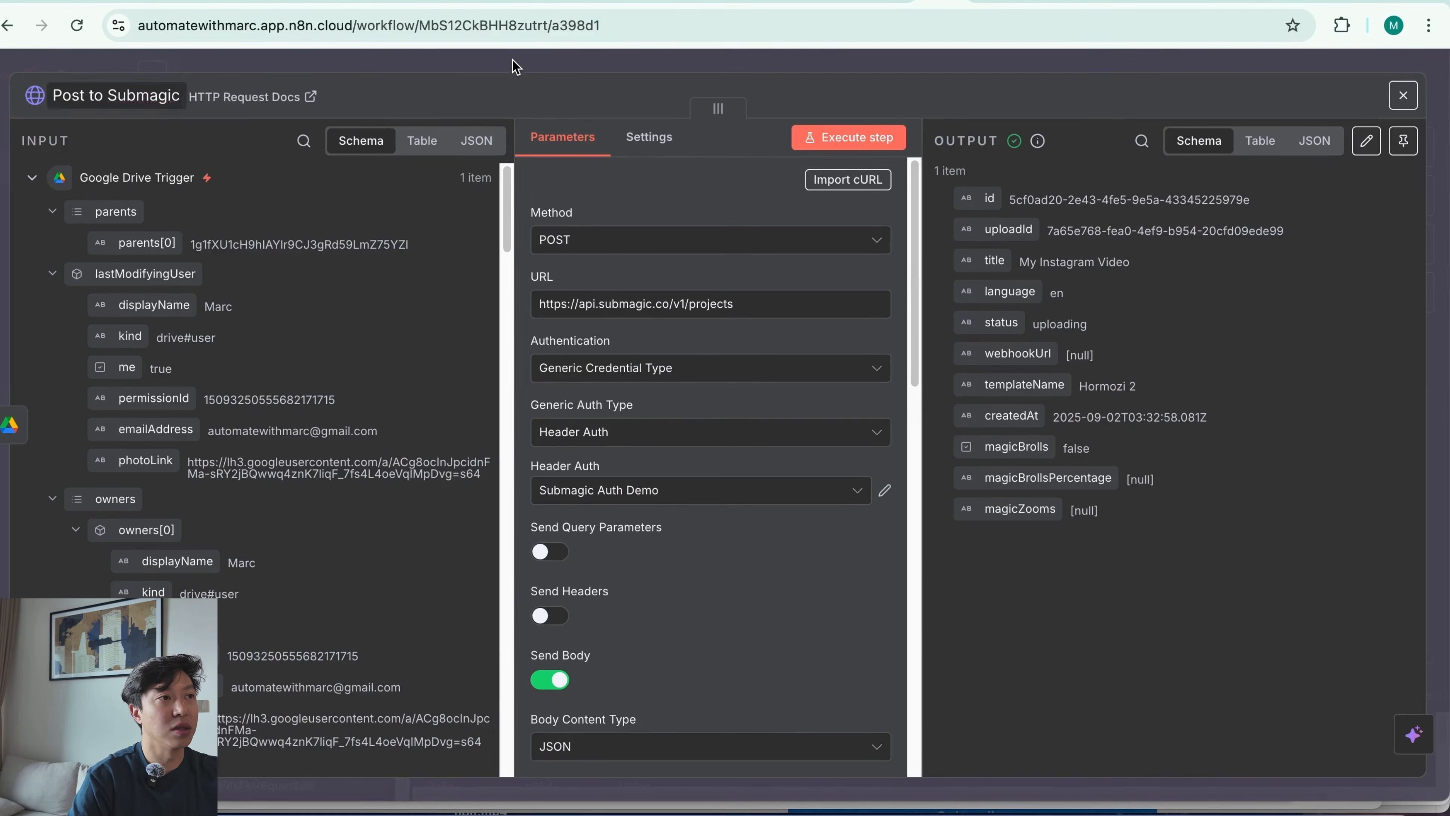
click(516, 67)
scroll(913, 359, up, 3)
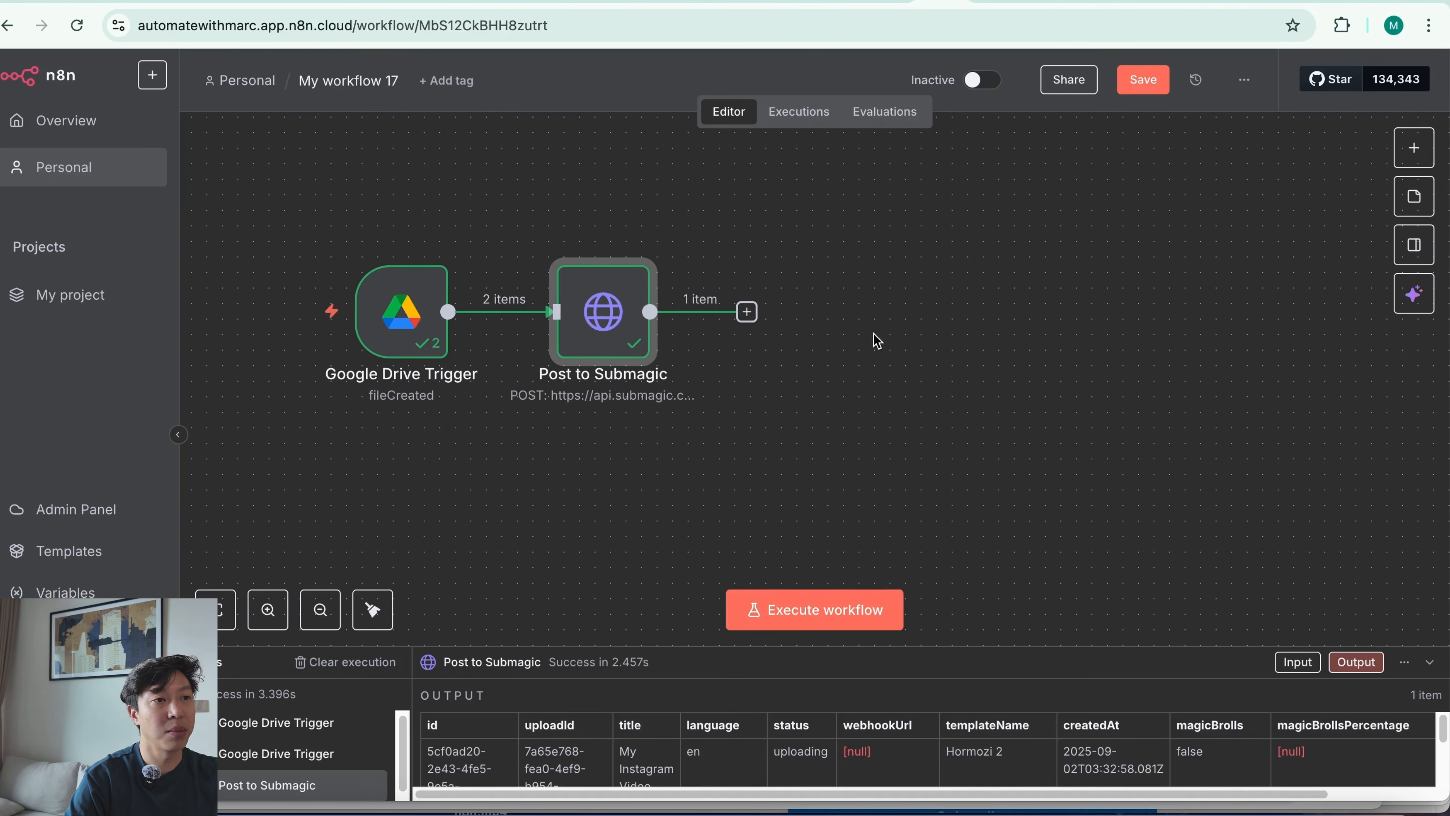
- Add a Wait node after Post to Submagic and rename it "15 Secs Wait"
click(748, 312)
text(wa)
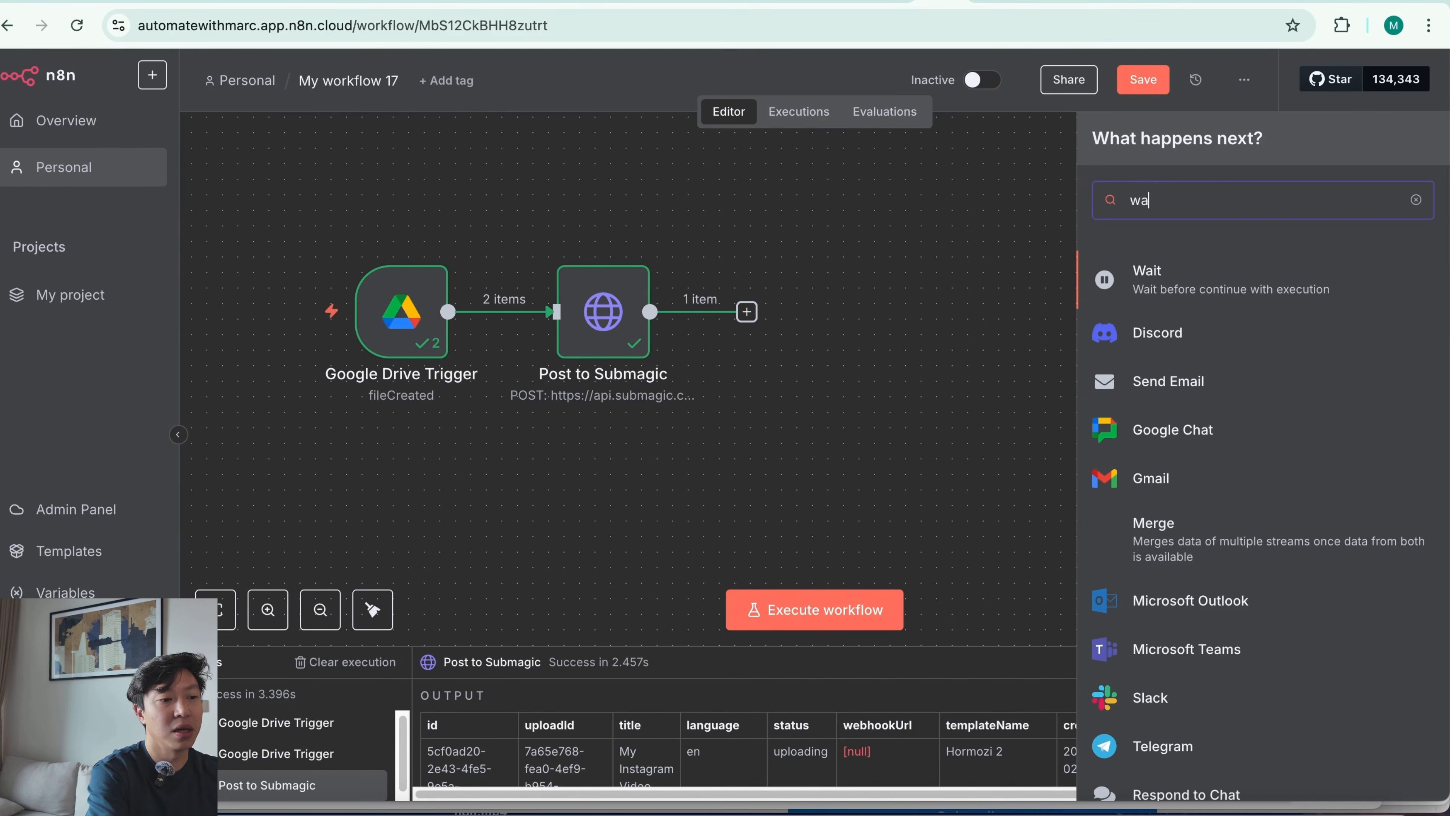
text(it)
key(Return)
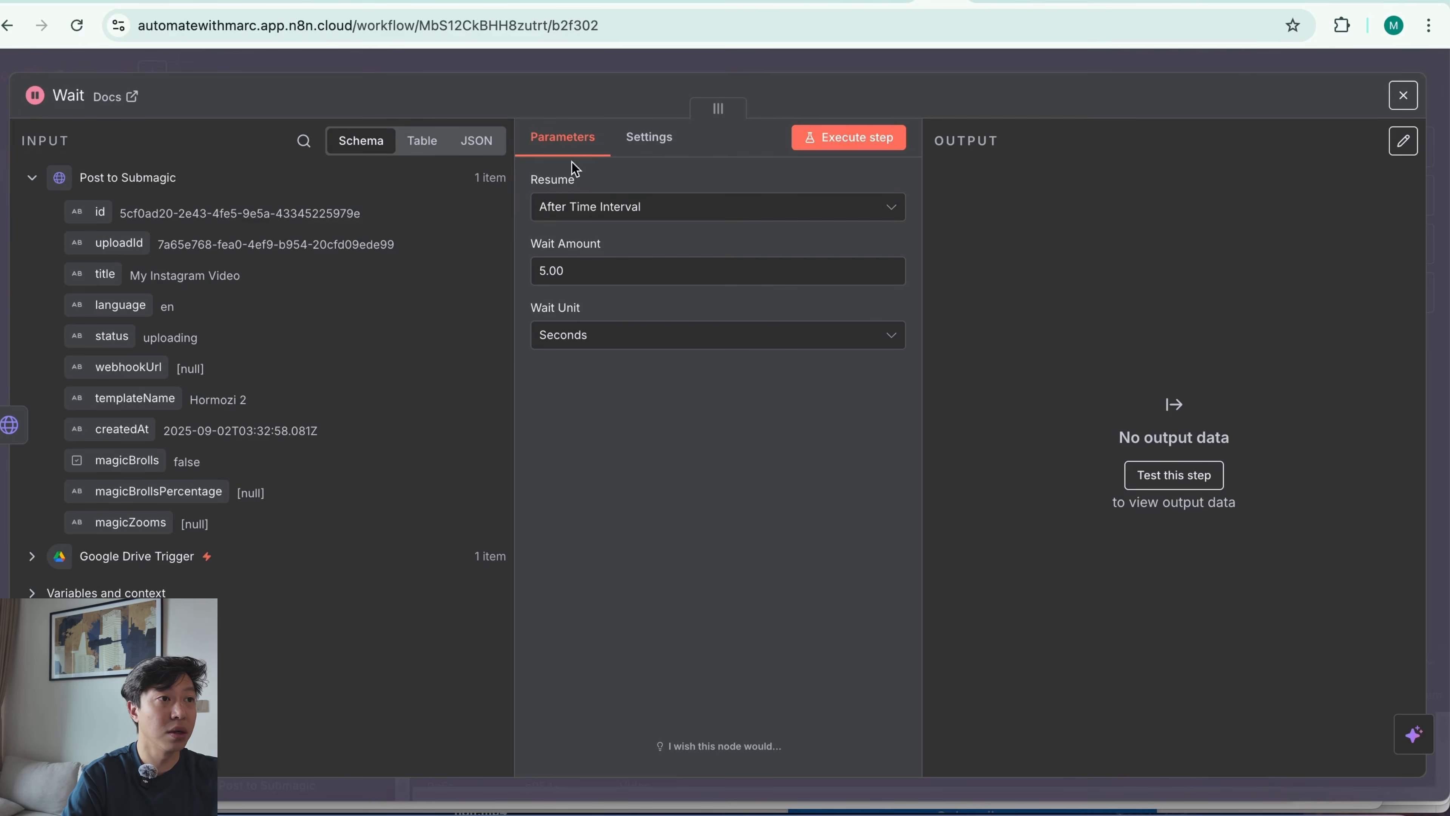
click(64, 94)
text(15 Secs Wait)
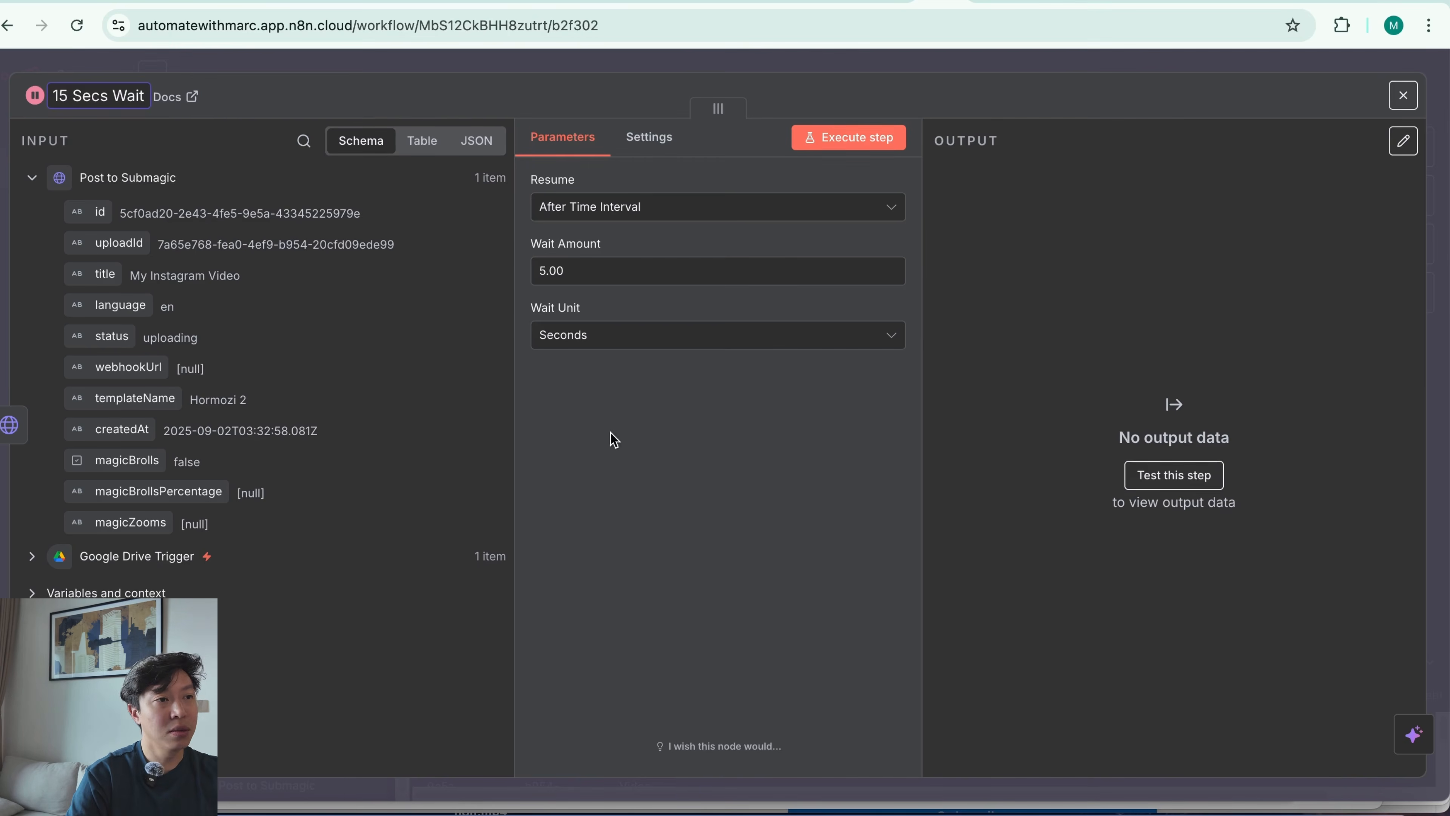
key(Return)
- Set the Wait Amount to 15 seconds, execute the wait step, and return to the canvas
click(542, 270)
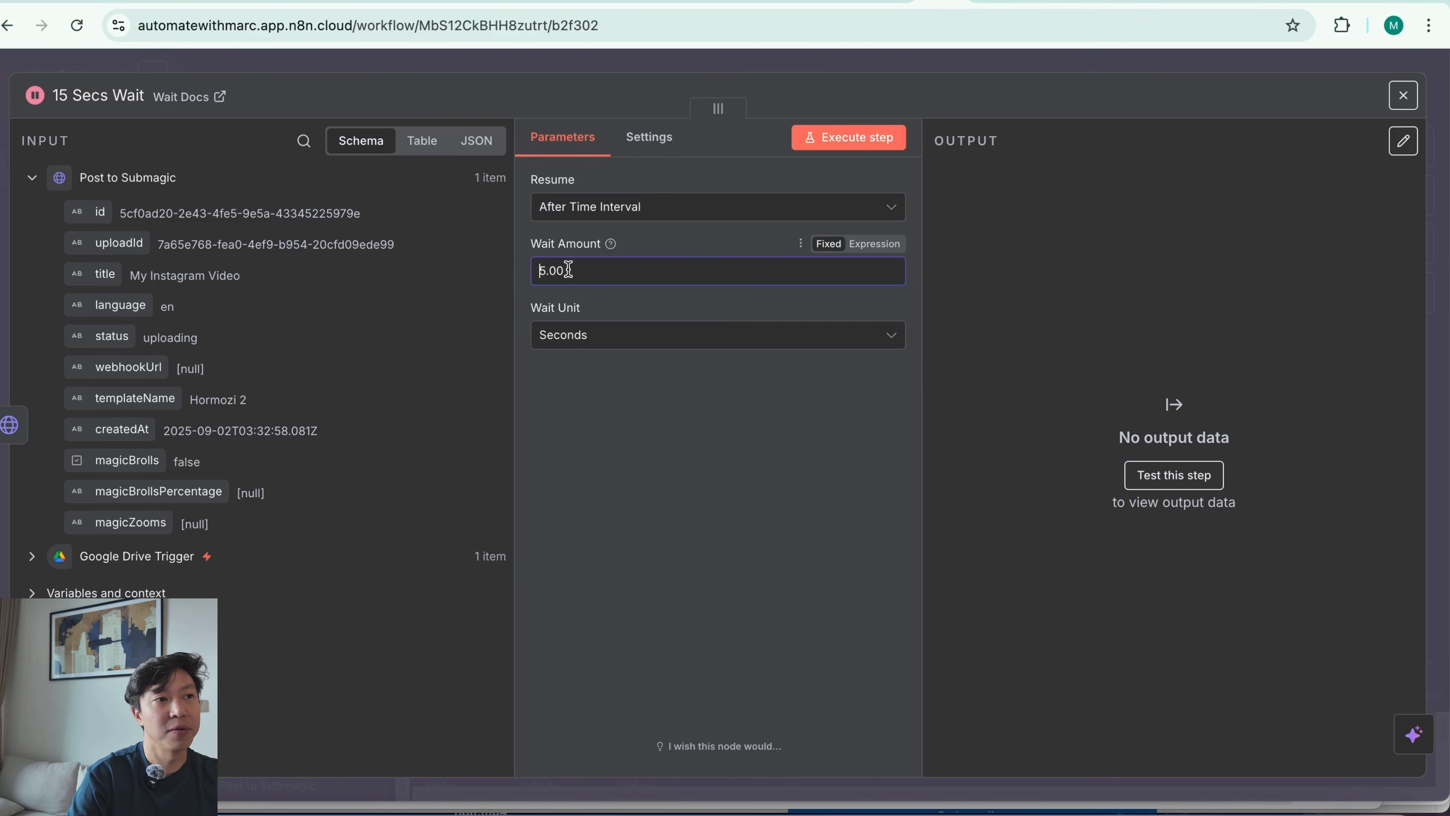
text(5)
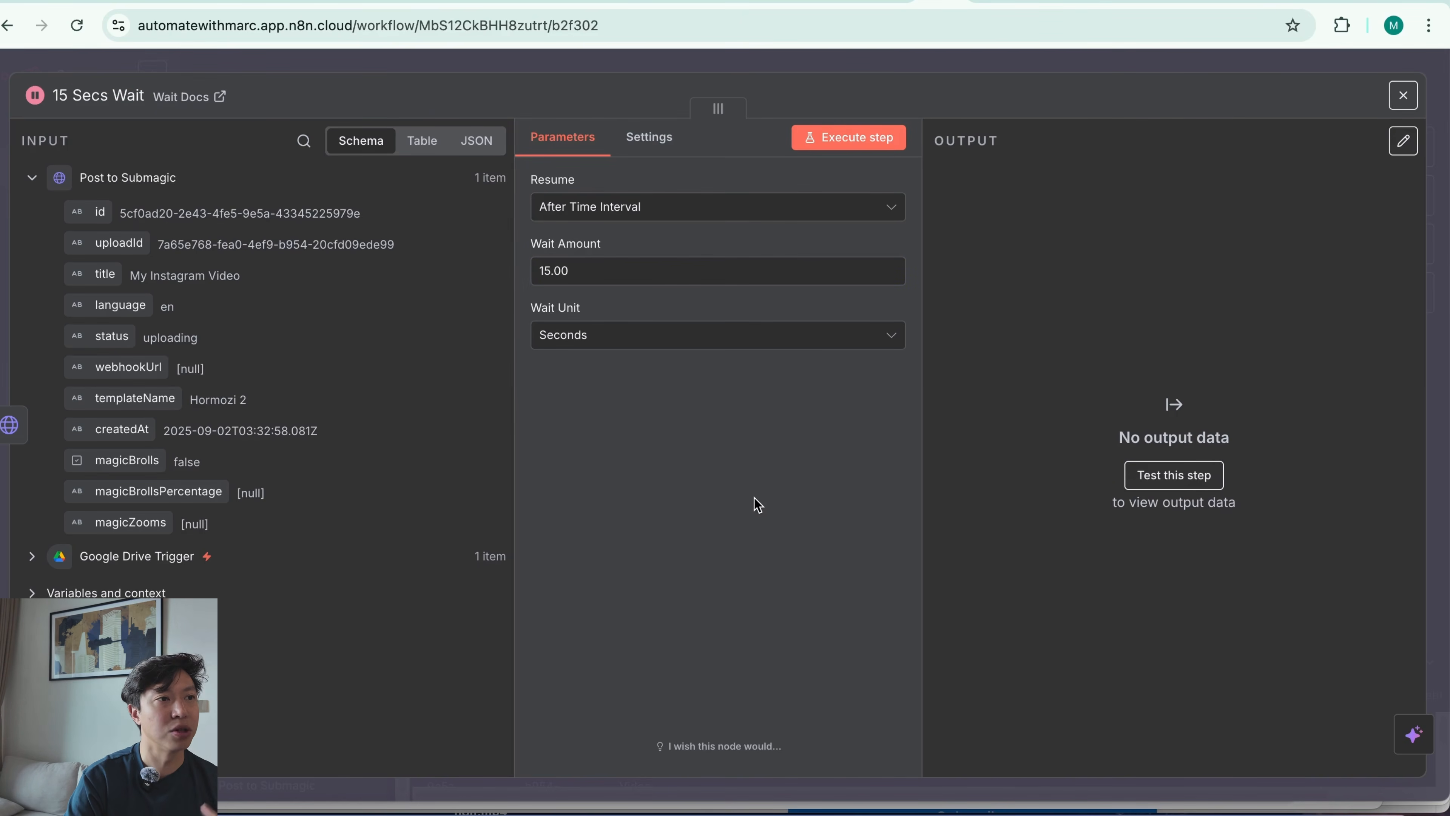
click(865, 140)
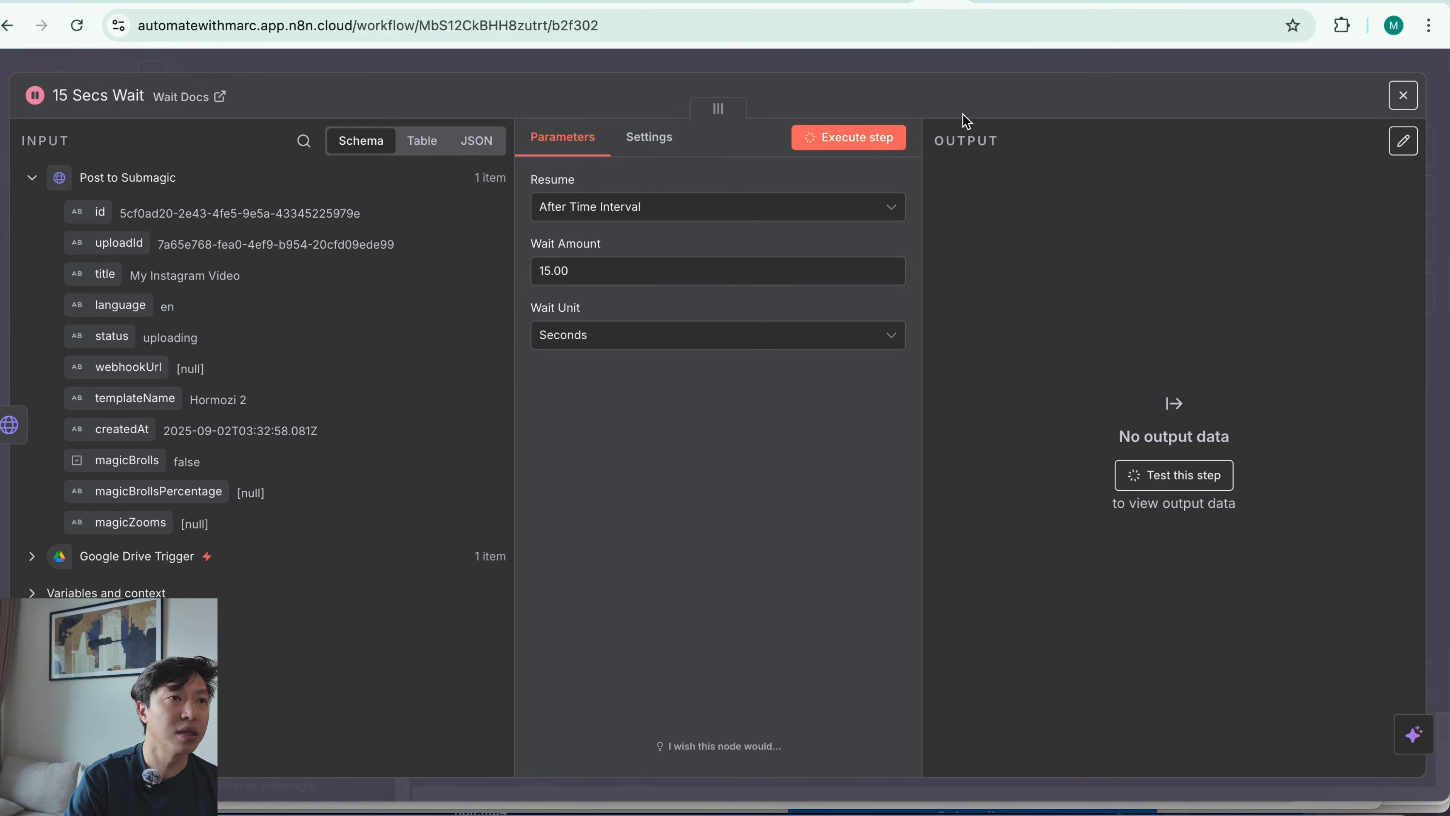
key(Escape)
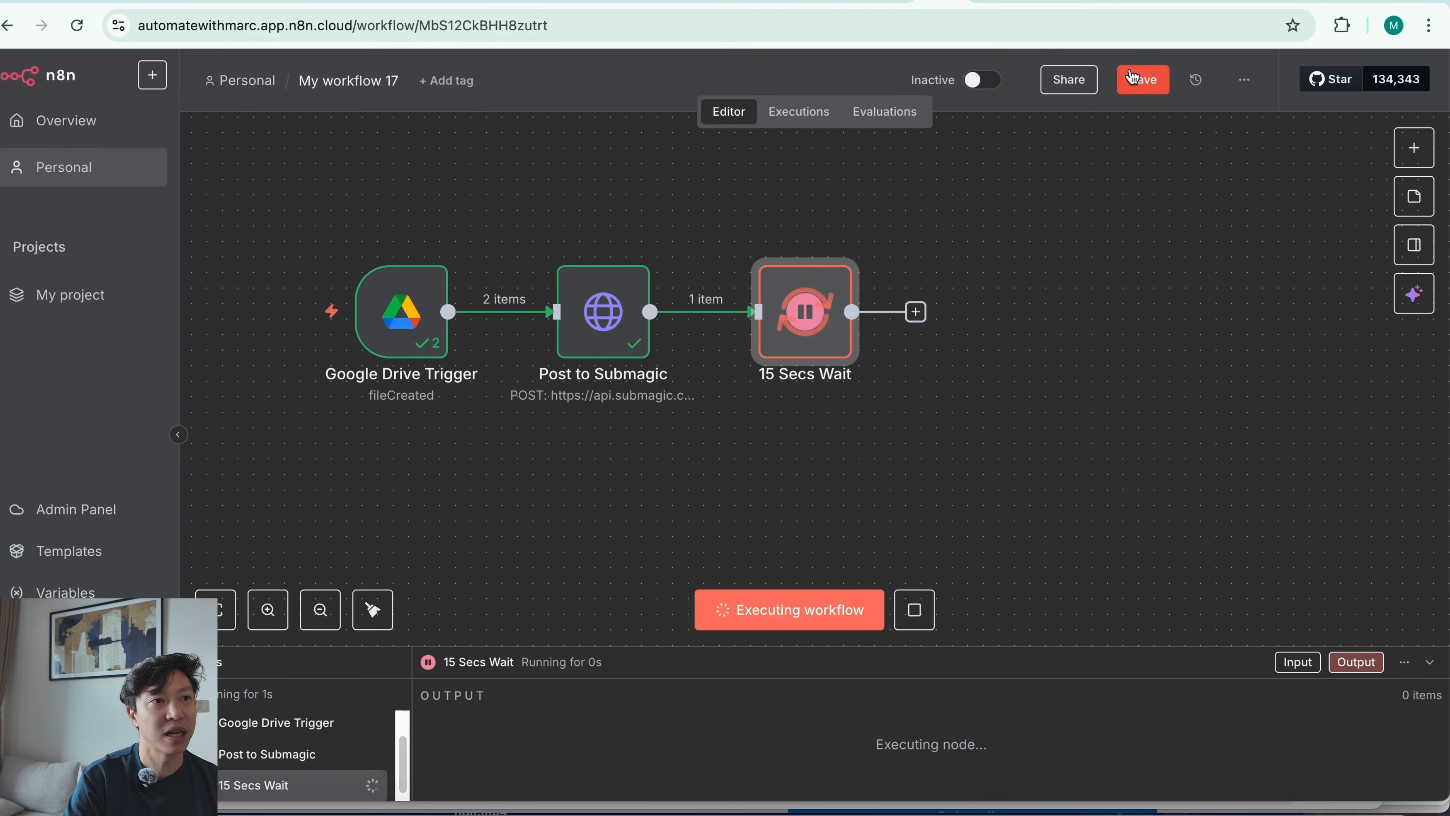
- Add an HTTP Request node after the 15 Secs Wait node
click(916, 313)
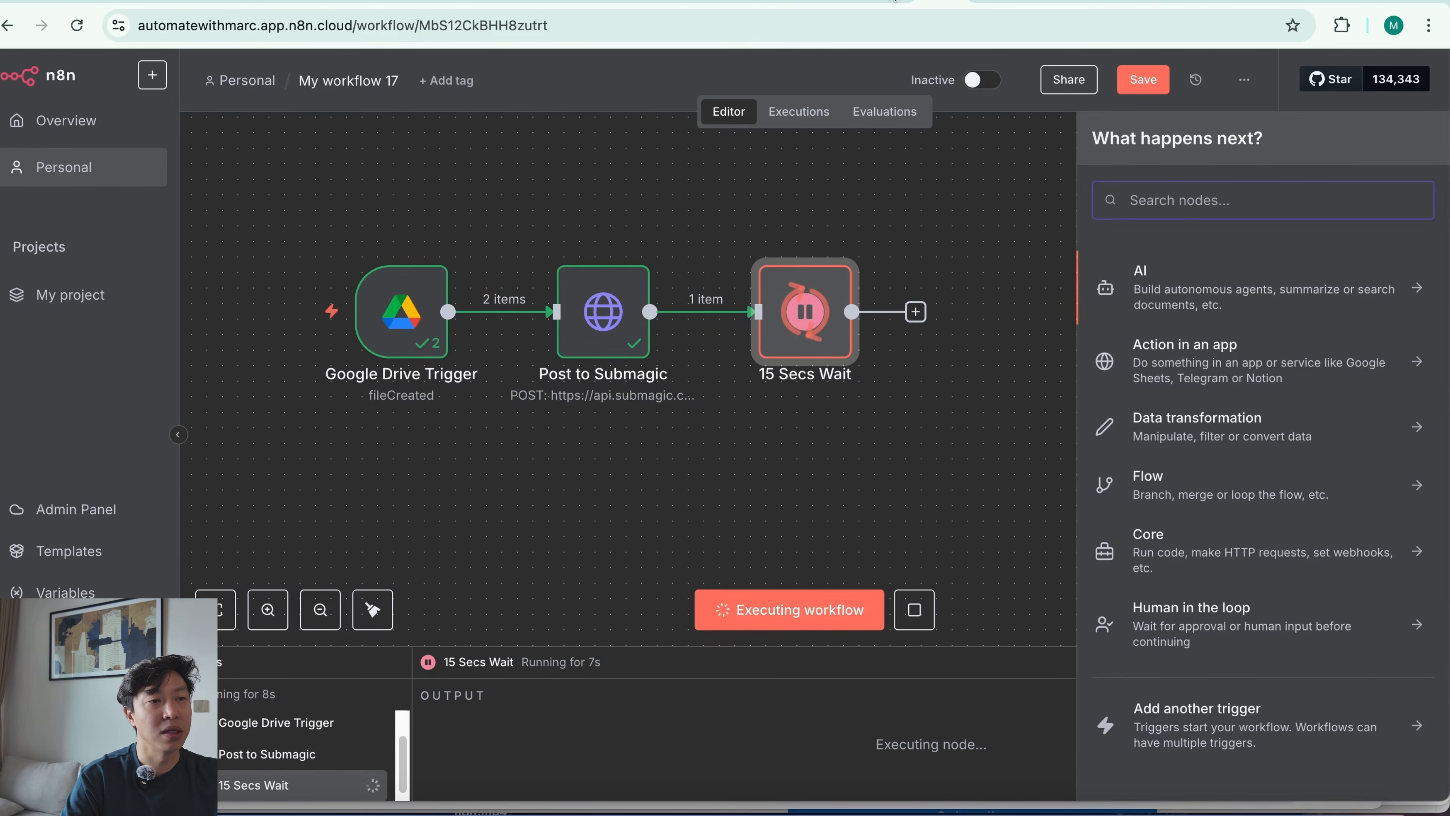
text(http)
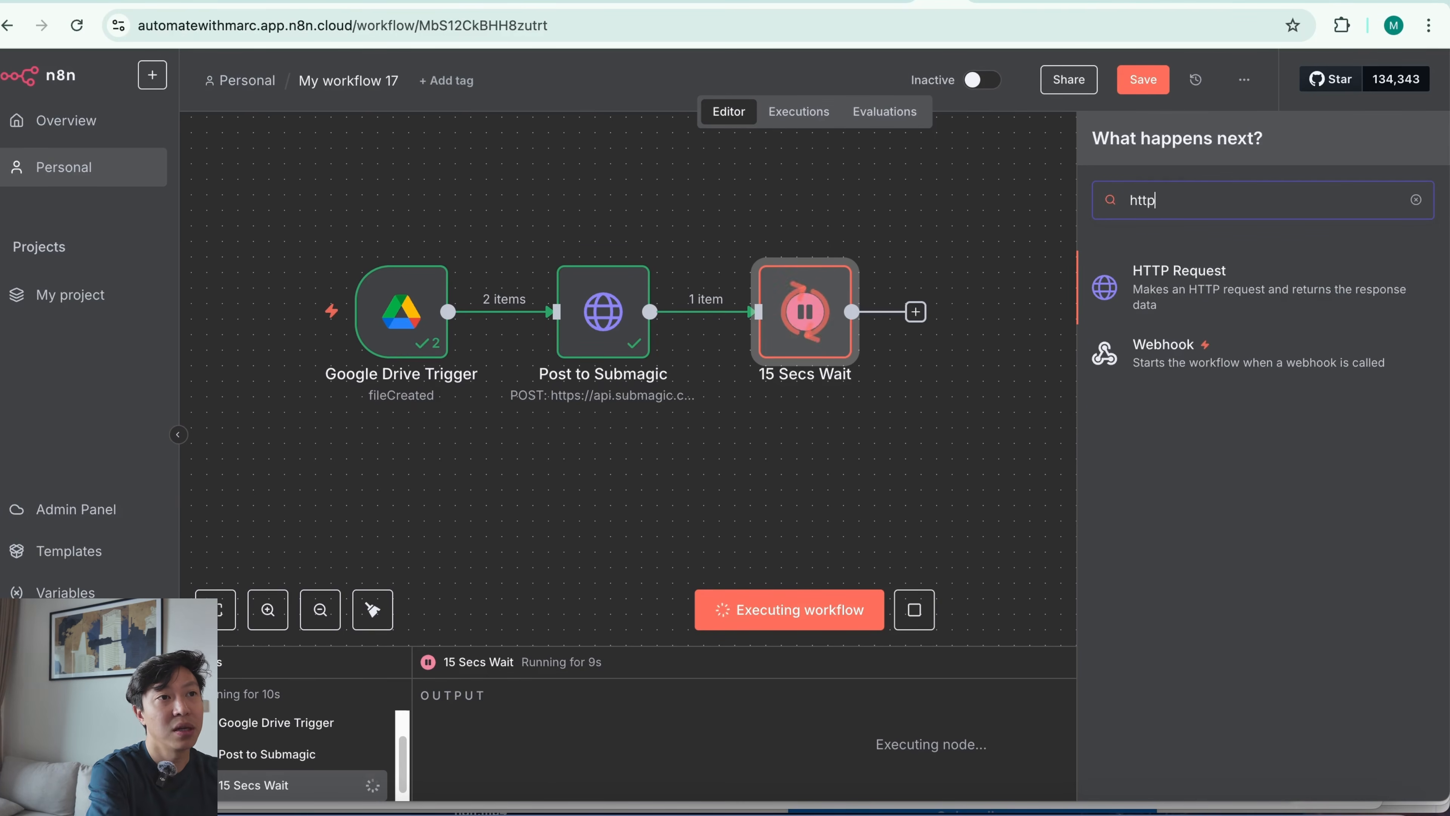
click(1271, 285)
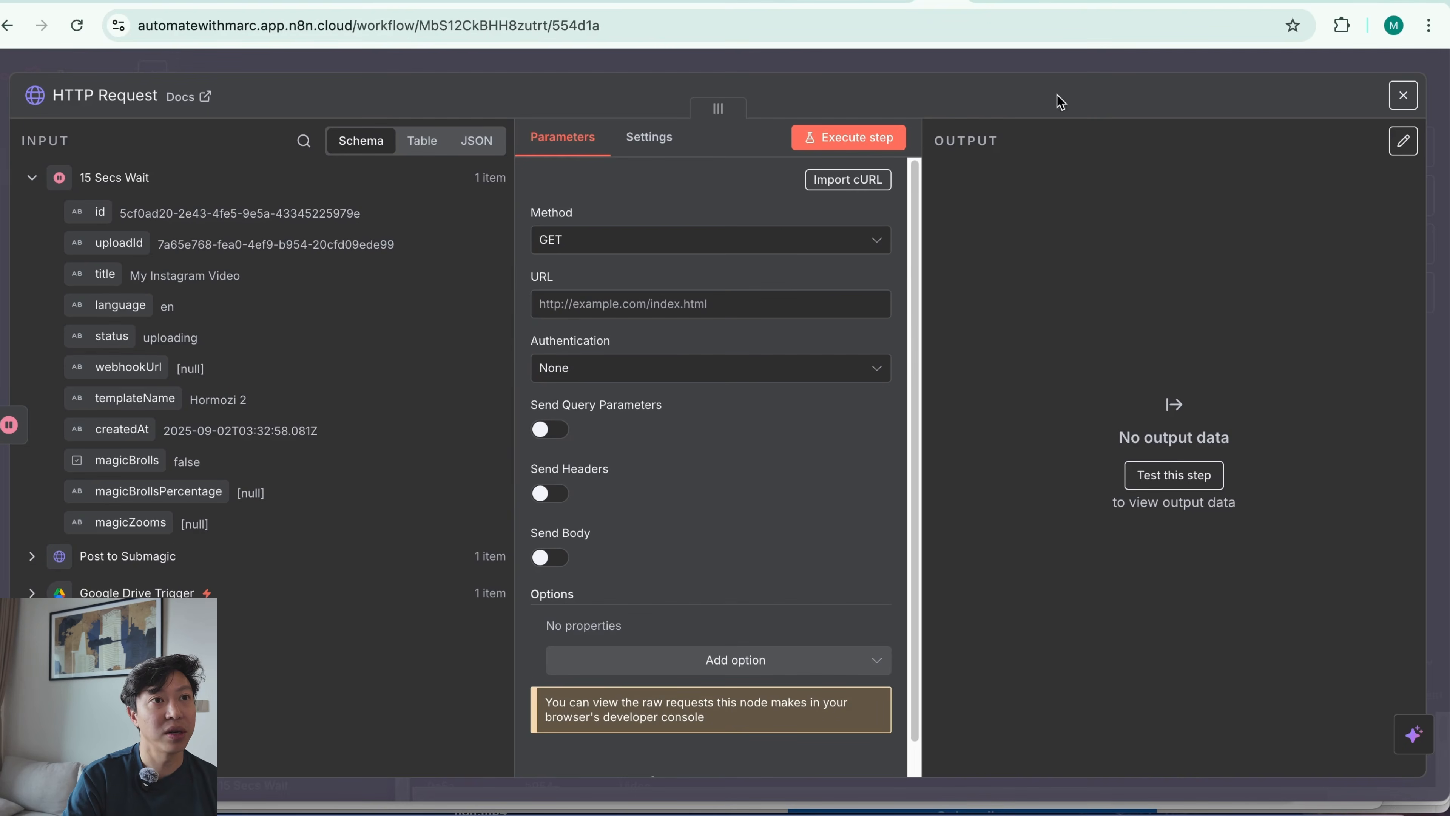
- Open the Get Project reference in the Submagic API docs and copy its cURL example
click(1054, 4)
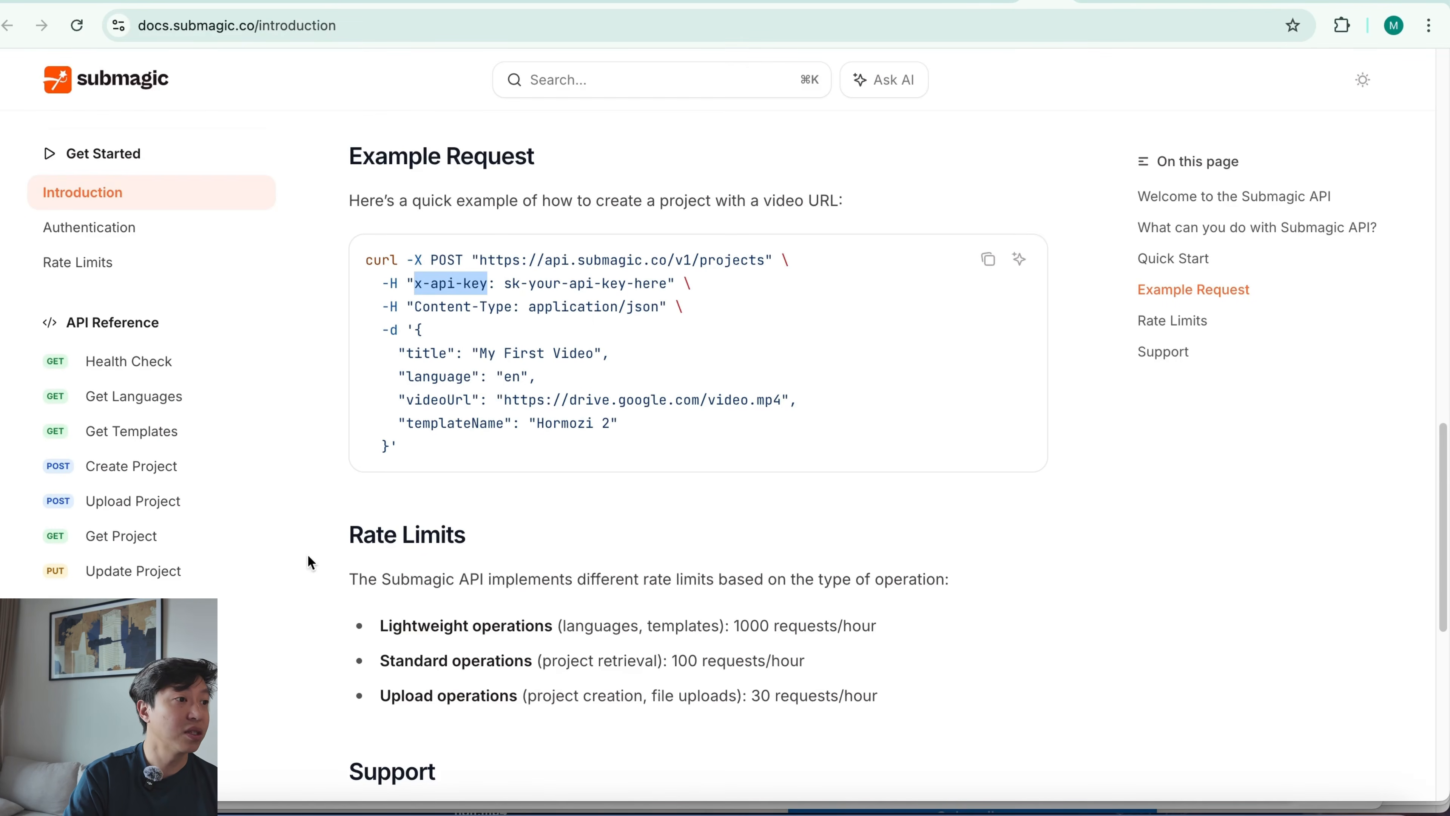
click(147, 541)
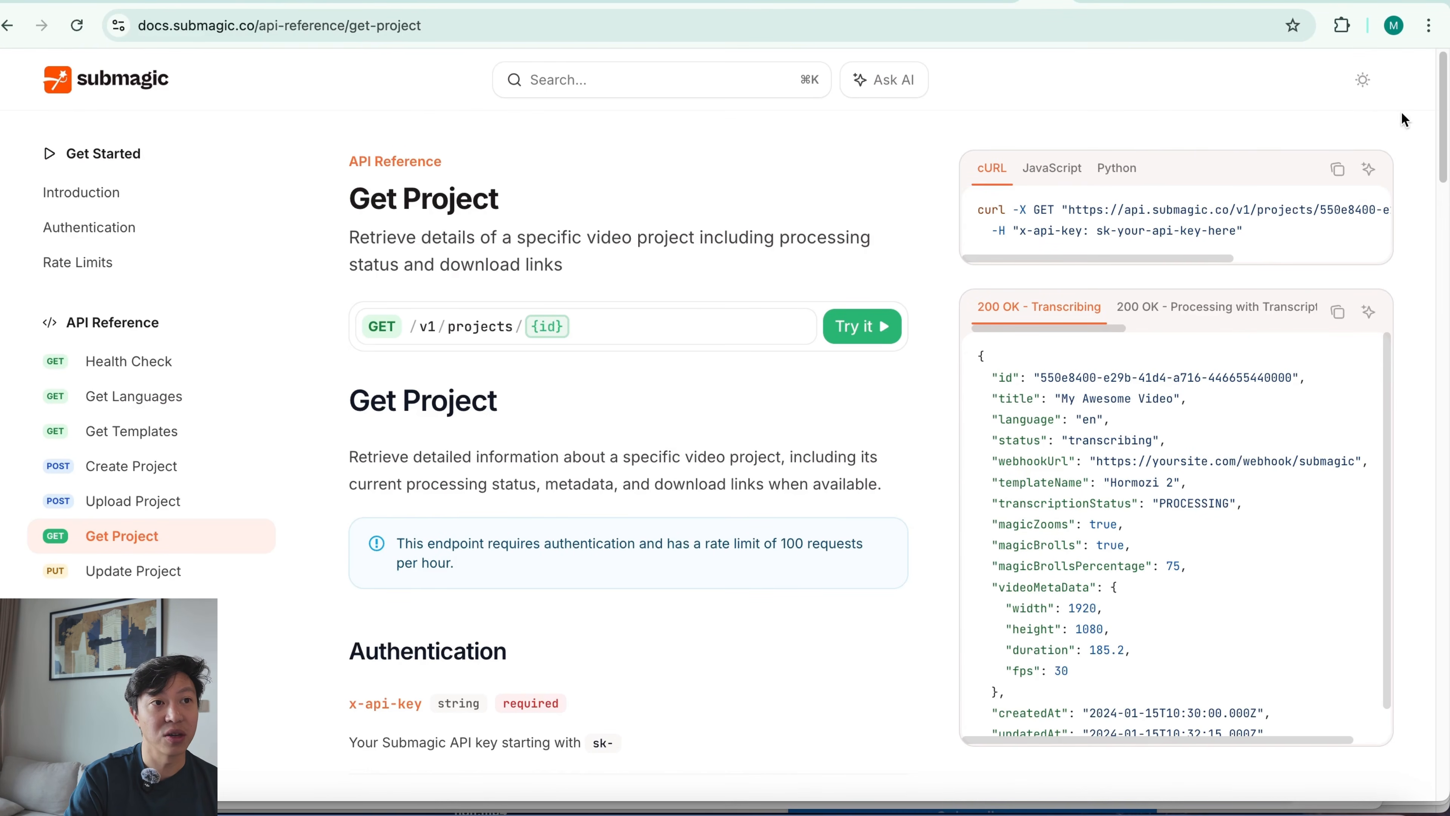
click(1337, 170)
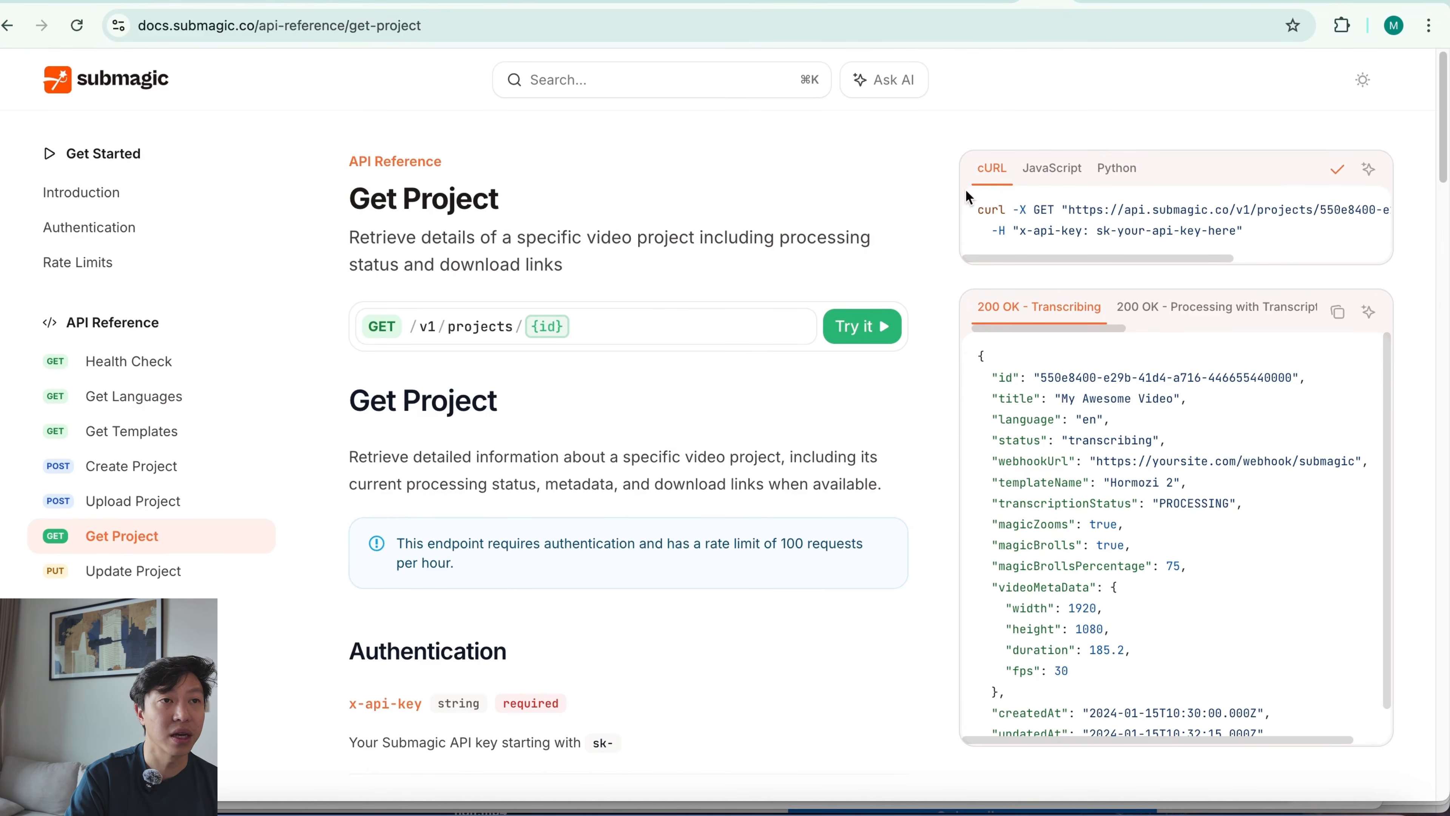
- Import the copied Get Project cURL command into the new HTTP Request node in n8n
click(944, 1)
click(859, 179)
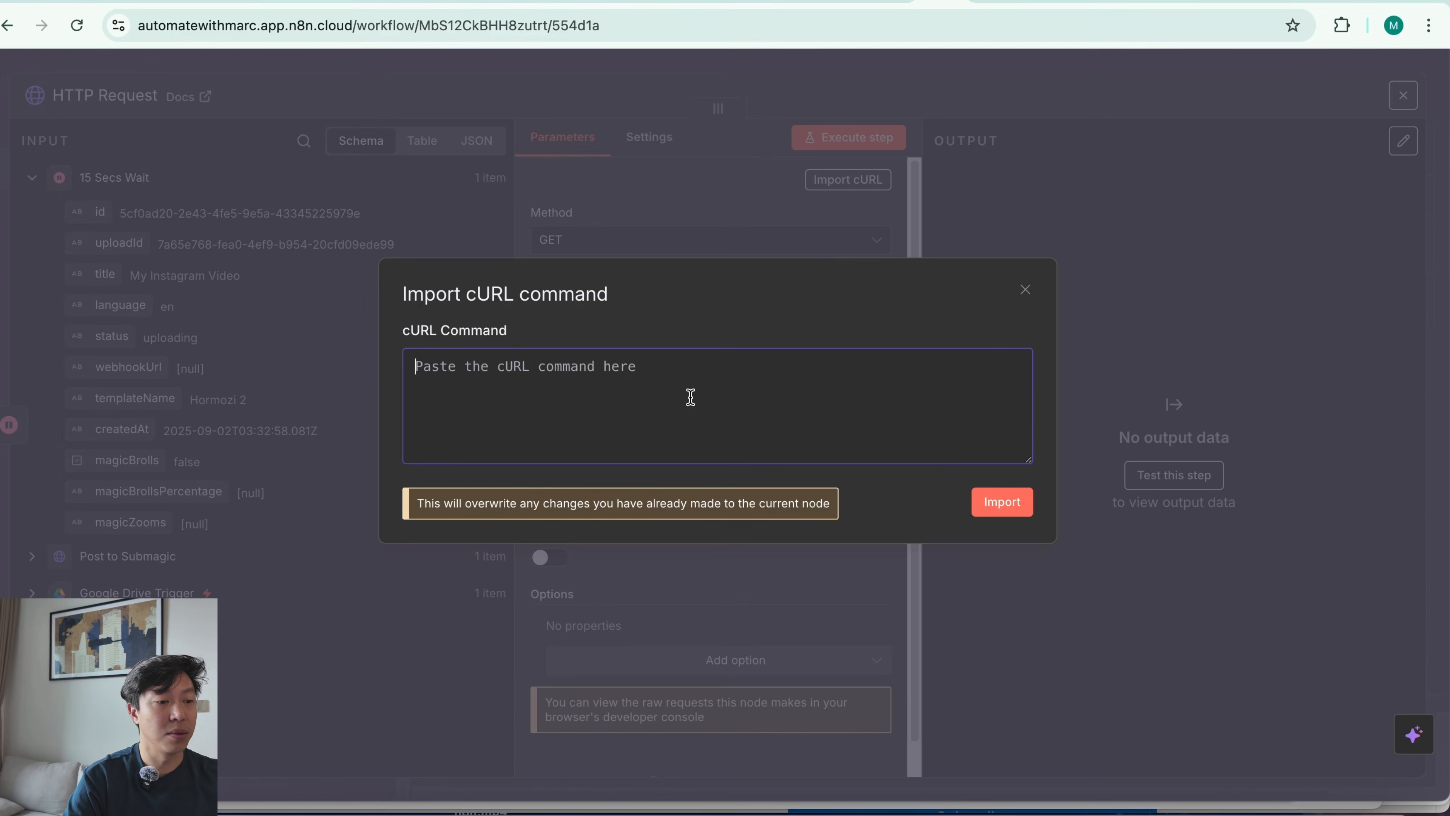
key(ctrl+v)
click(1017, 507)
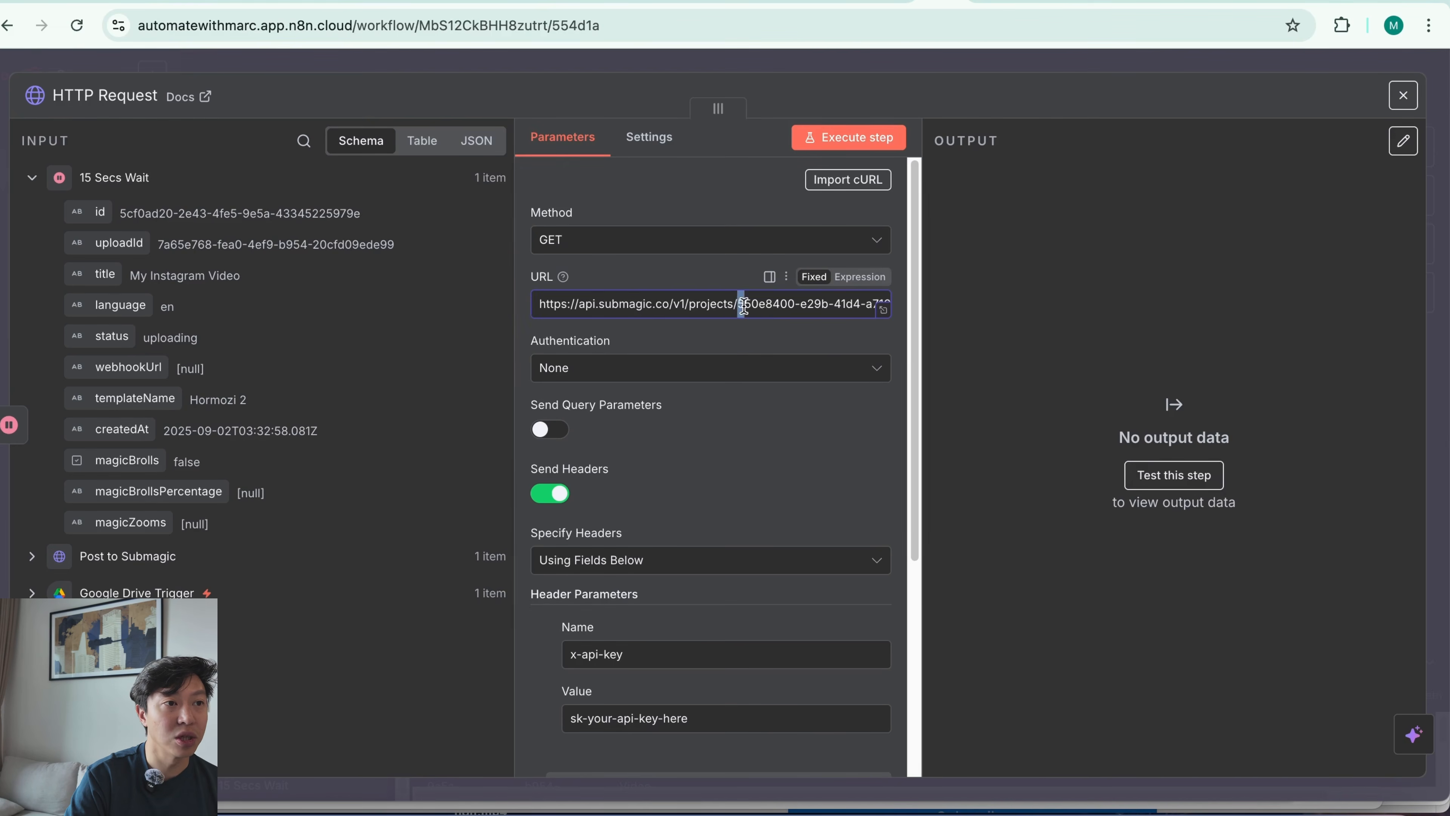
- Replace the sample project ID in the request URL with the 15 Secs Wait node's id as an expression, {{ $json.id }}
drag(743, 305, 973, 310)
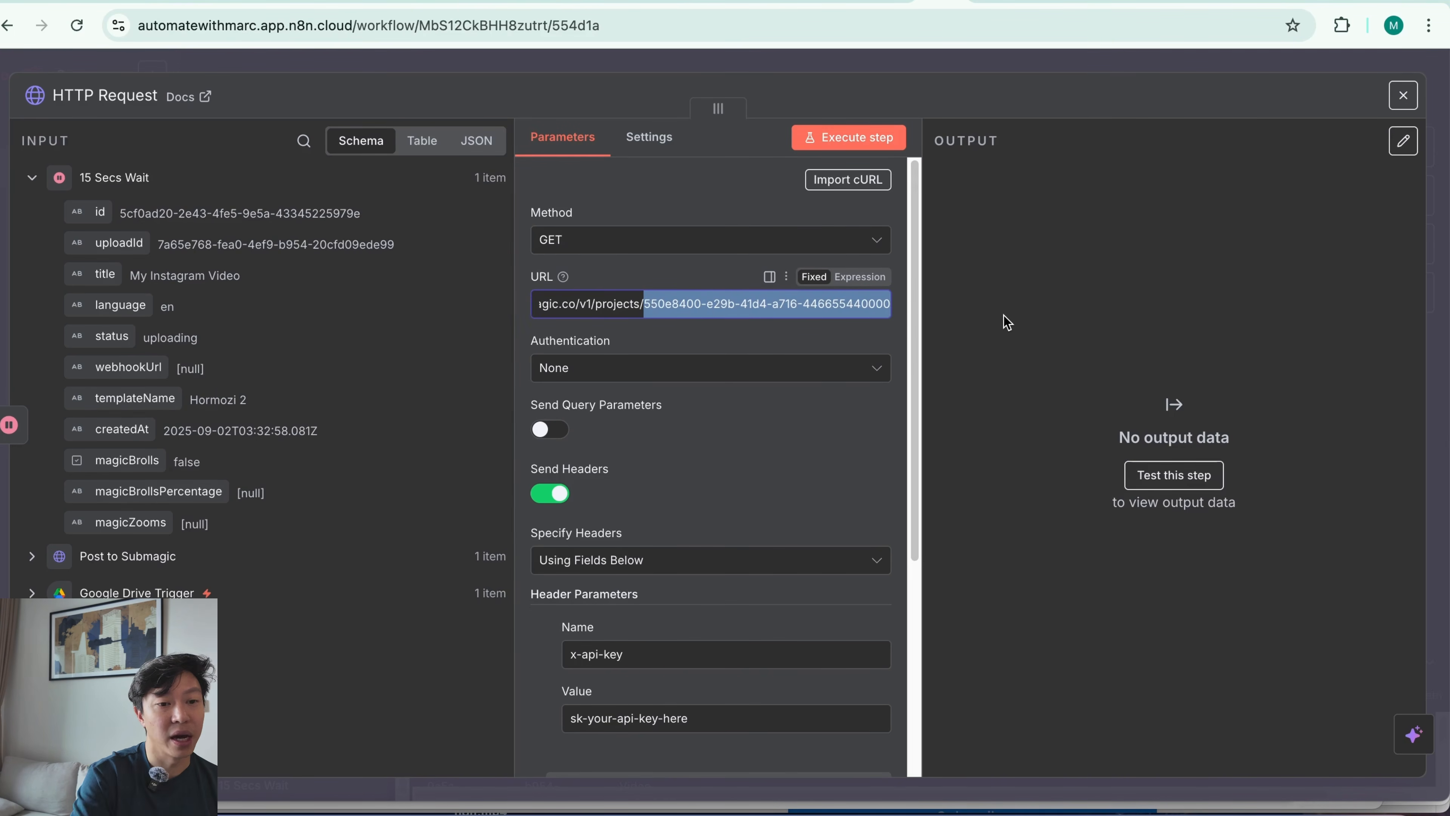
key(BackSpace)
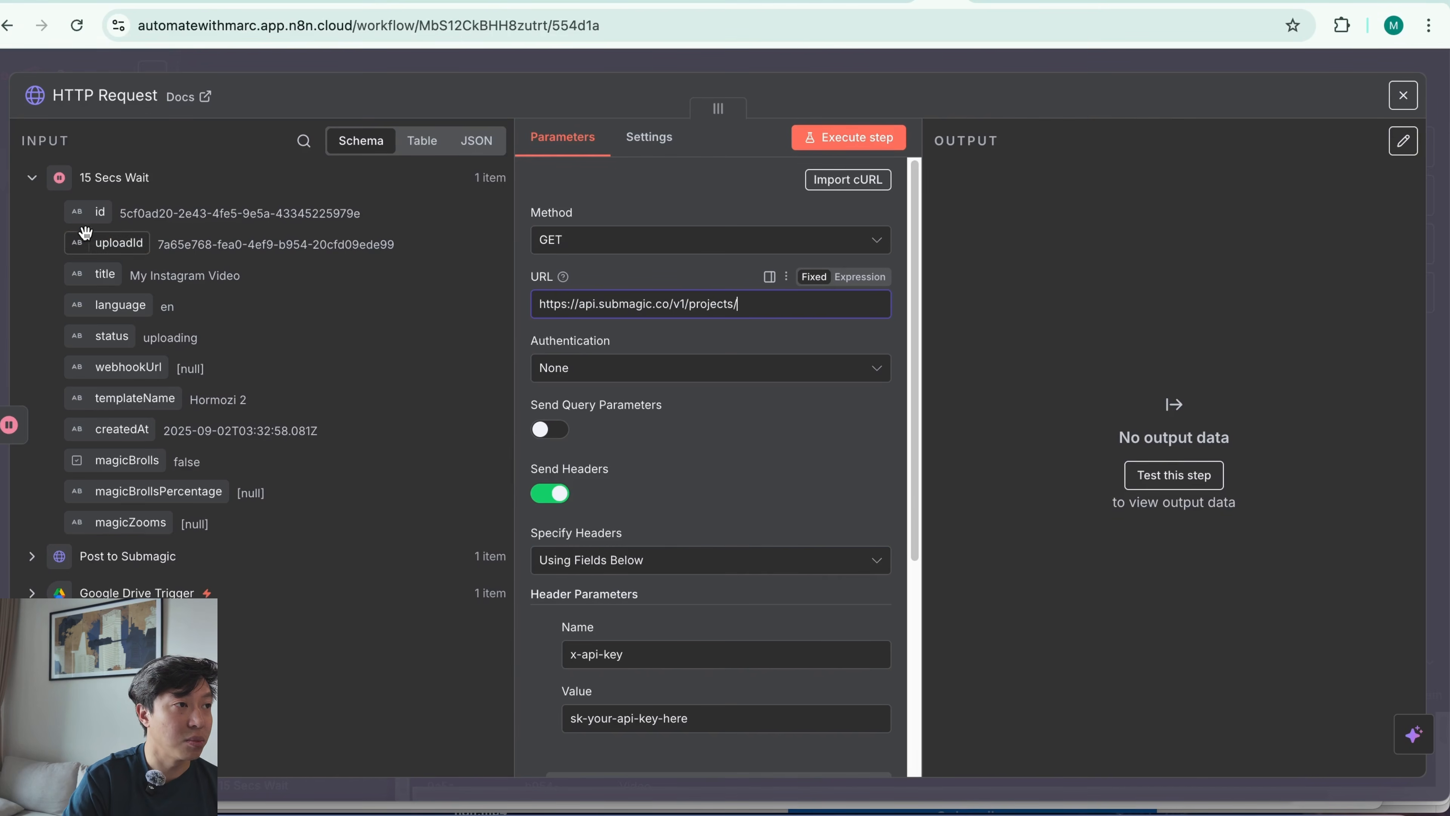
mouse_move(85, 212)
mouse_down()
mouse_move(534, 255)
mouse_move(763, 303)
mouse_move(41, 218)
mouse_move(92, 218)
mouse_up()
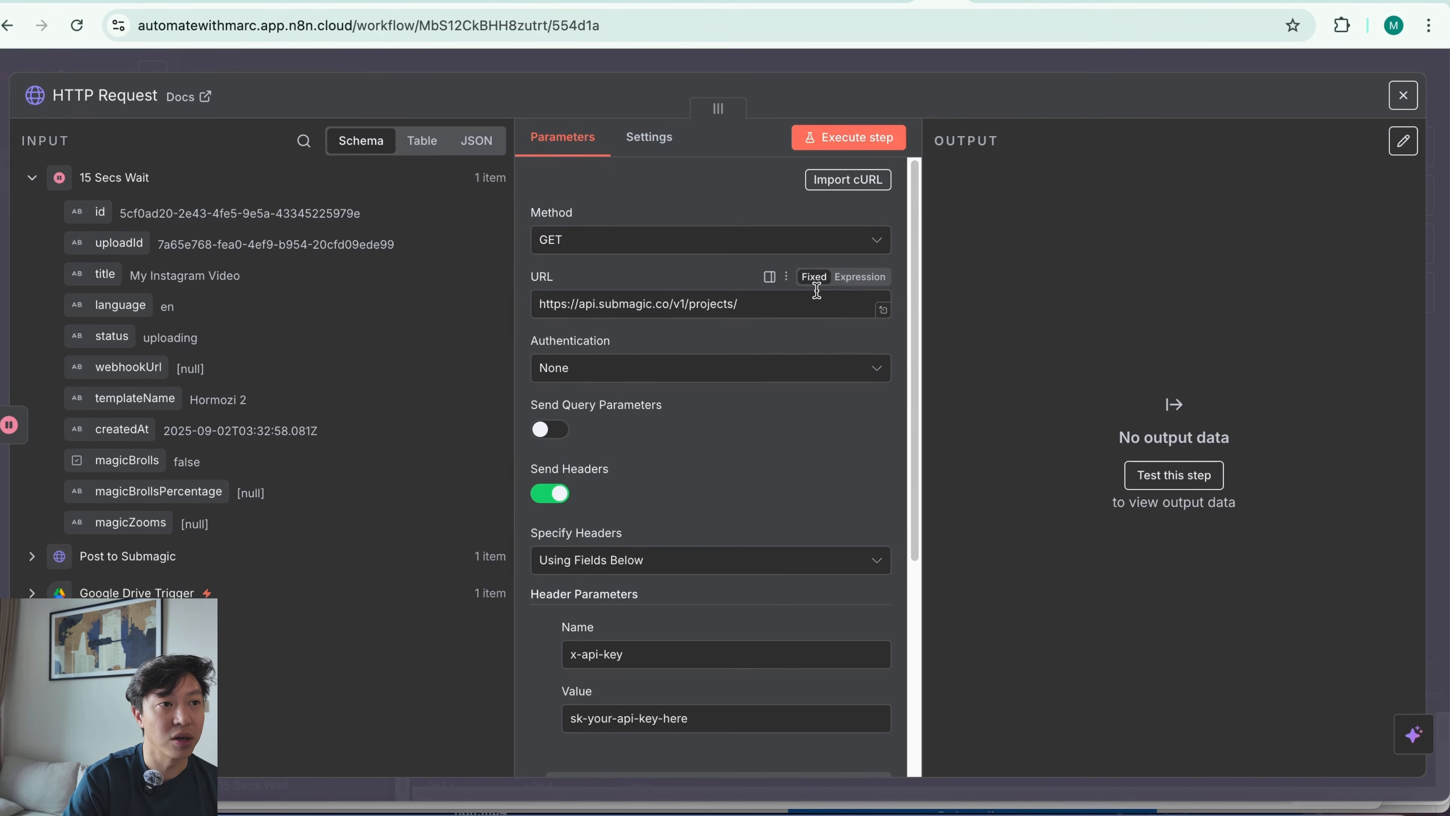
click(857, 277)
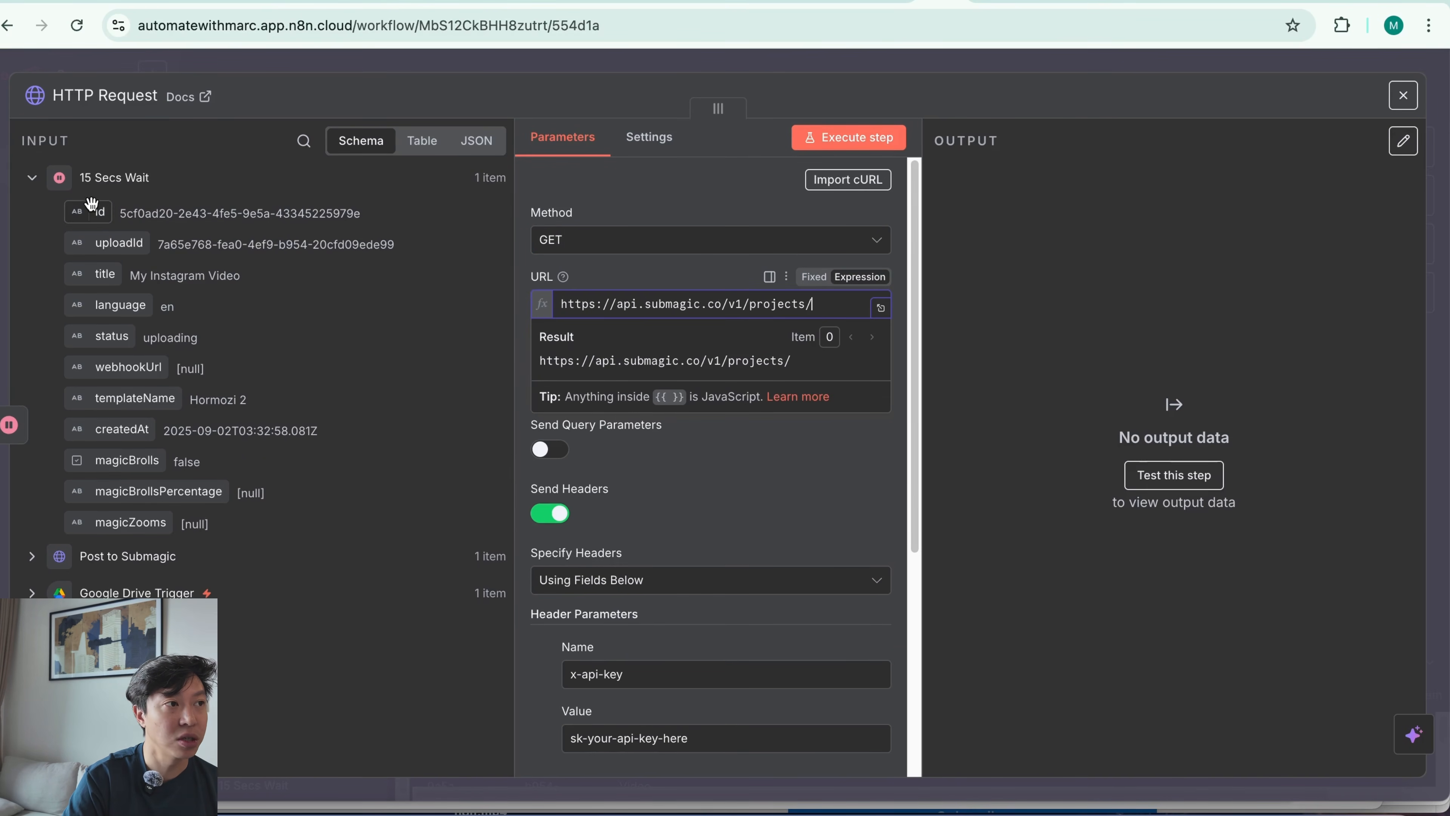
drag(92, 209, 816, 304)
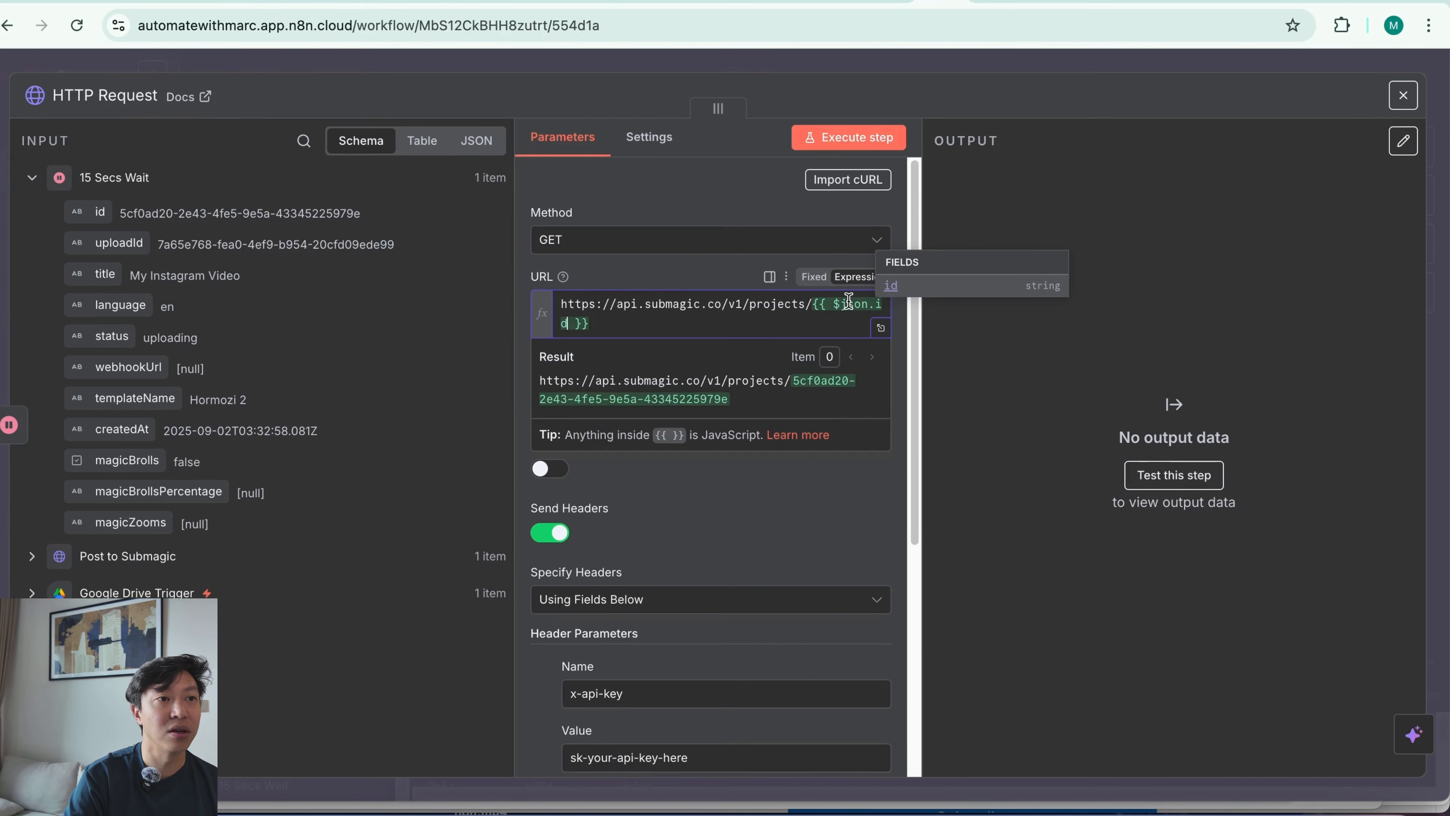
click(516, 411)
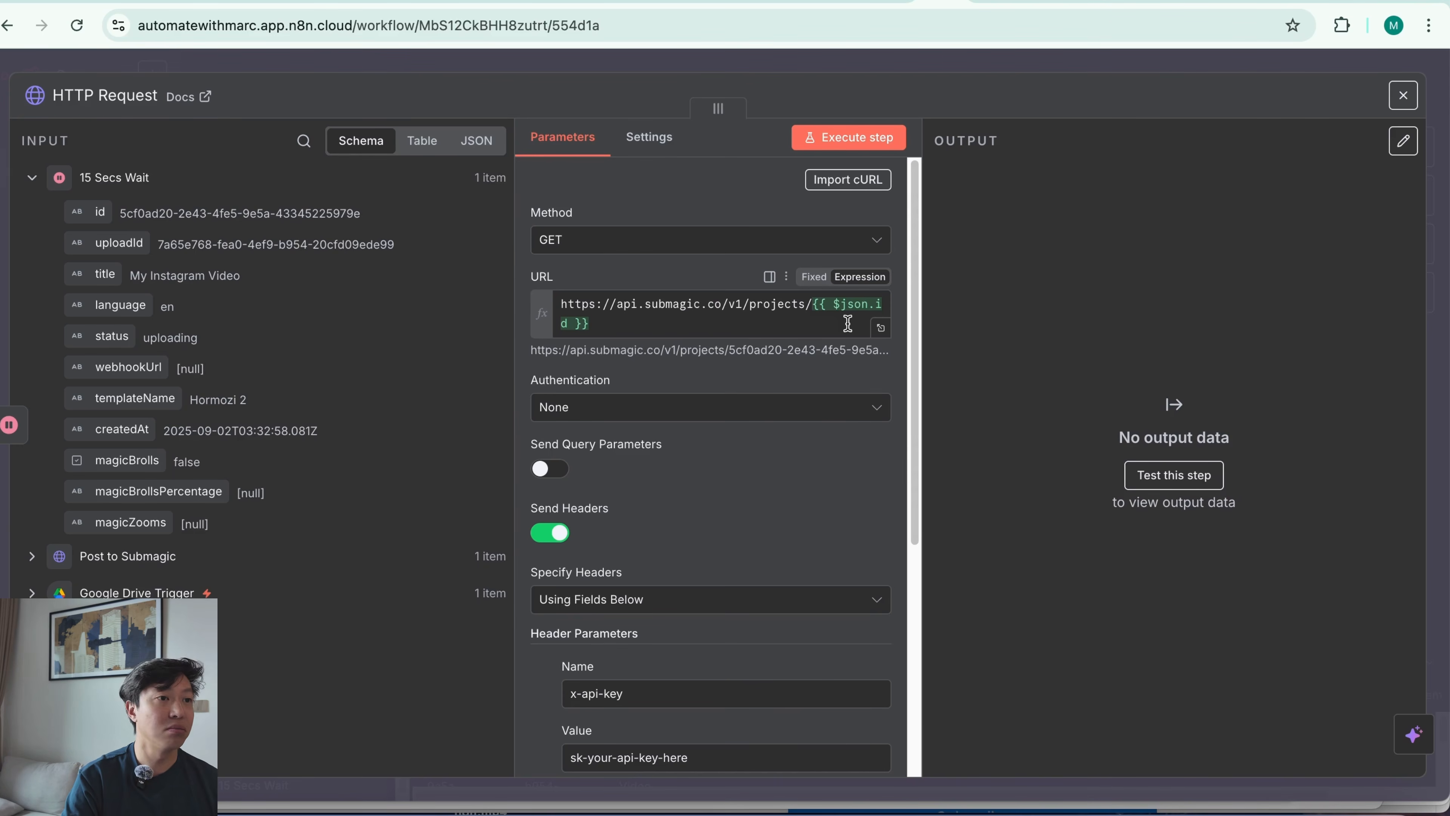
- Set the request's authentication to Generic Credential Type with Header Auth, using the Submagic Auth Demo credential
click(771, 418)
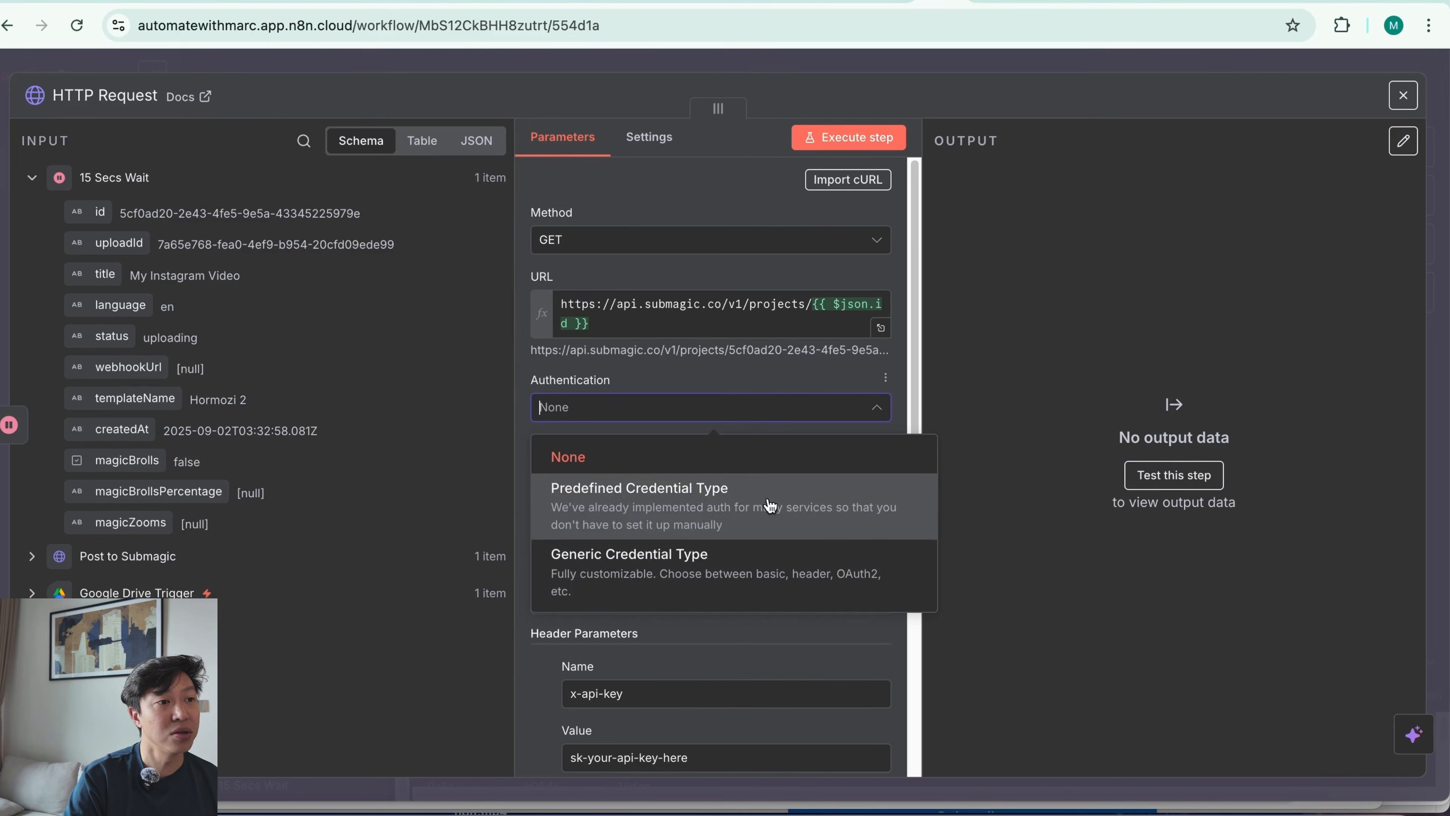
click(775, 578)
click(743, 479)
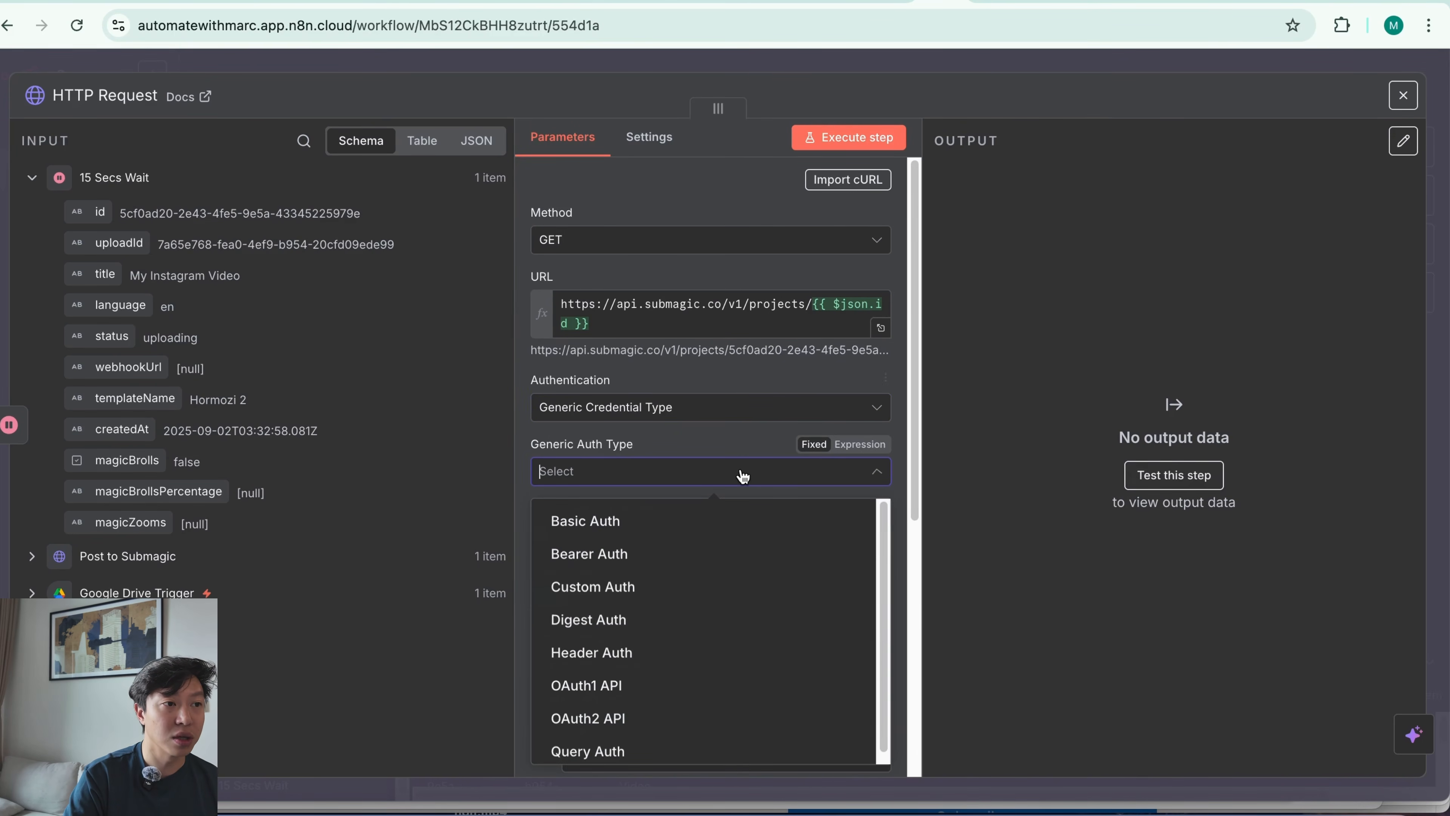
click(722, 651)
click(695, 542)
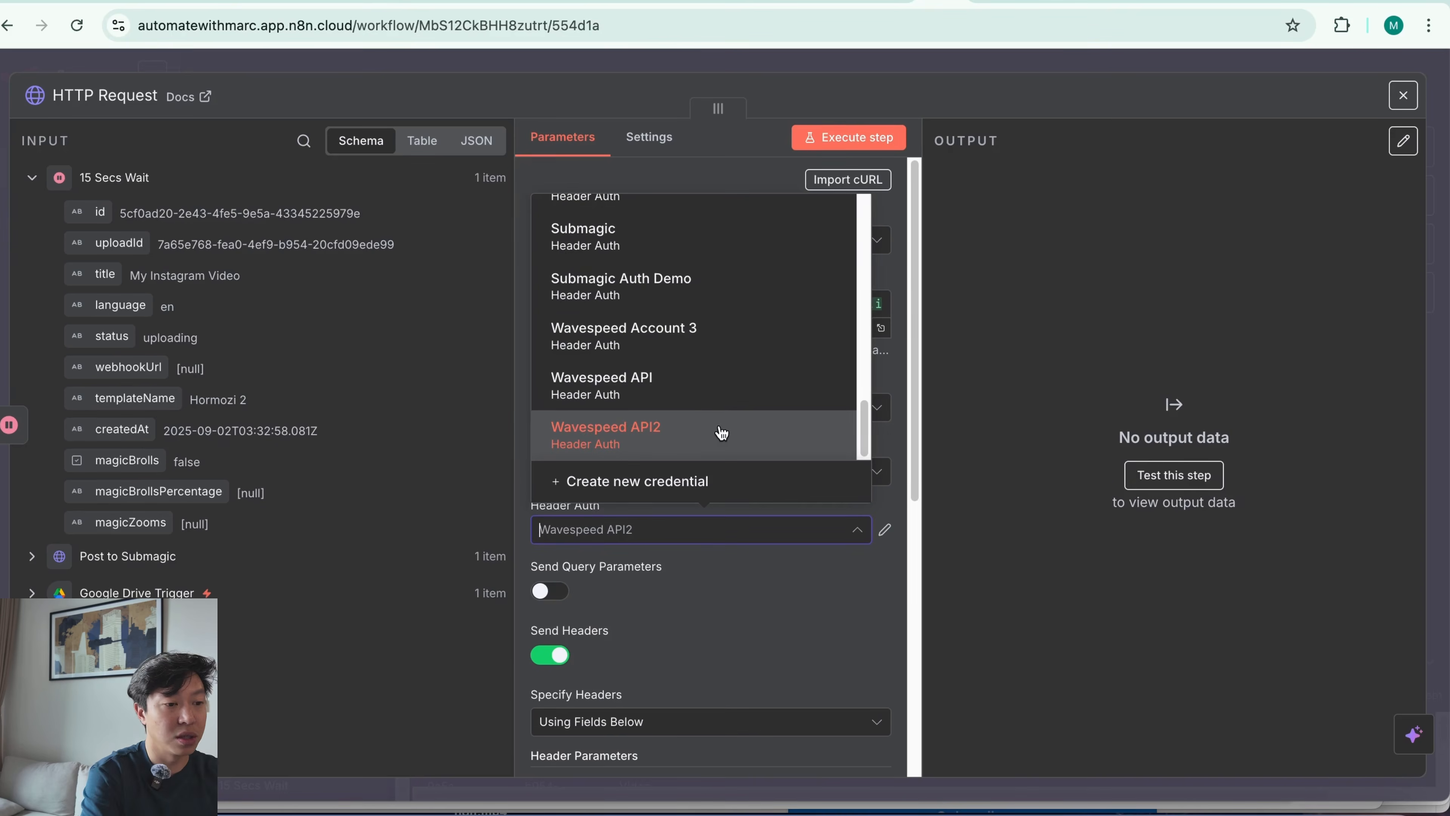
click(679, 285)
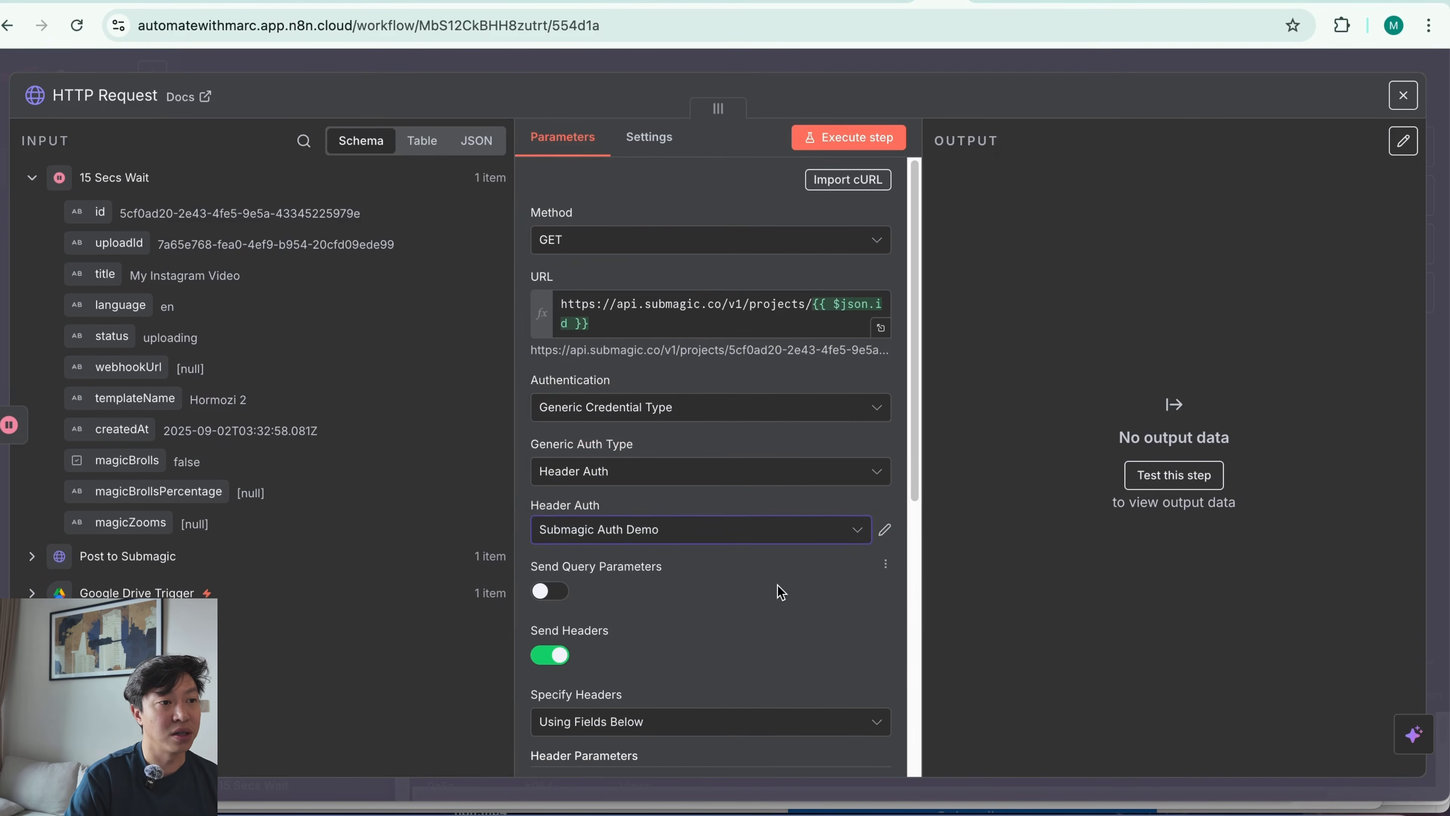
- Turn off Send Headers, execute the HTTP Request step, check the output's status field, and return to the canvas
scroll(774, 633, down, 2)
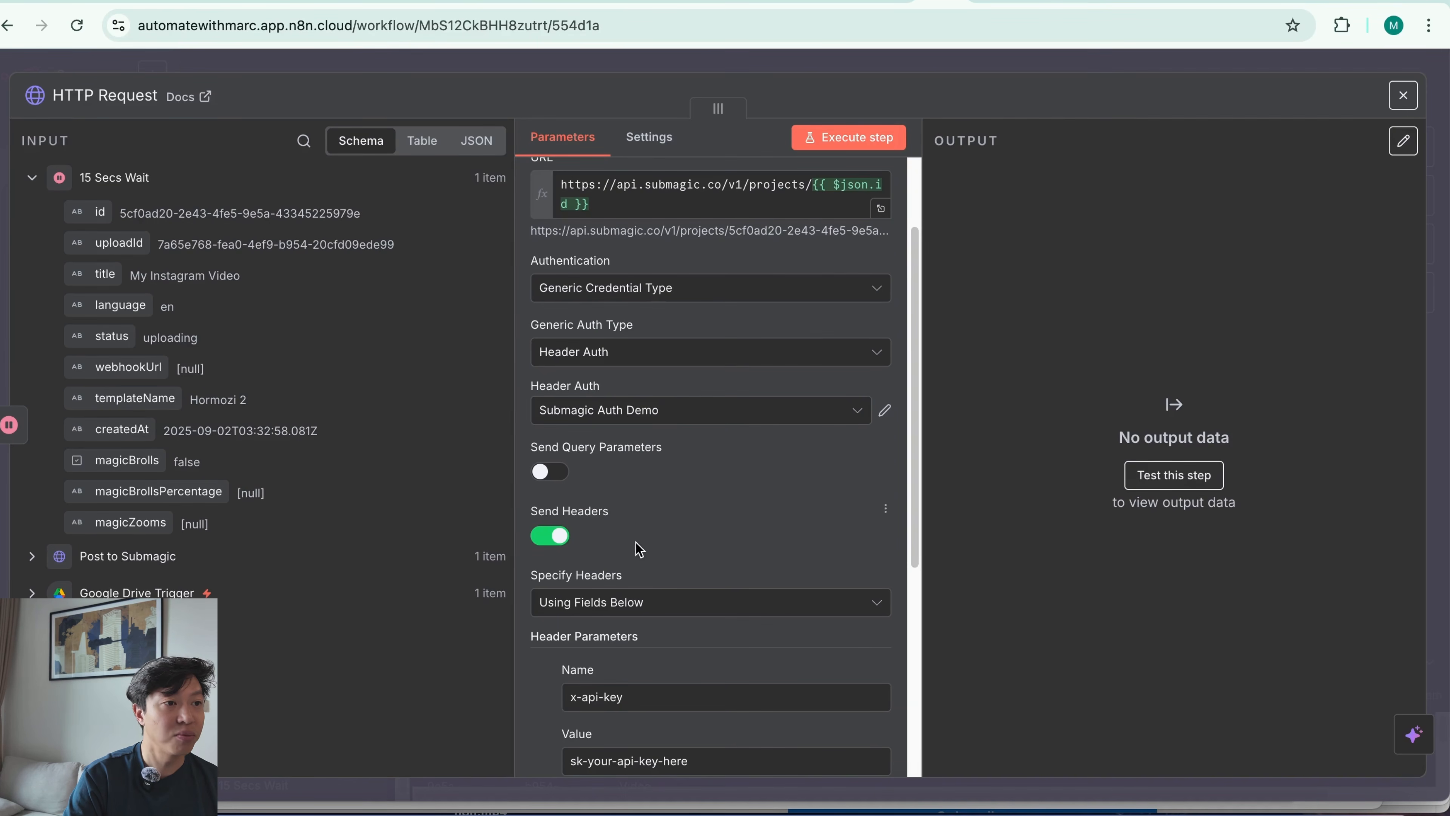
click(561, 542)
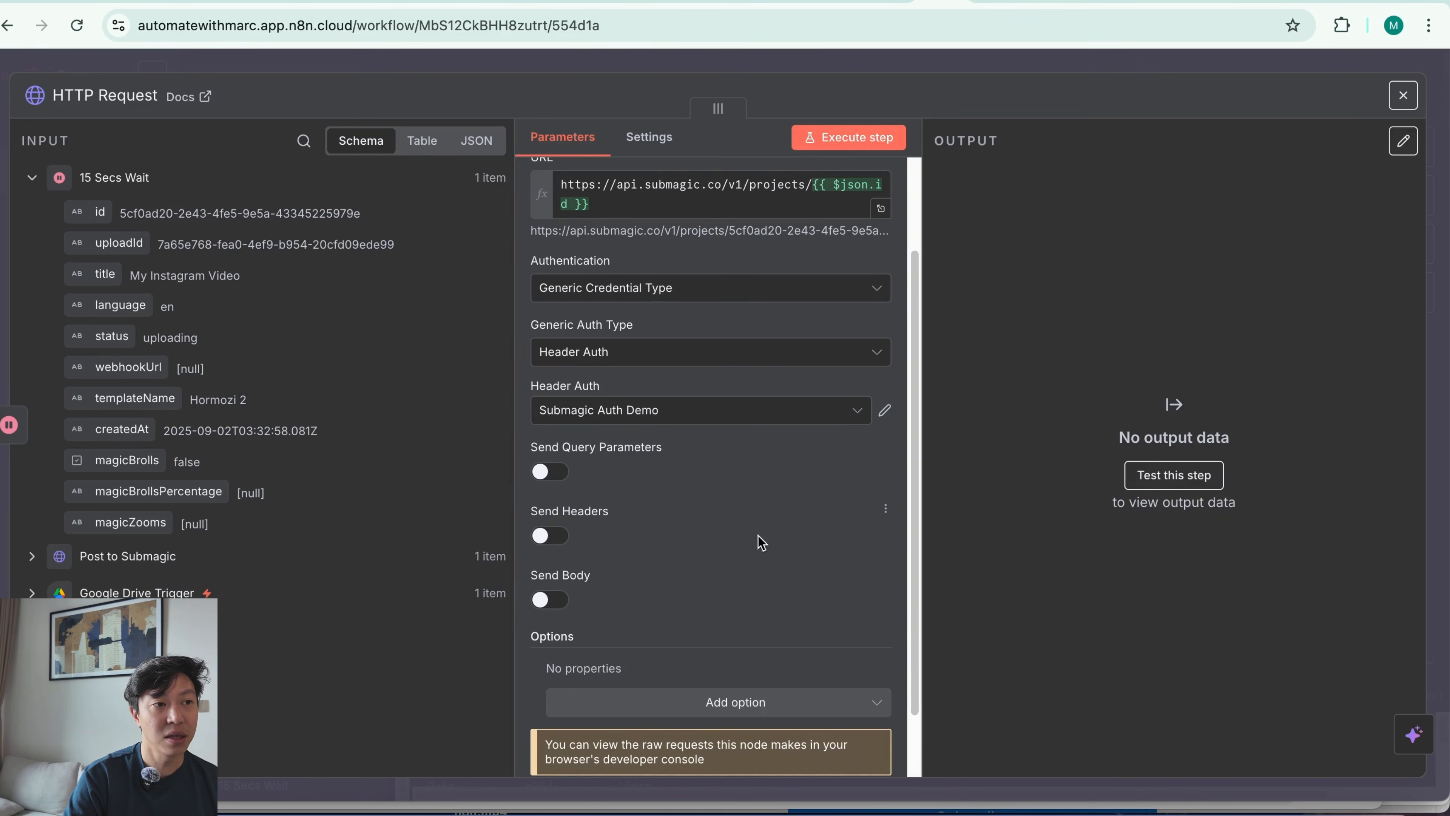
scroll(762, 537, up, 2)
click(866, 143)
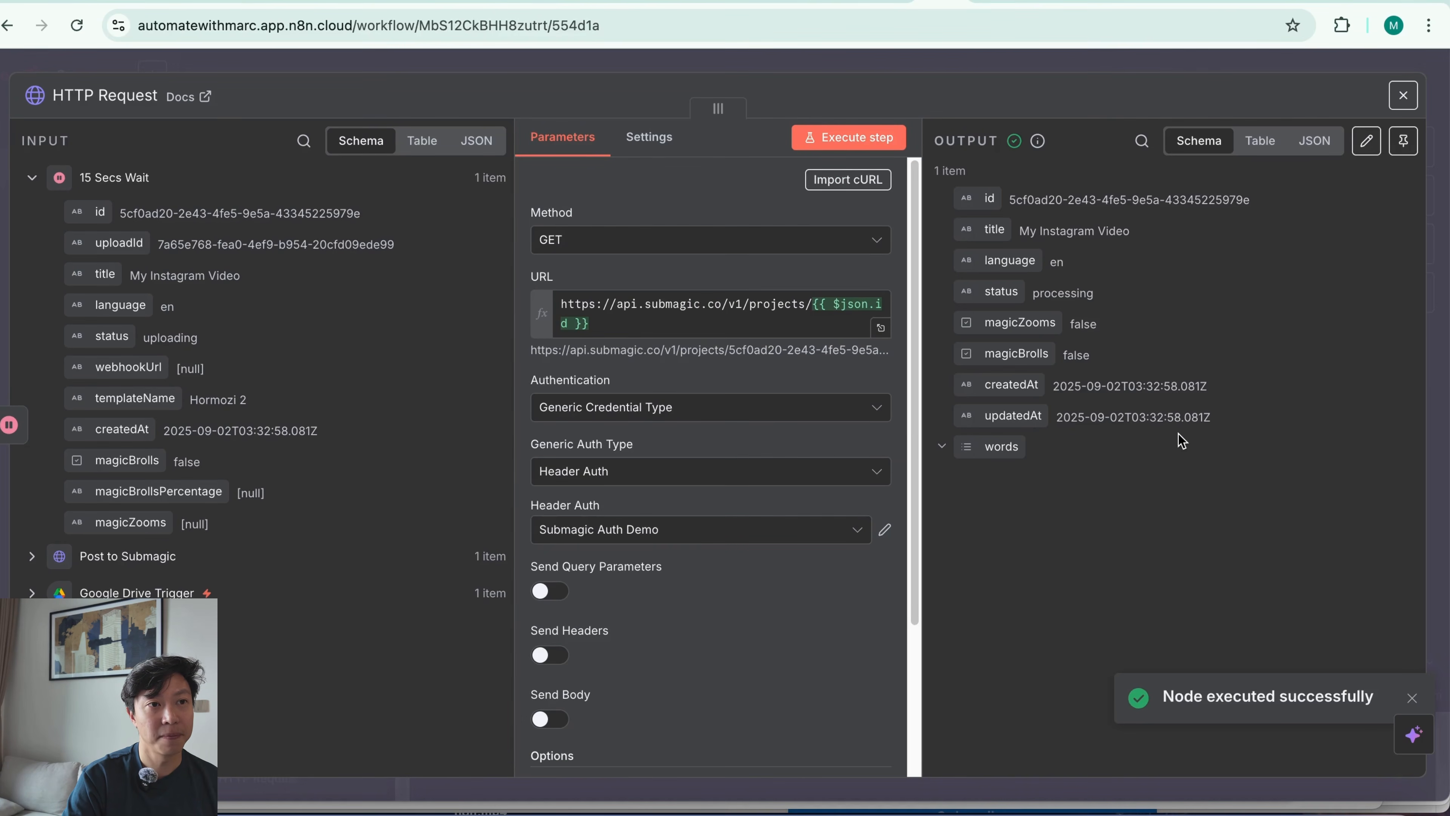
double_click(1038, 292)
click(1158, 65)
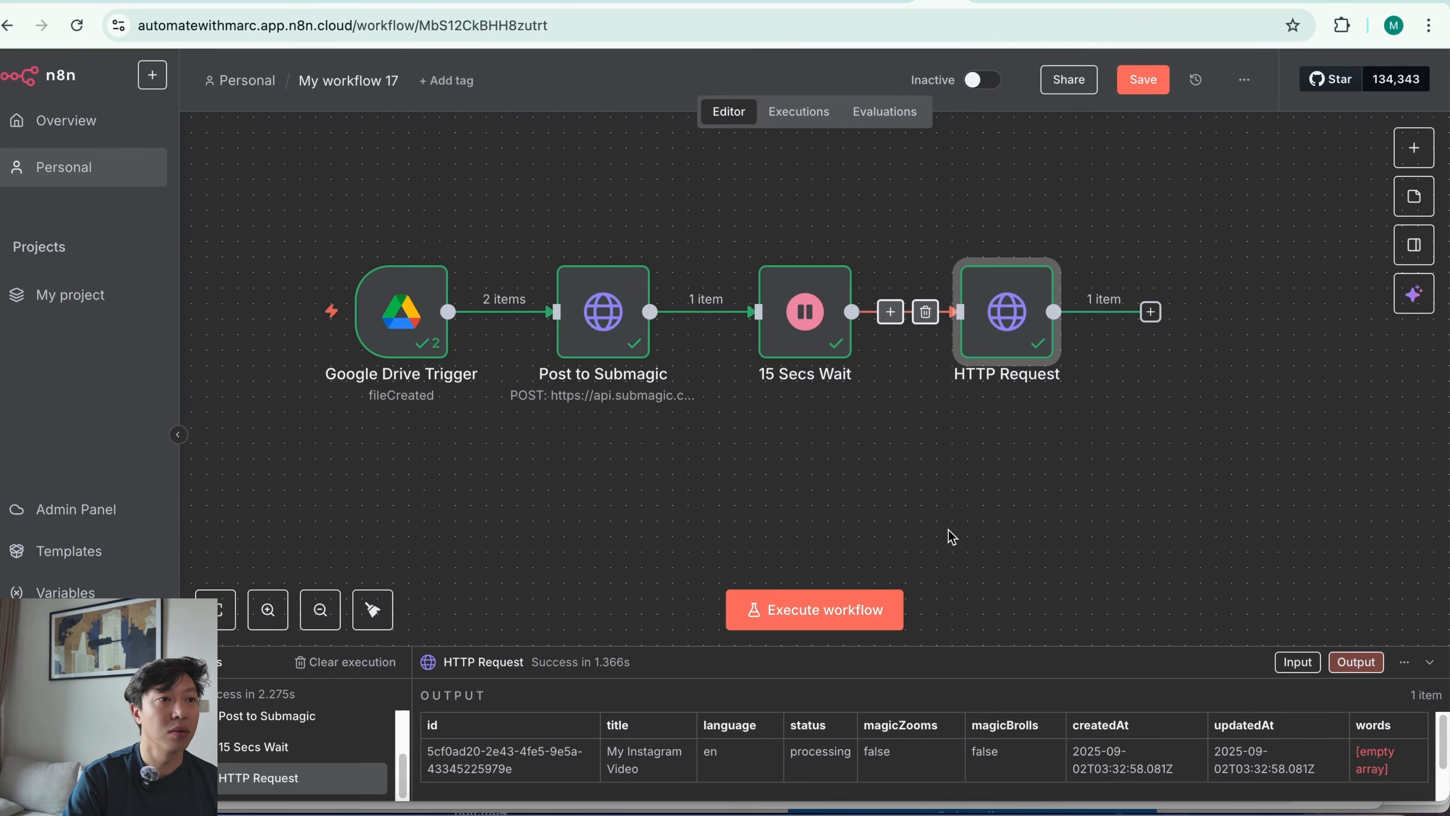
- Add an If node after the HTTP Request node and return to the canvas
scroll(952, 537, right, 5)
click(876, 311)
text(if)
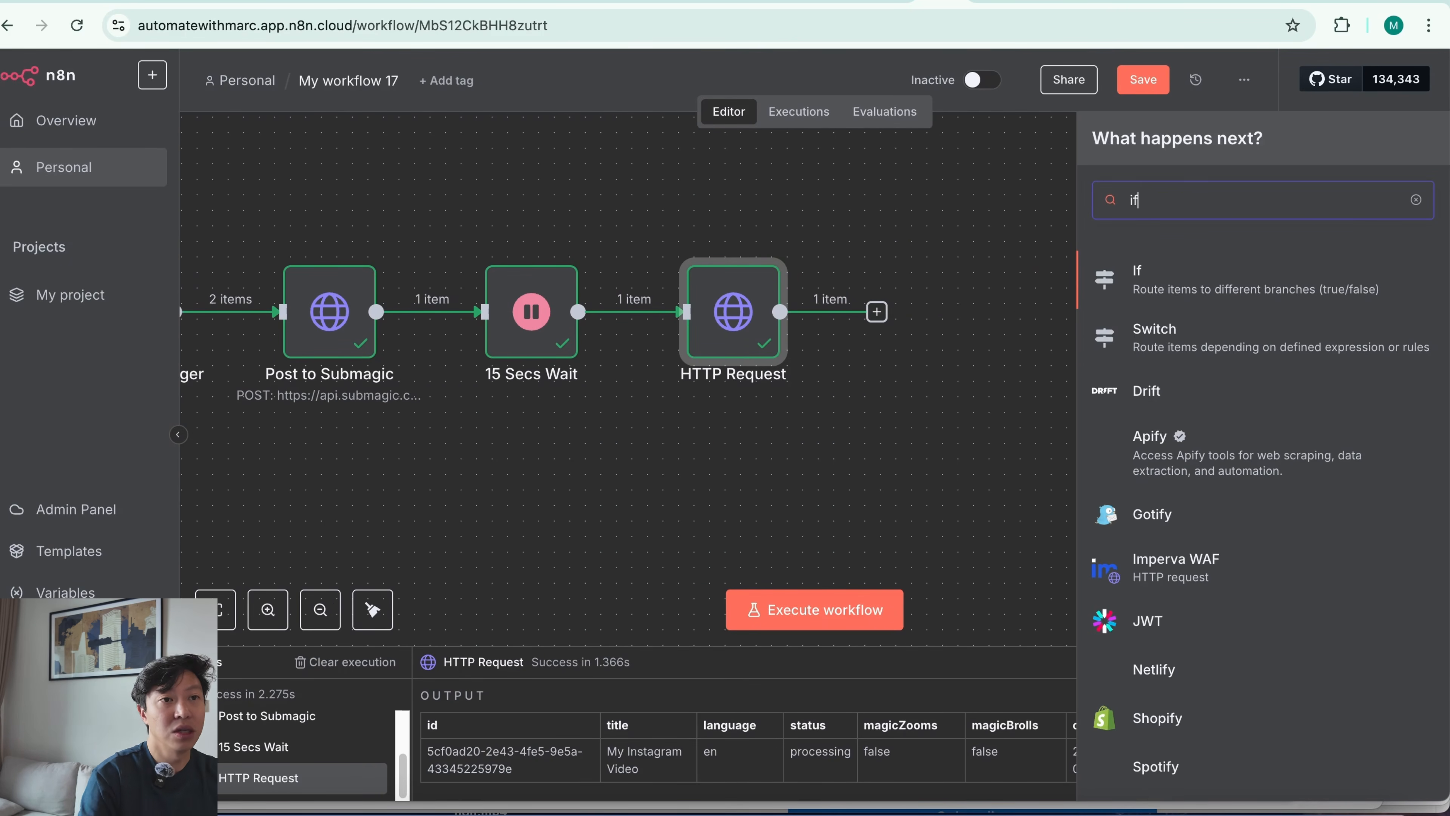
click(1264, 271)
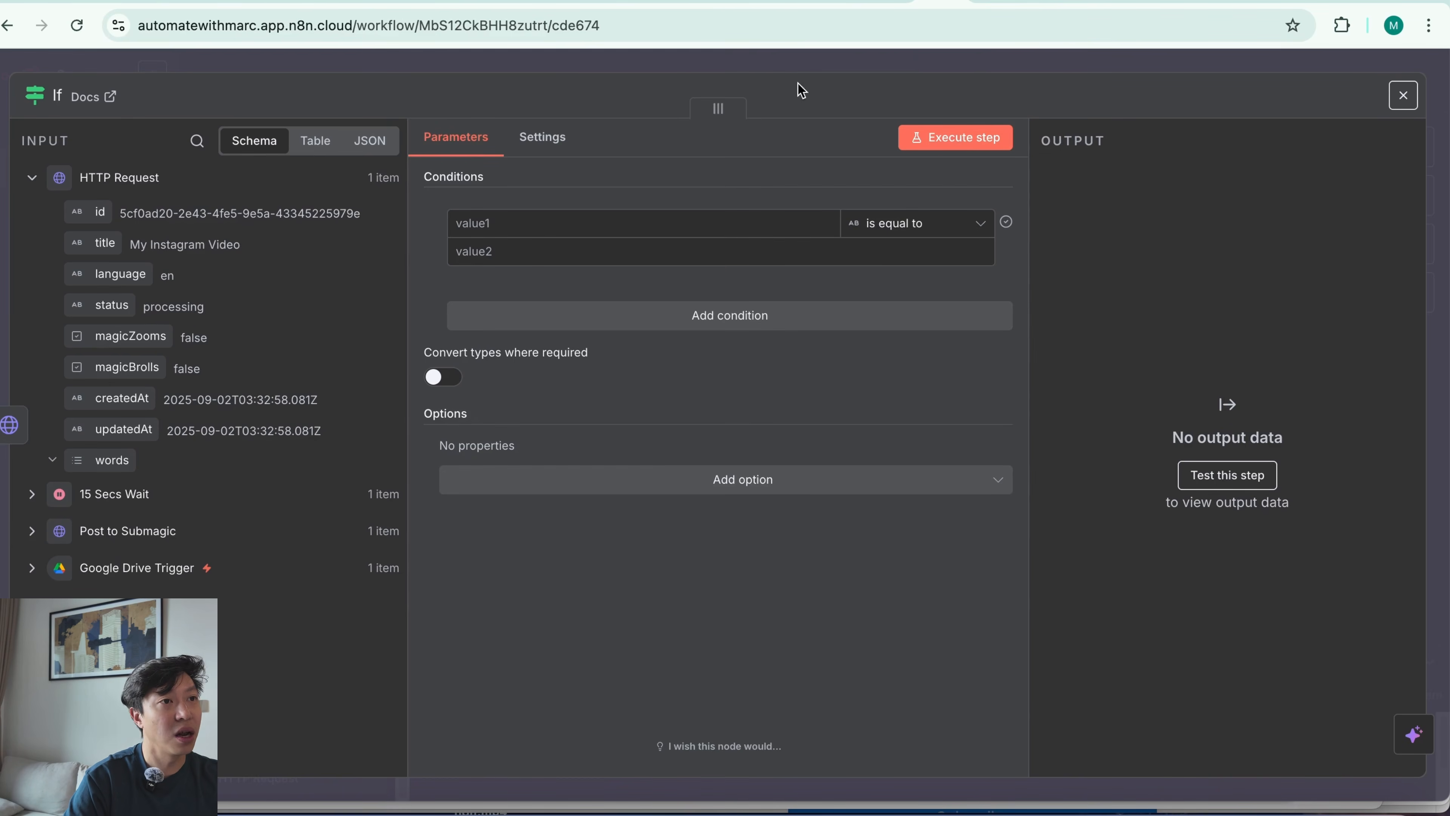
click(916, 72)
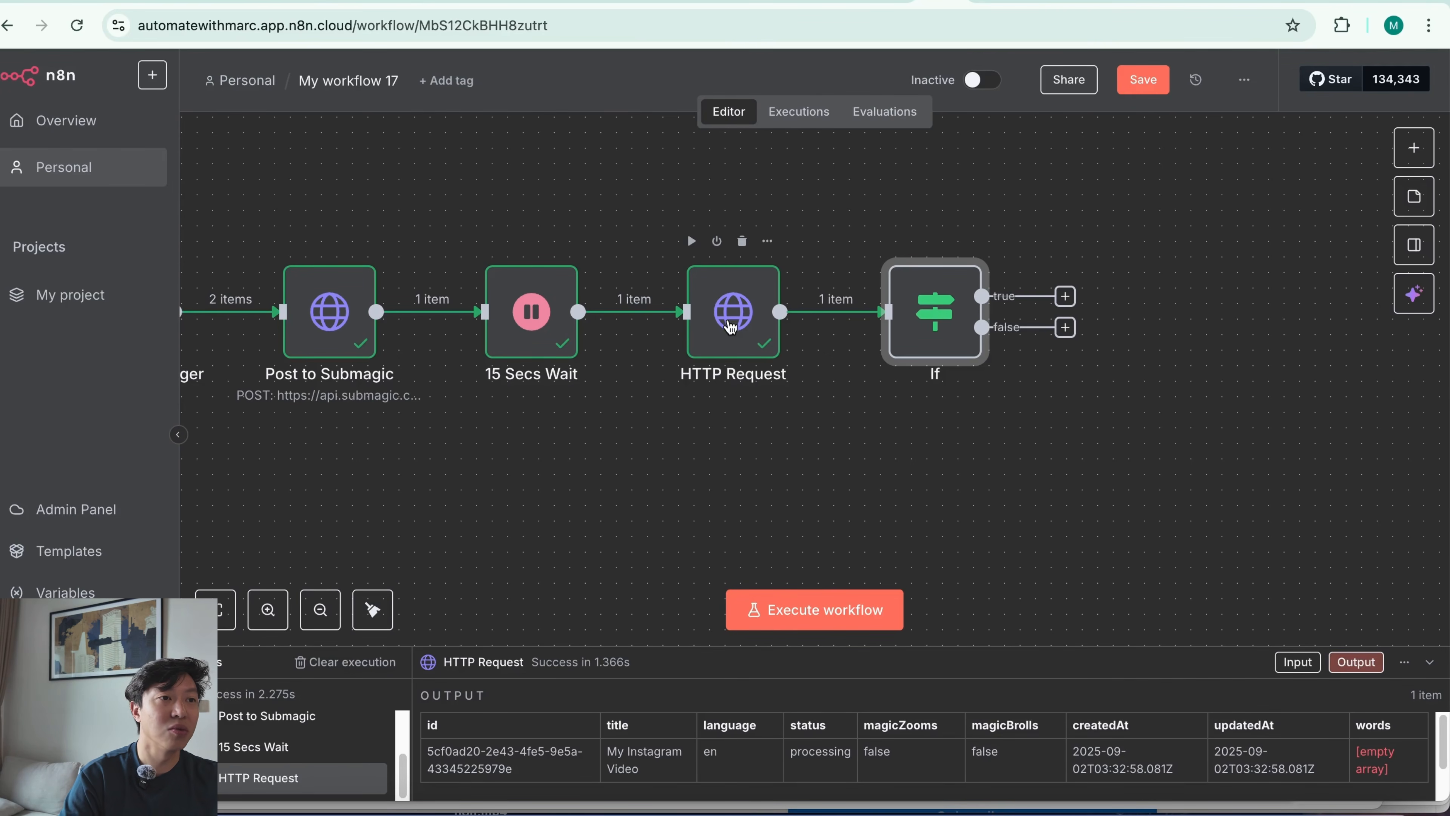
- Set the If node's condition to {{ $json.status }} is equal to completed and return to the canvas
double_click(941, 323)
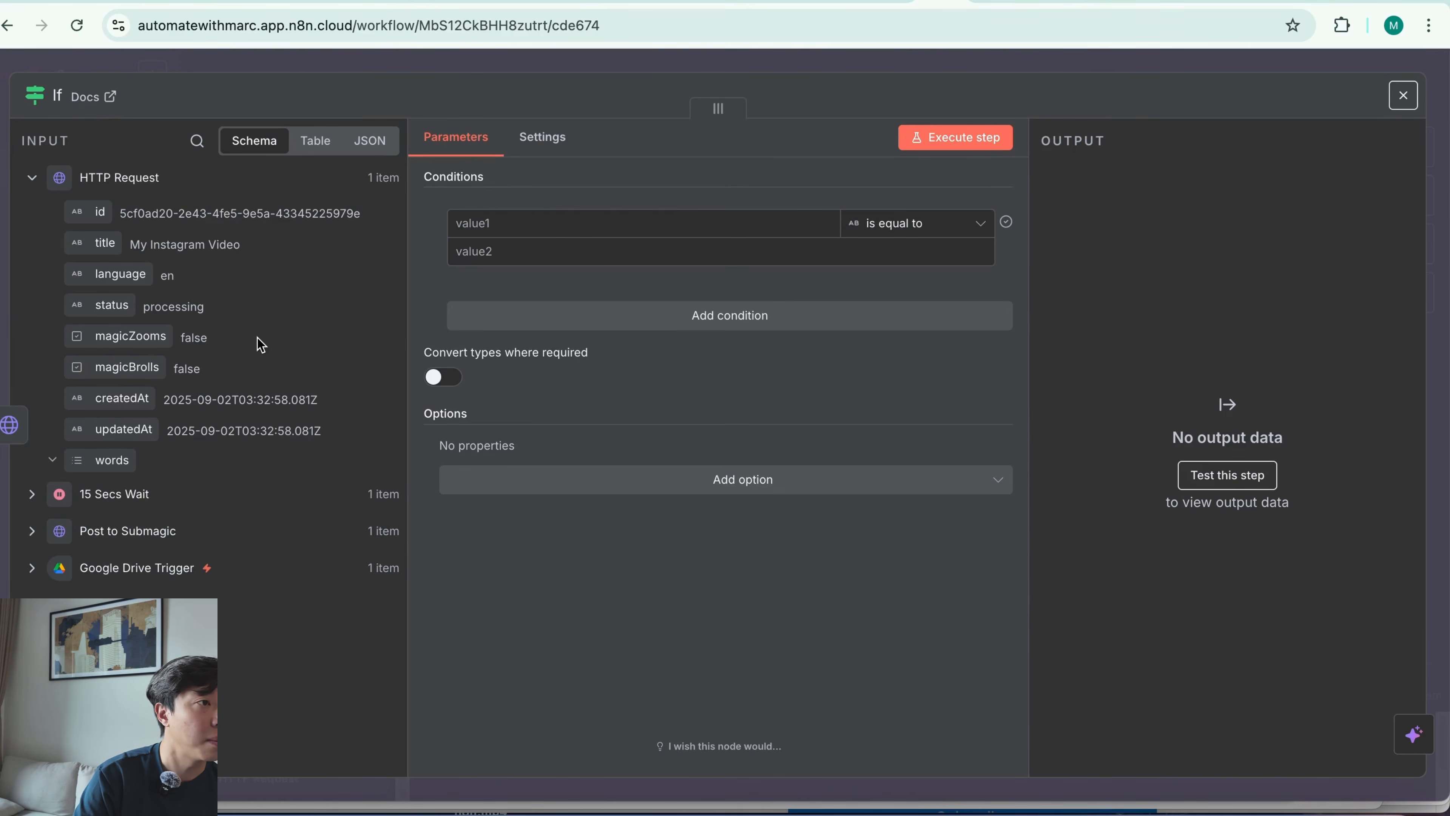
drag(102, 305, 524, 221)
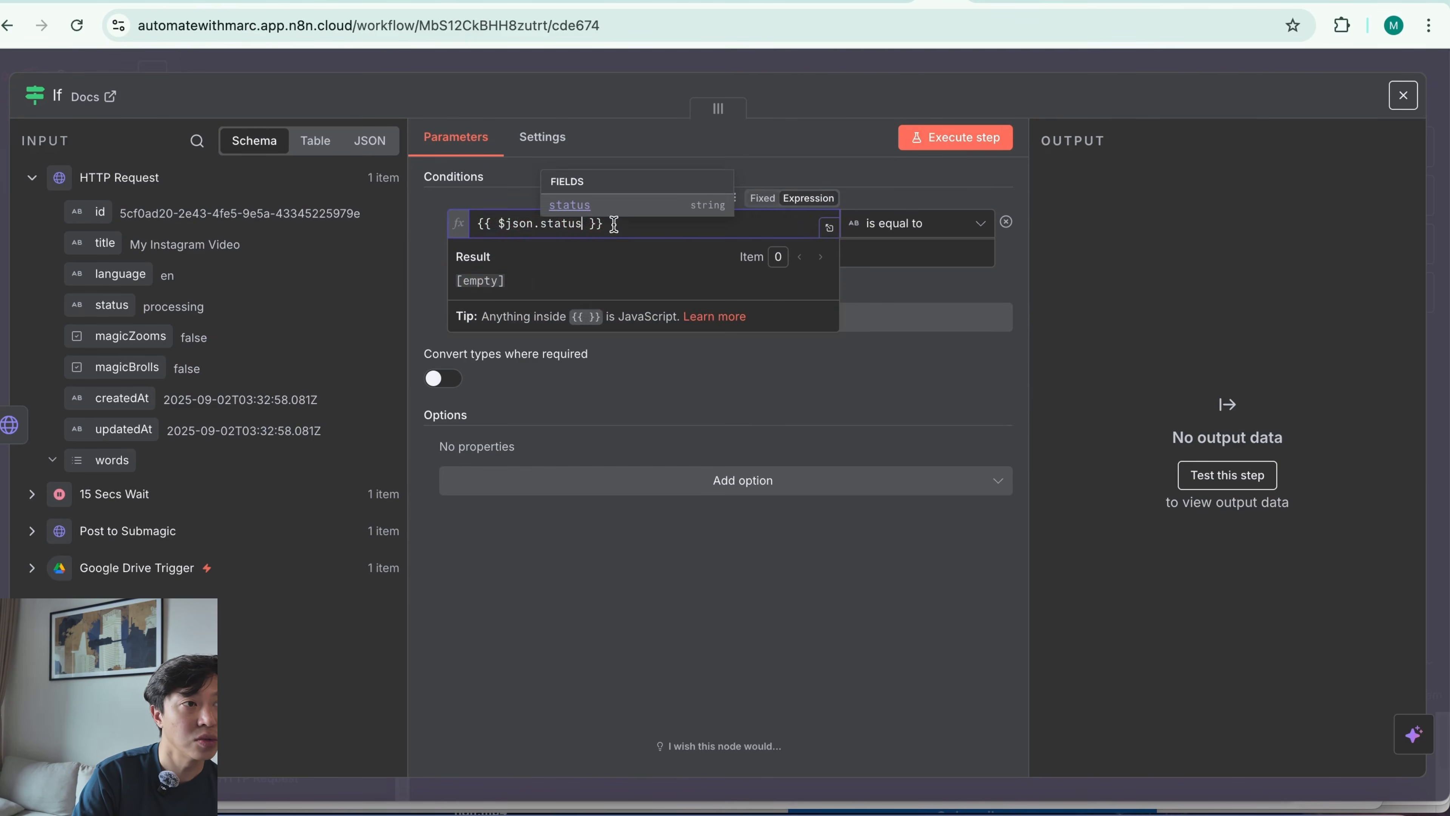
click(750, 610)
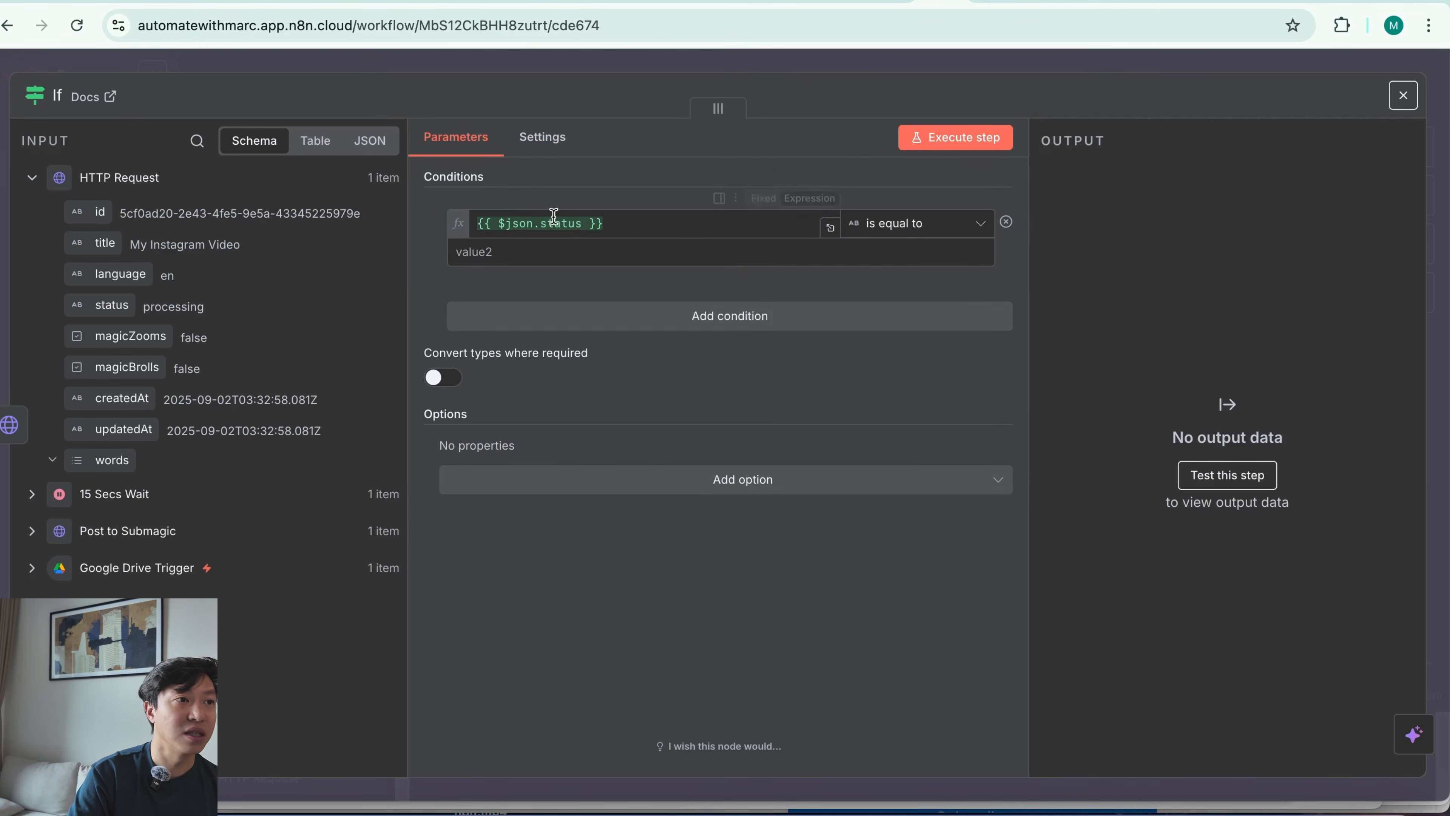
click(919, 235)
mouse_move(929, 275)
click(1130, 425)
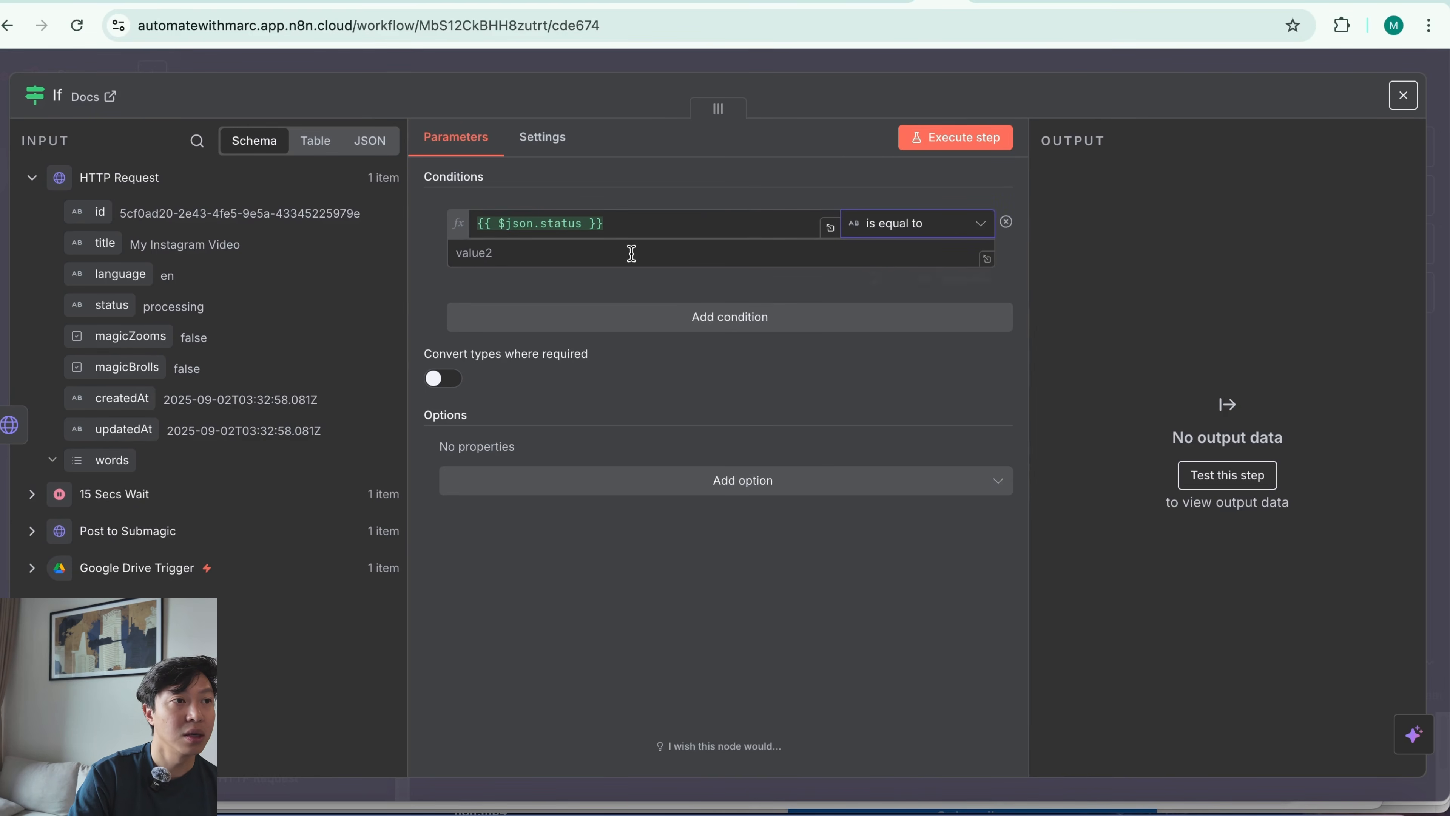
click(616, 252)
text(complete)
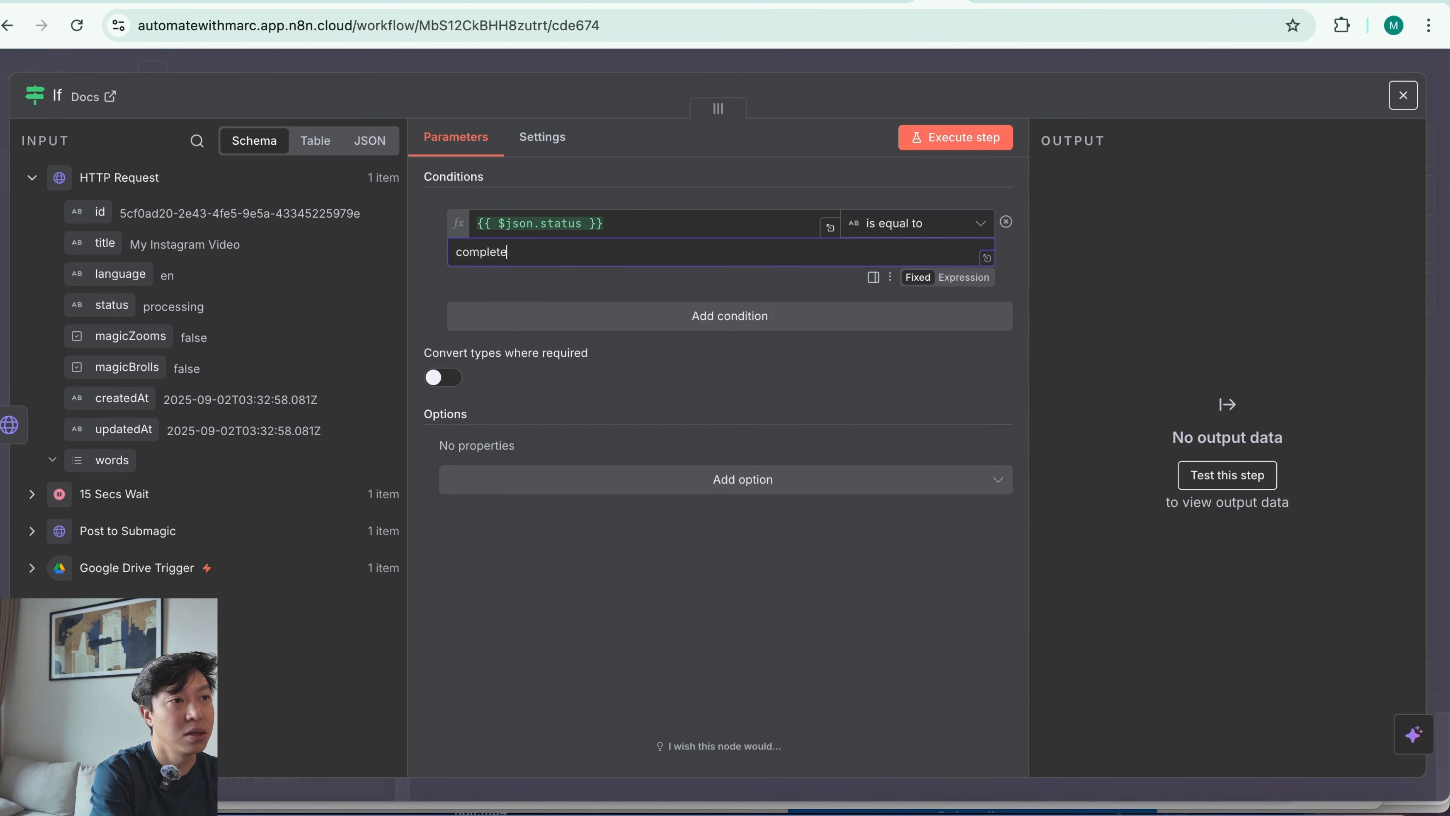
text(d)
click(668, 640)
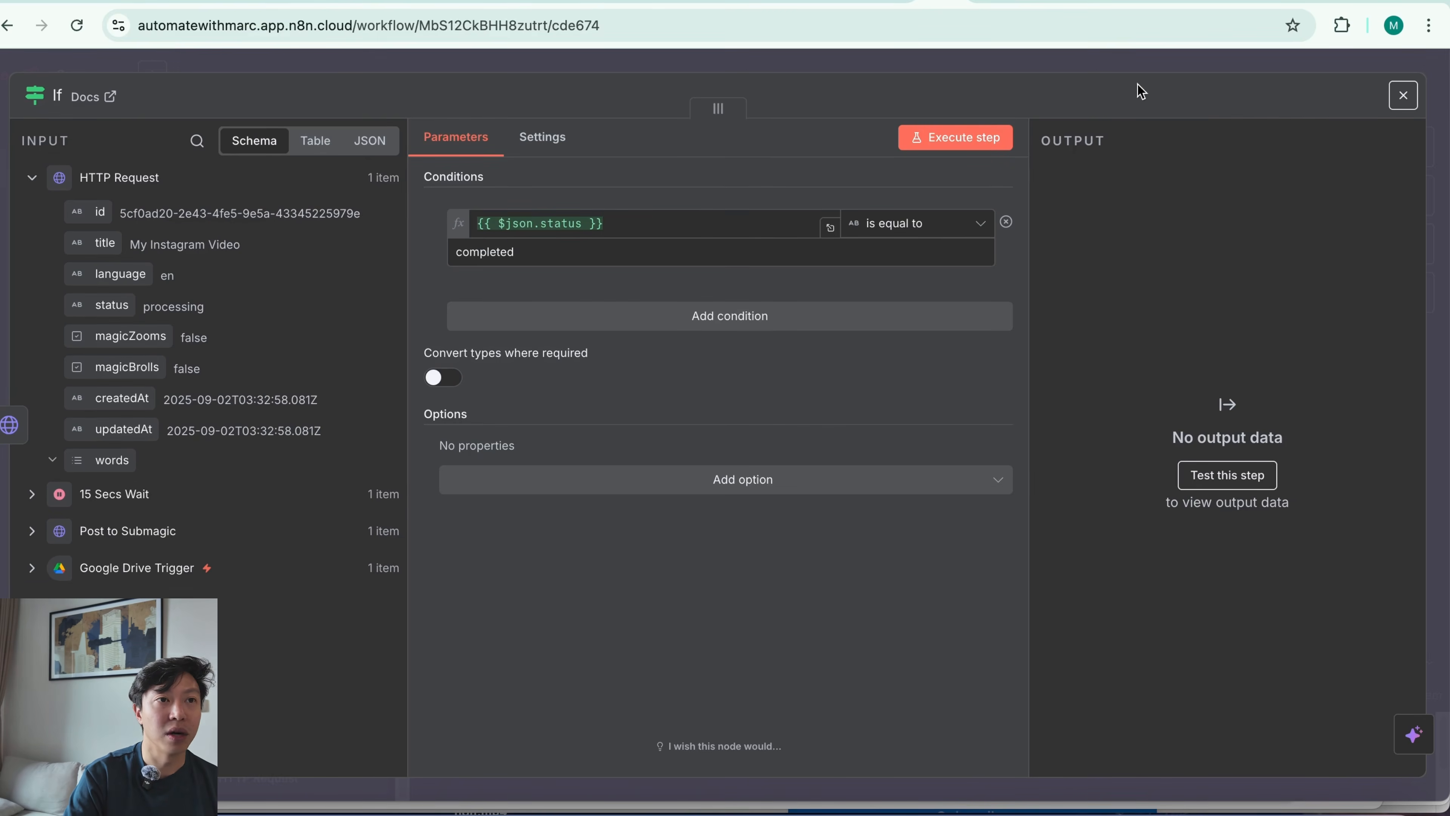
click(1133, 60)
- Add a Wait node to the If node's false branch
click(1066, 327)
text(wait)
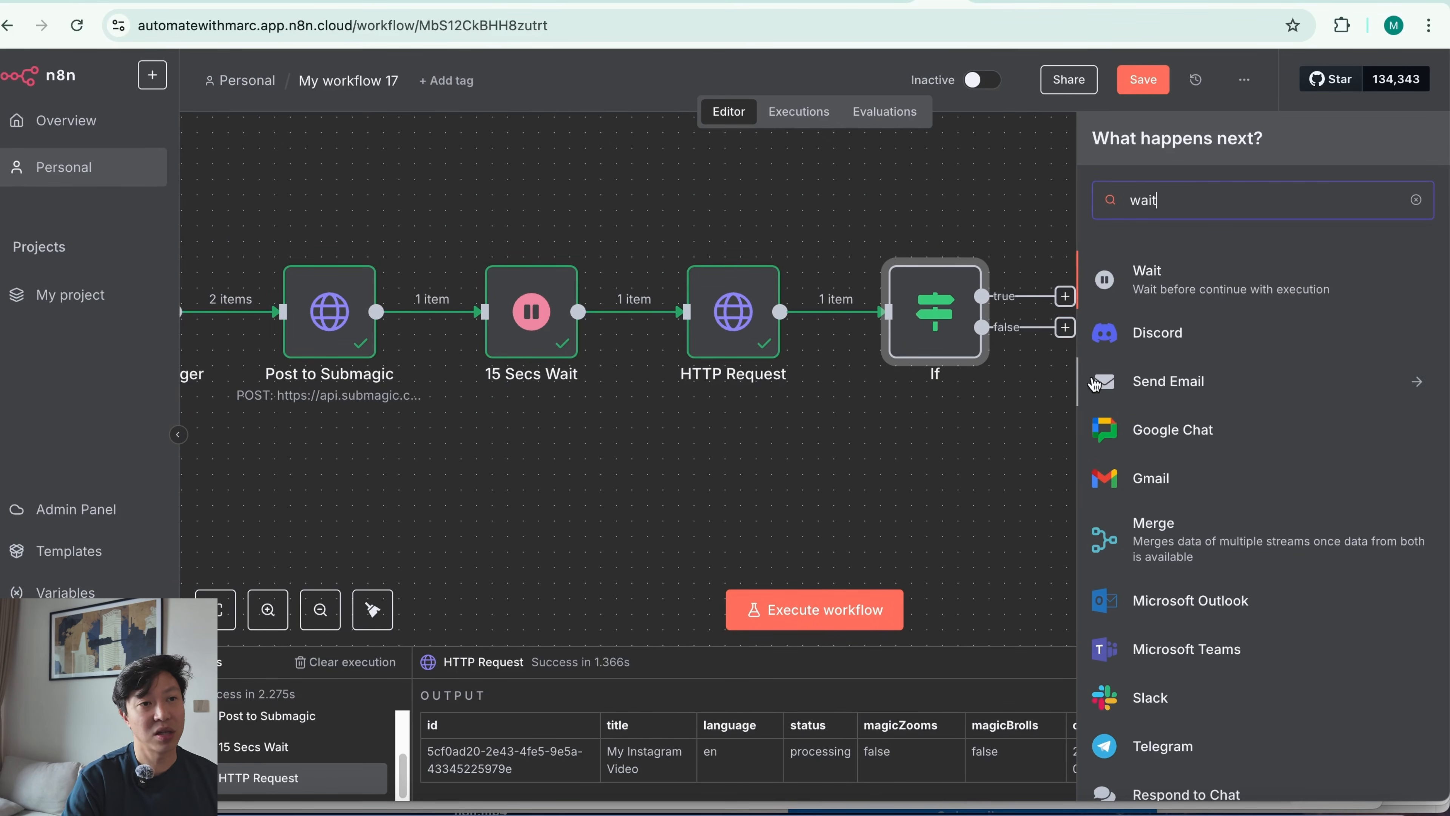
click(1245, 289)
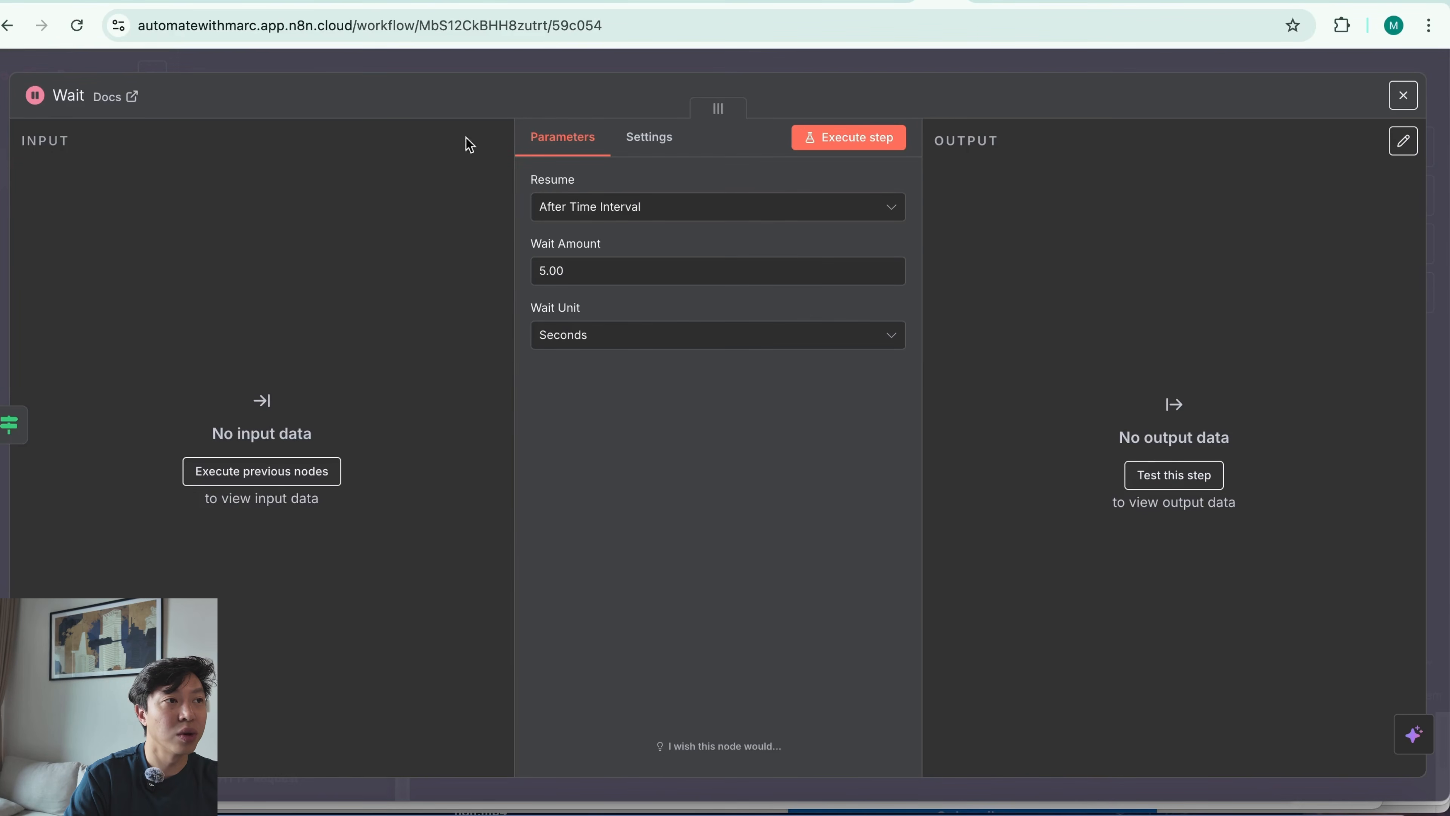
- Rename the new Wait node as 15 Secs Wait, set its Wait Amount to 15 seconds, and return to the canvas
click(45, 98)
text(15)
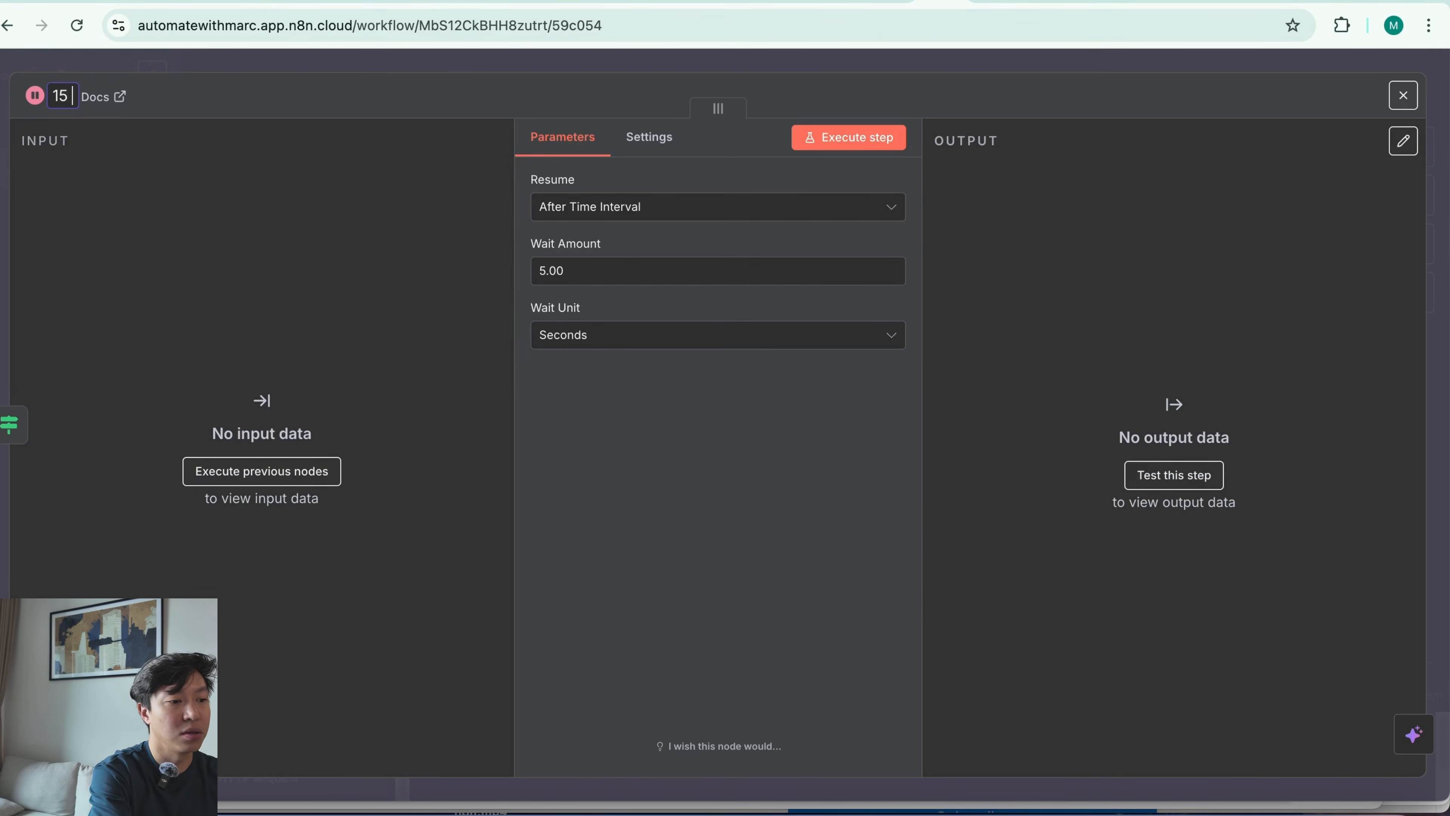
text( Secs Wait)
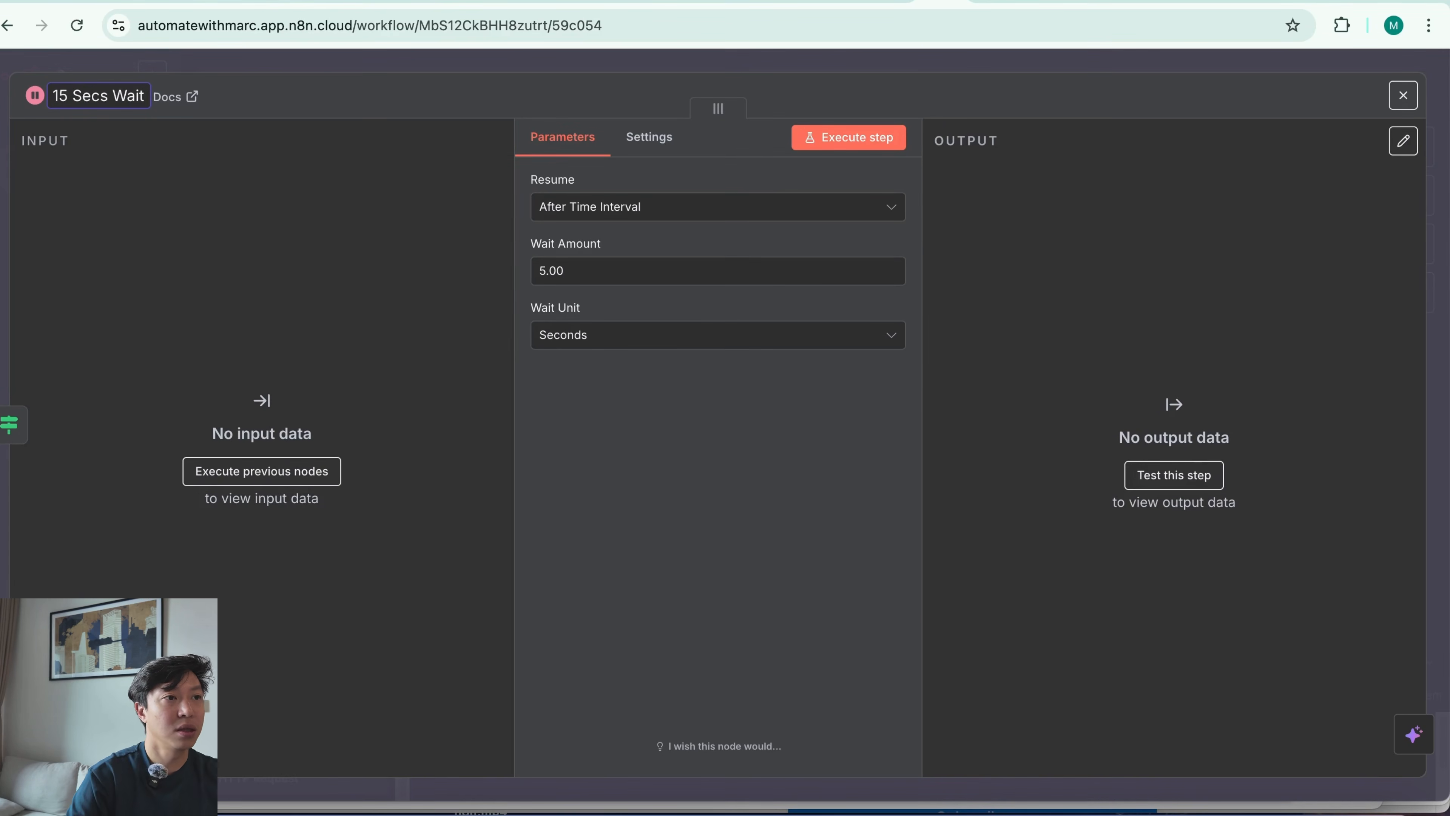
key(Return)
click(541, 270)
text(1)
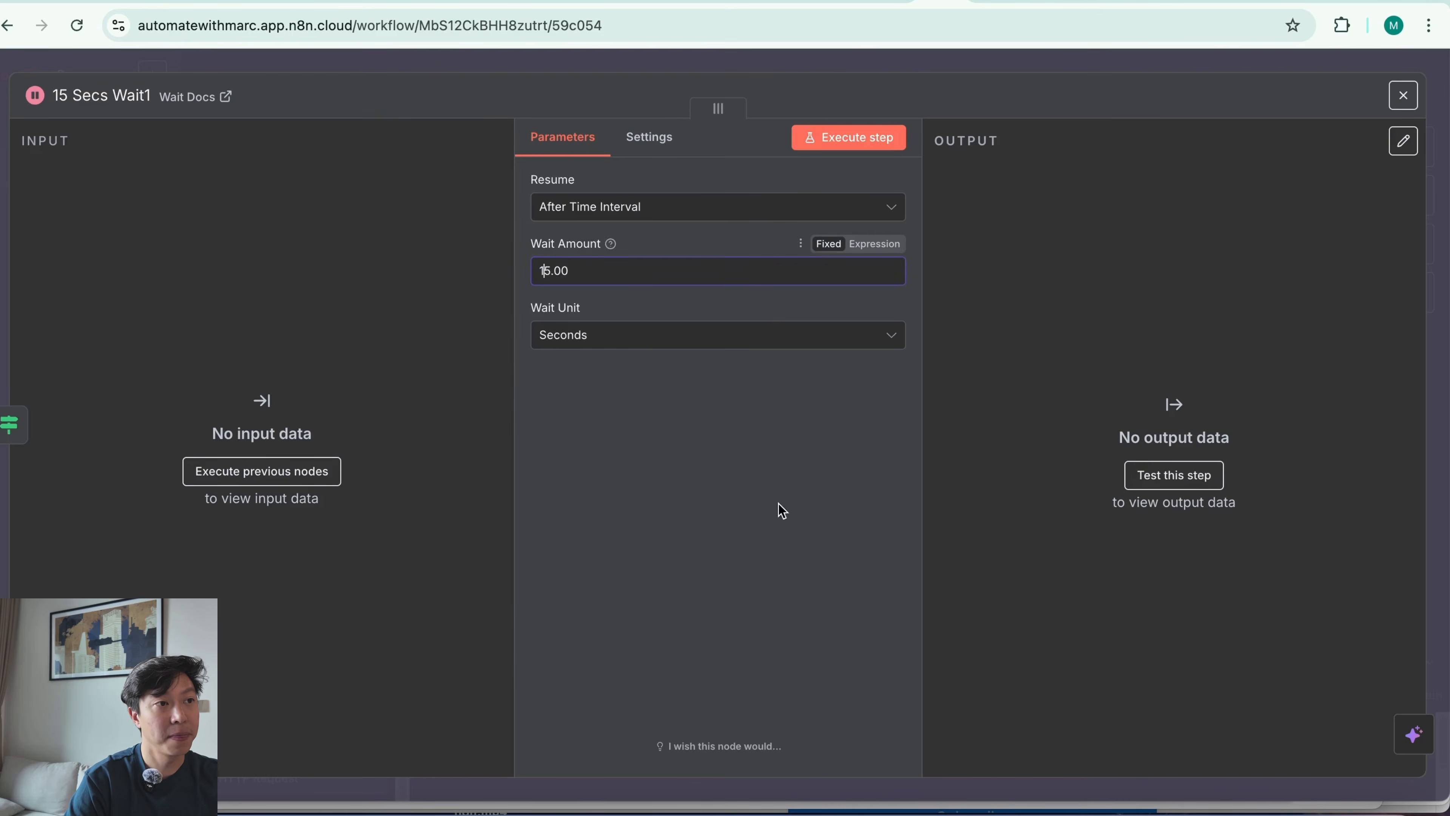
click(1119, 54)
- Connect the false-branch wait node's output back to the HTTP Request node's input and move the wait node below the If node
drag(1249, 410, 689, 344)
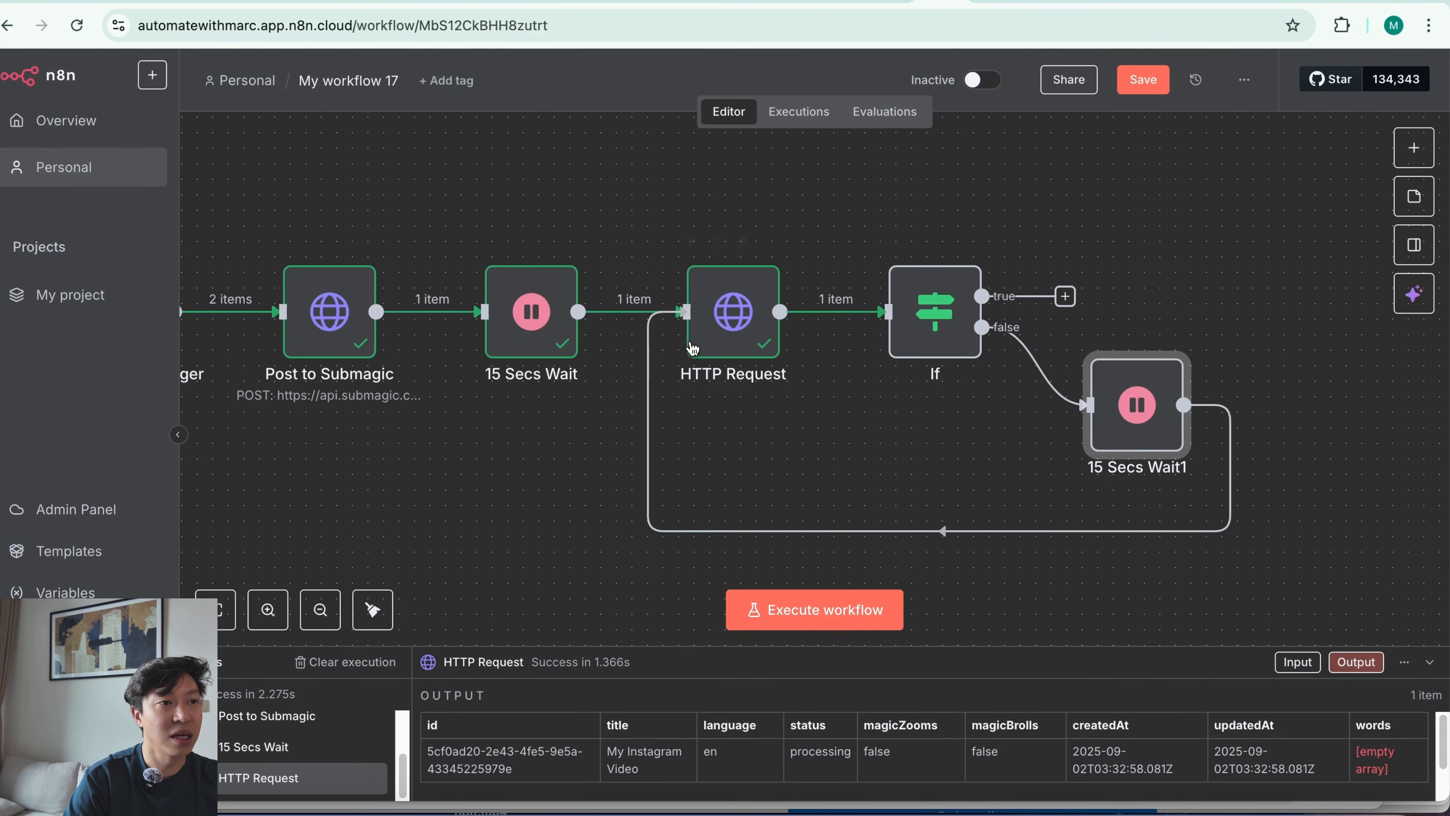
drag(1137, 404, 888, 483)
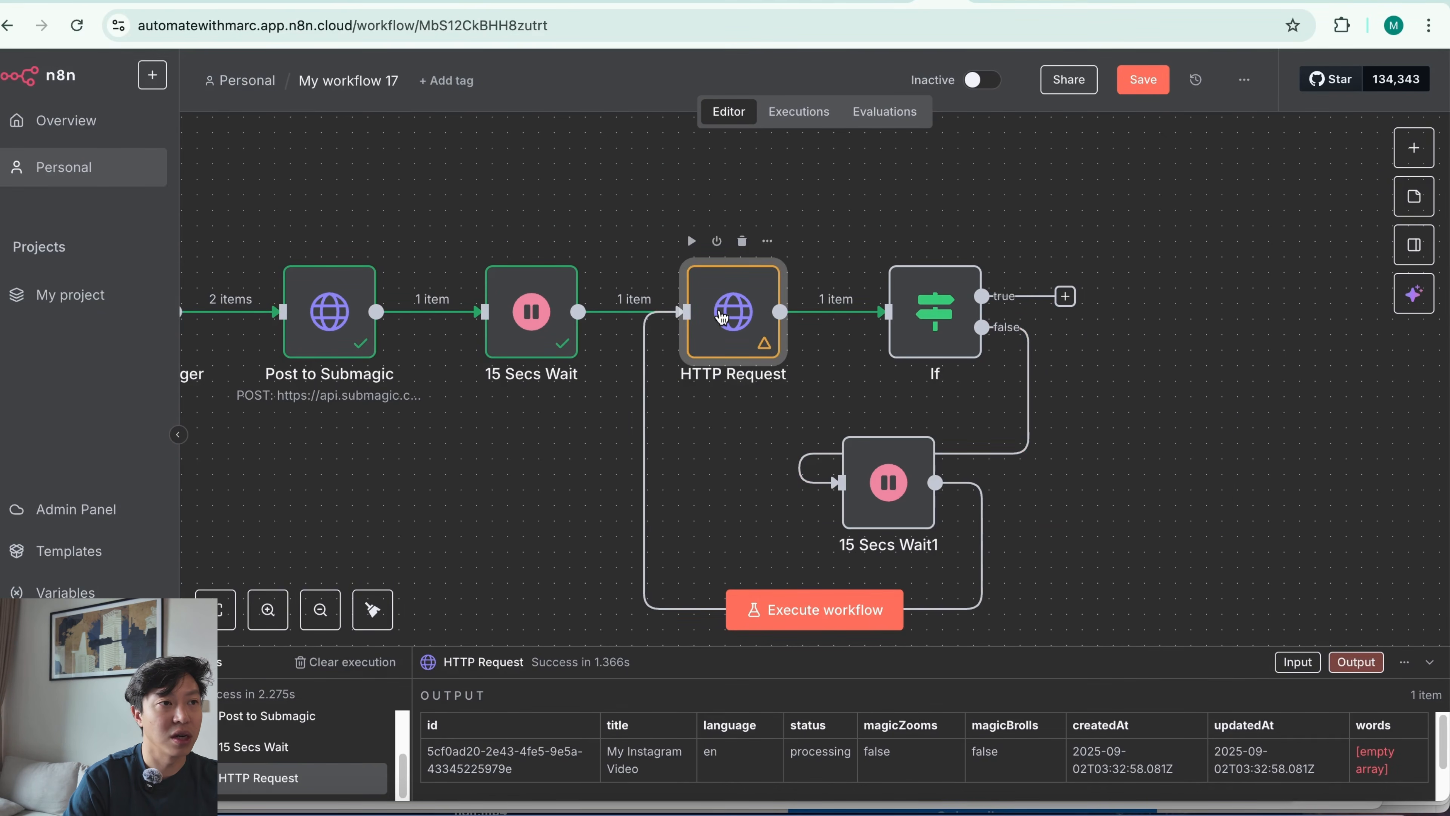
- Rename the HTTP Request node as Get Result Request and return to the canvas
double_click(722, 317)
double_click(68, 95)
text(Get Re)
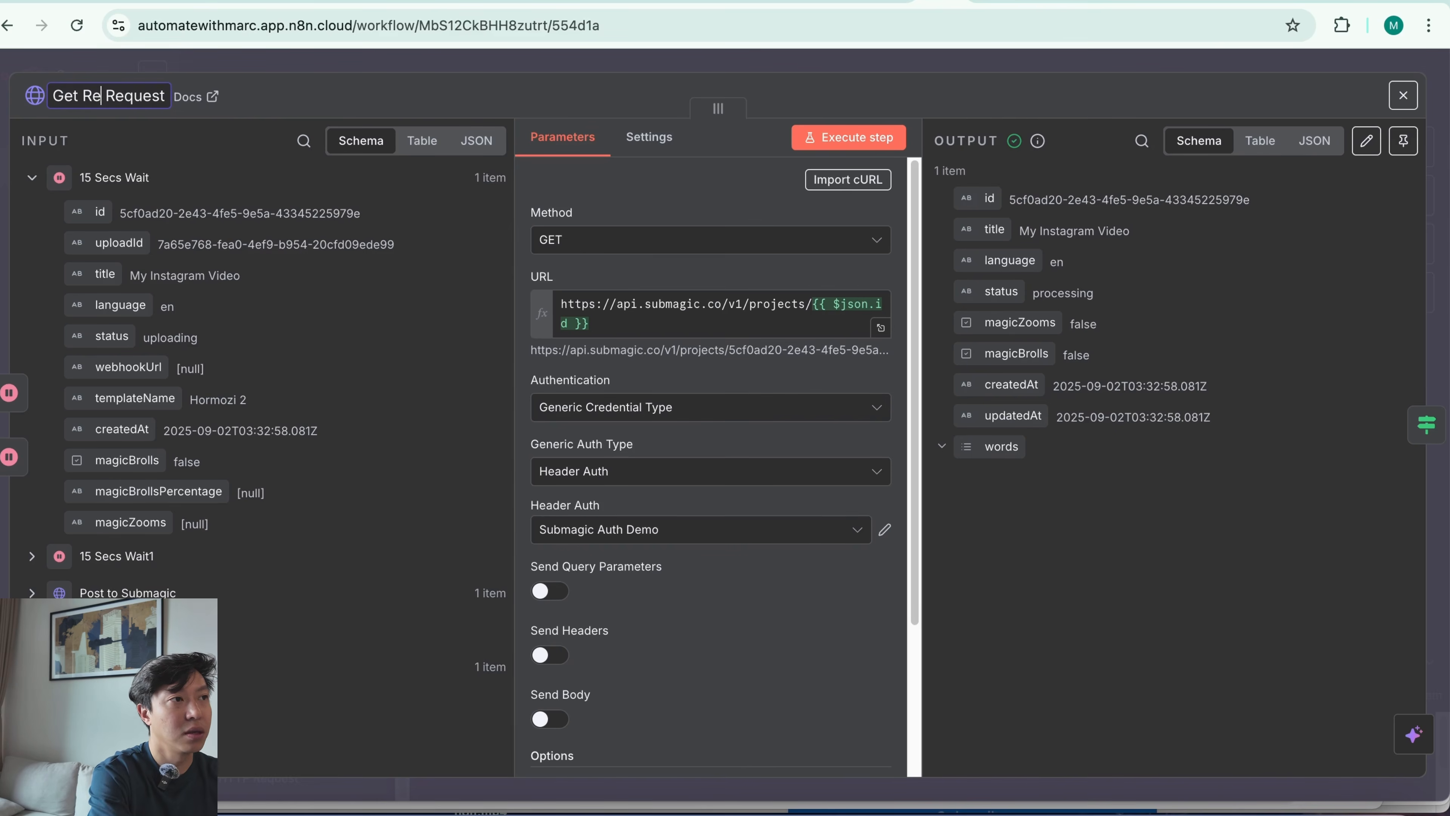
text(sult)
click(581, 62)
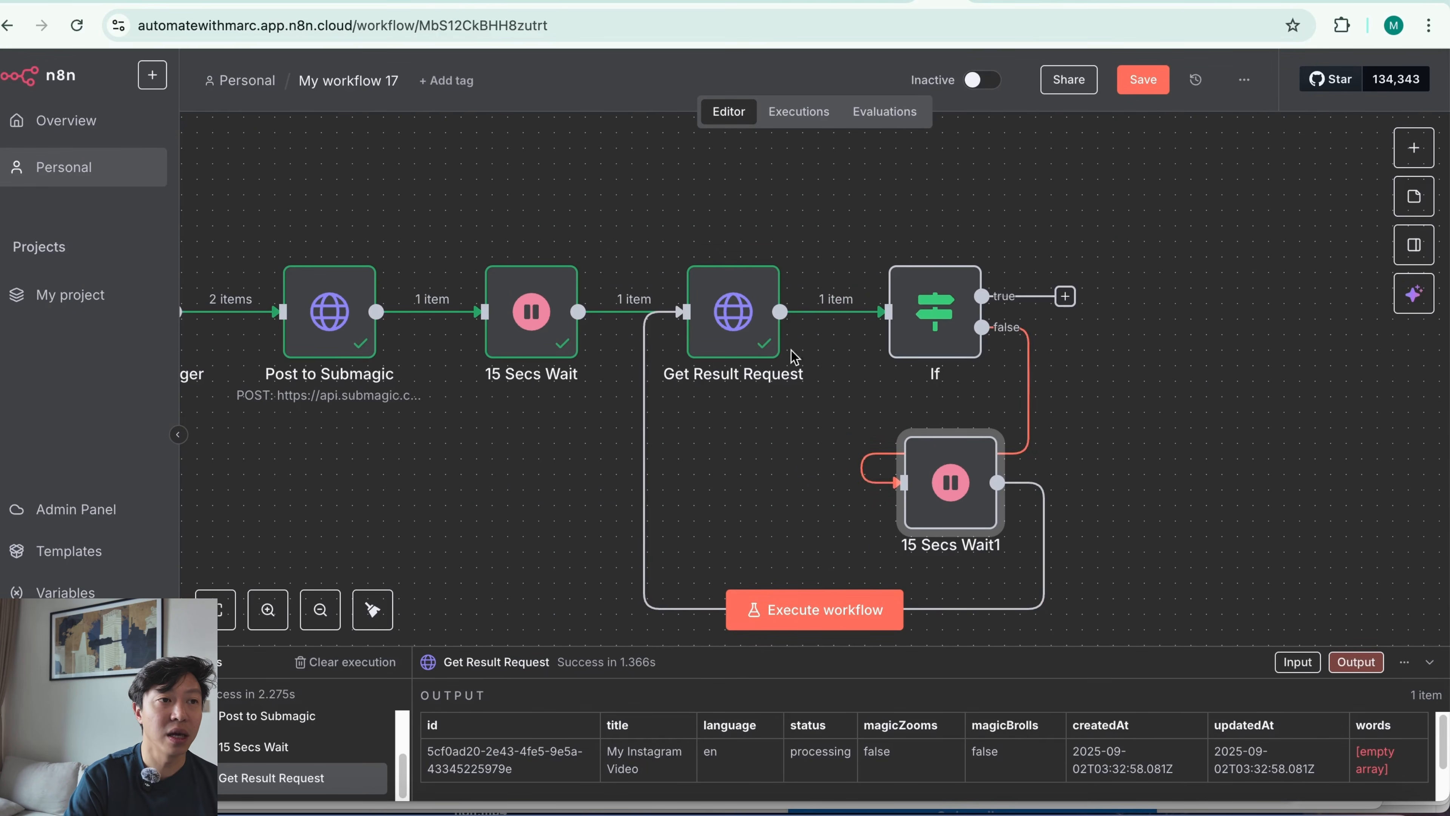
- Review the Get Result Request node's output and the If node's status condition
double_click(715, 319)
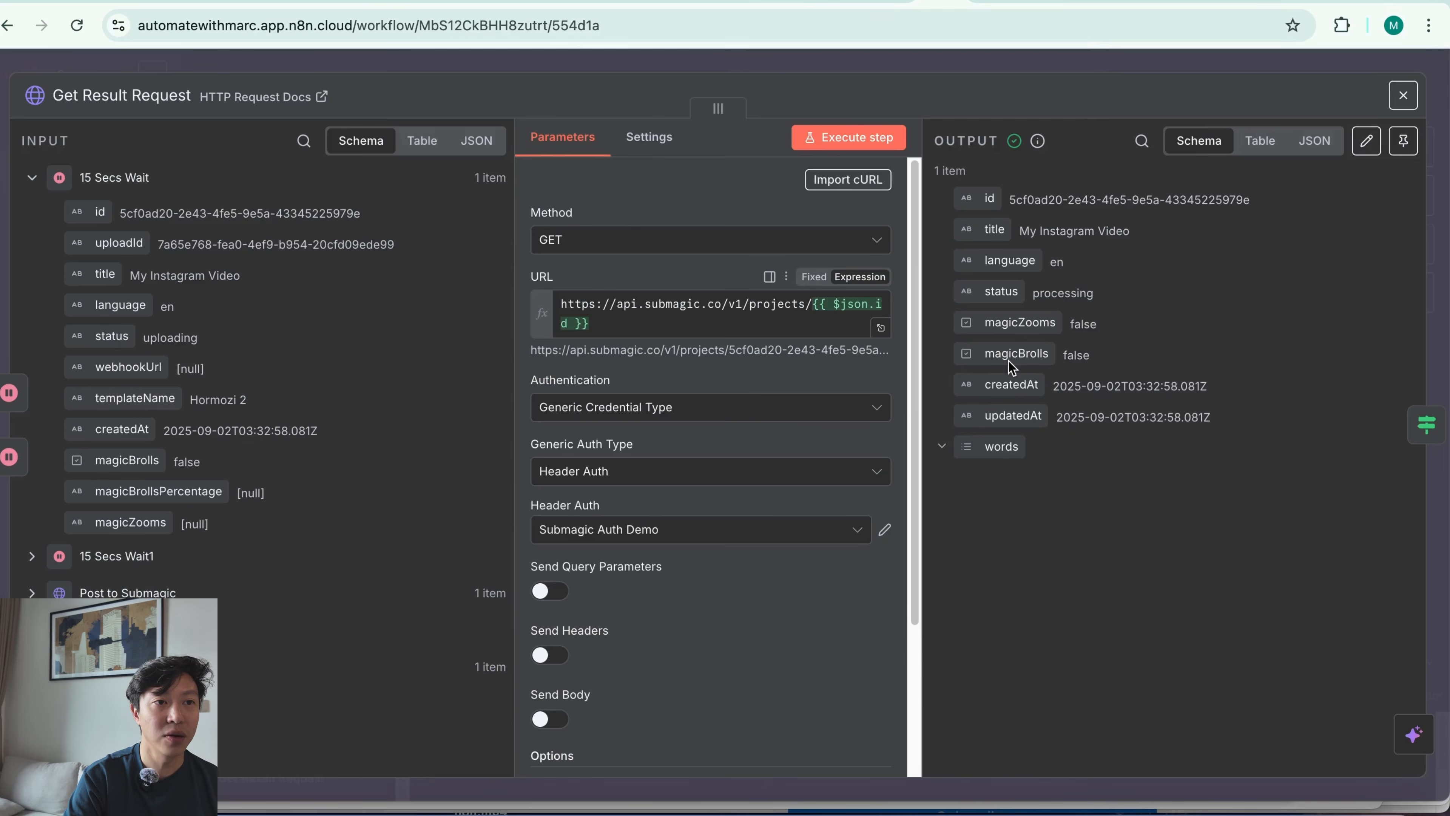
click(1138, 66)
double_click(948, 308)
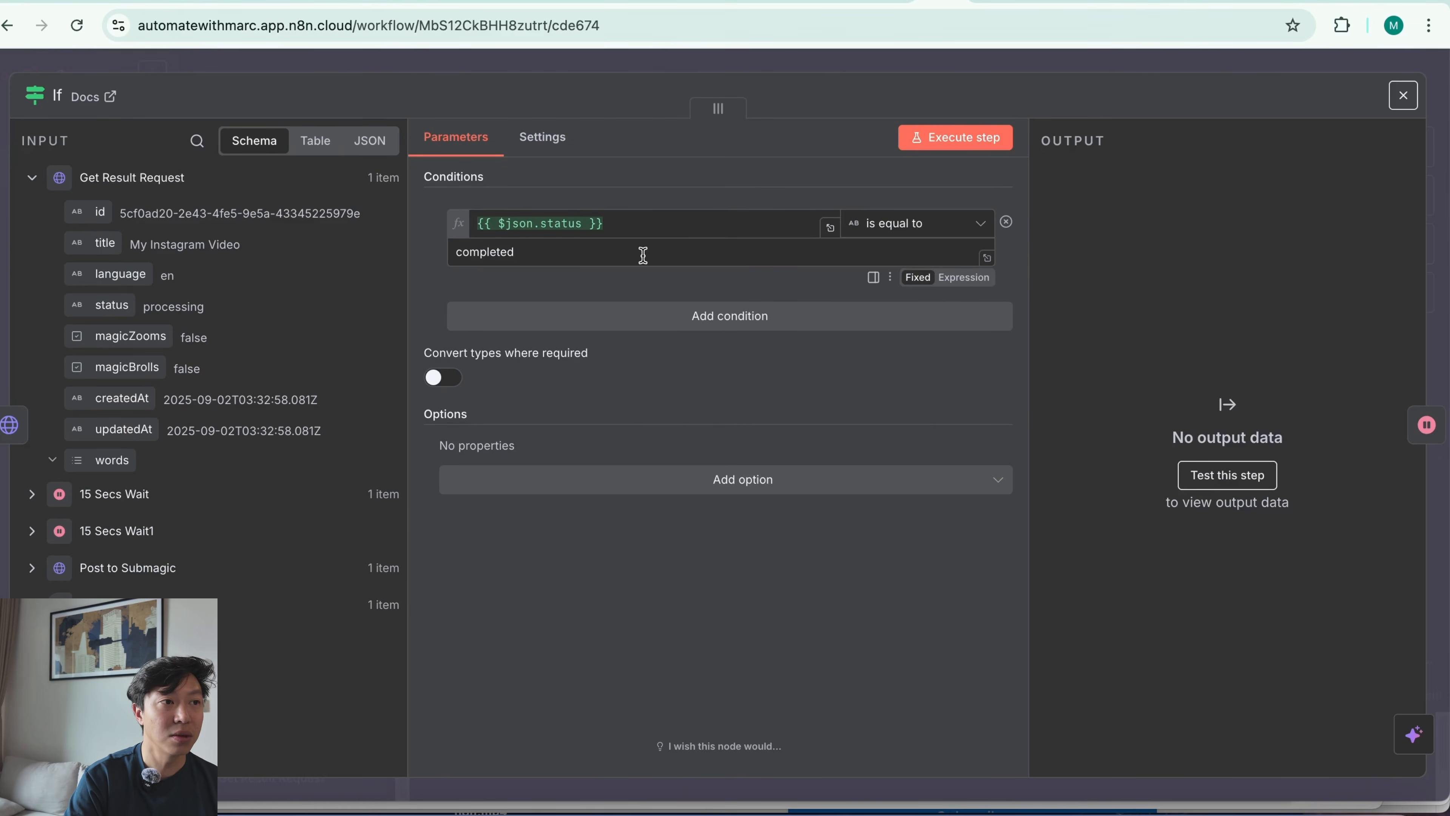
click(1118, 60)
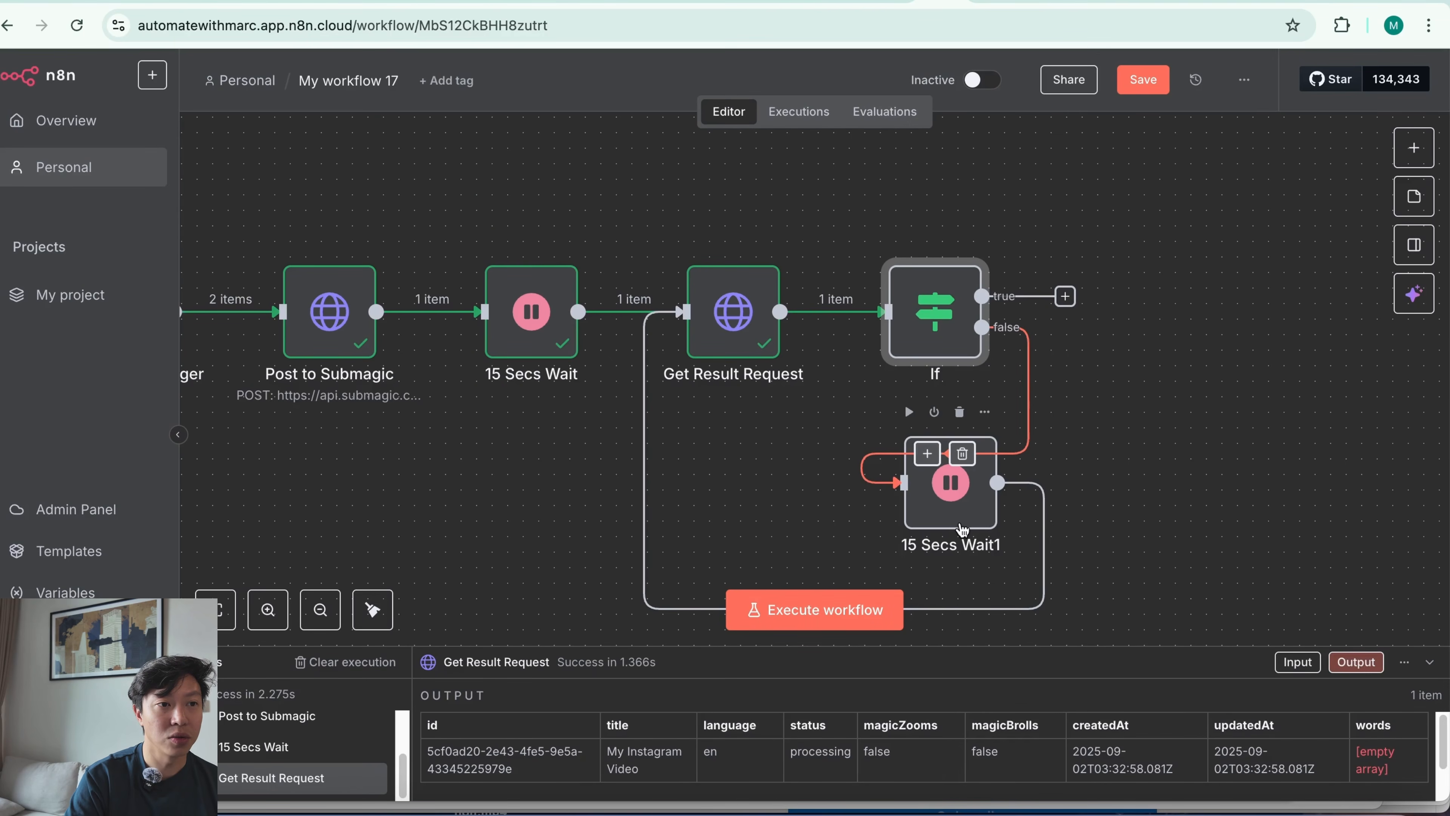
- Test the polling loop by executing the If node, the 15 Secs Wait1 node and the Get Result Request node in turn
mouse_move(962, 464)
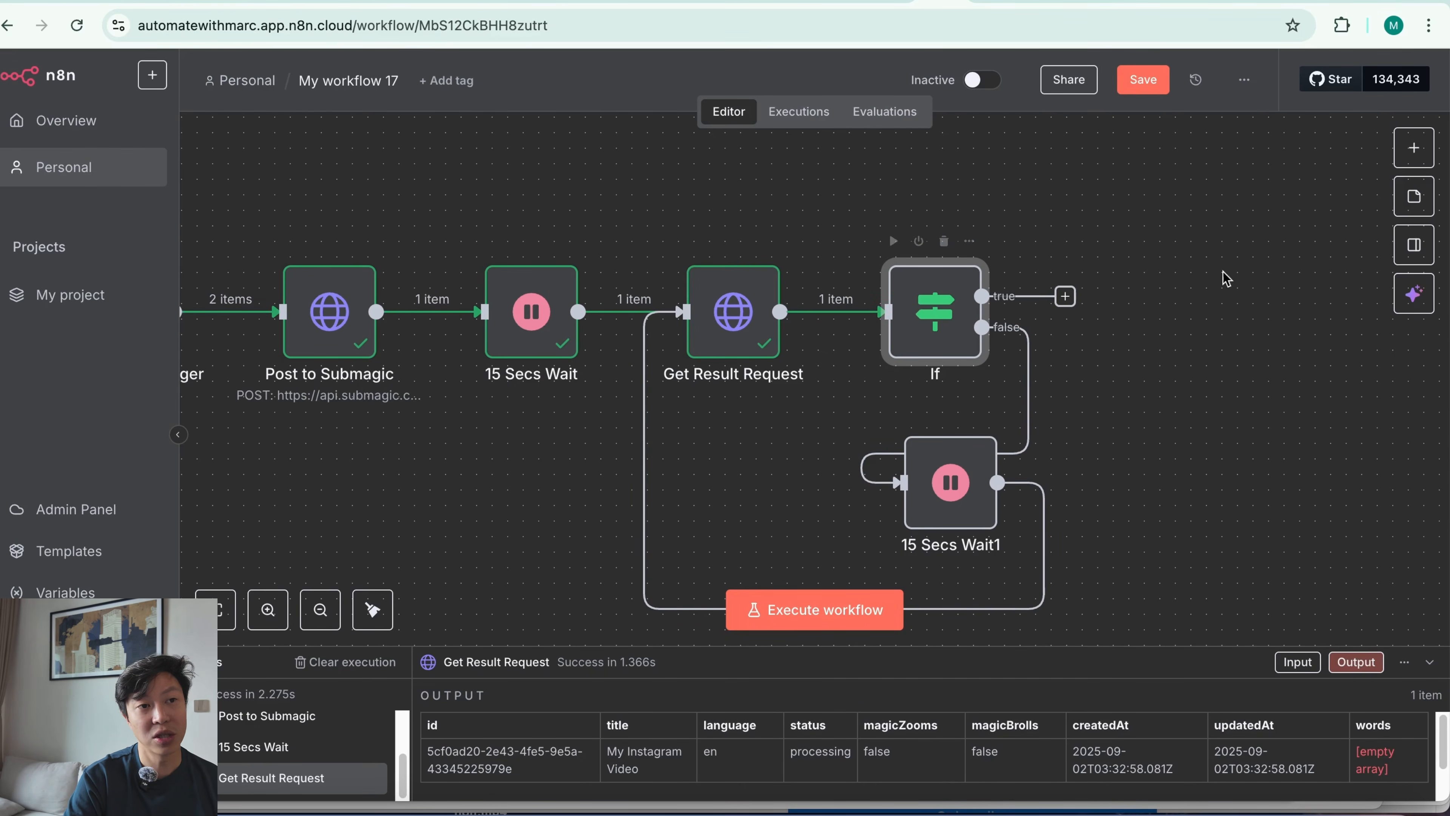
click(893, 241)
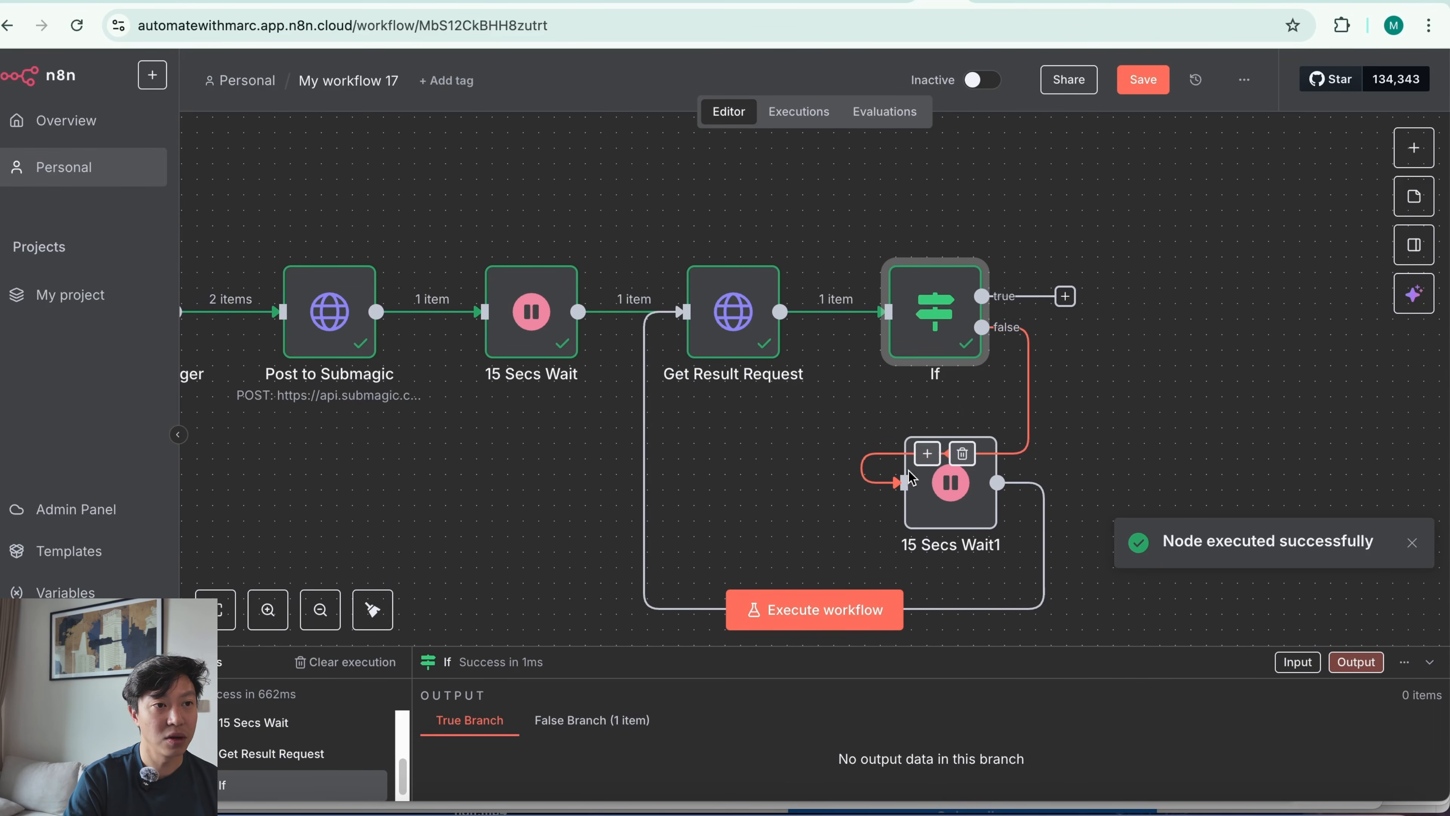
click(908, 411)
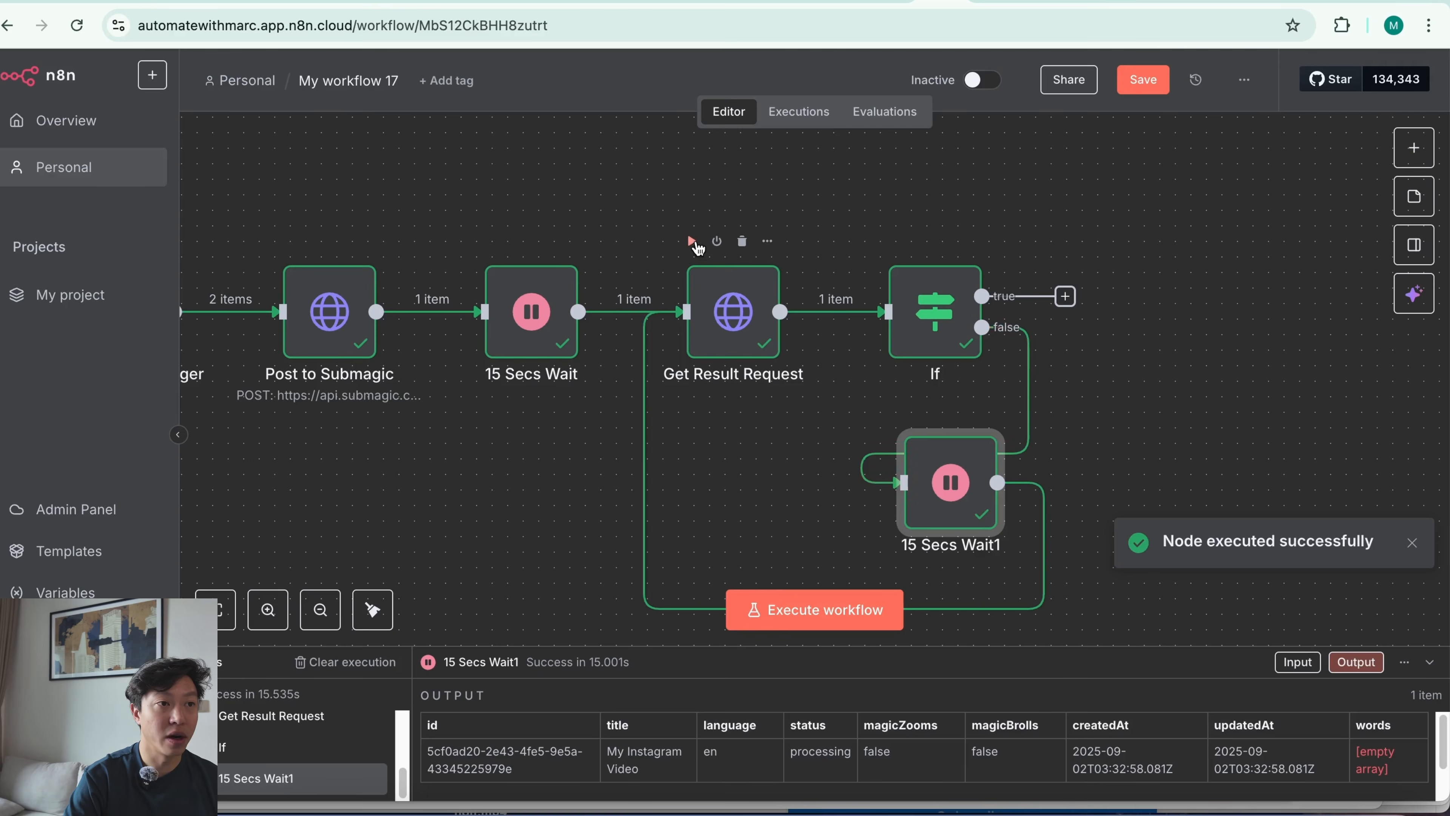
click(692, 242)
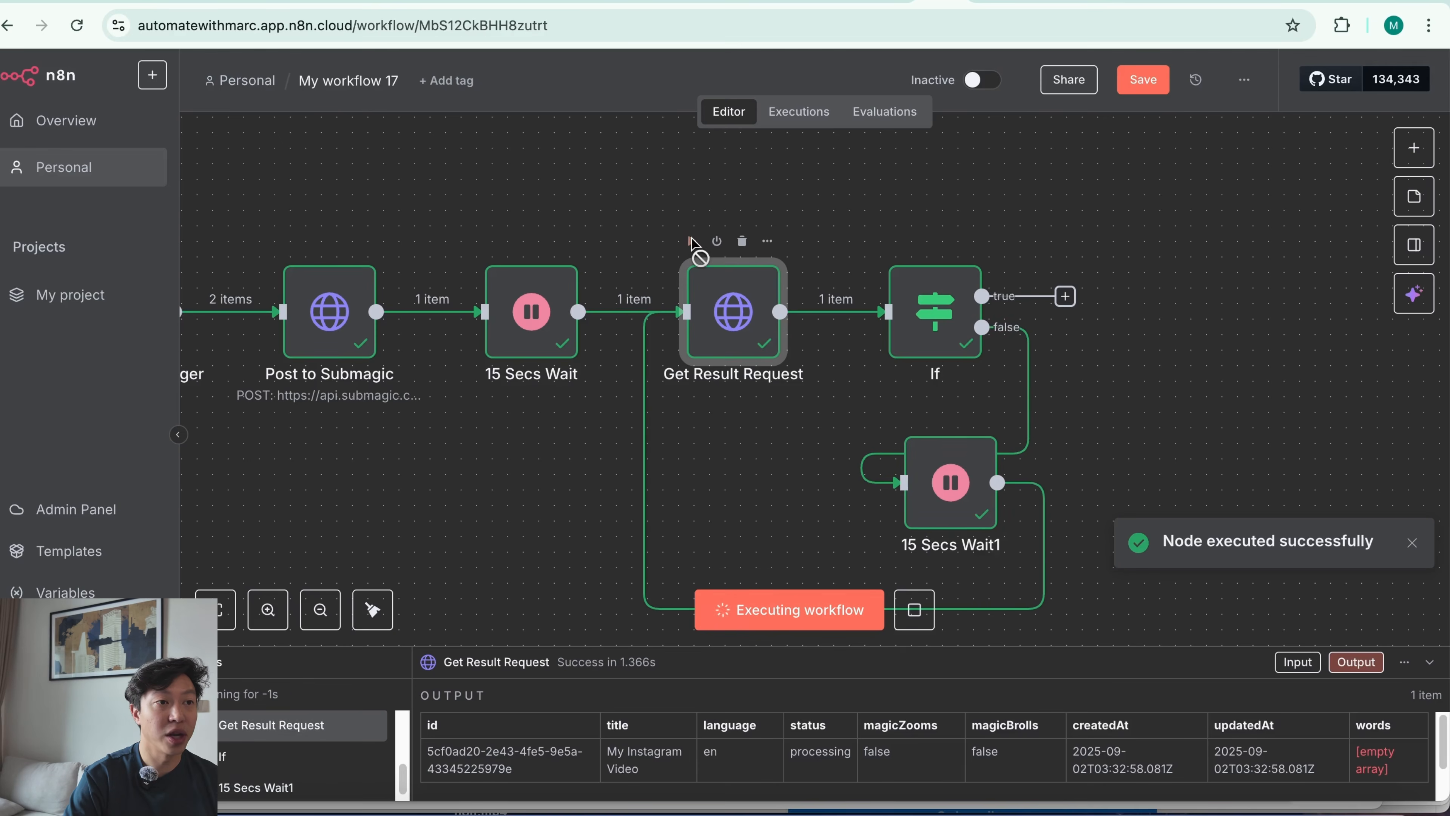
- Check the project status in the Get Result Request node's output and return to the canvas
double_click(743, 316)
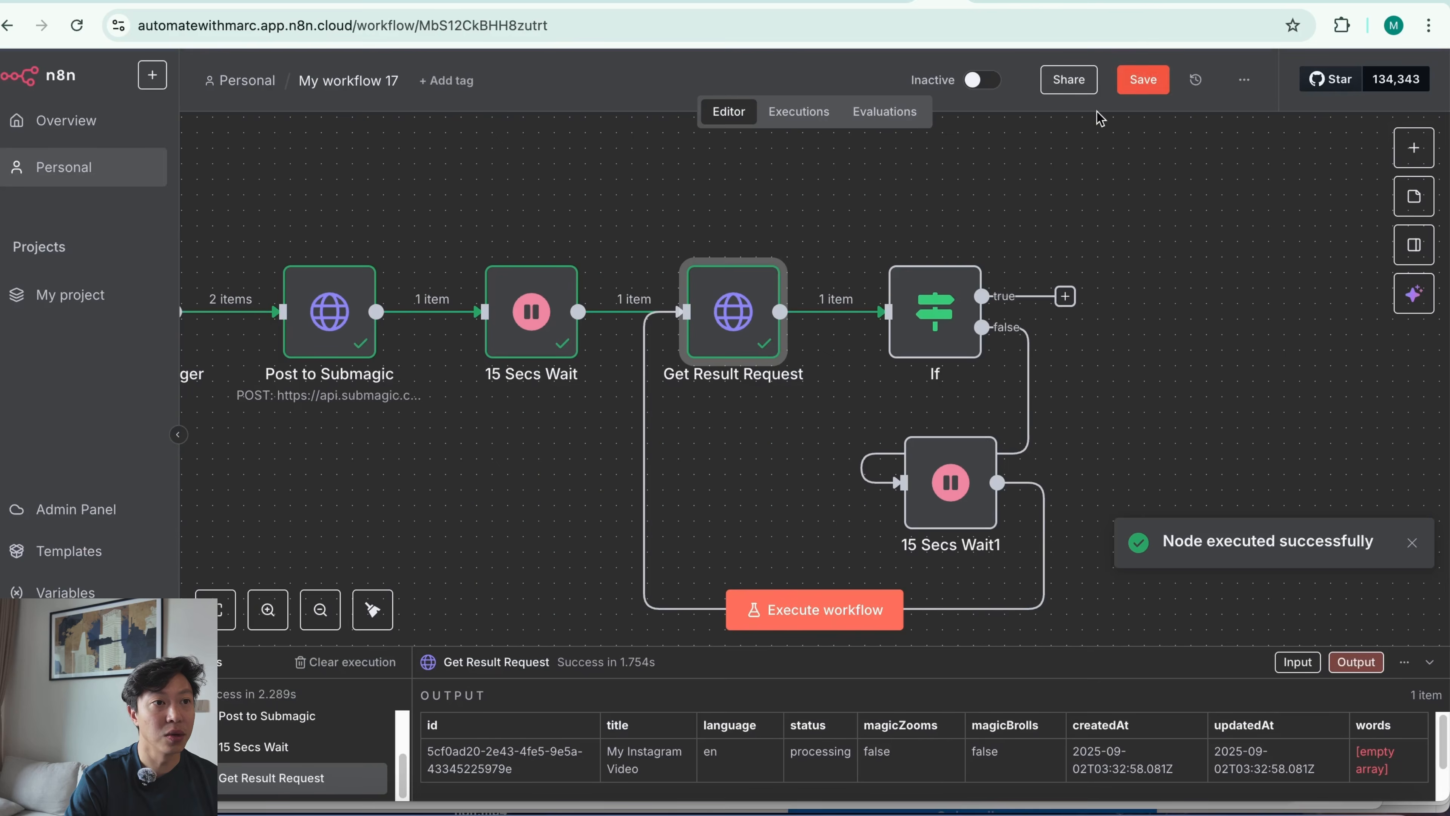
click(1158, 65)
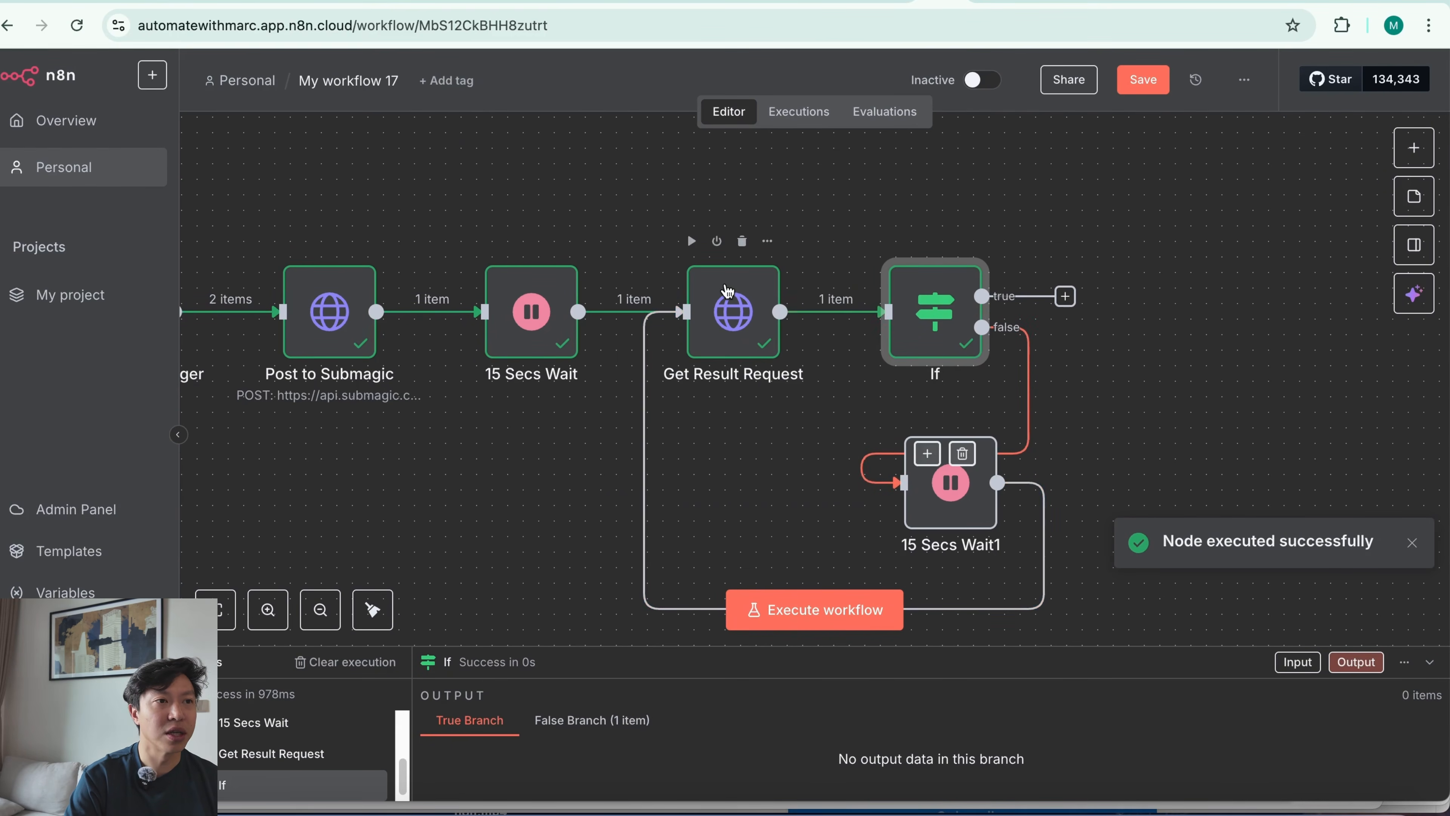
double_click(733, 320)
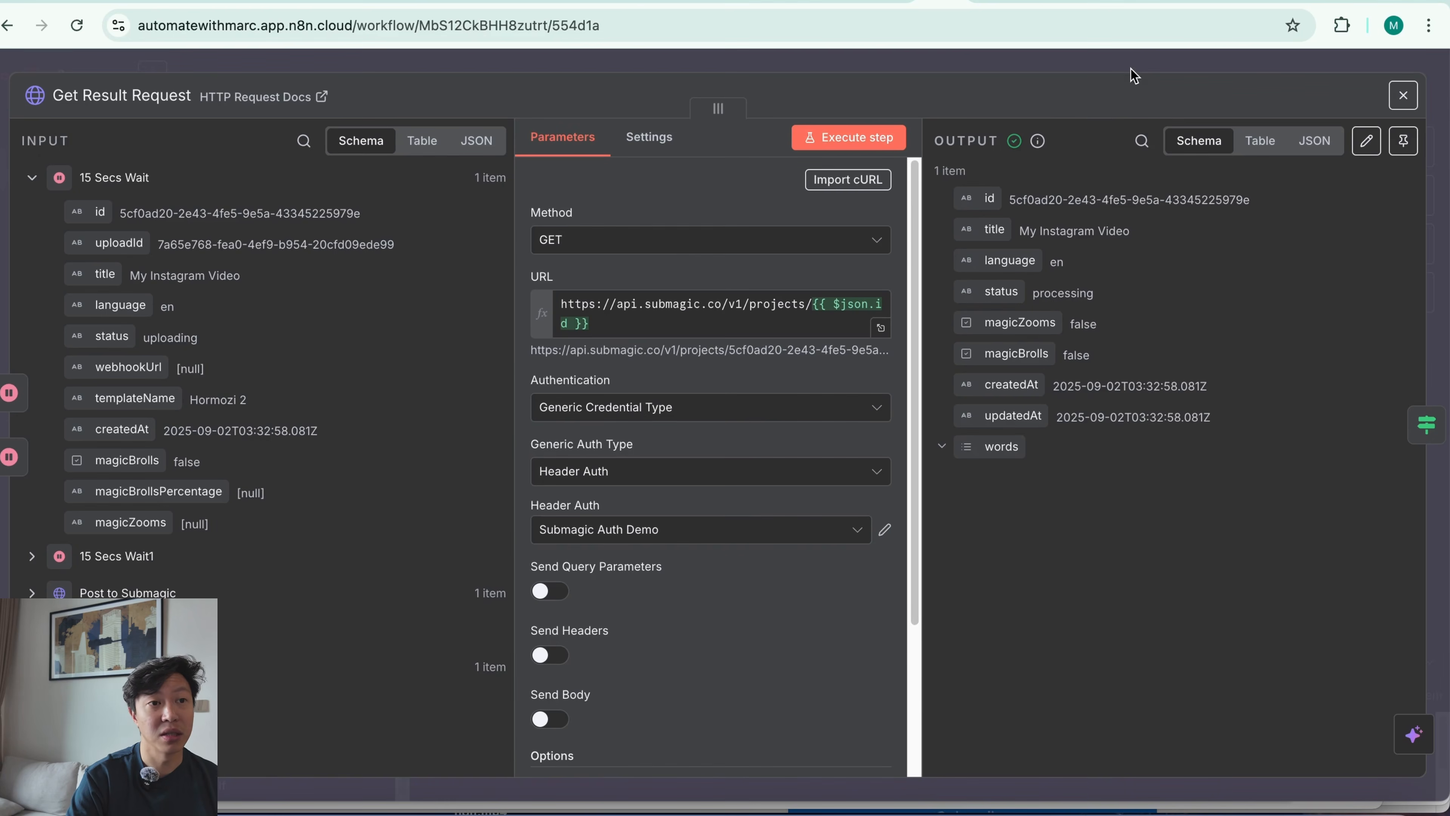
key(Escape)
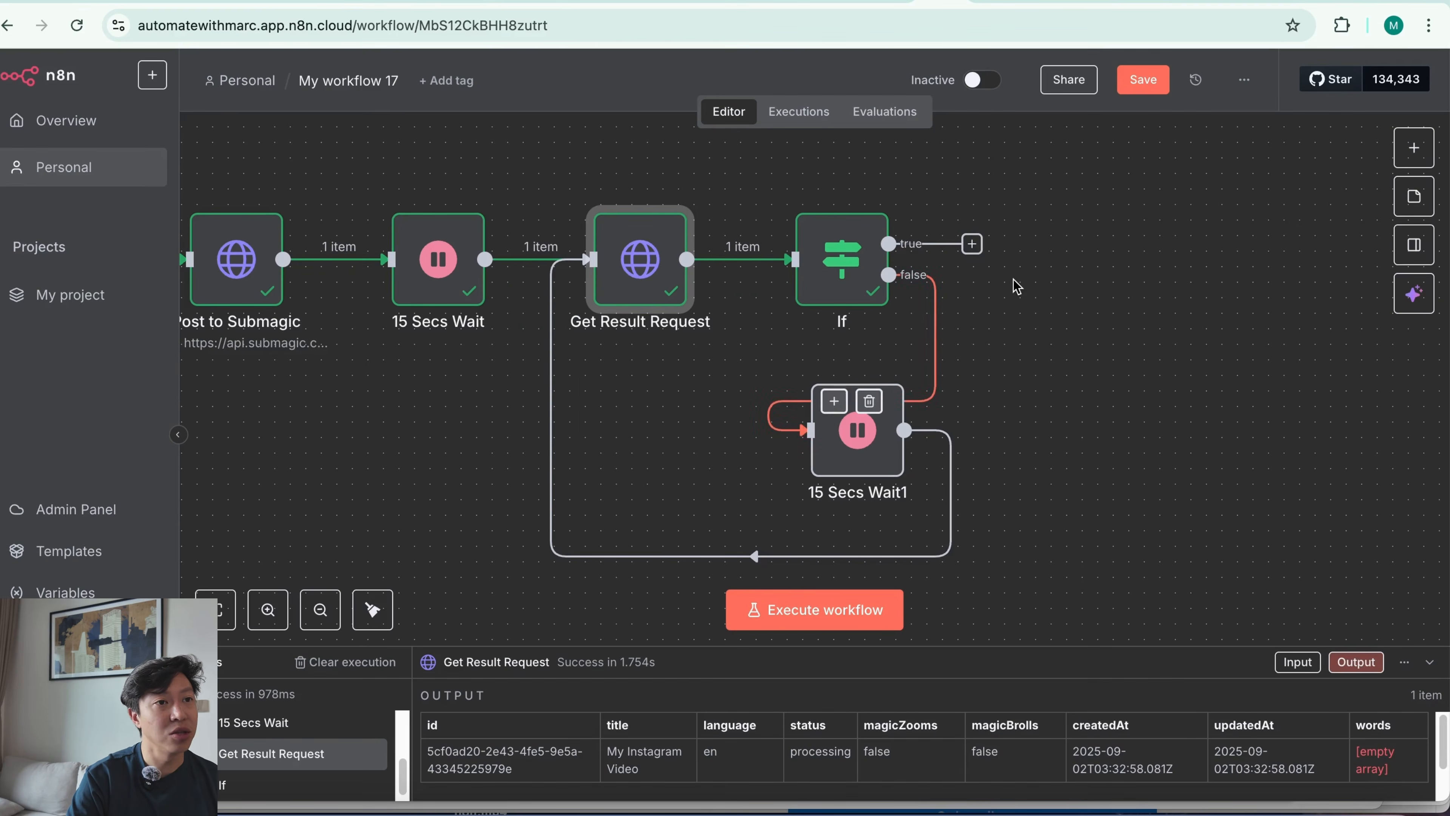
- Add an HTTP Request node to the If node's true branch, rename it Download Node, and return to the canvas
click(972, 245)
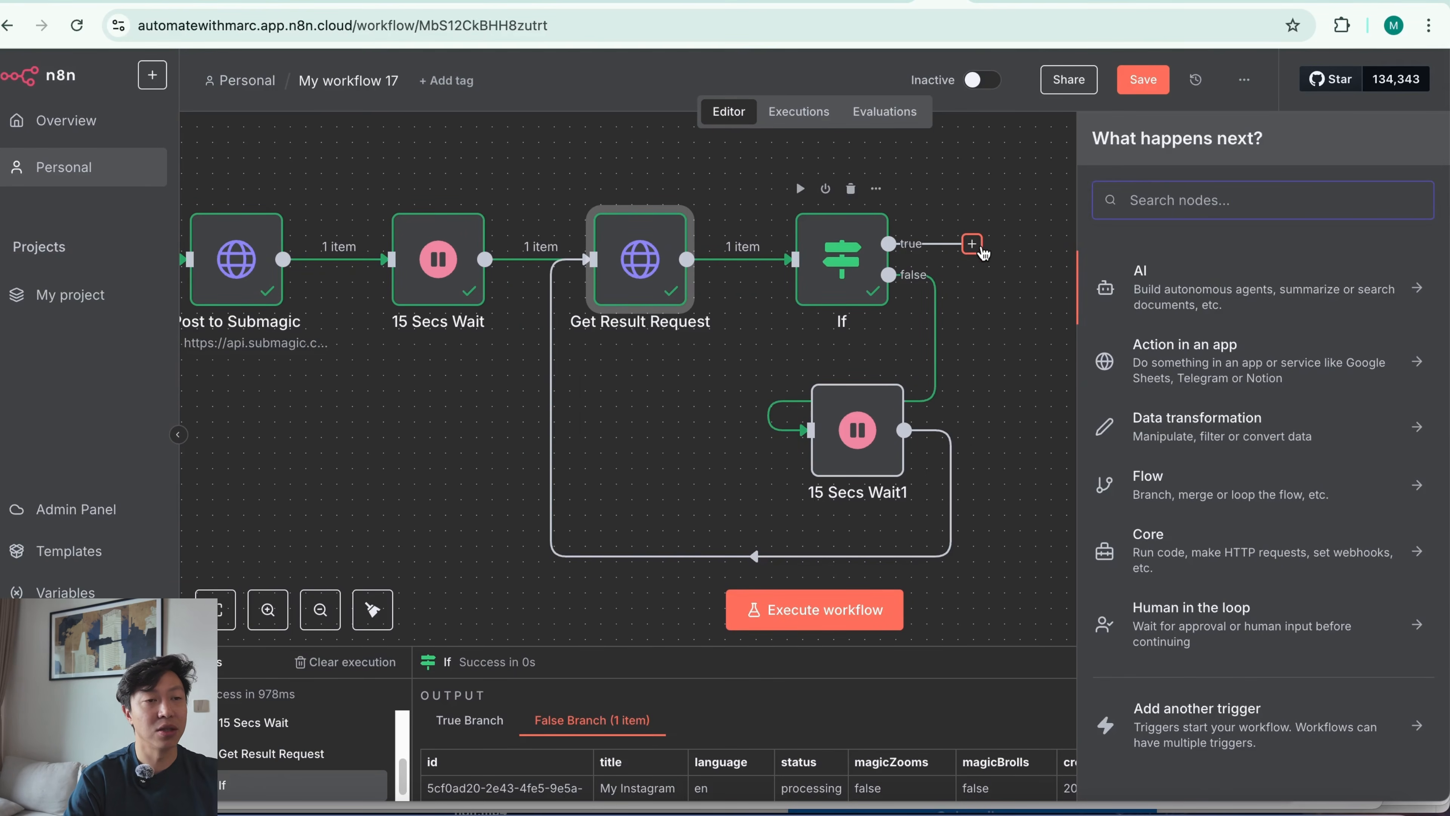
text(htt)
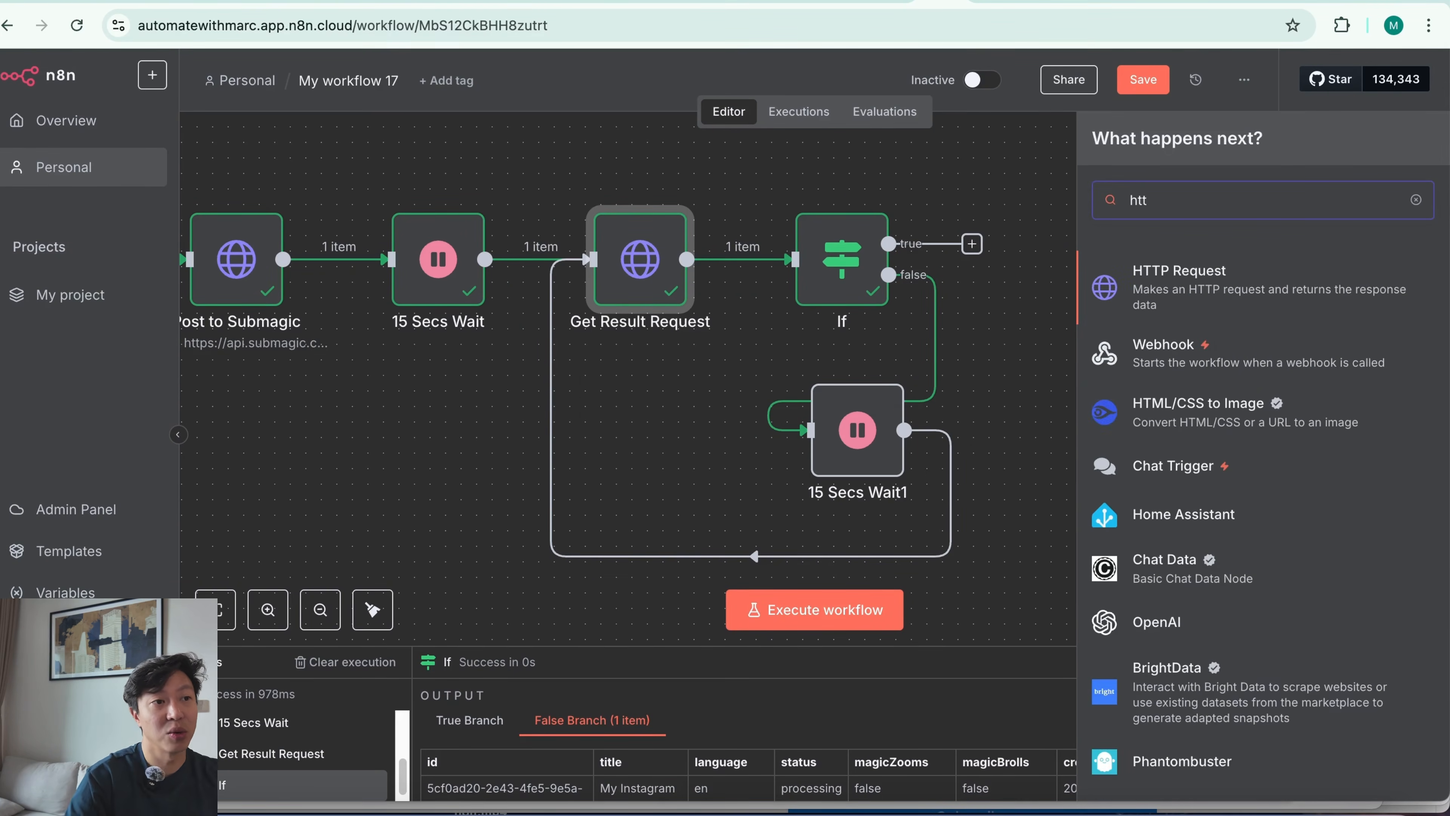
click(1290, 294)
click(88, 98)
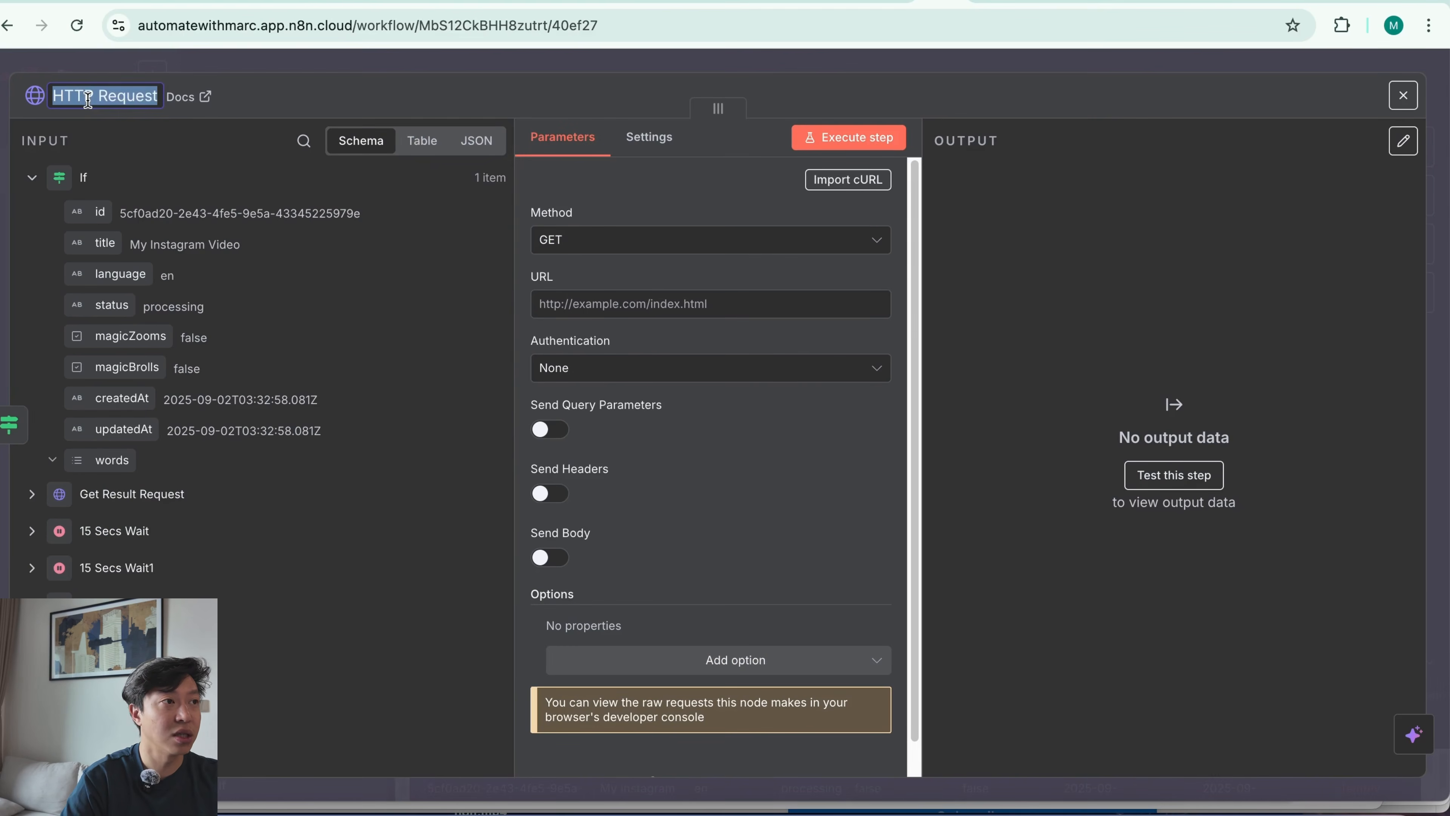
text(Download )
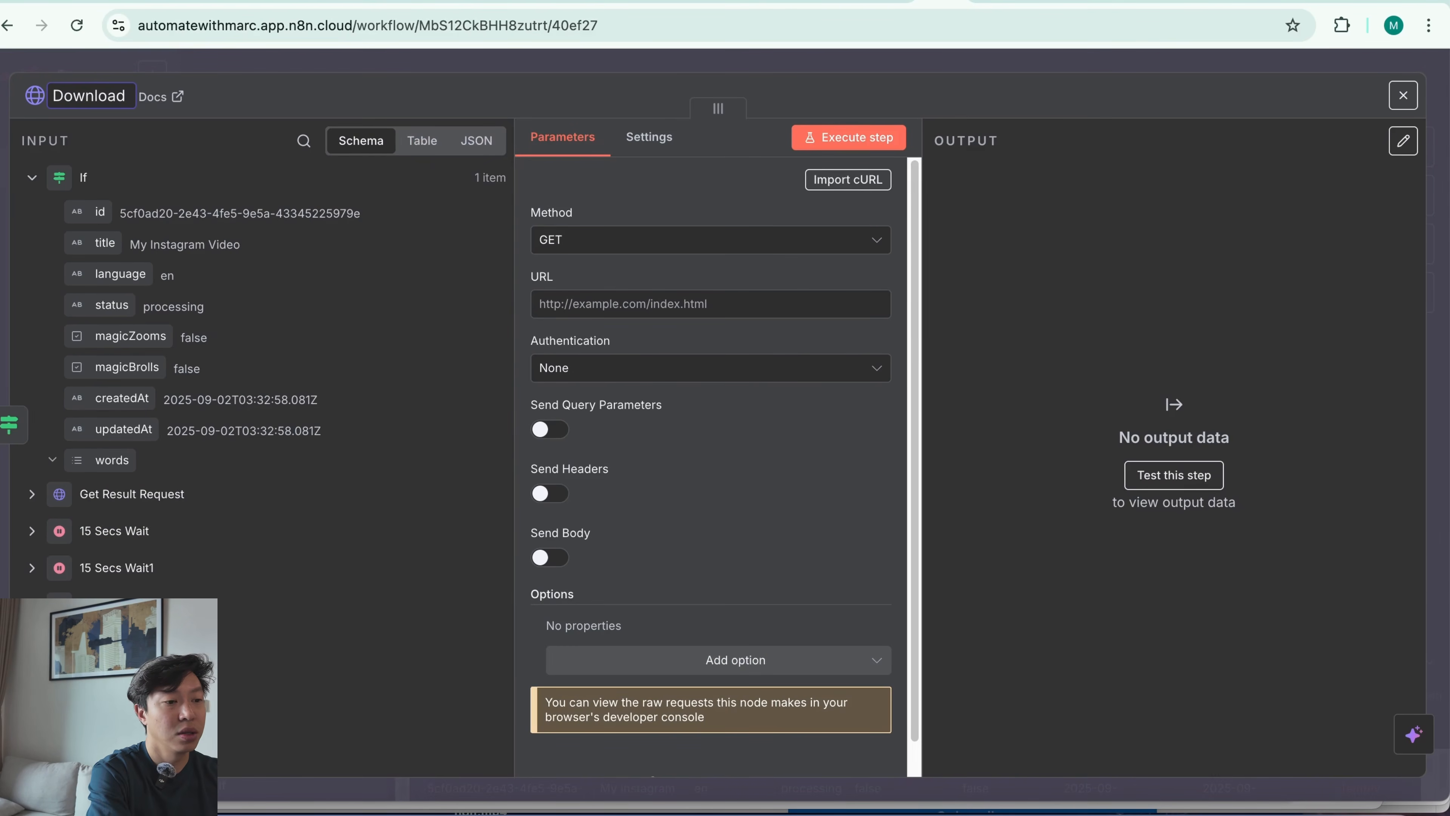
text(Node)
key(Return)
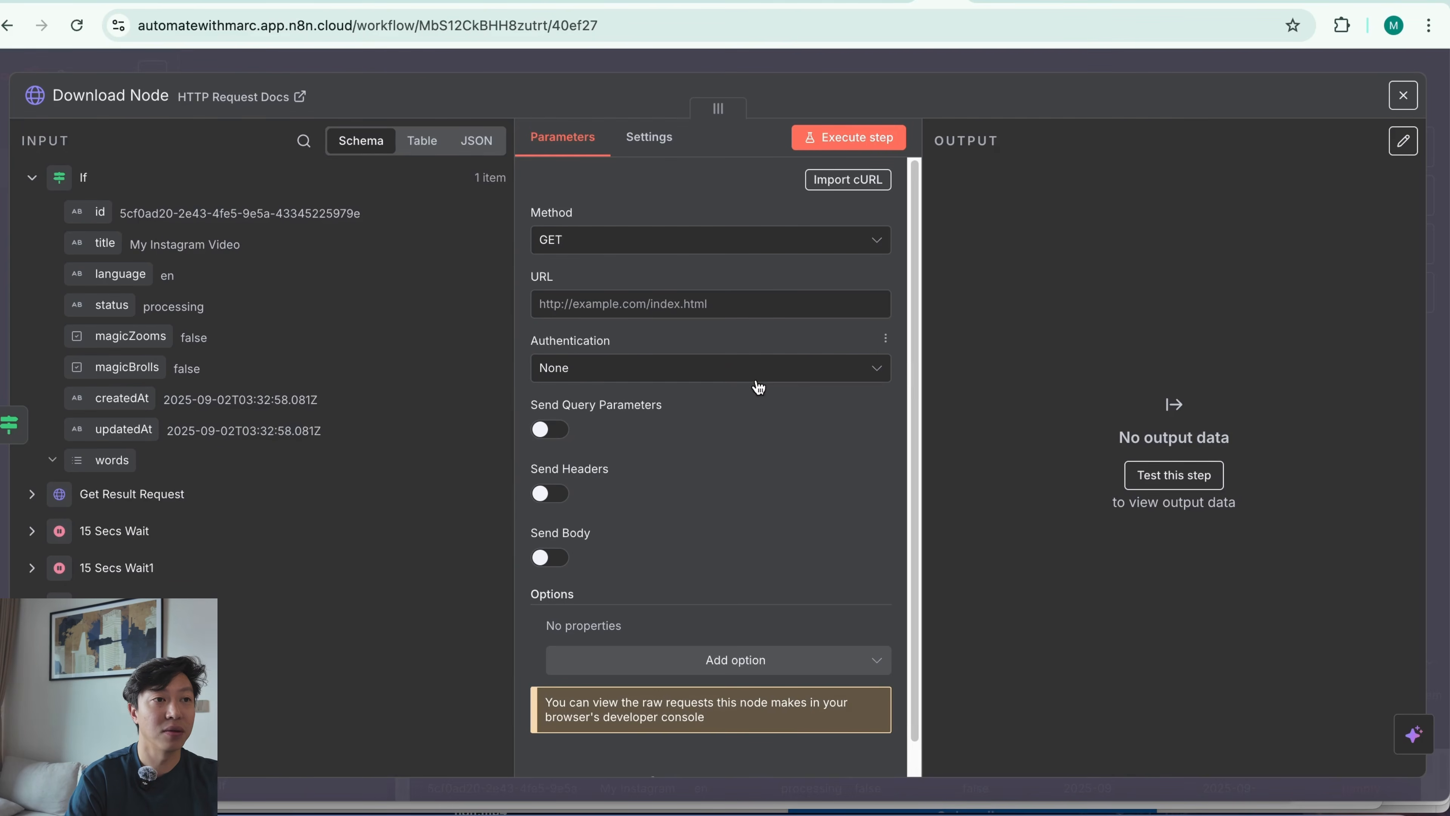
click(1171, 71)
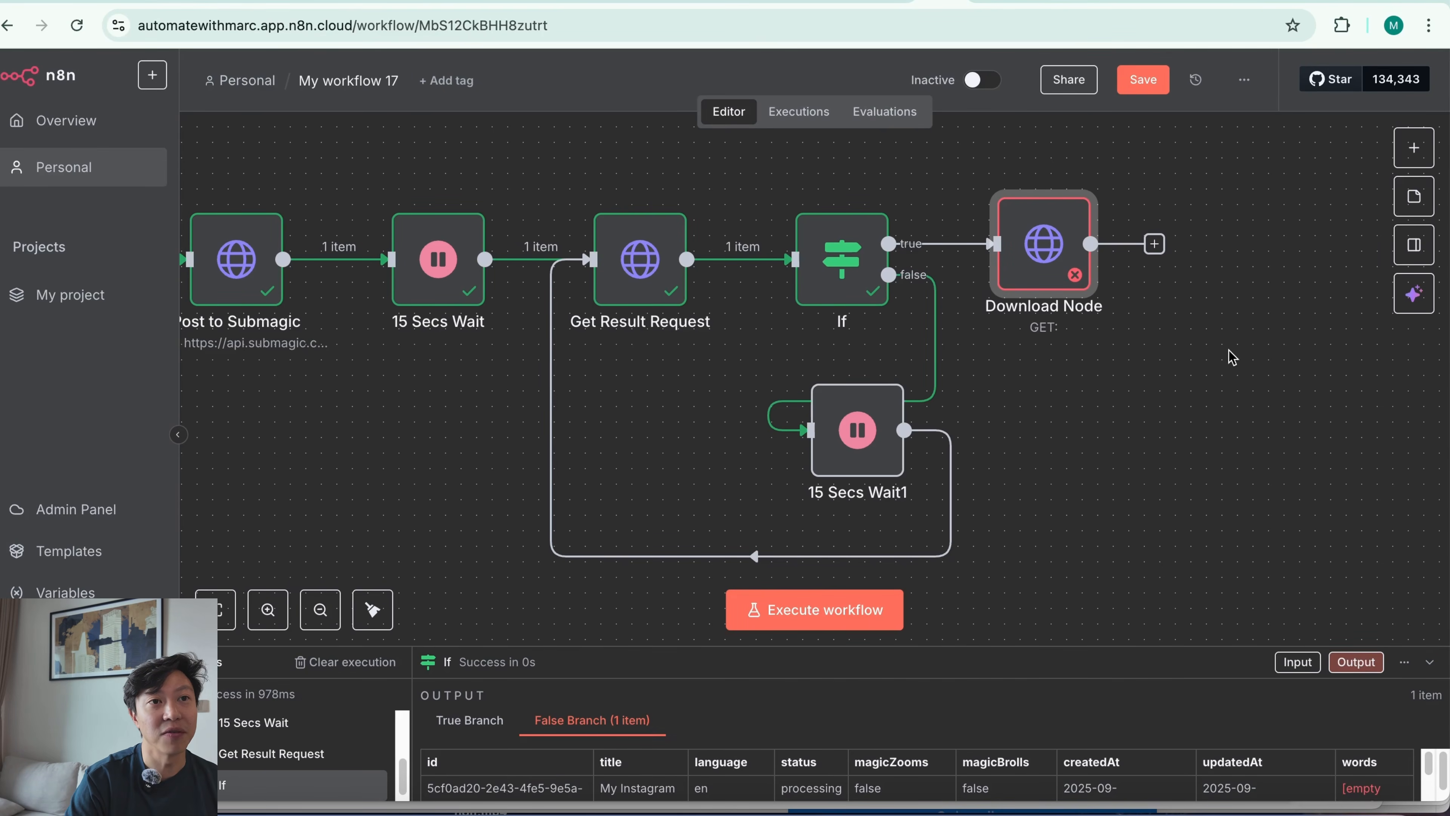
- Switch to Google Drive and preview the uploaded video in the Submagic Video Folder
click(1252, 1)
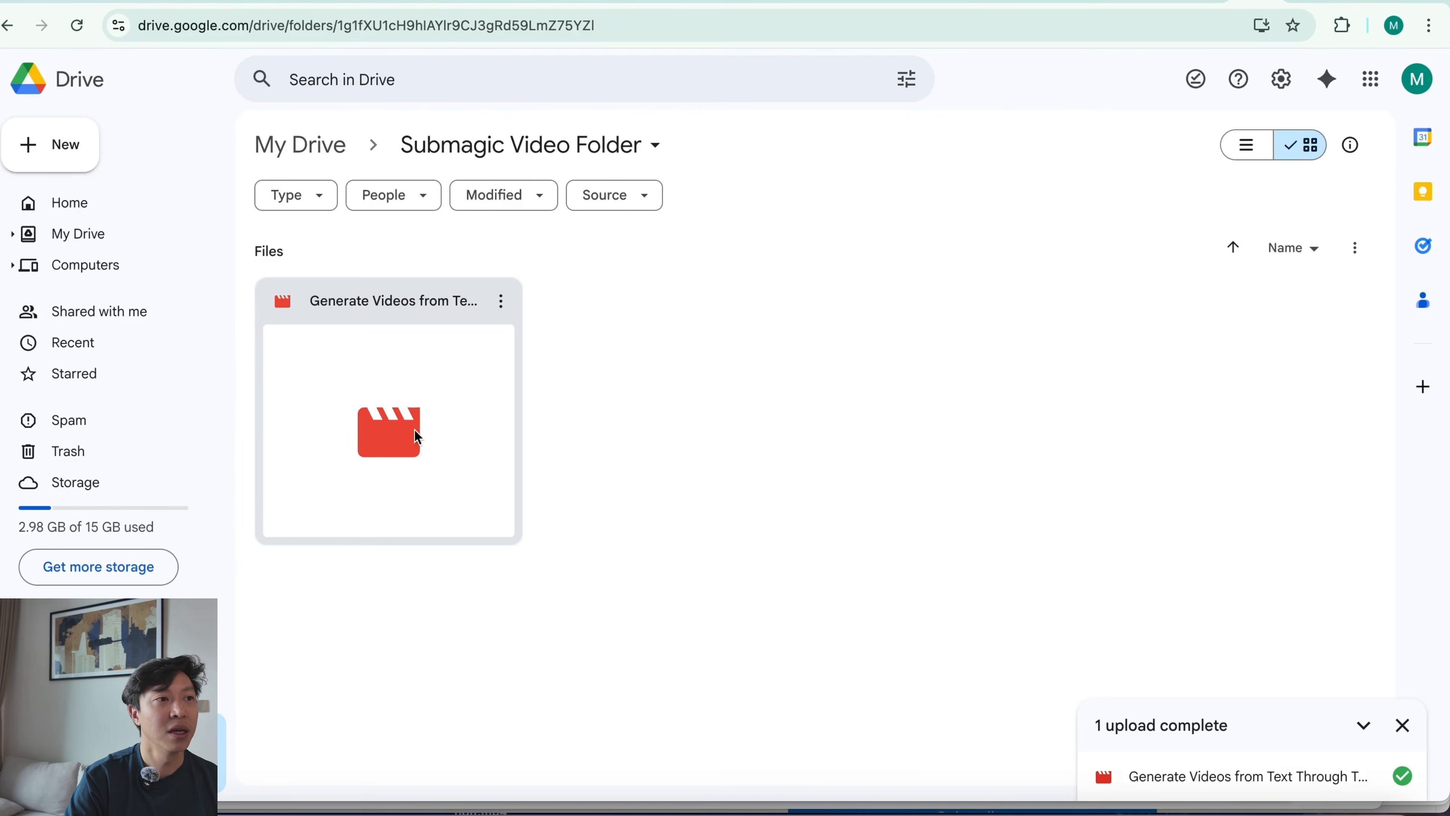
double_click(411, 408)
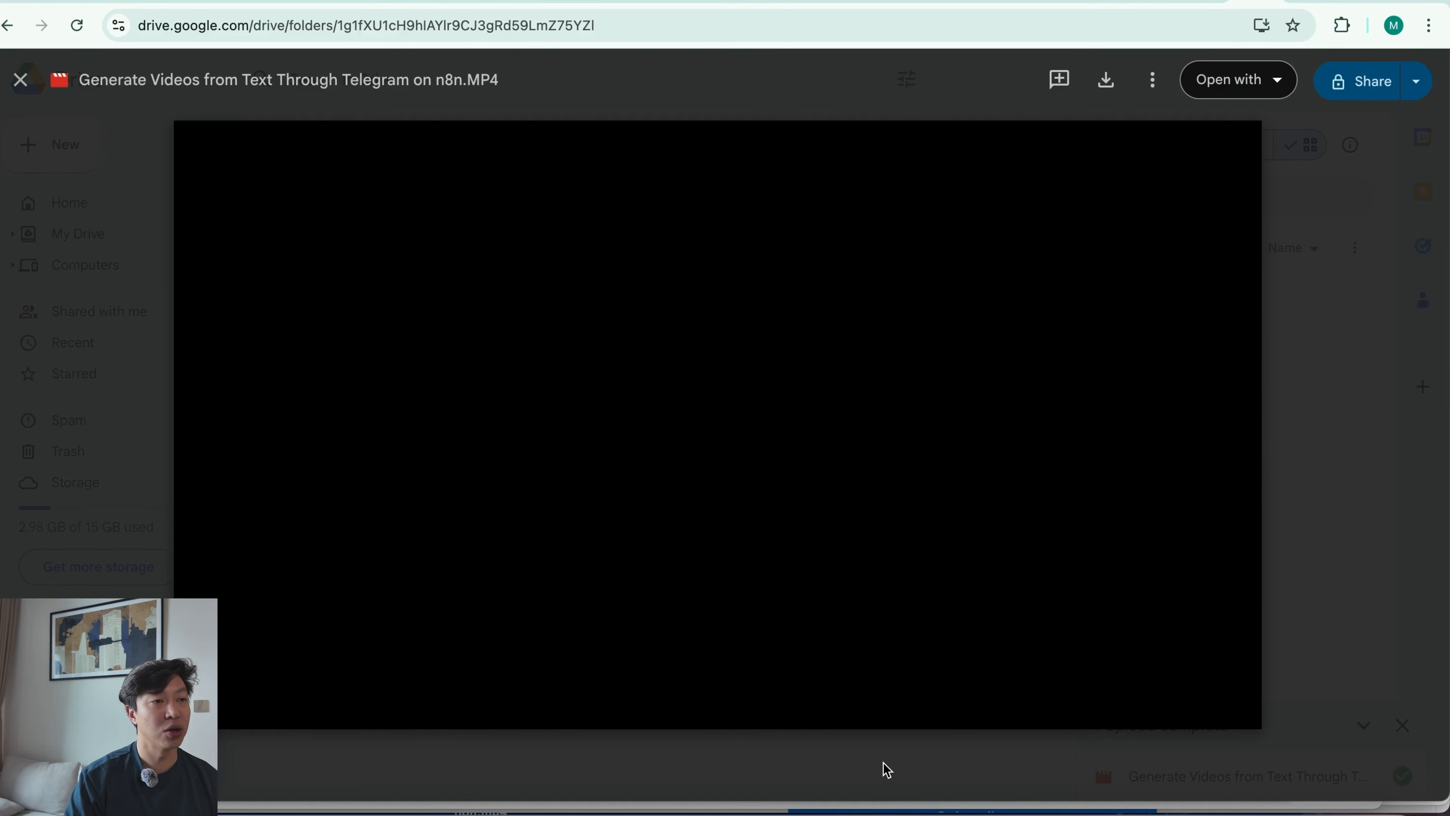
click(885, 766)
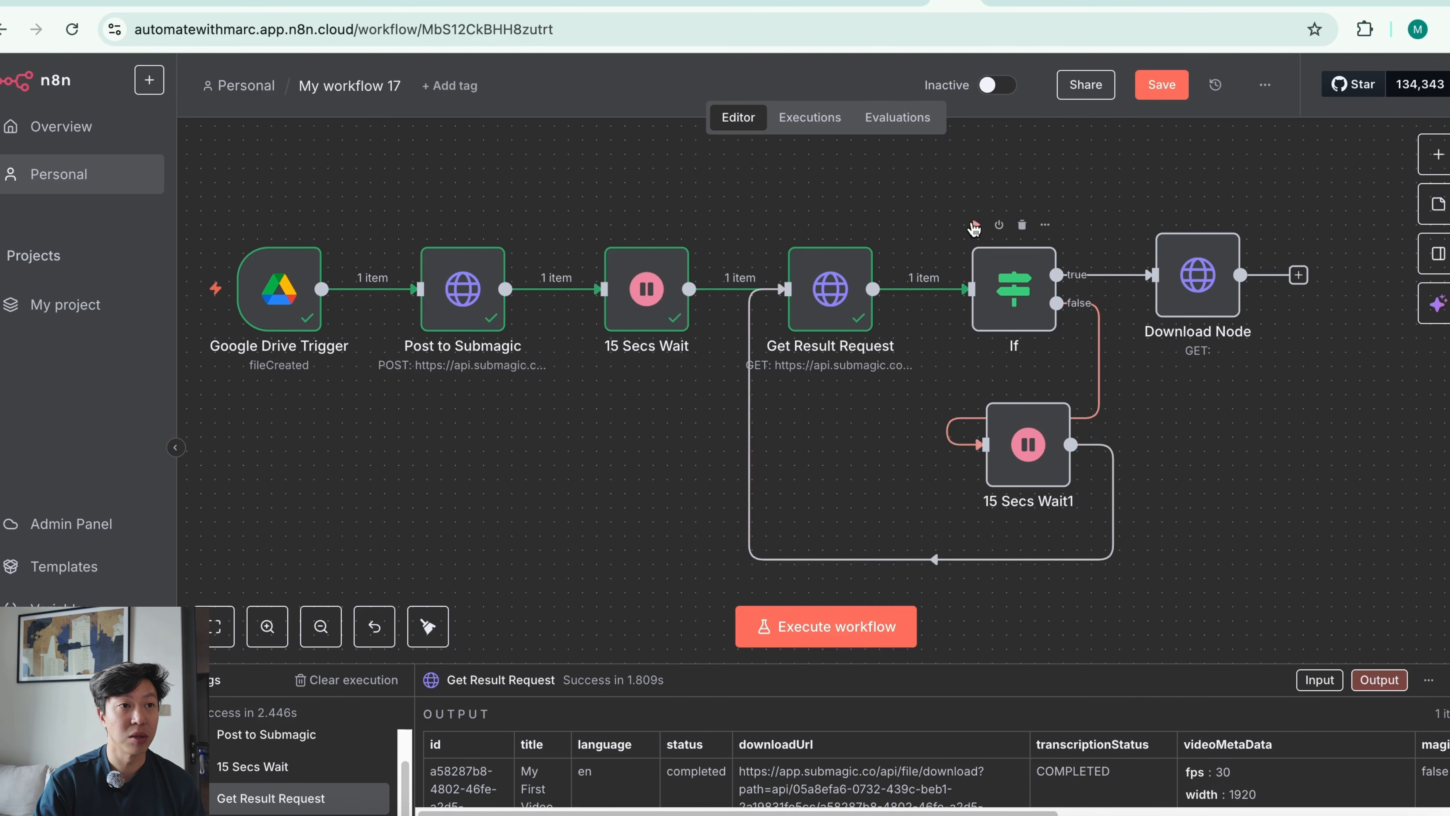
- Run the If node, set the Download Node's URL to {{ $json.downloadUrl }} from its output, and execute the Download Node
click(974, 226)
scroll(970, 342, right, 5)
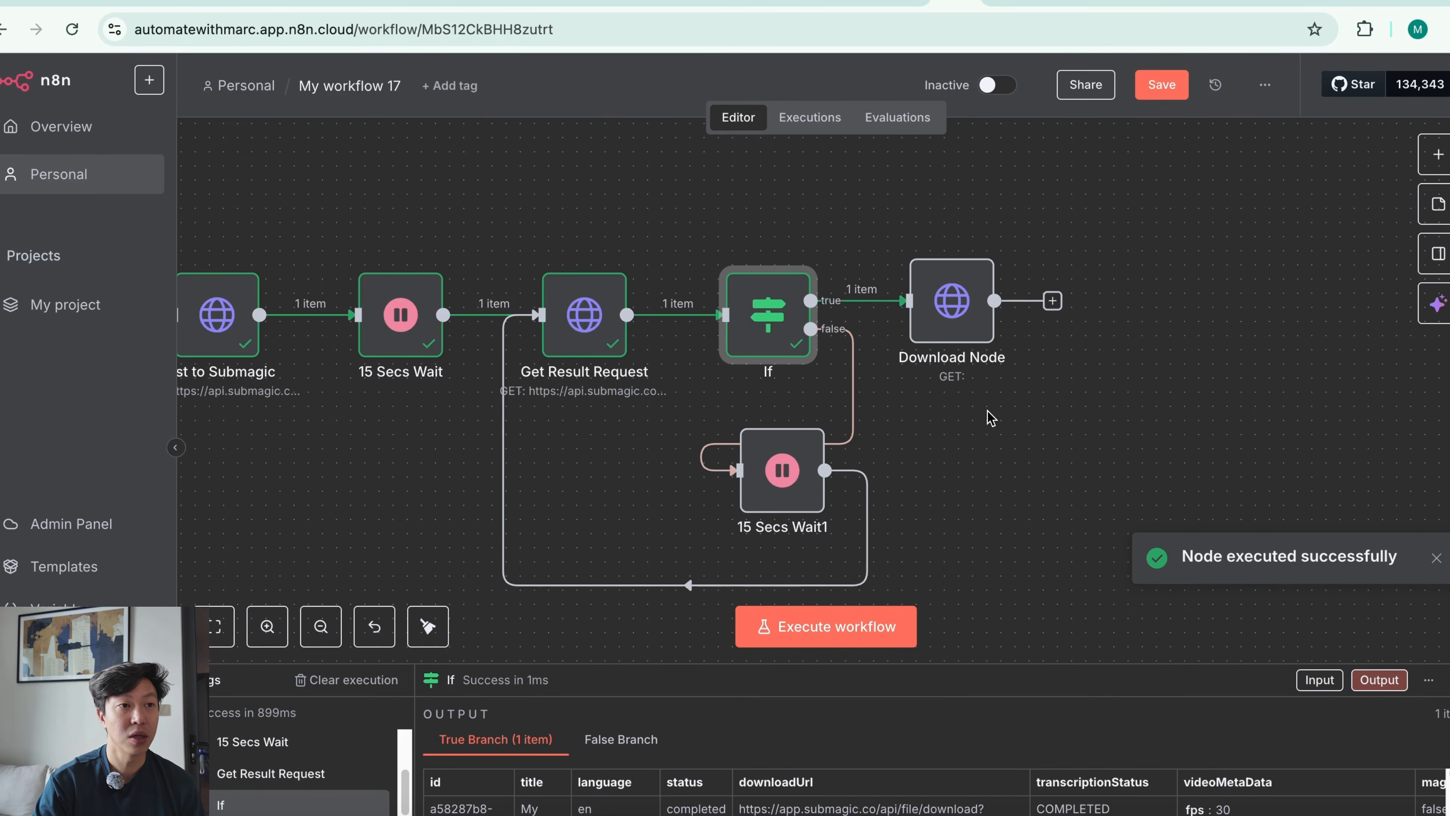
double_click(958, 314)
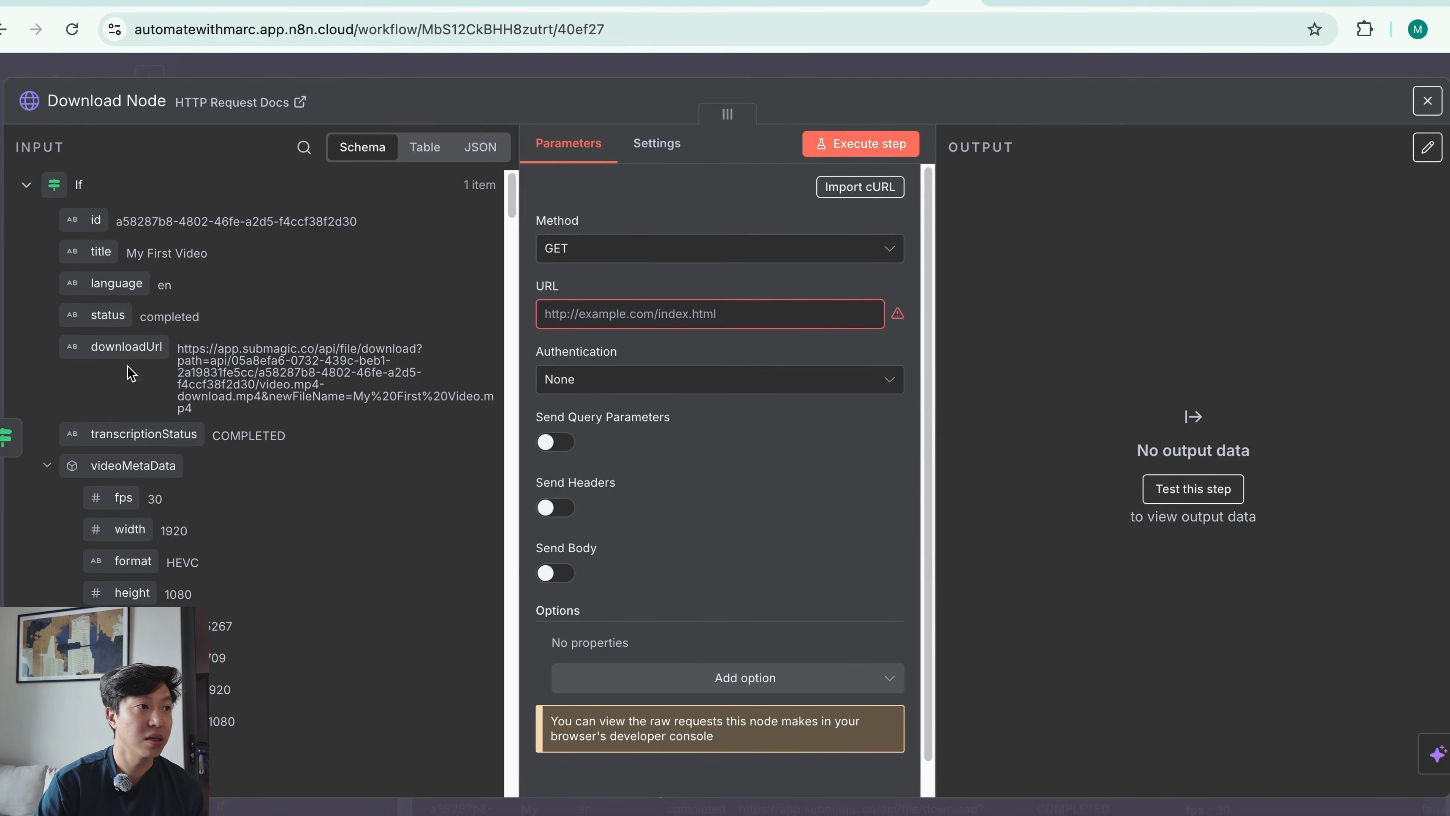
drag(96, 347, 611, 318)
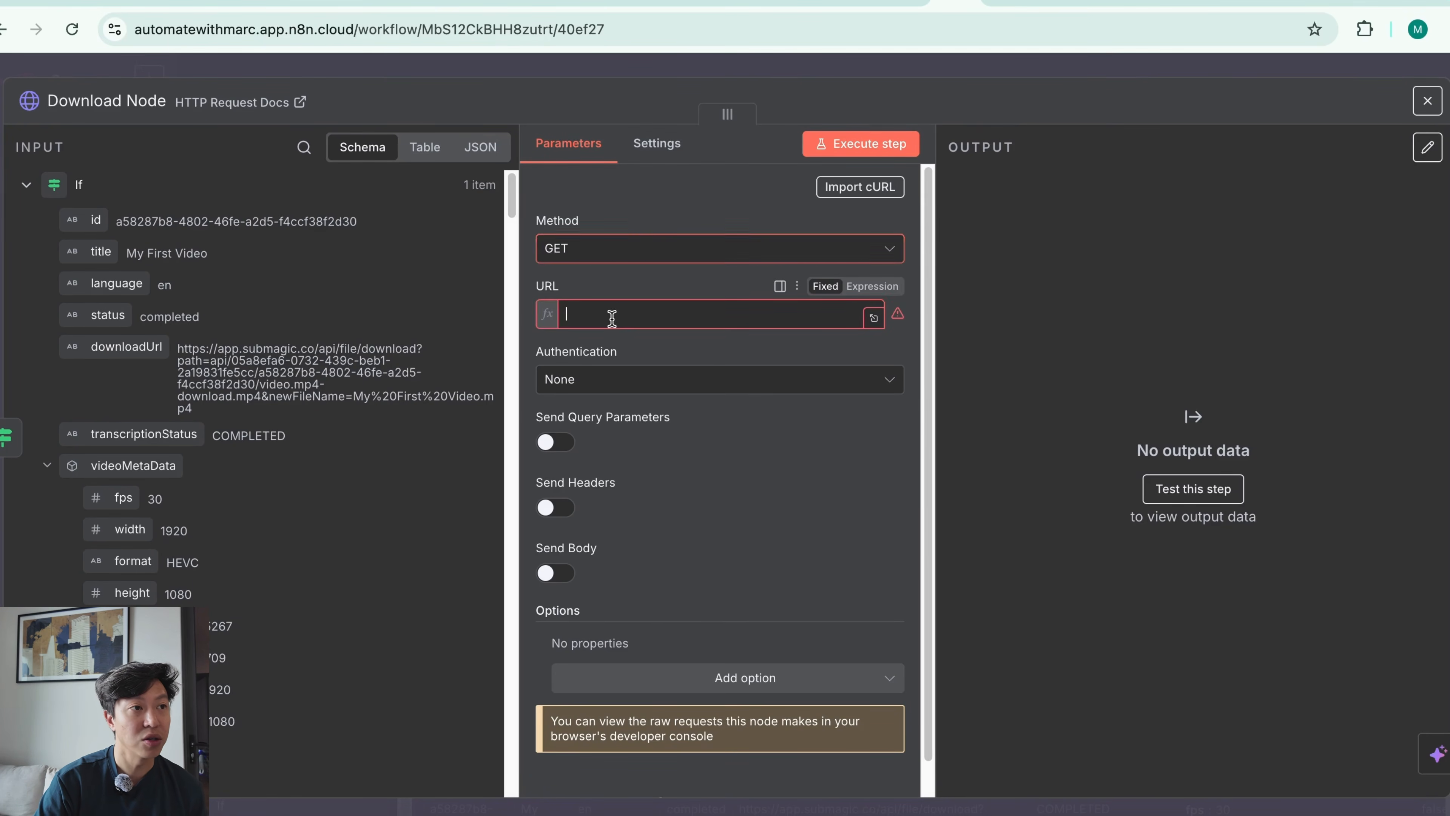
click(614, 286)
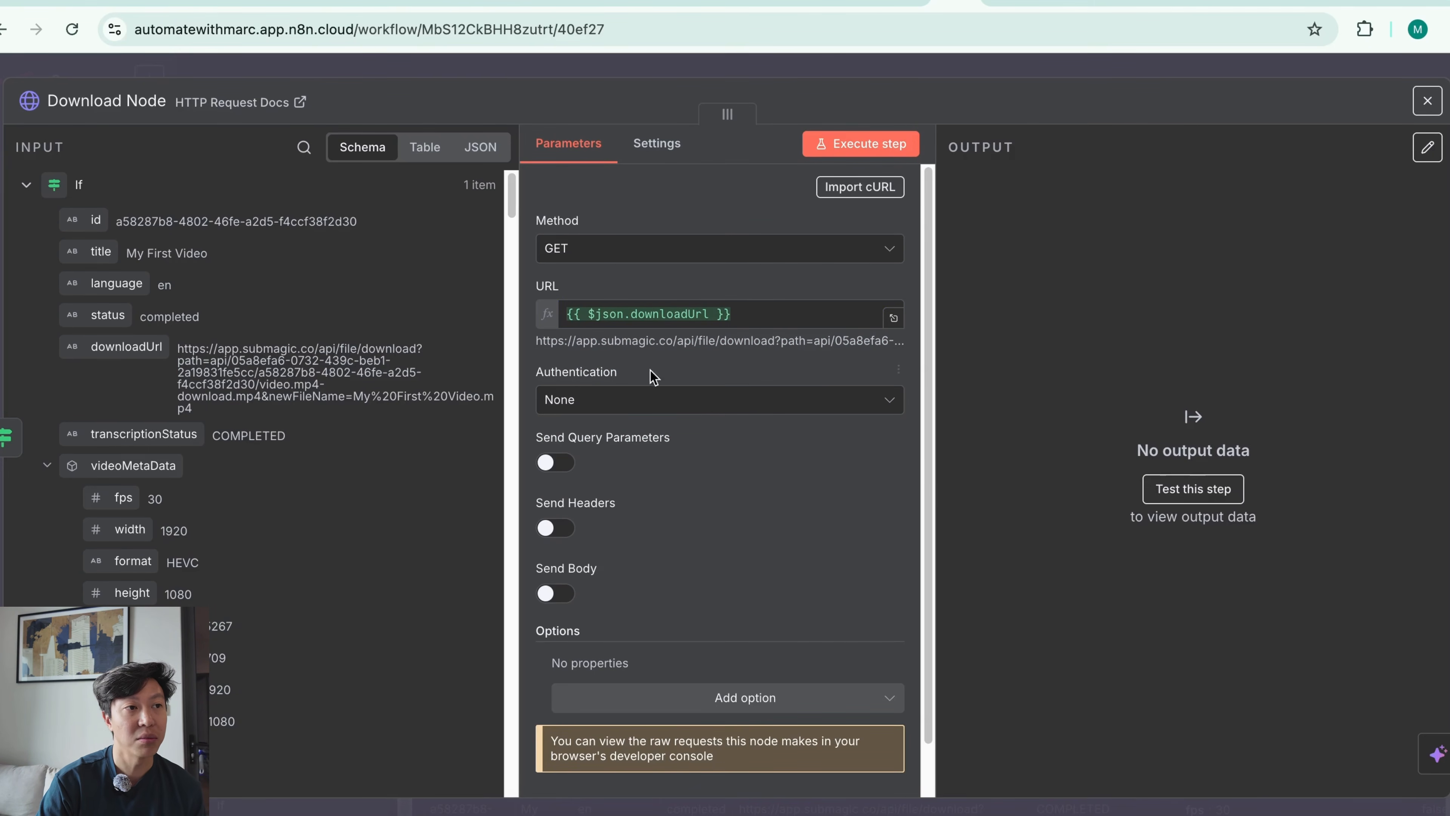
click(876, 148)
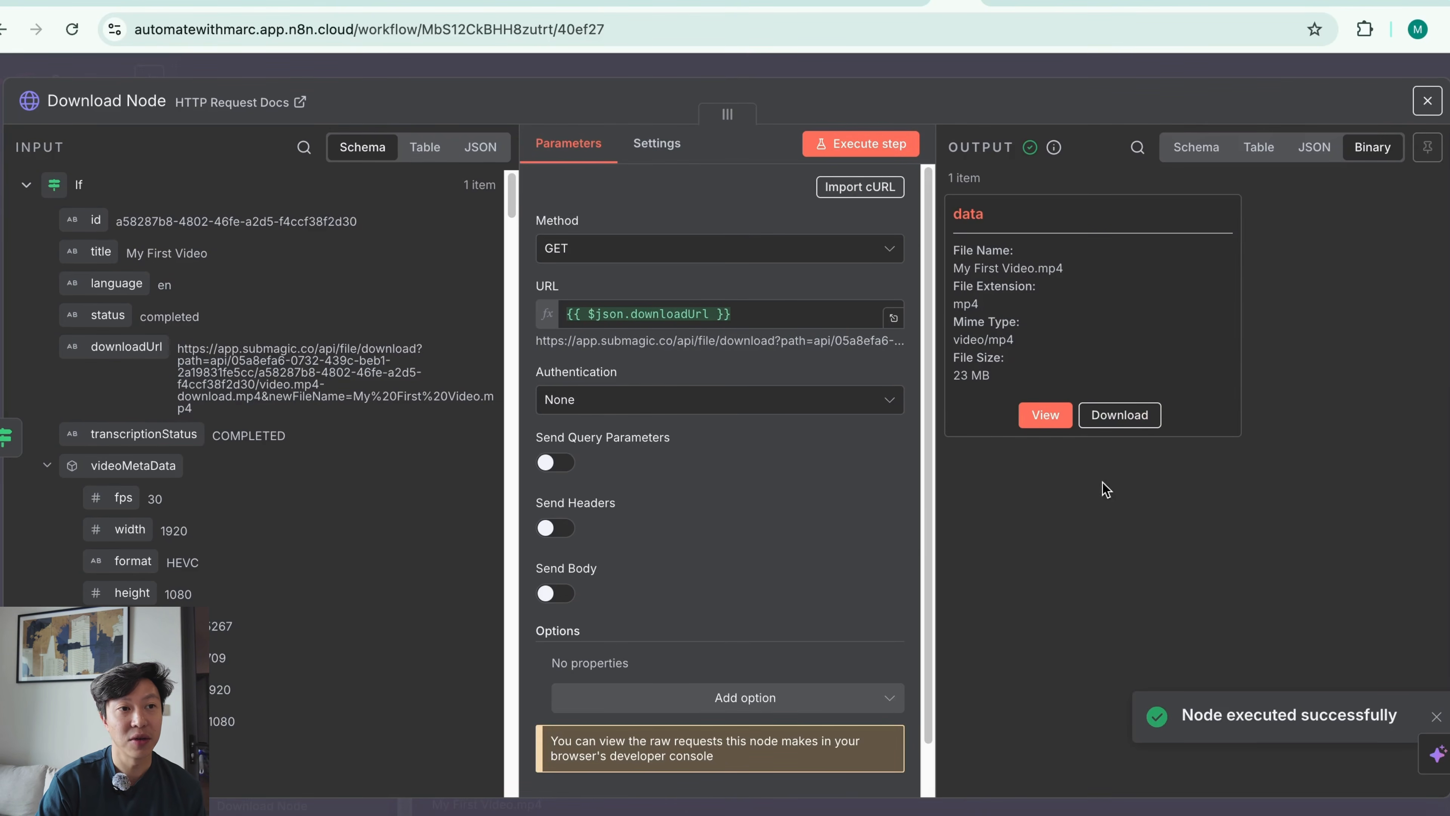
click(1195, 67)
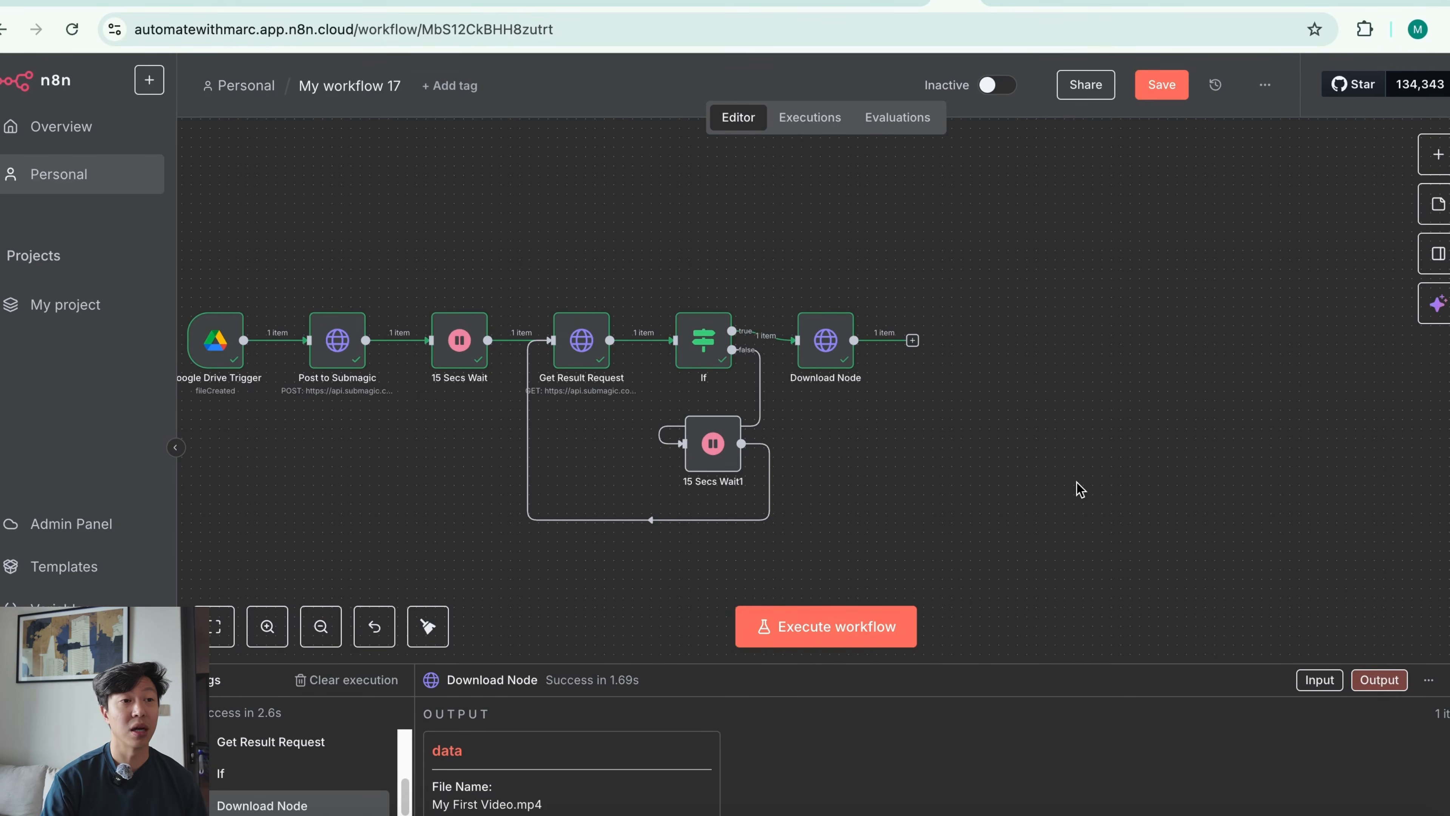
- Paste the copied Postiz node group into the workflow and connect the Download Node's output to Upload to Postiz
key(ctrl+v)
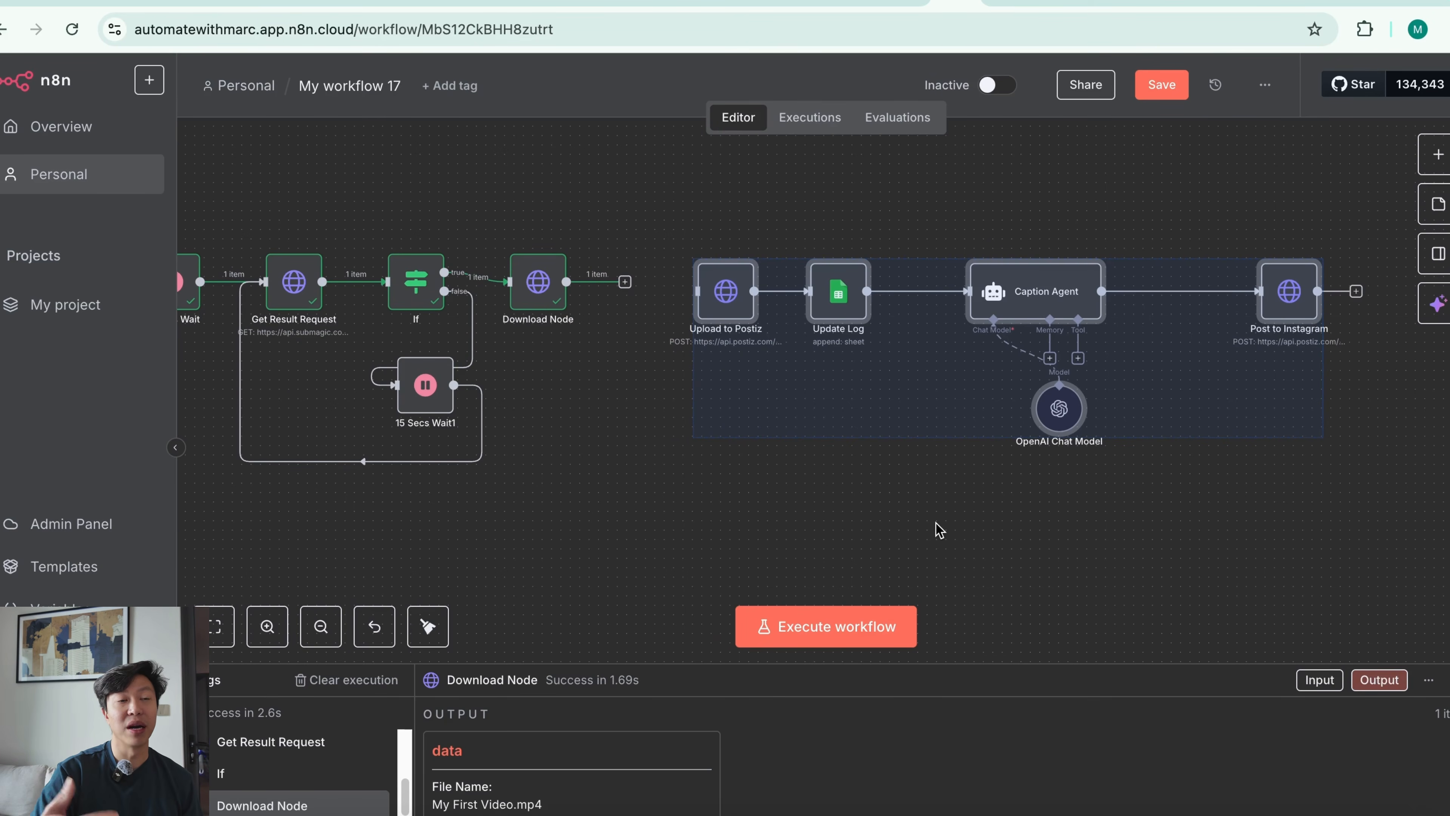
click(985, 555)
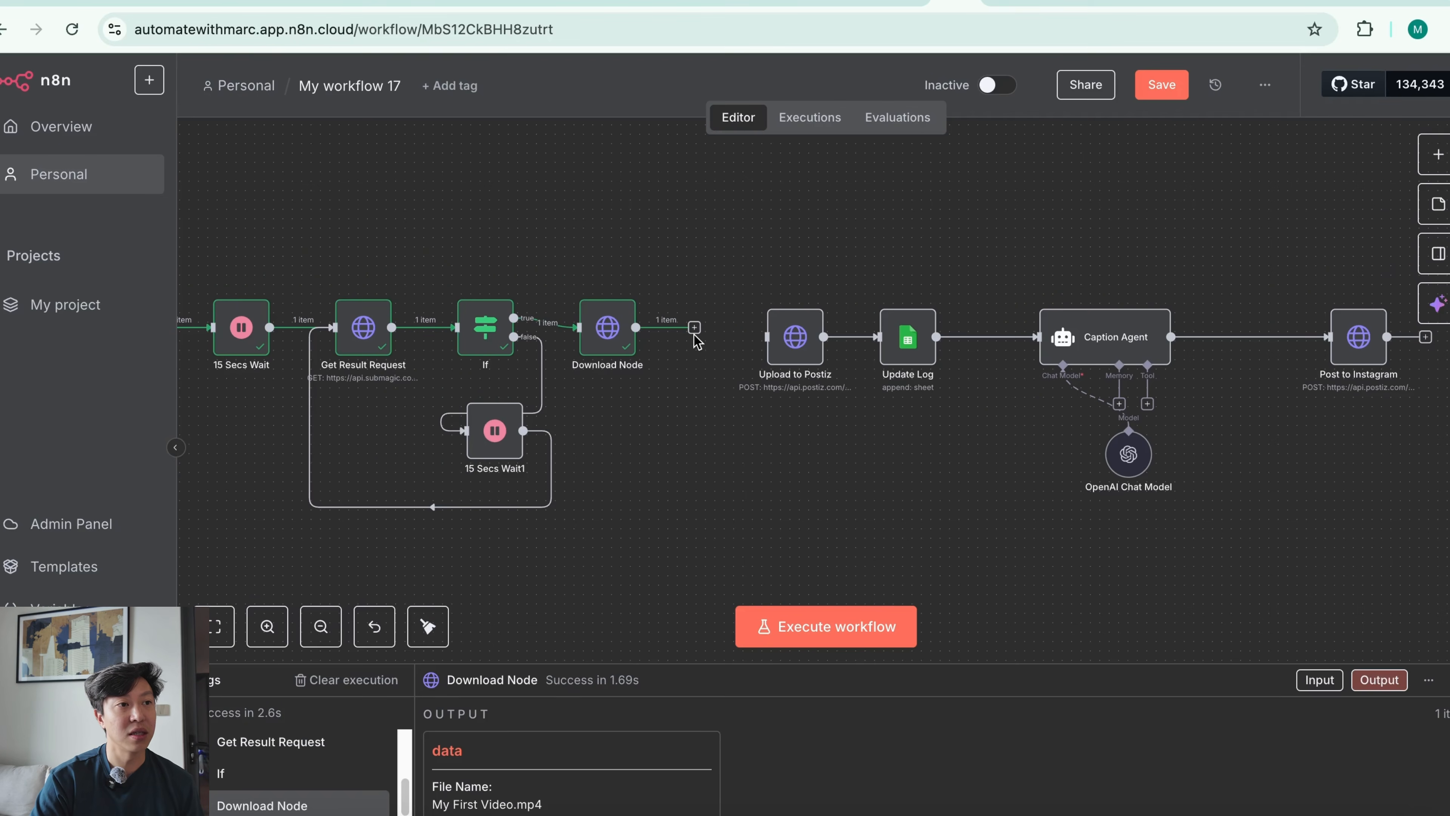
drag(693, 330, 763, 337)
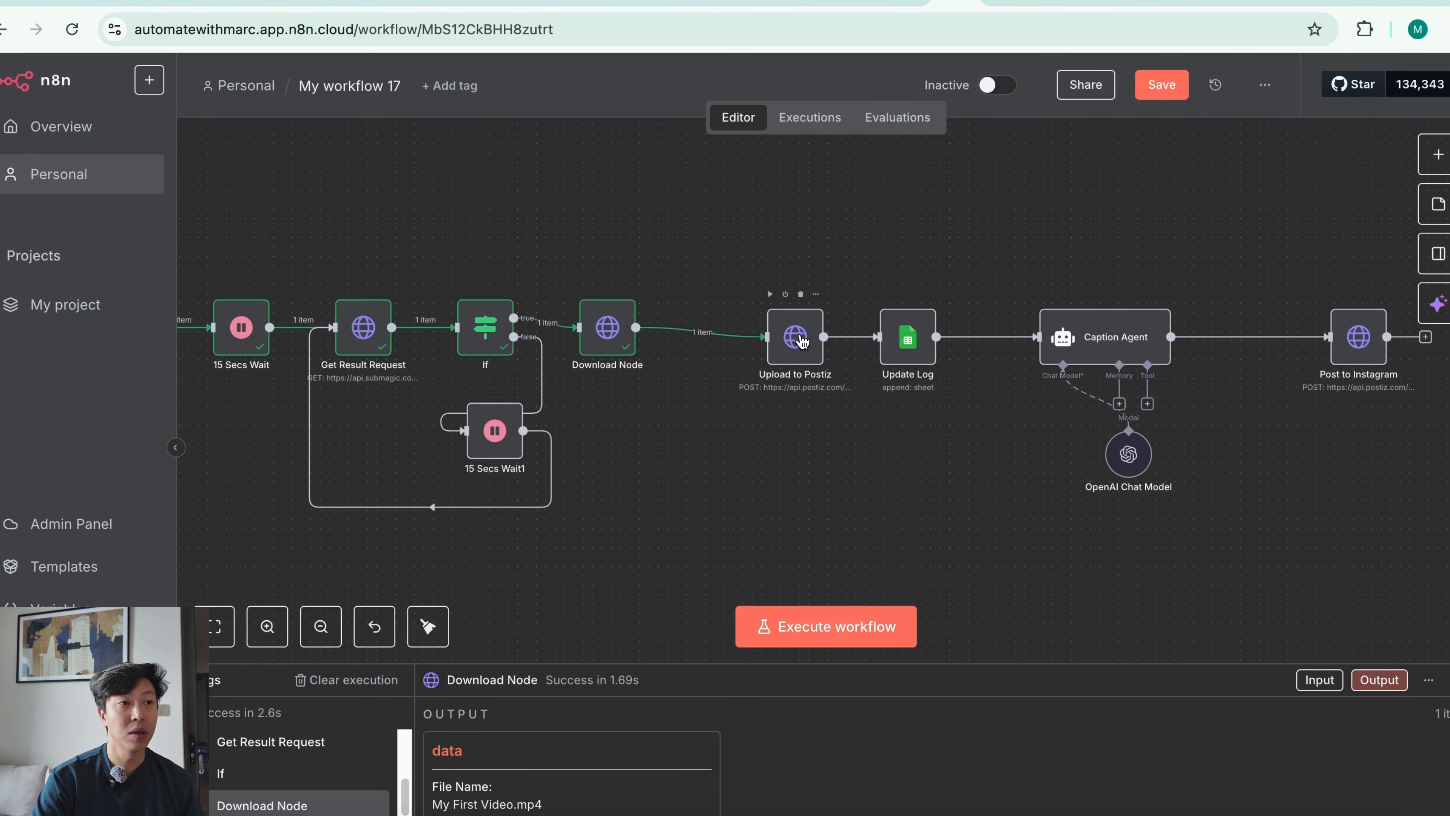
- Review the Upload to Postiz node's request and body settings, execute it, and return to the canvas
double_click(802, 341)
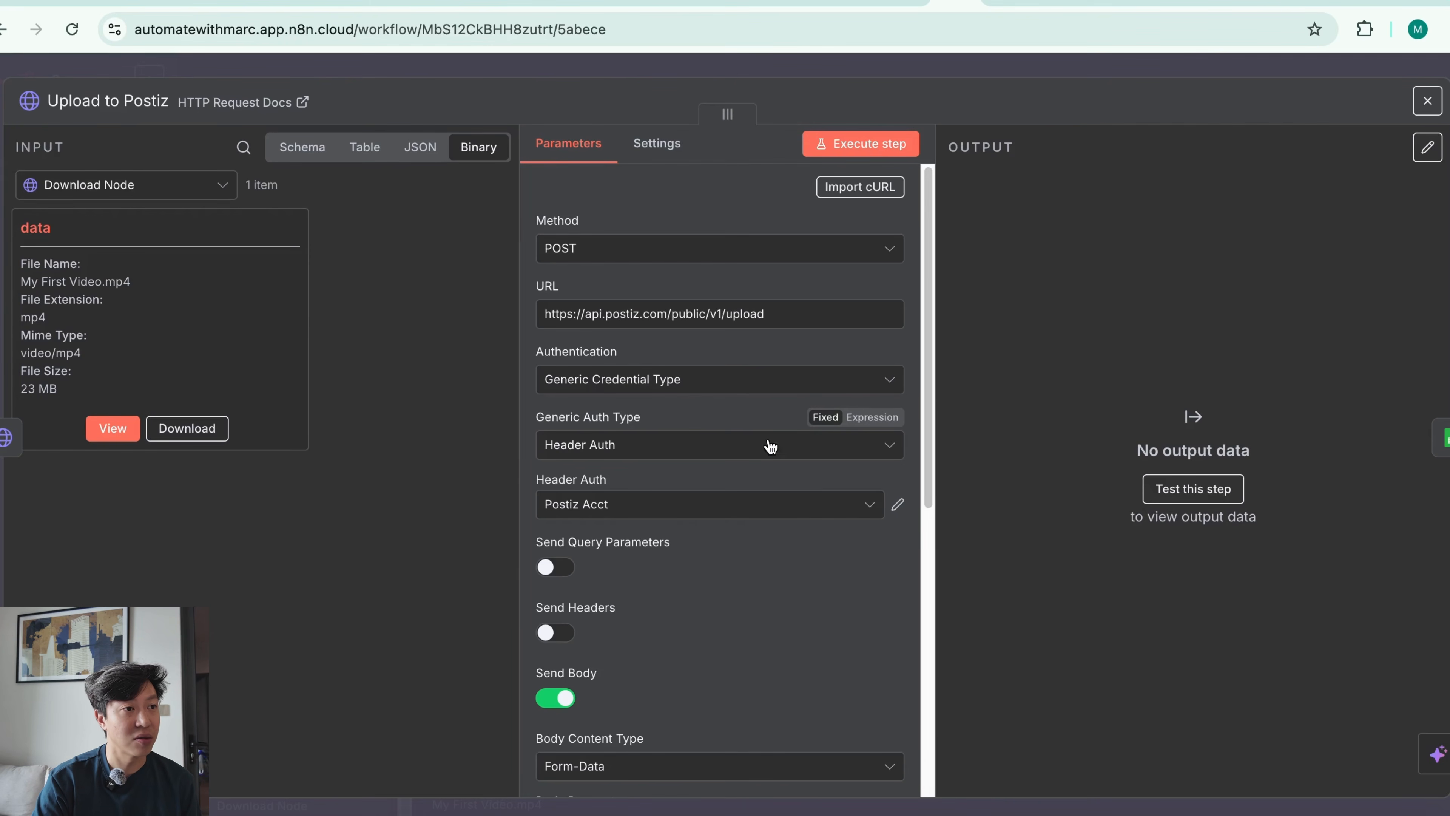
scroll(783, 674, down, 5)
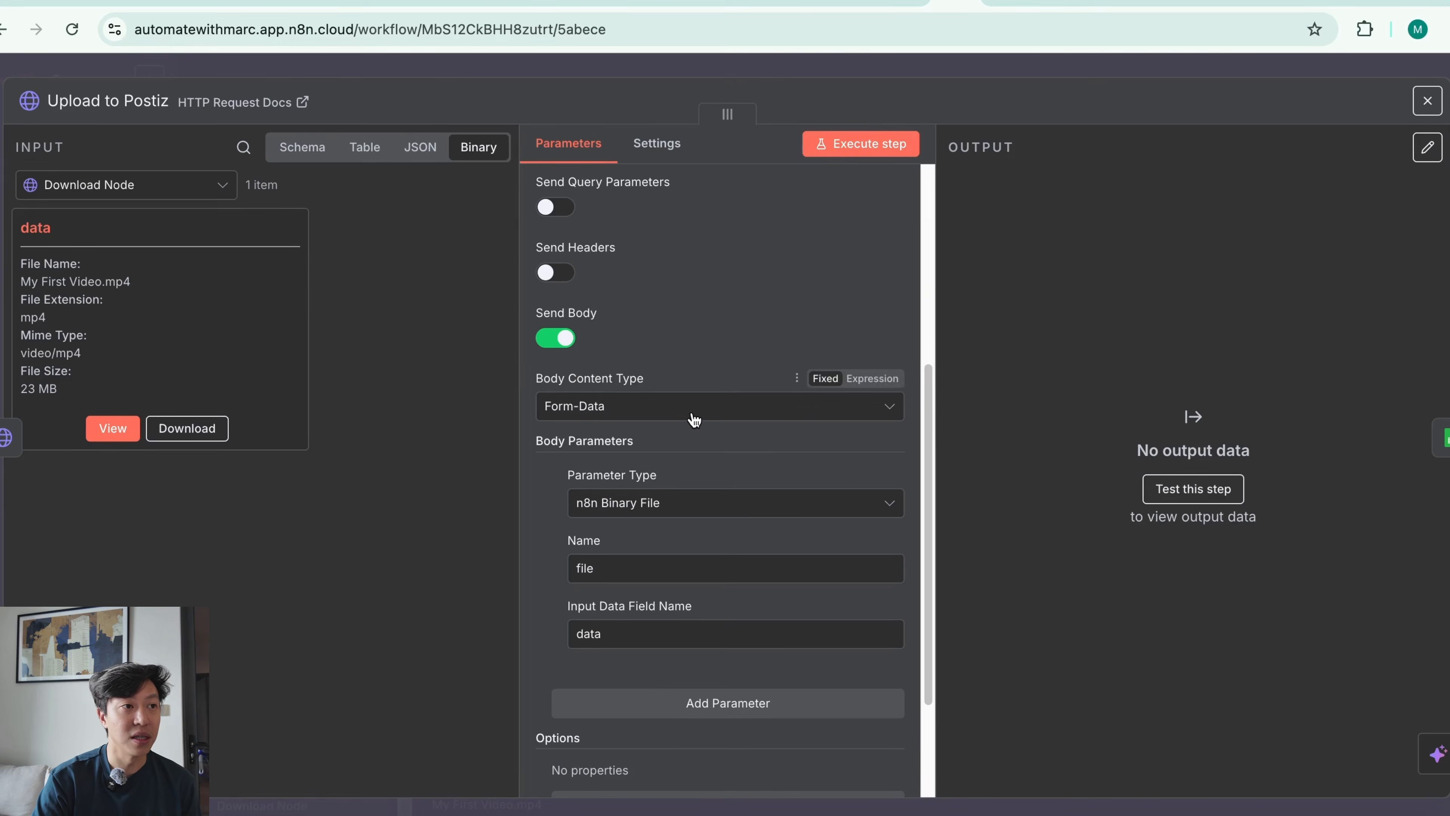
scroll(729, 594, down, 2)
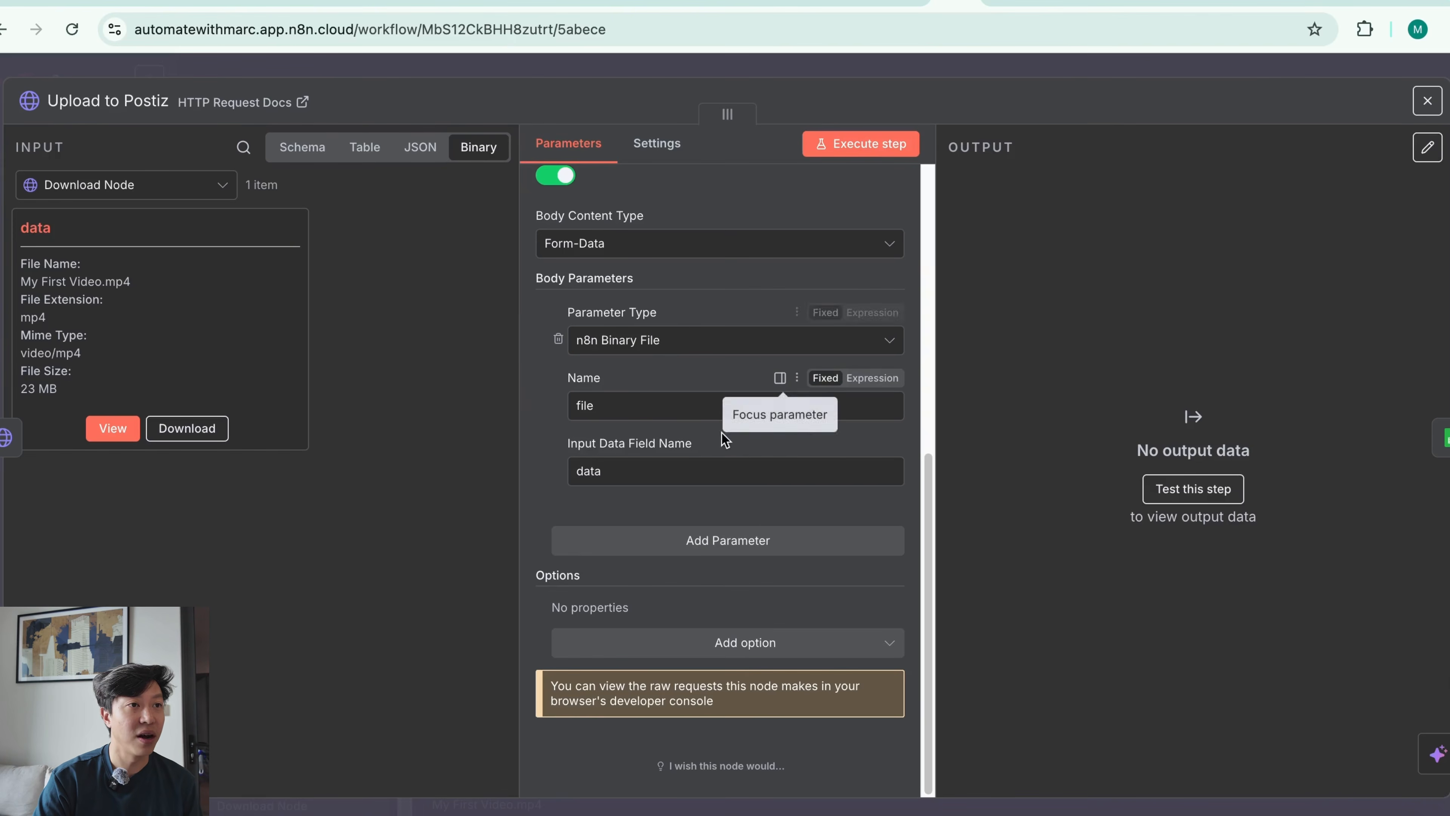
click(874, 148)
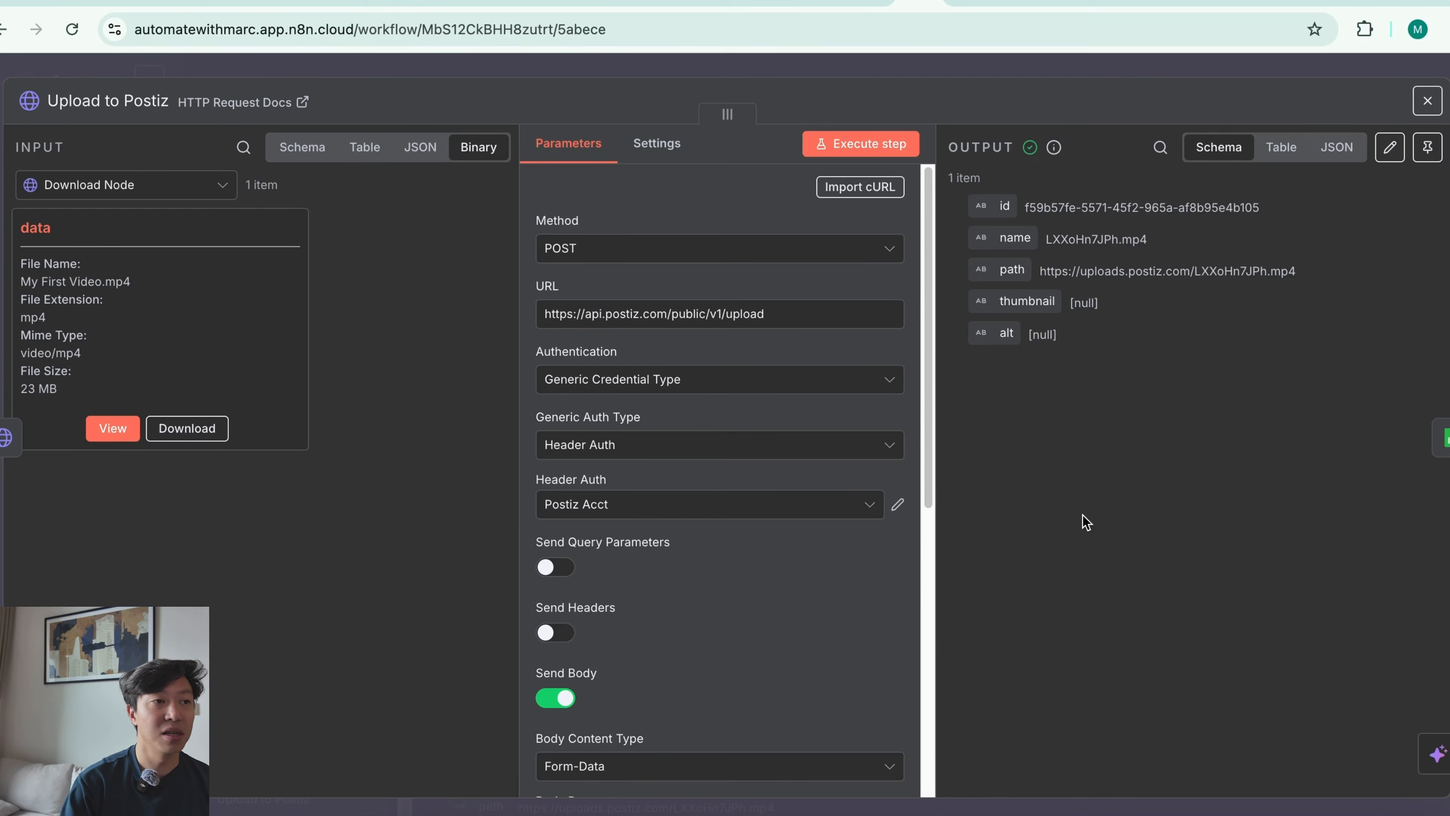
key(Escape)
- Compare the Update Log node's column mapping with the headers in the Logs of Captioned Videos to Publish spreadsheet
double_click(894, 332)
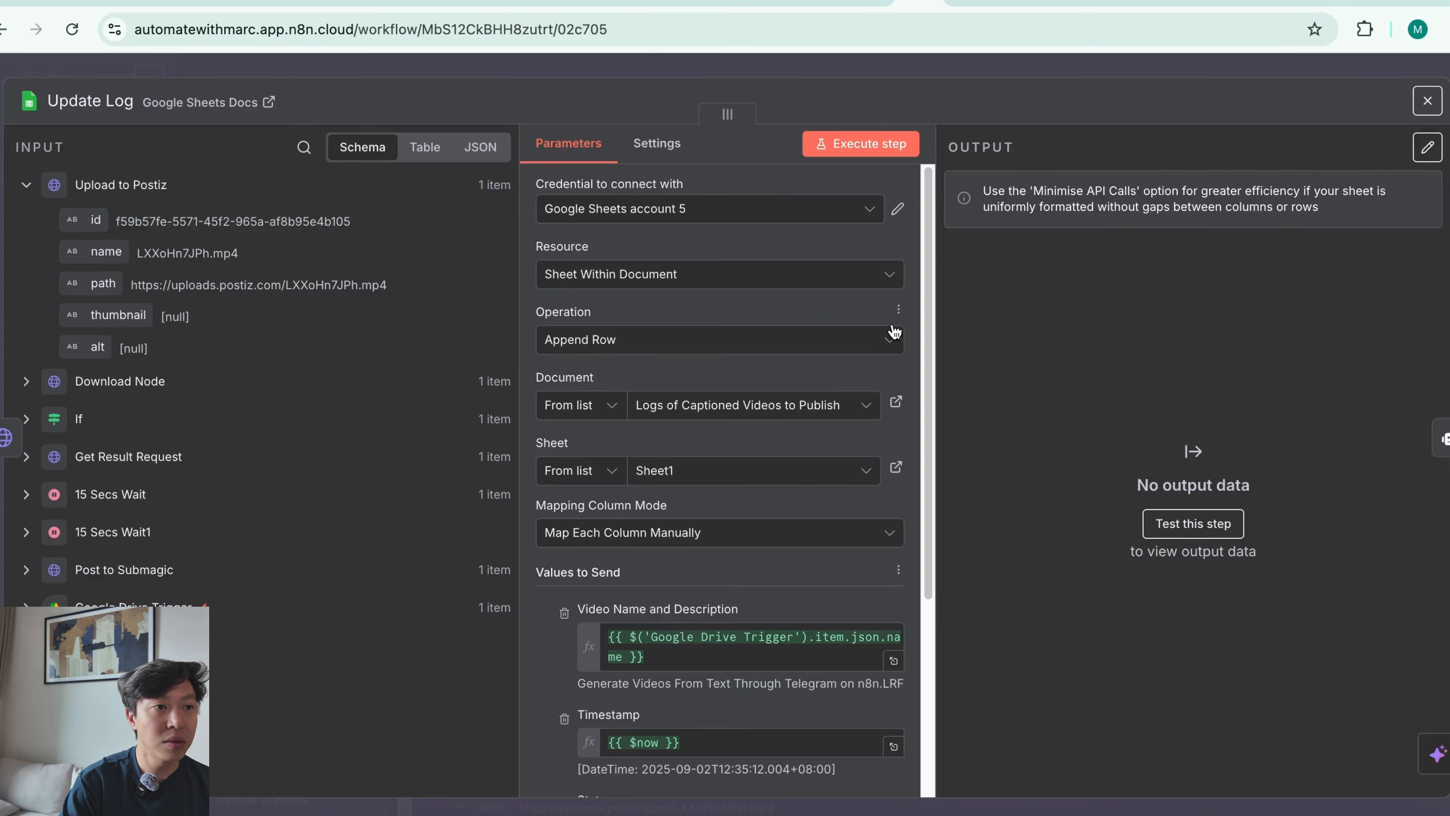
scroll(736, 711, down, 3)
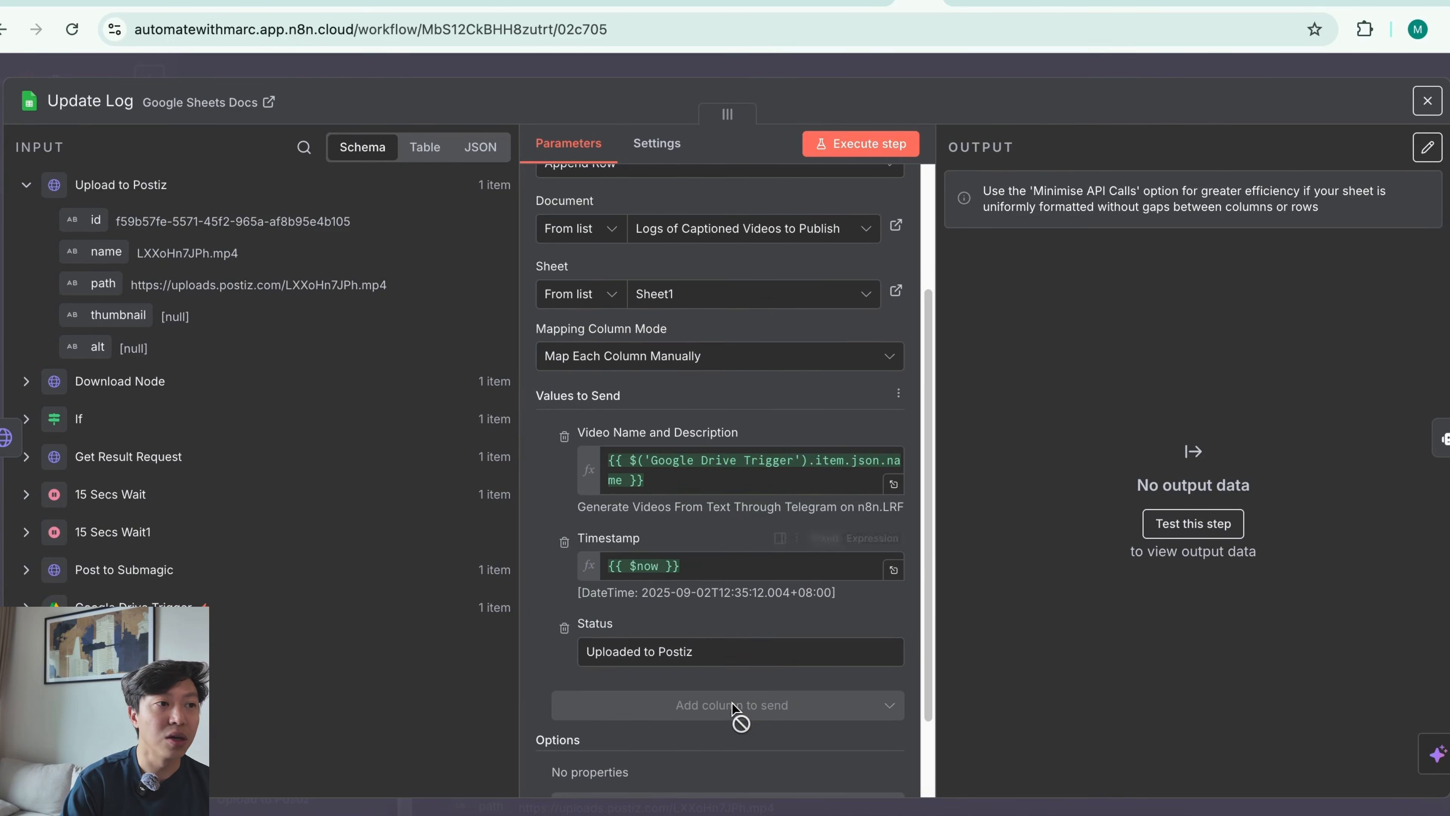
click(1165, 6)
click(315, 379)
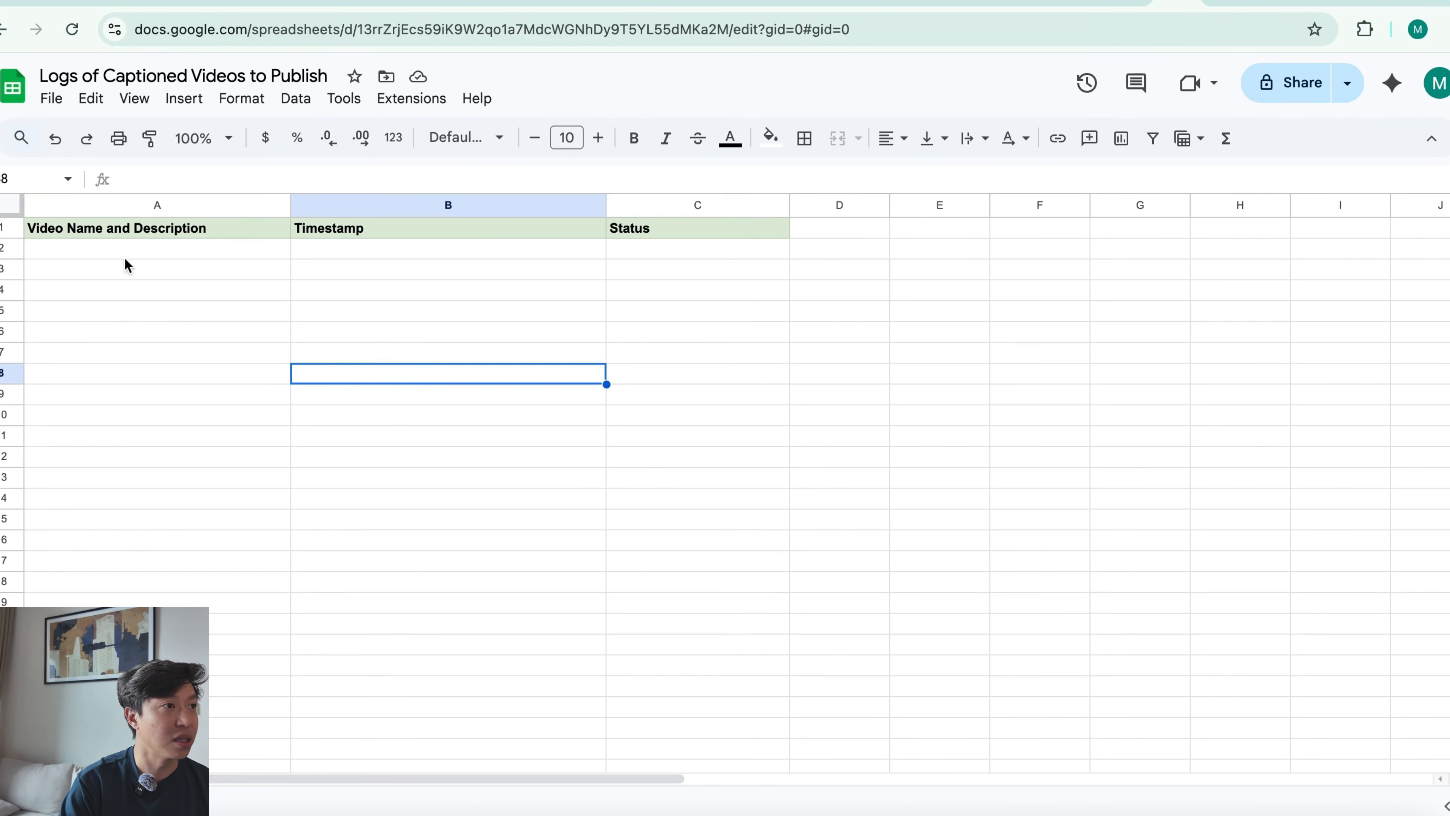
click(119, 252)
click(387, 254)
click(666, 260)
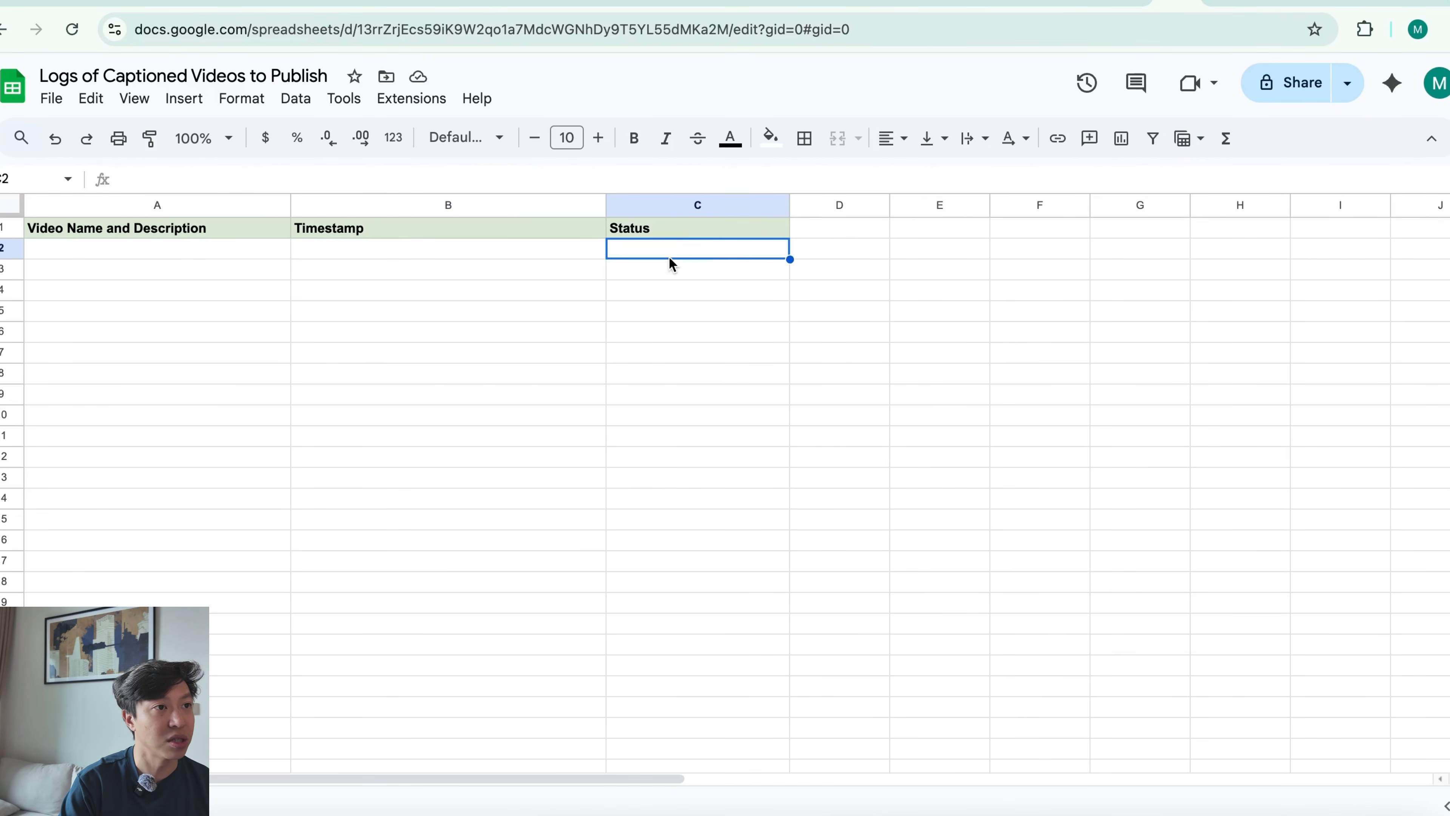
click(802, 483)
click(919, 5)
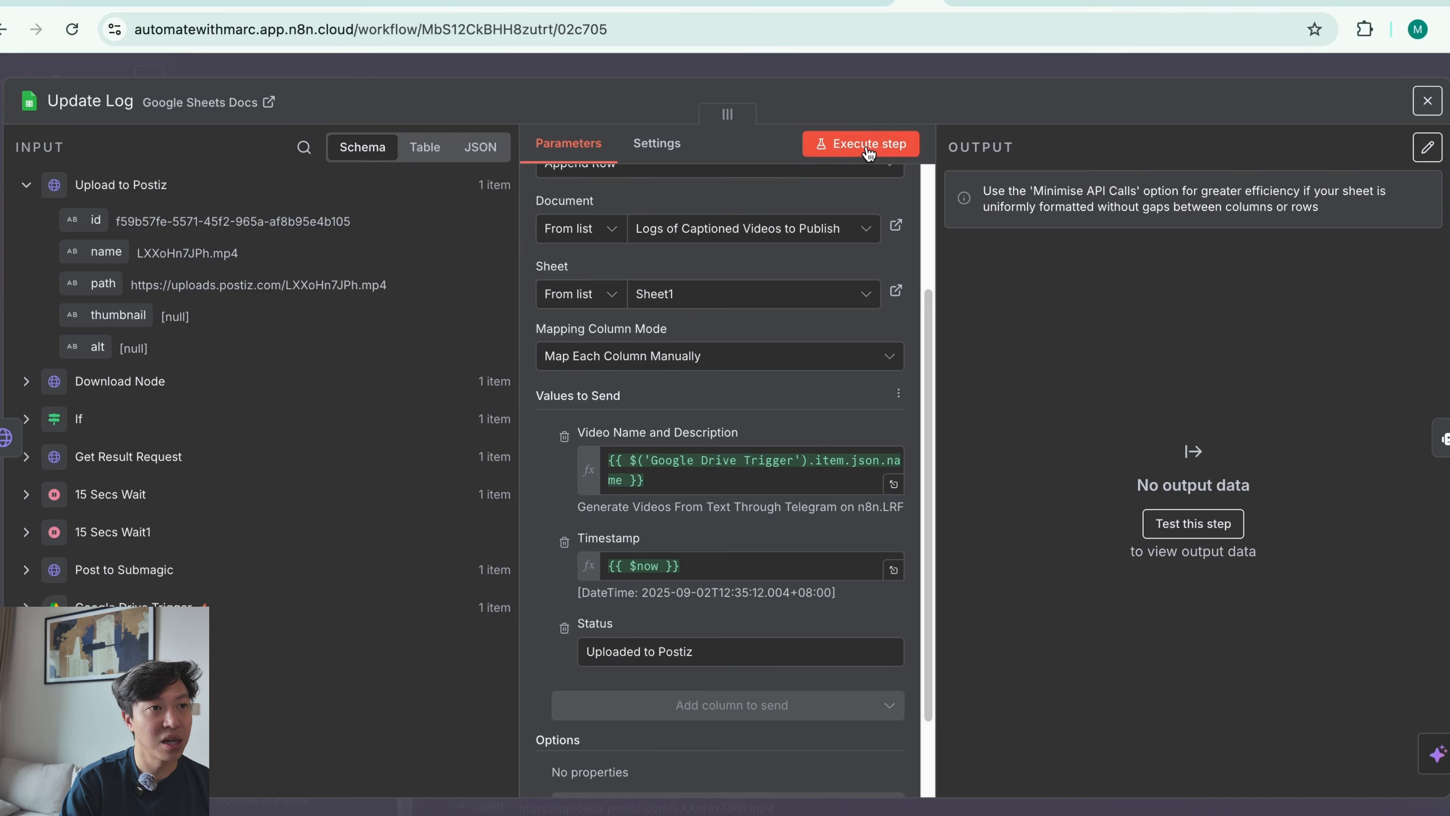
- Execute the Update Log node, check the appended row in the Logs of Captioned Videos to Publish spreadsheet, and return to the workflow canvas
click(867, 144)
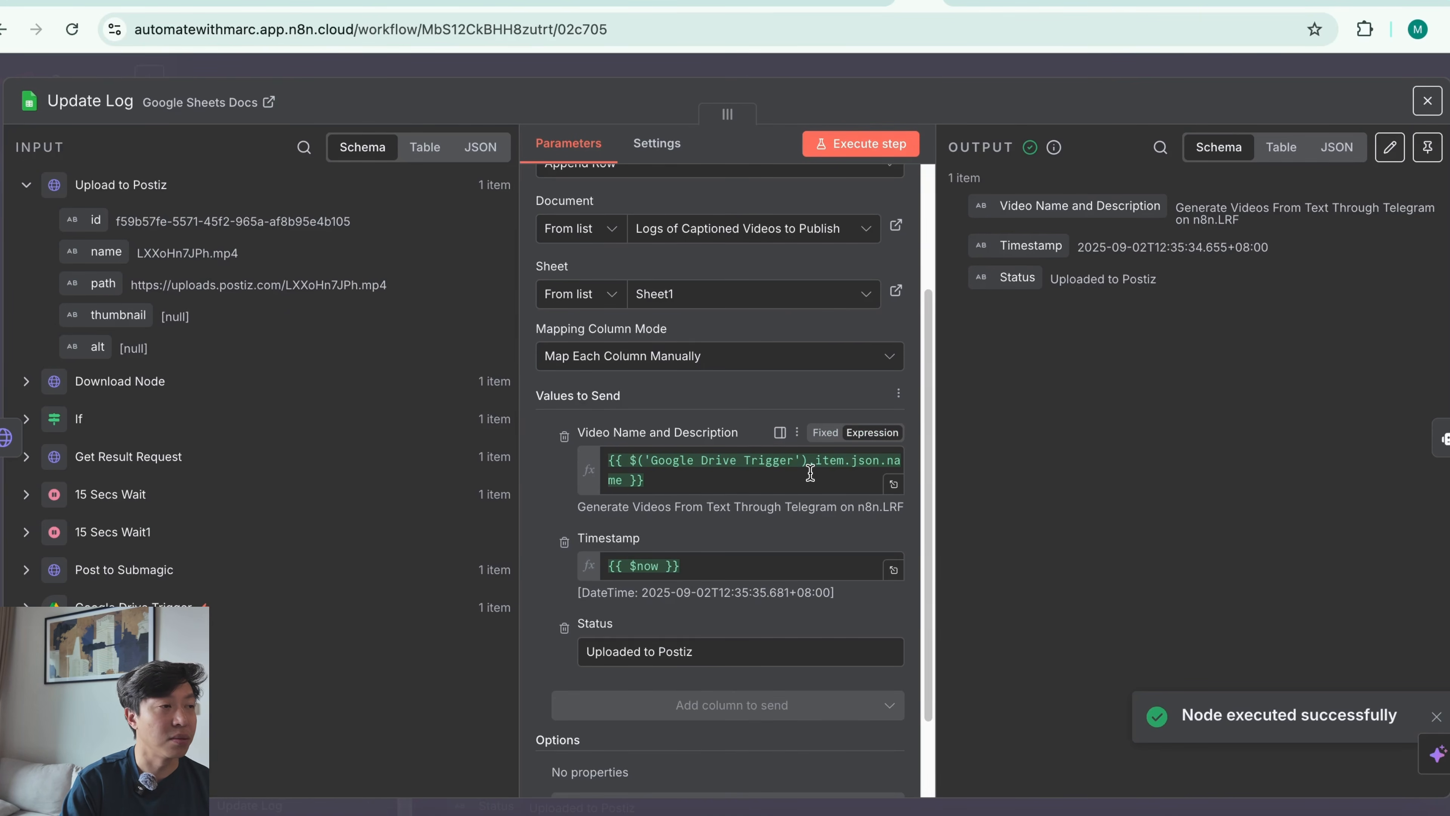
click(1177, 3)
double_click(291, 204)
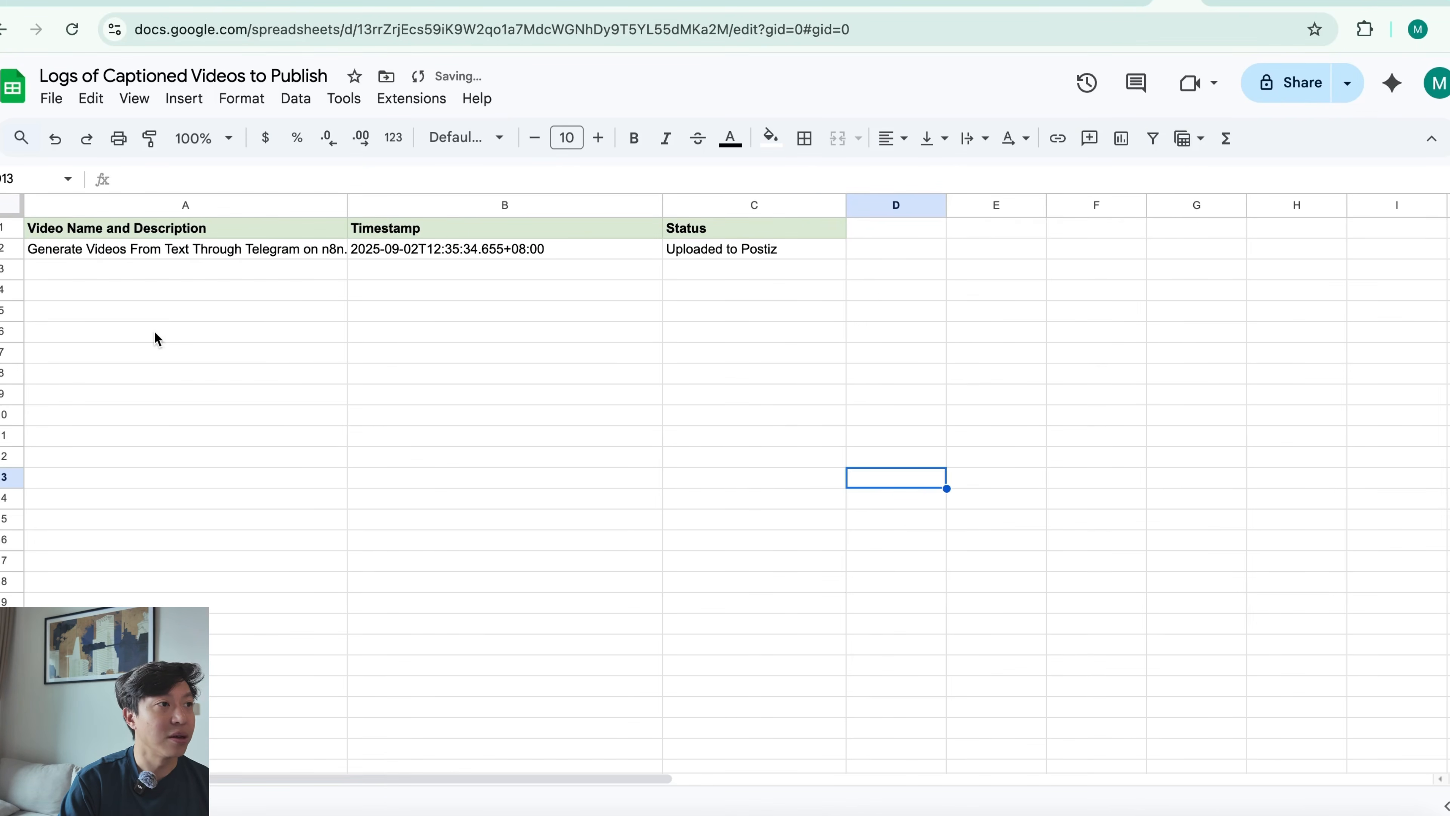
click(127, 249)
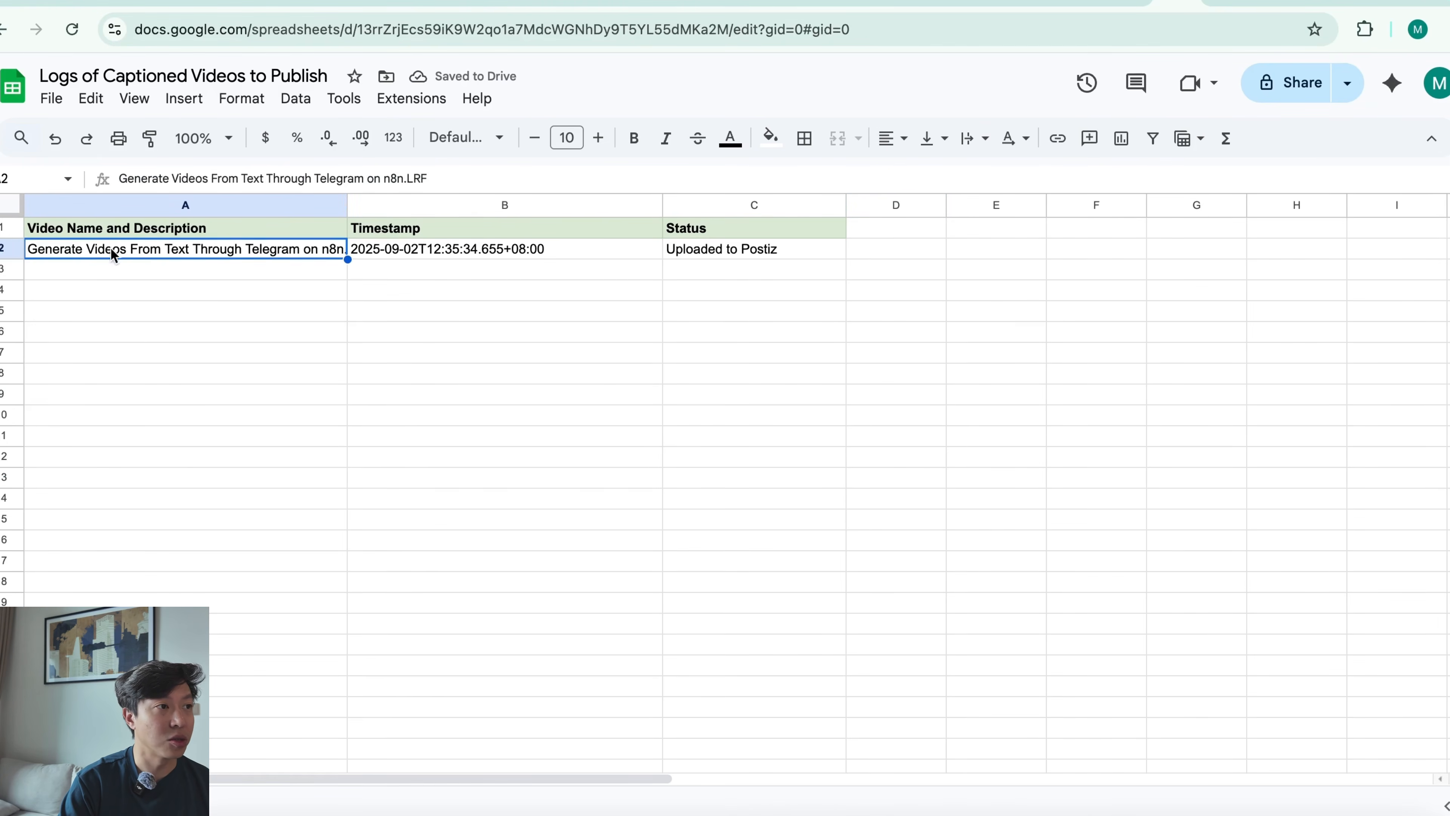
click(167, 265)
click(181, 253)
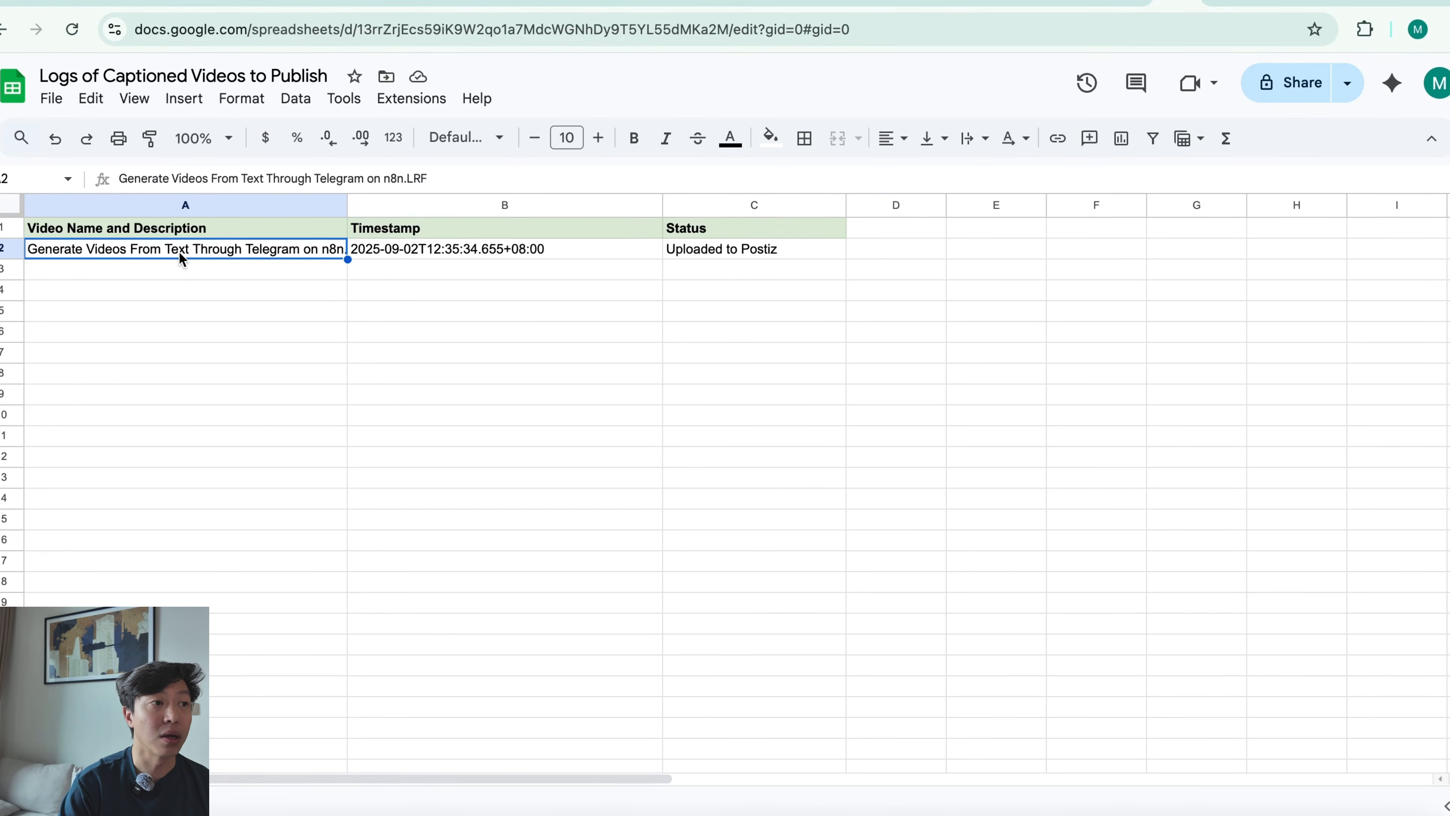
click(516, 267)
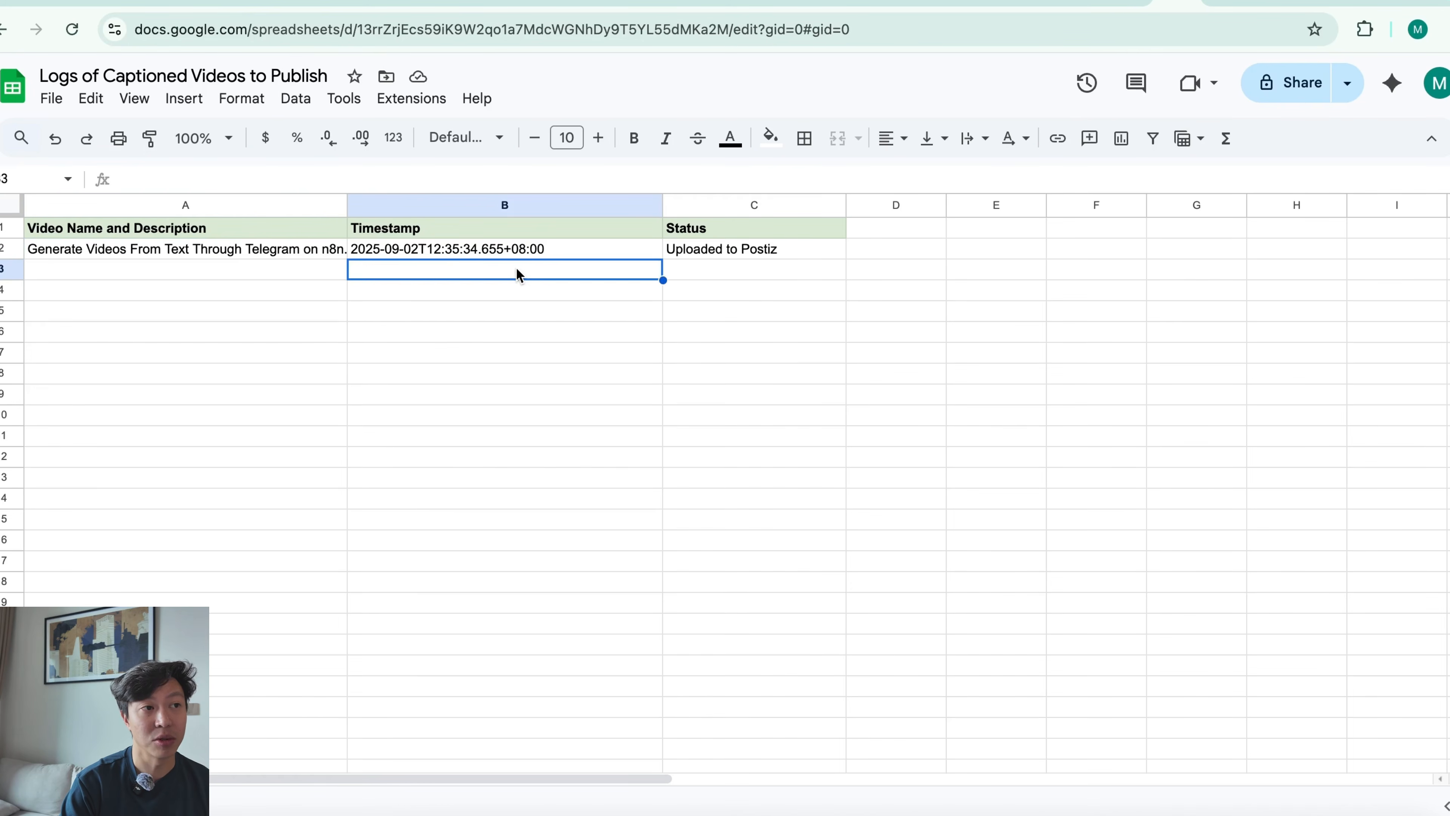
click(556, 251)
click(719, 250)
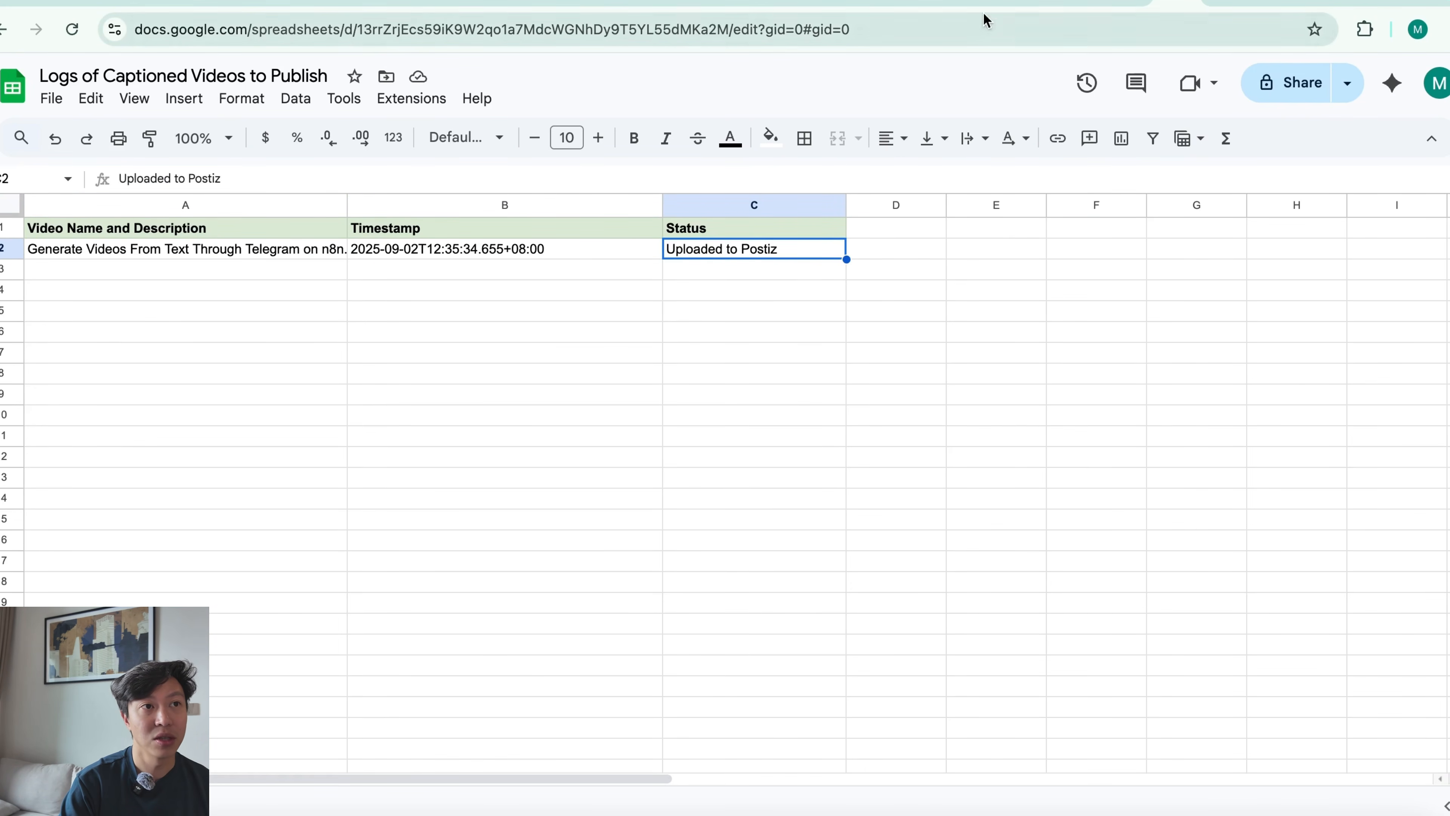
click(915, 2)
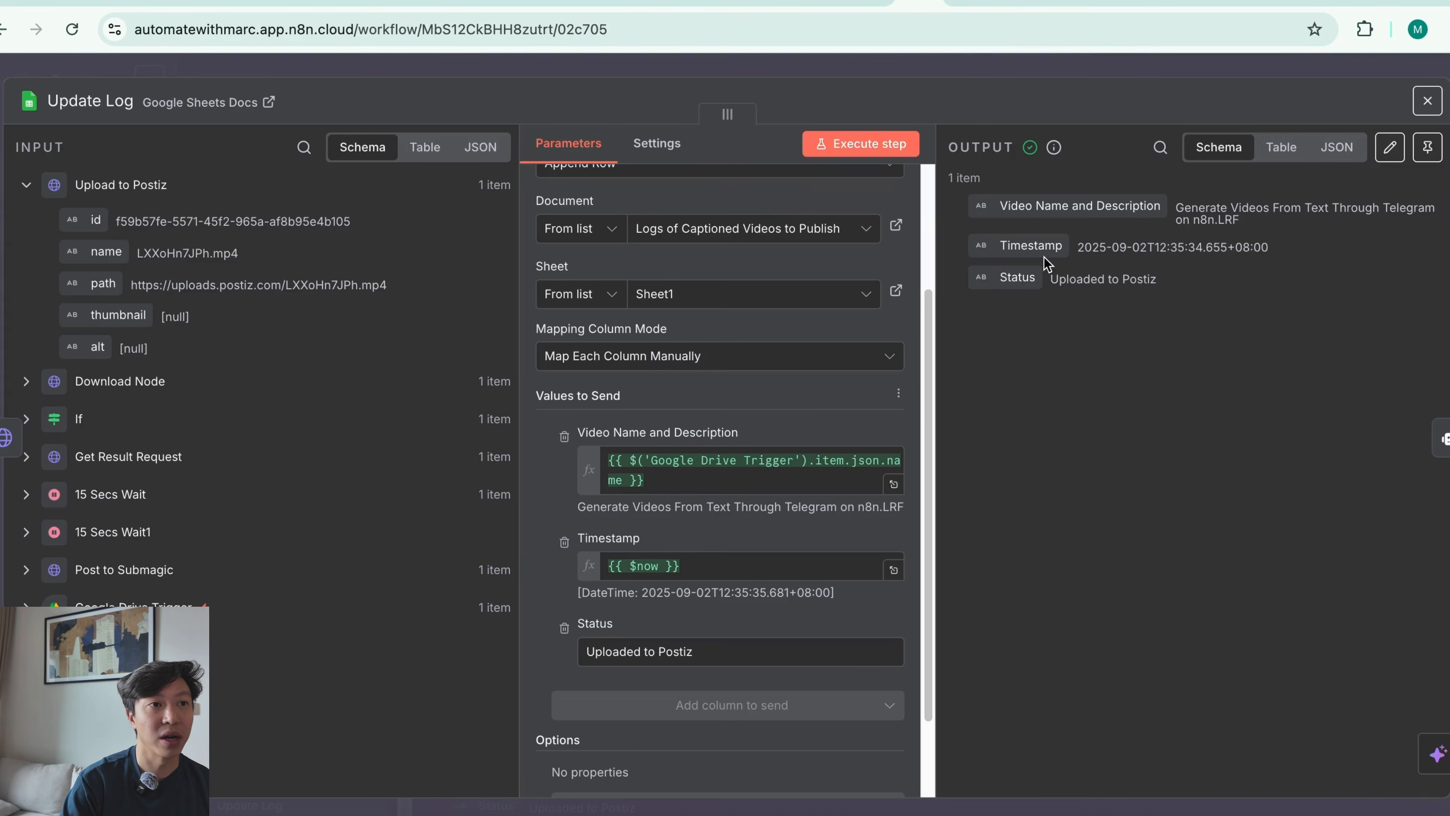
click(1105, 67)
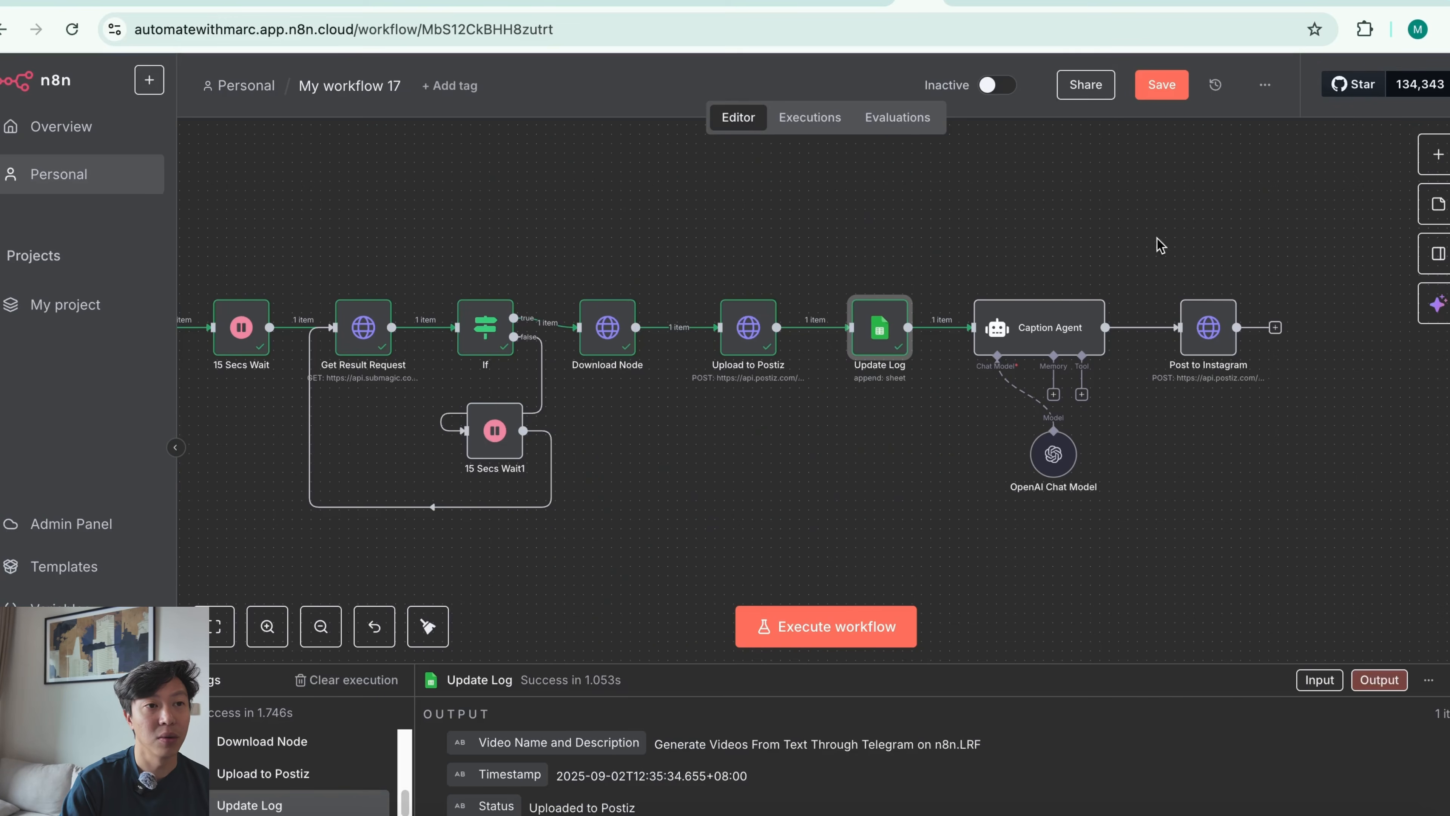
- Execute the Caption Agent node, review its system message and generated caption, and return to the canvas
double_click(1032, 333)
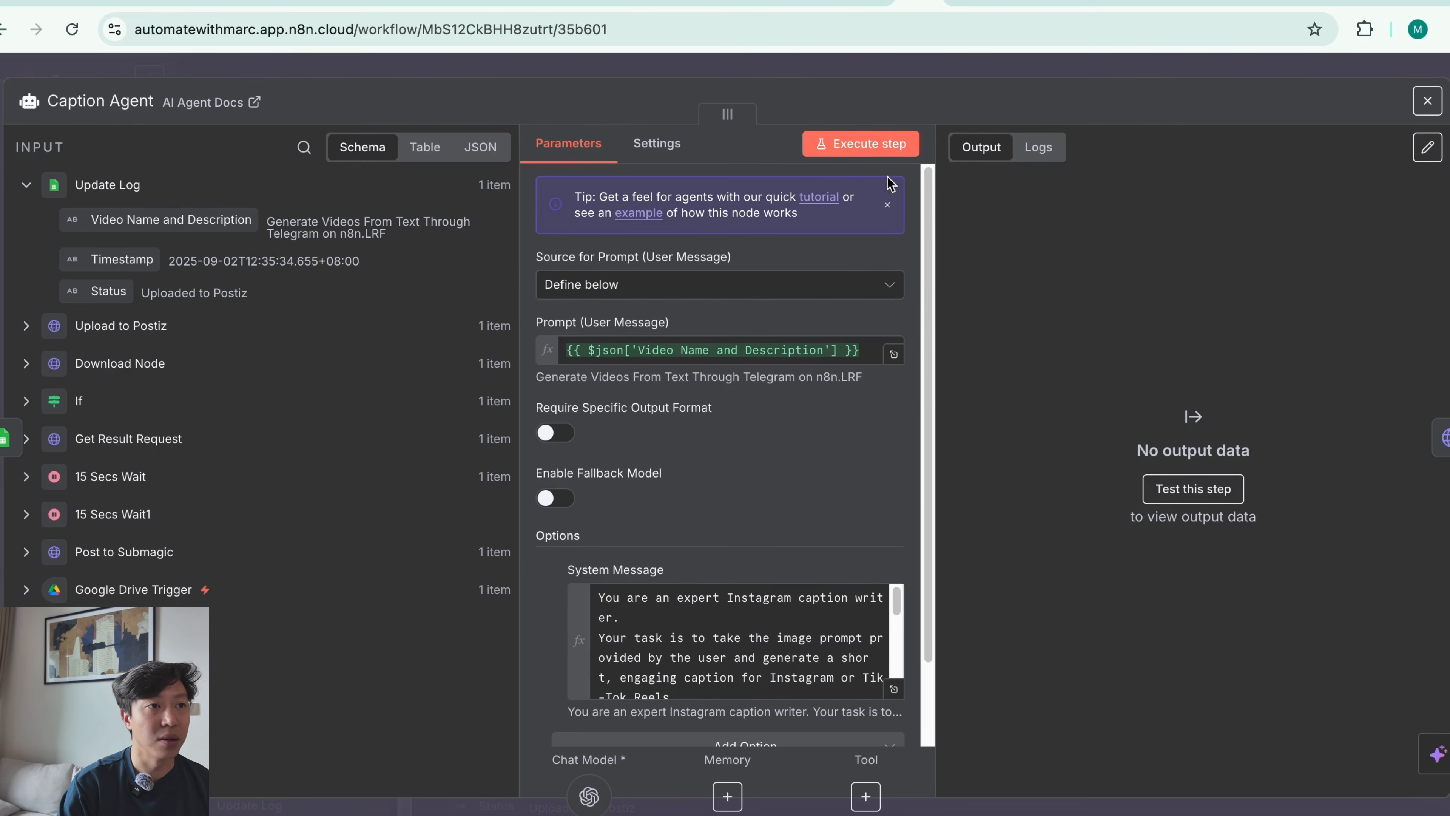
click(879, 147)
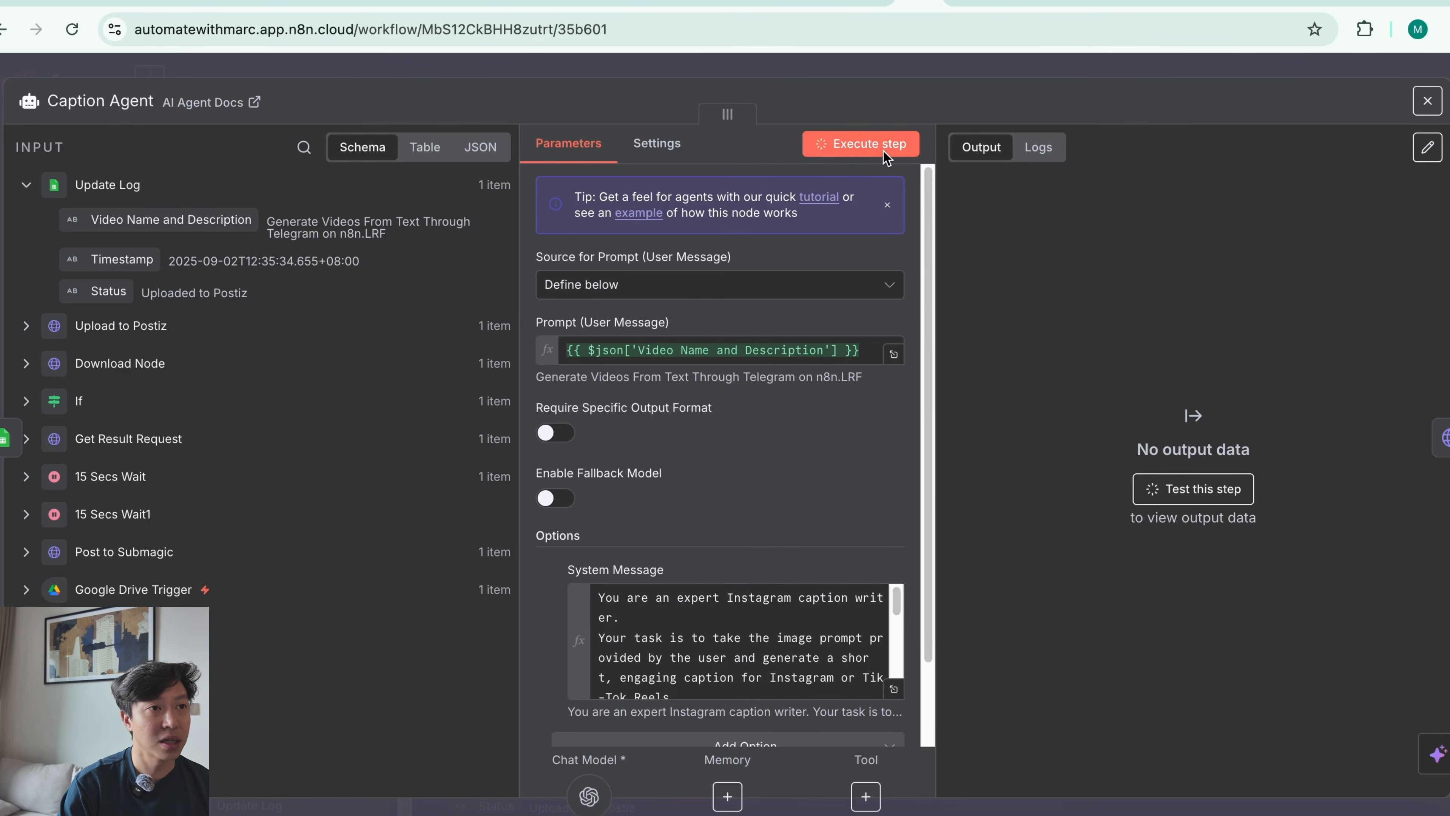
click(895, 691)
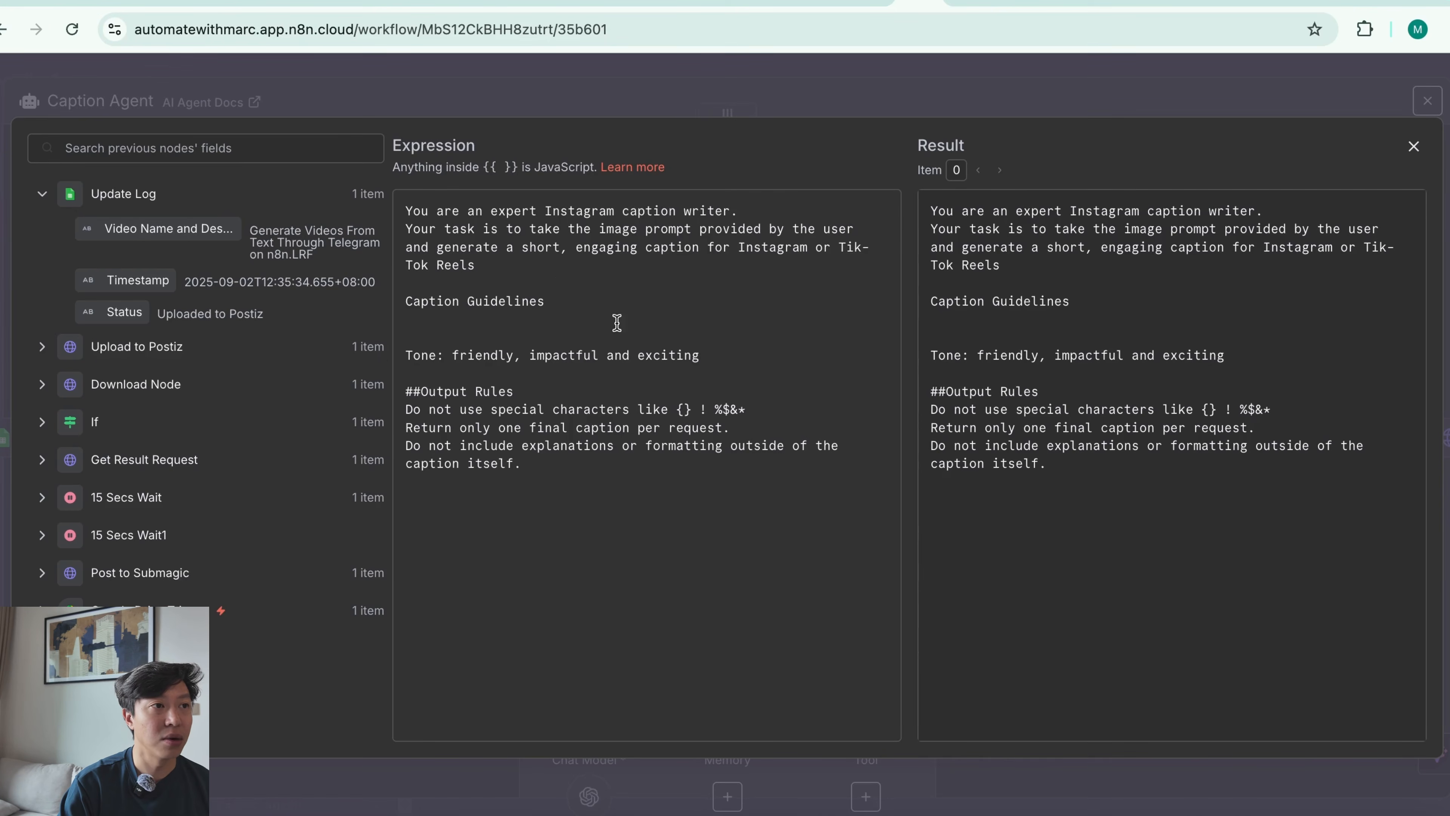
click(1062, 91)
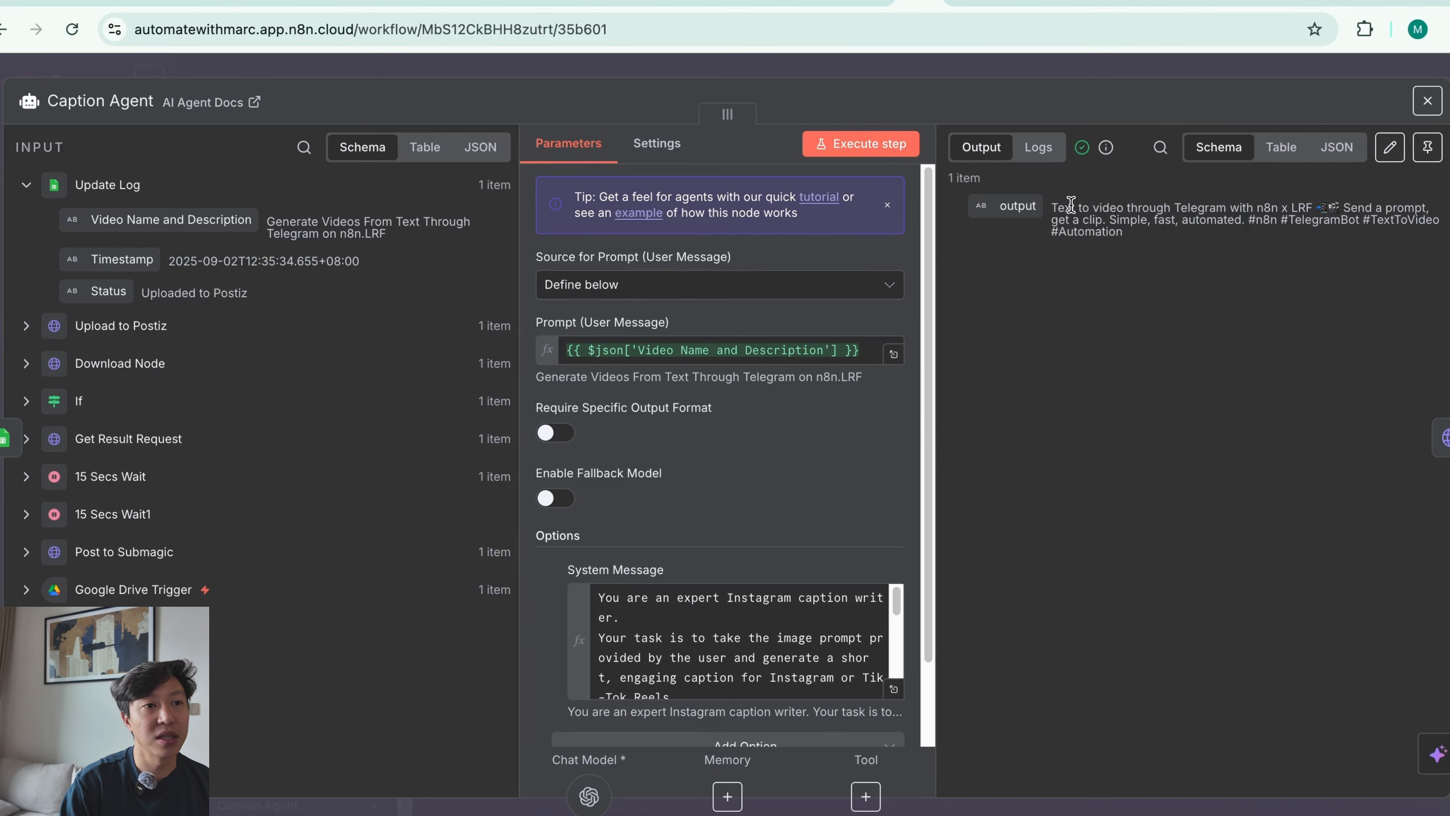
drag(1059, 207, 1291, 224)
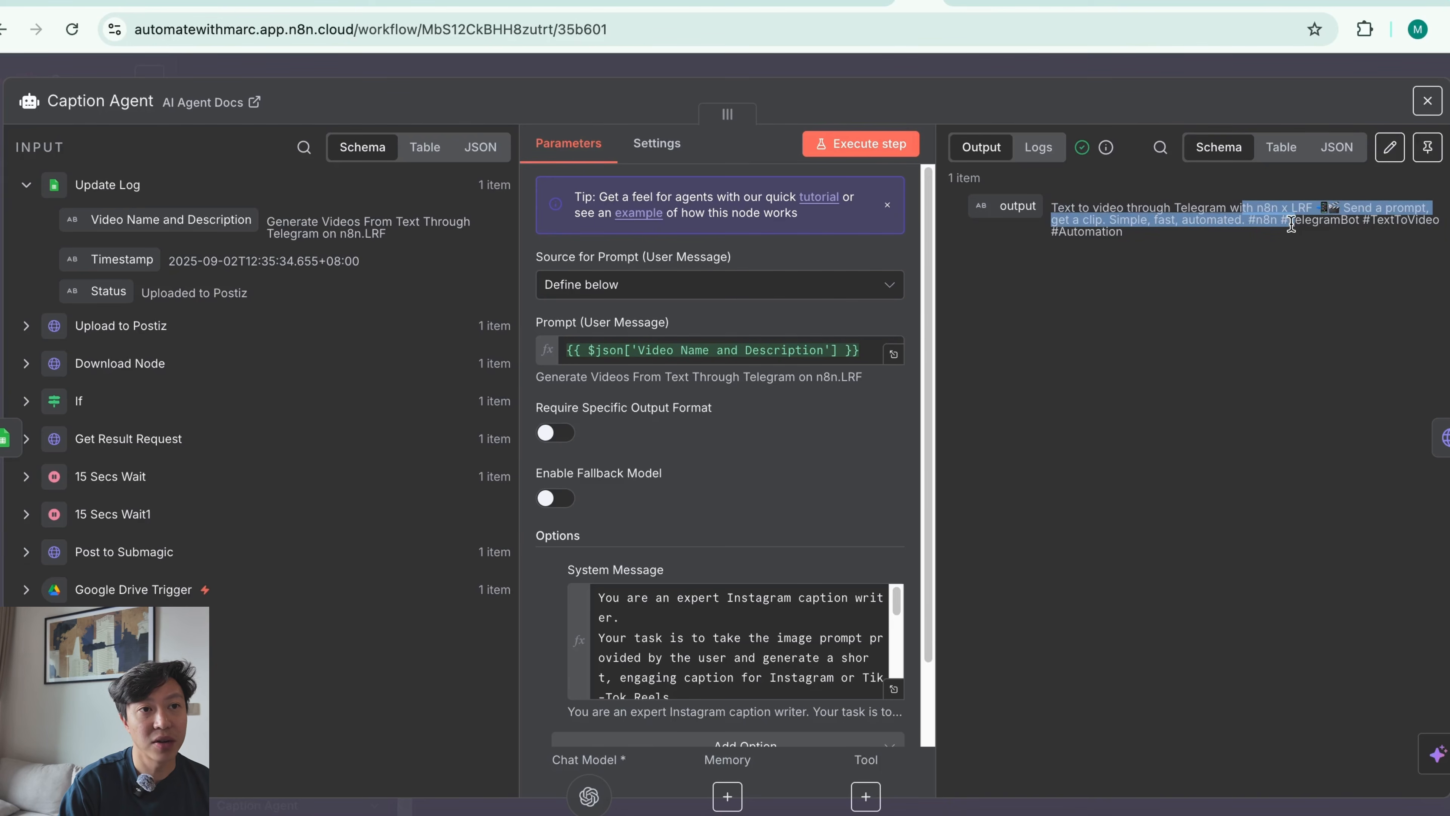
click(1228, 267)
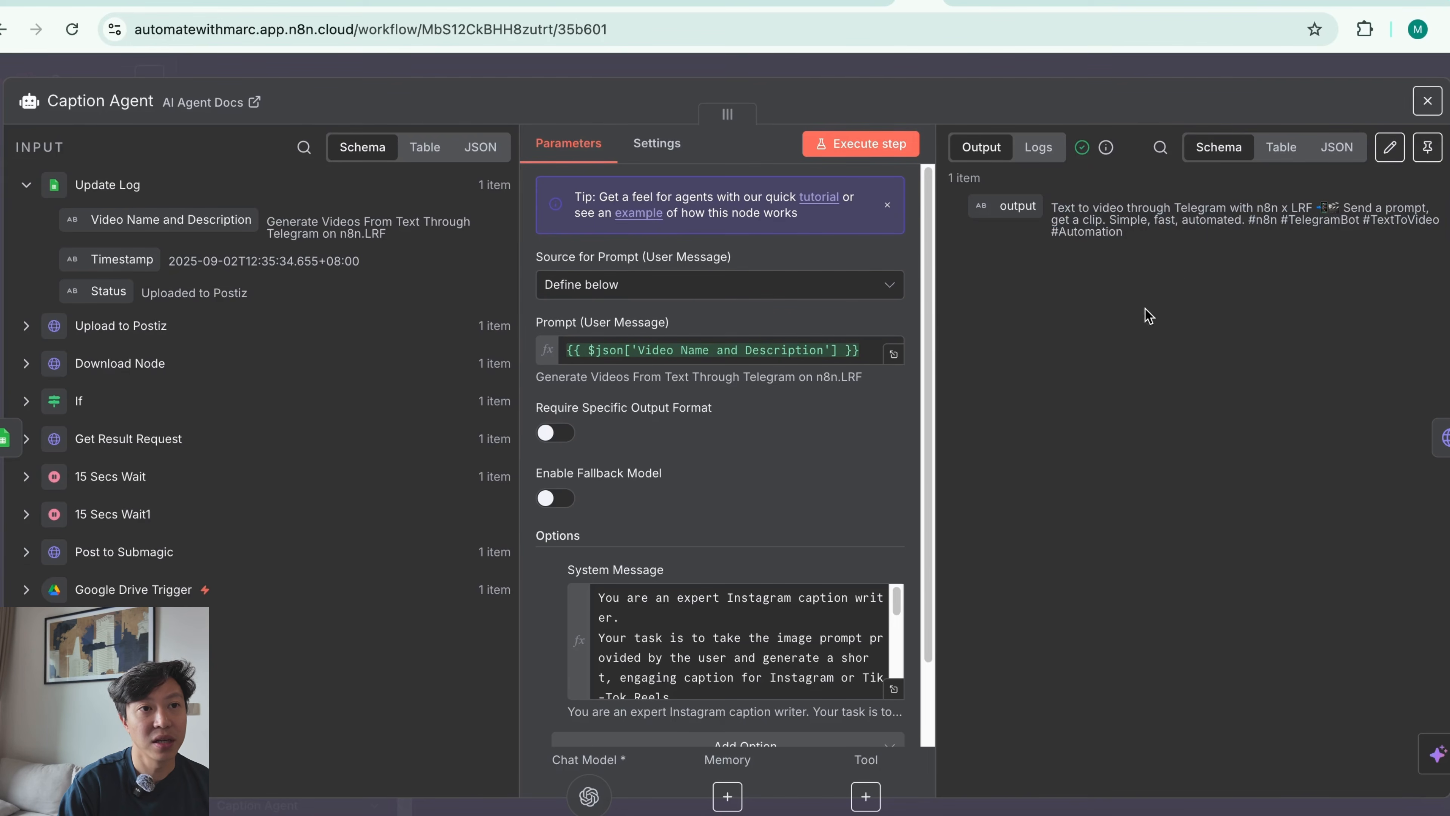
click(1146, 74)
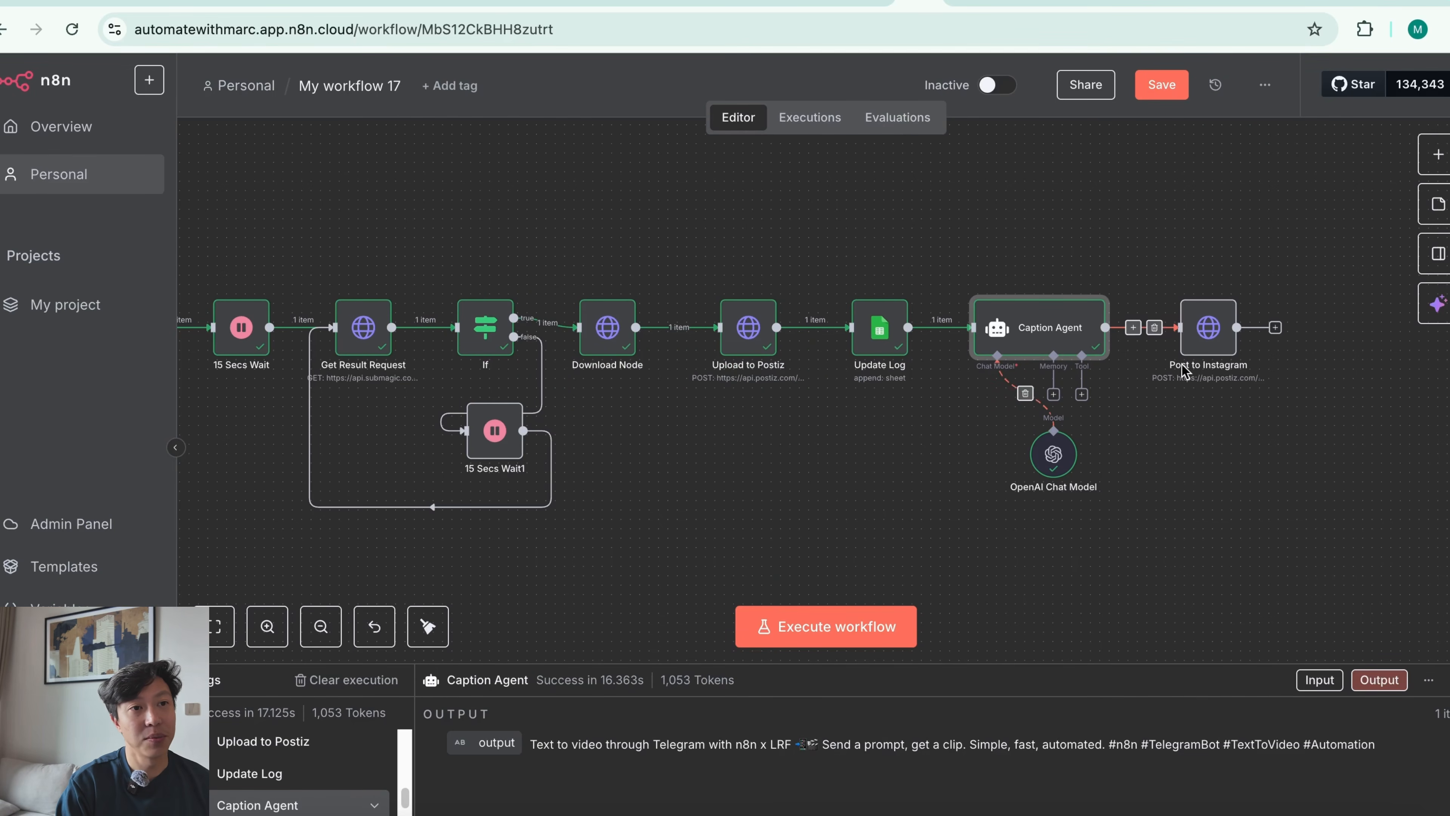
- Execute the Post to Instagram node, review its JSON request body, and close the node
double_click(1209, 327)
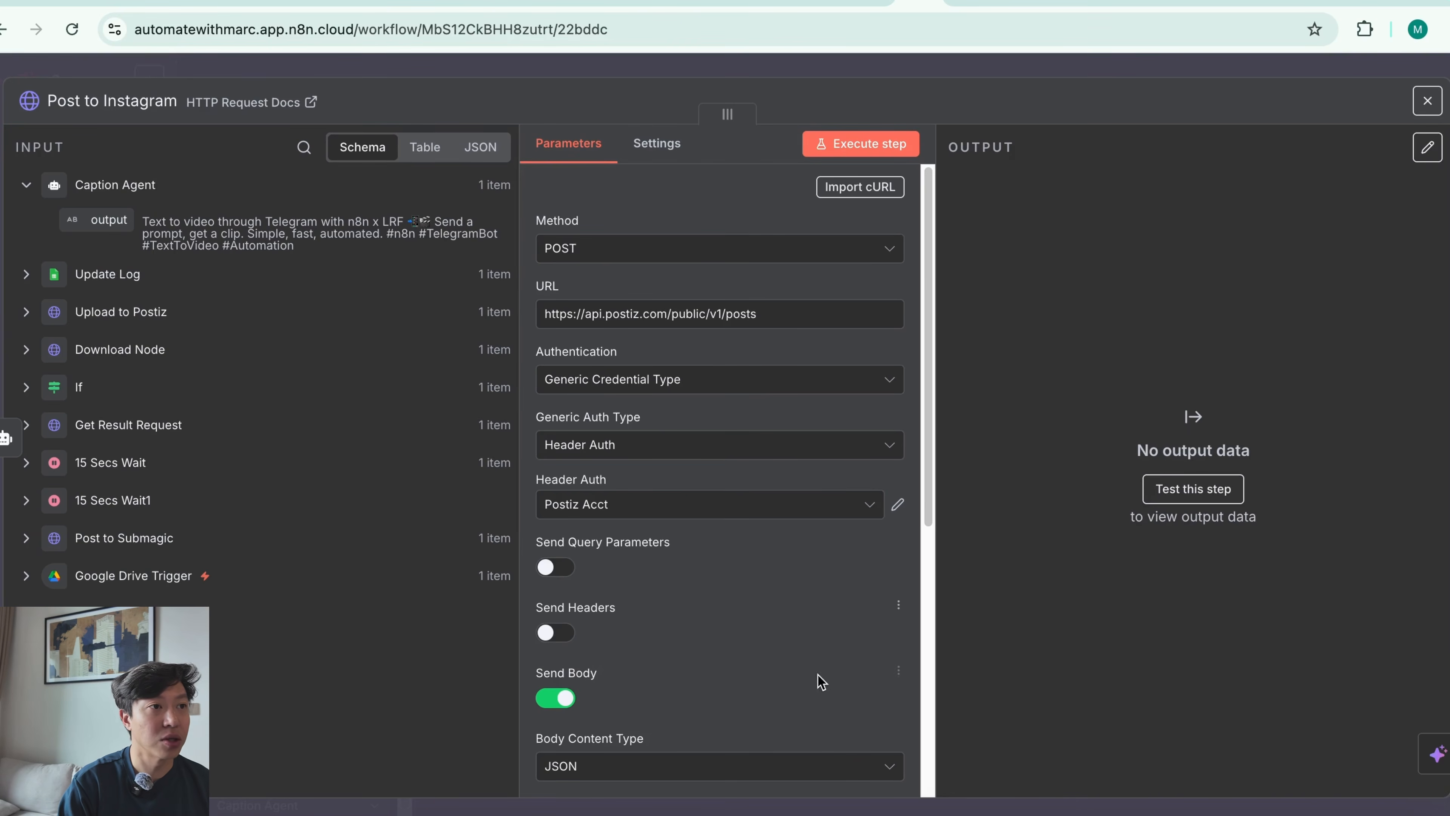
click(862, 148)
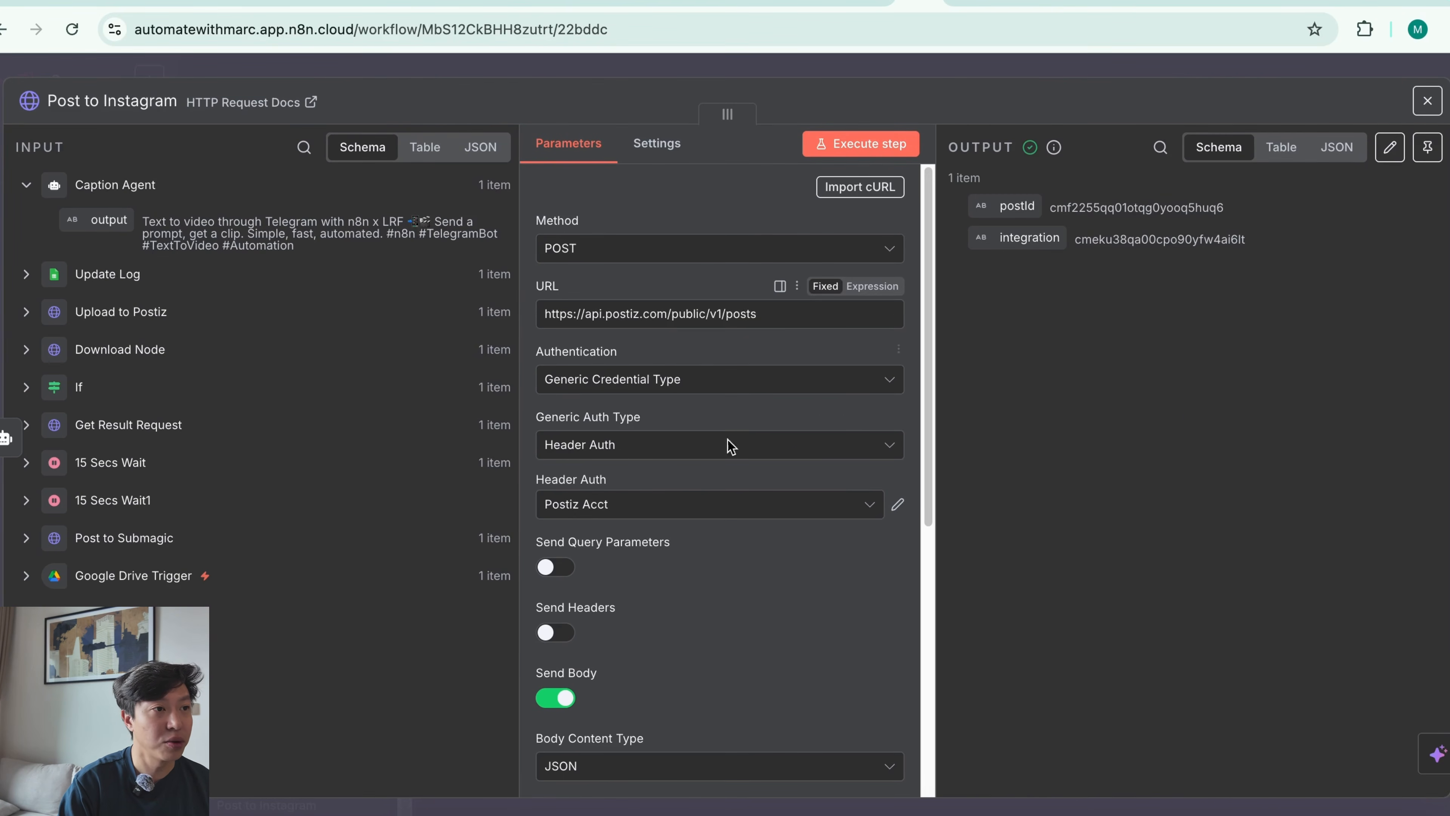
scroll(750, 637, down, 2)
scroll(750, 637, down, 5)
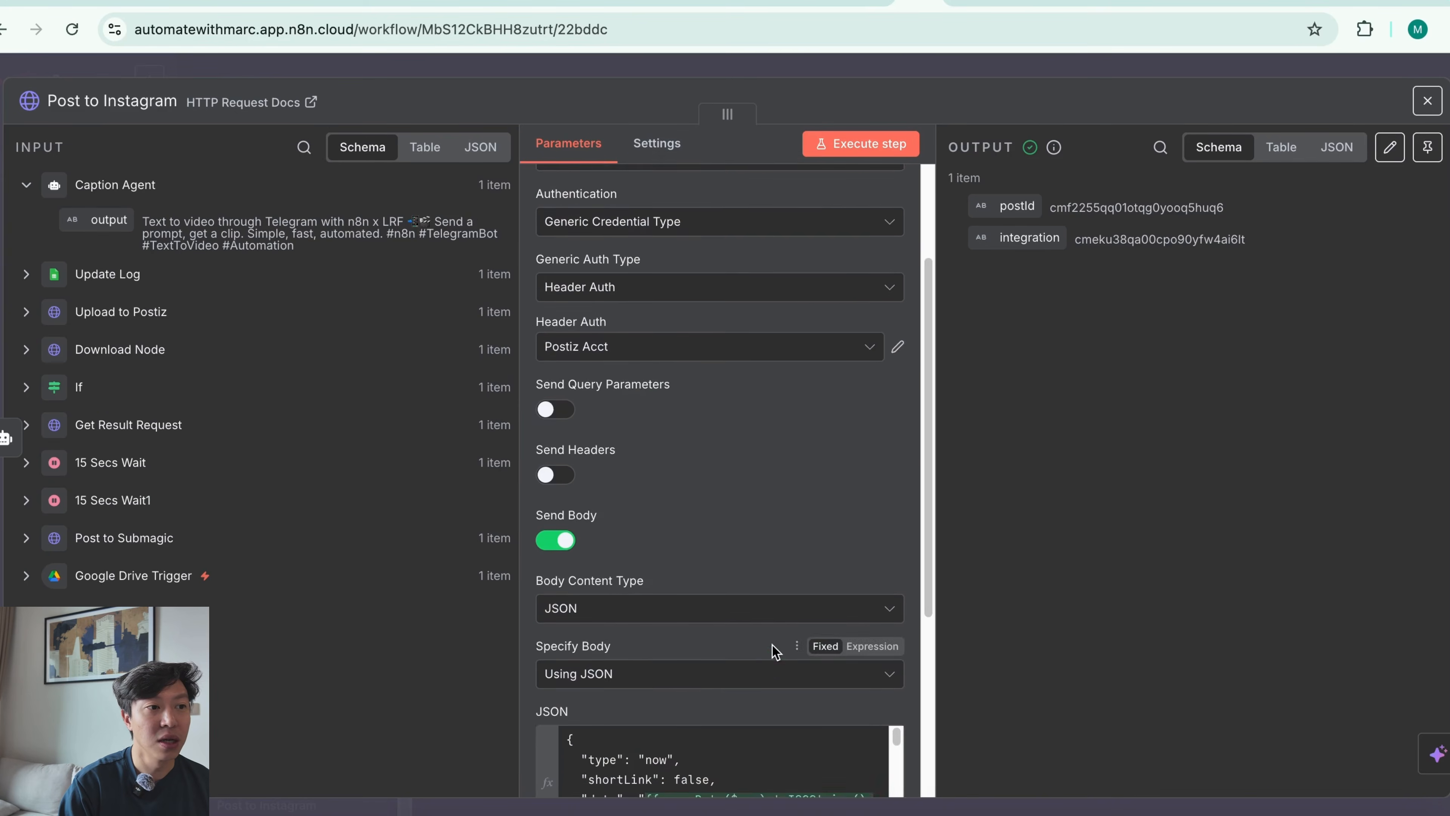
click(893, 681)
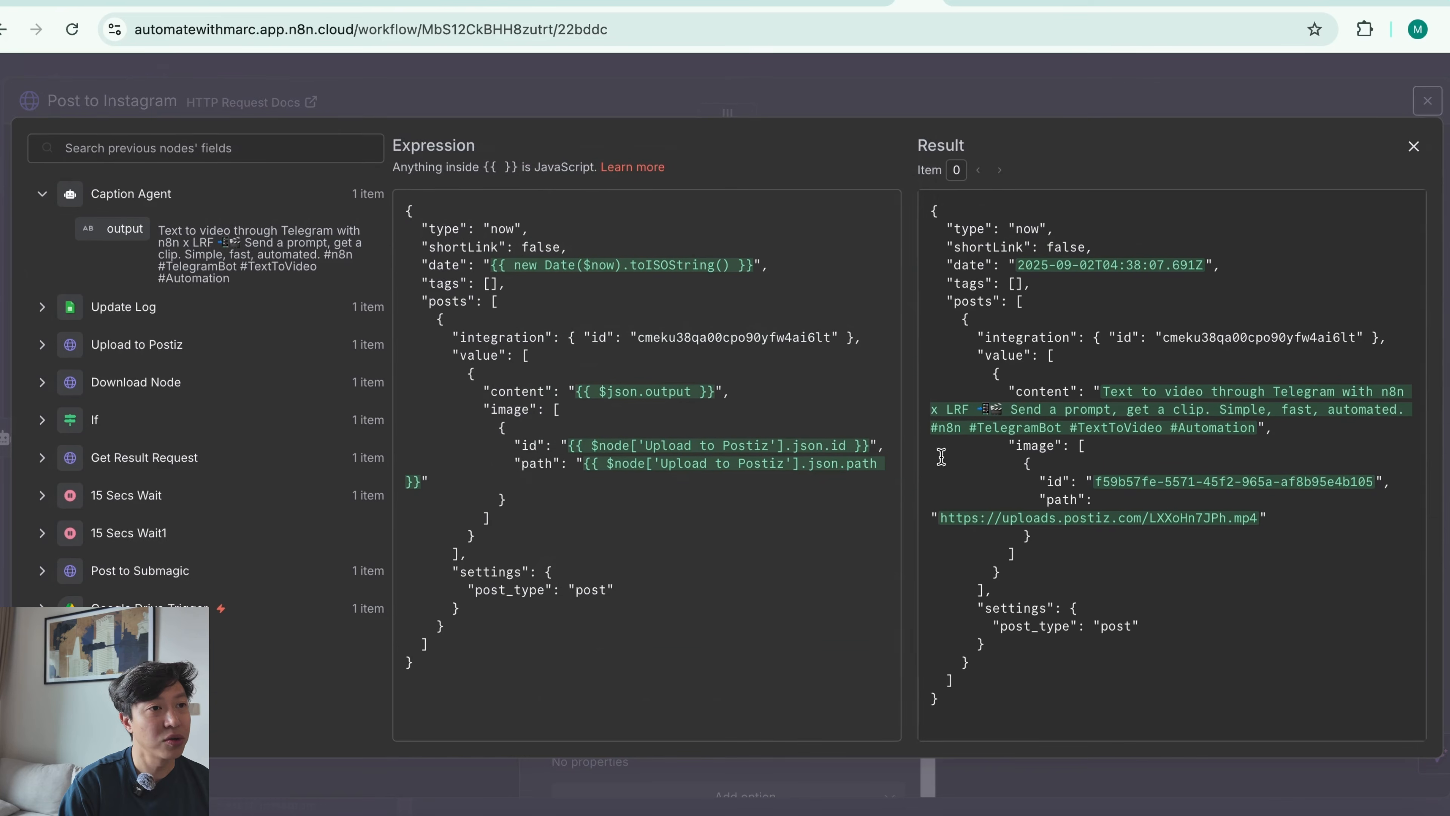
click(1190, 85)
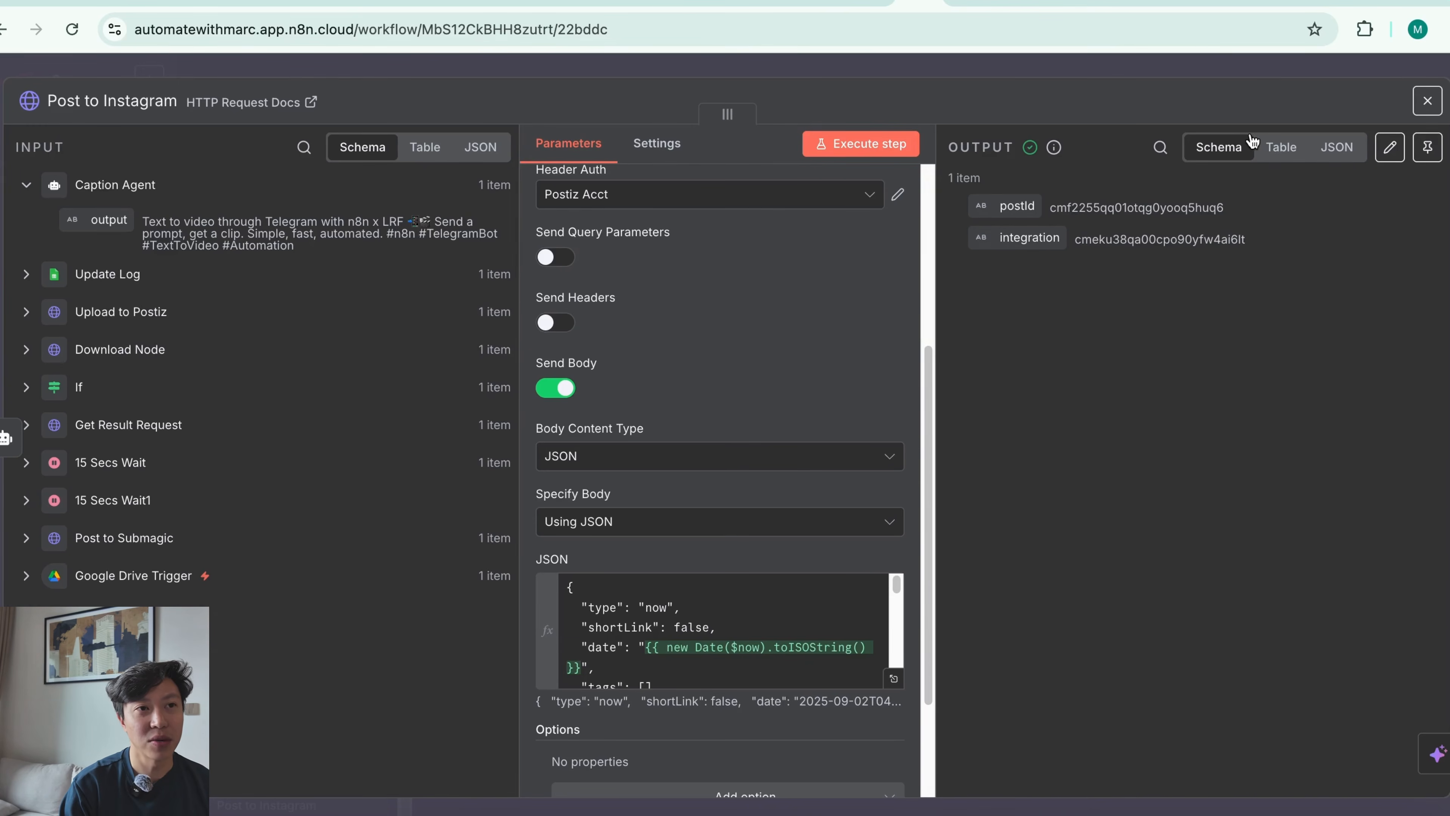
click(1282, 76)
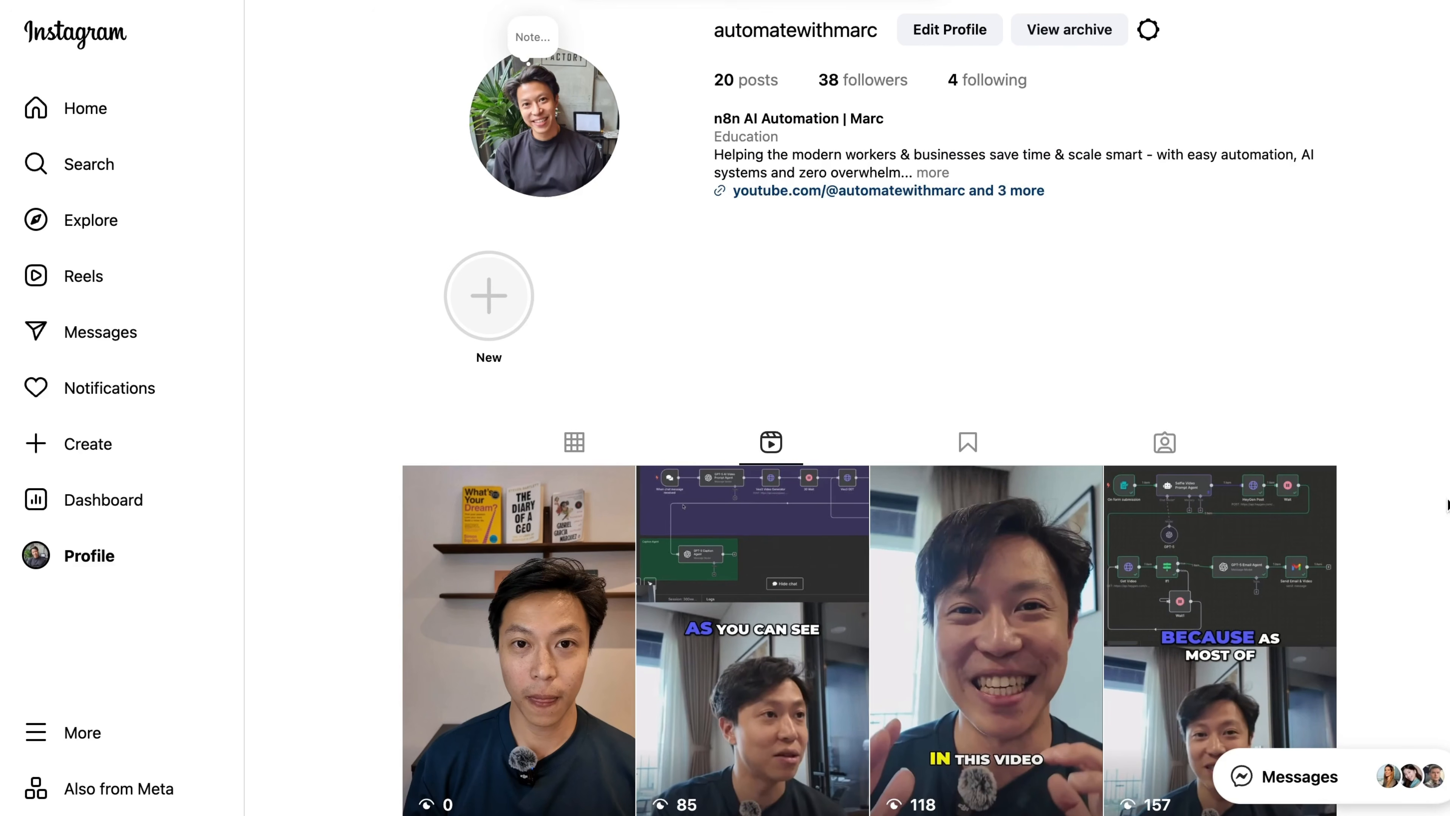
- Open the newest reel on the Instagram profile and unmute it to check the published video and caption
scroll(1440, 568, down, 1)
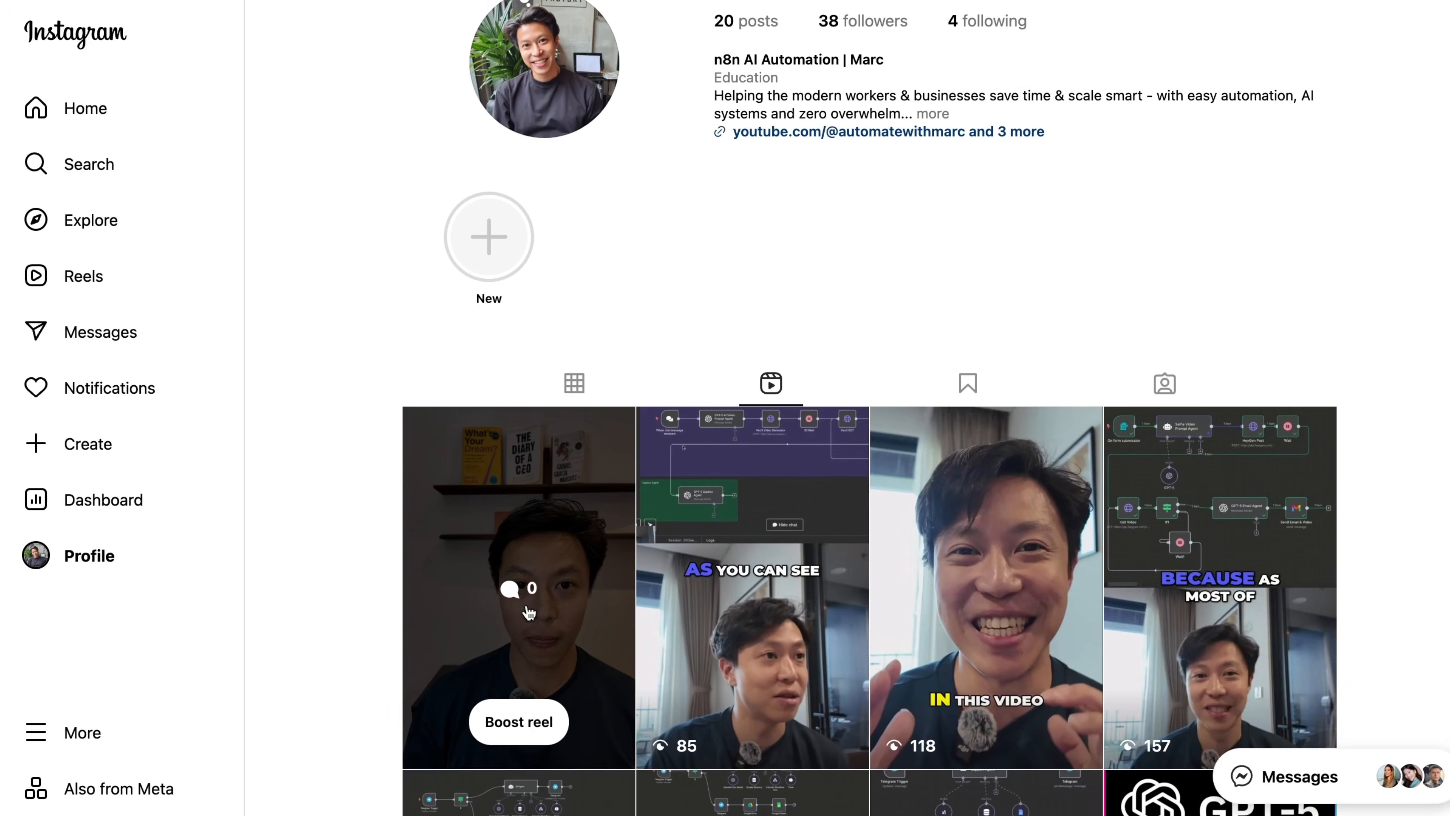
click(583, 627)
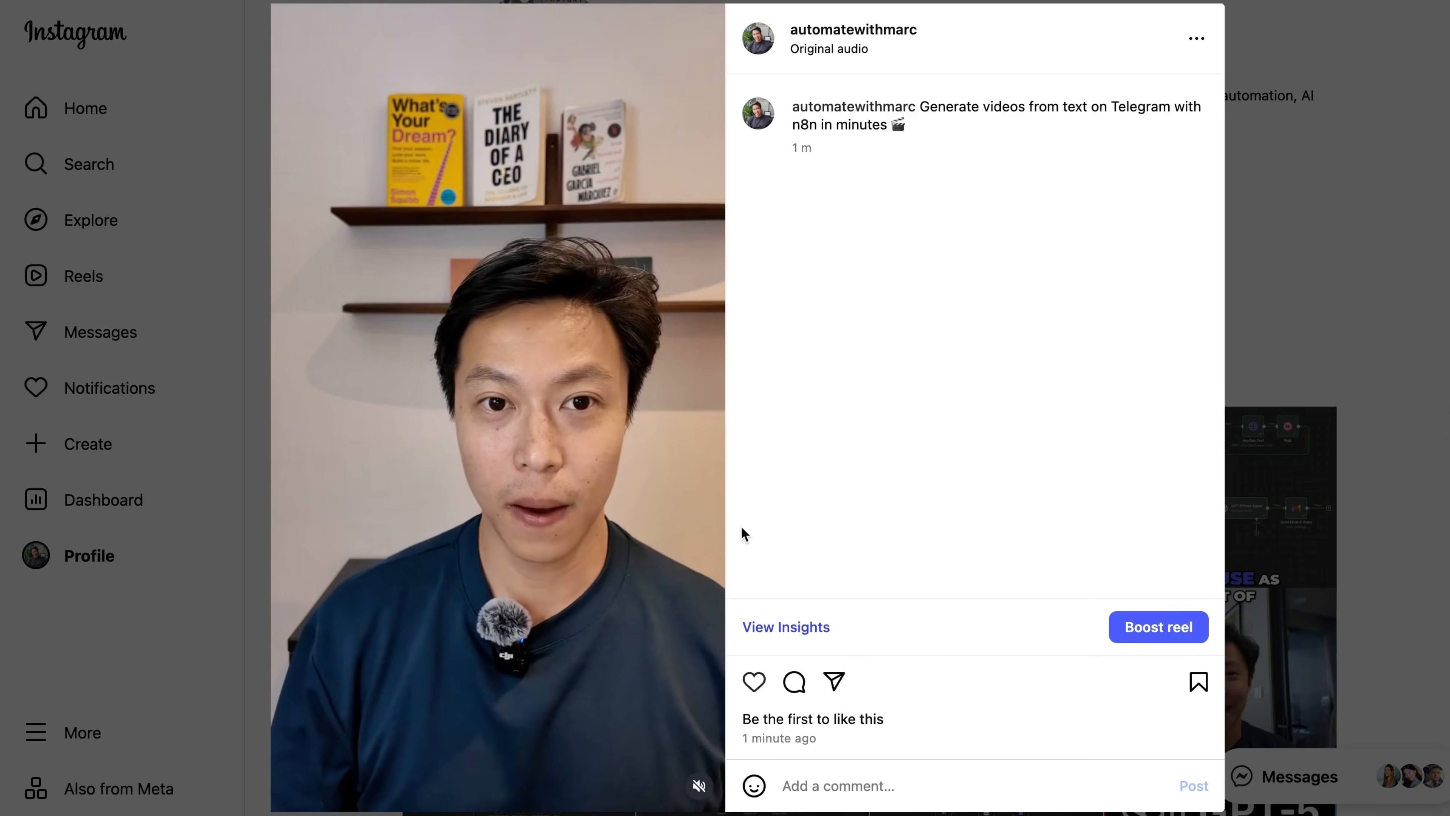
click(697, 785)
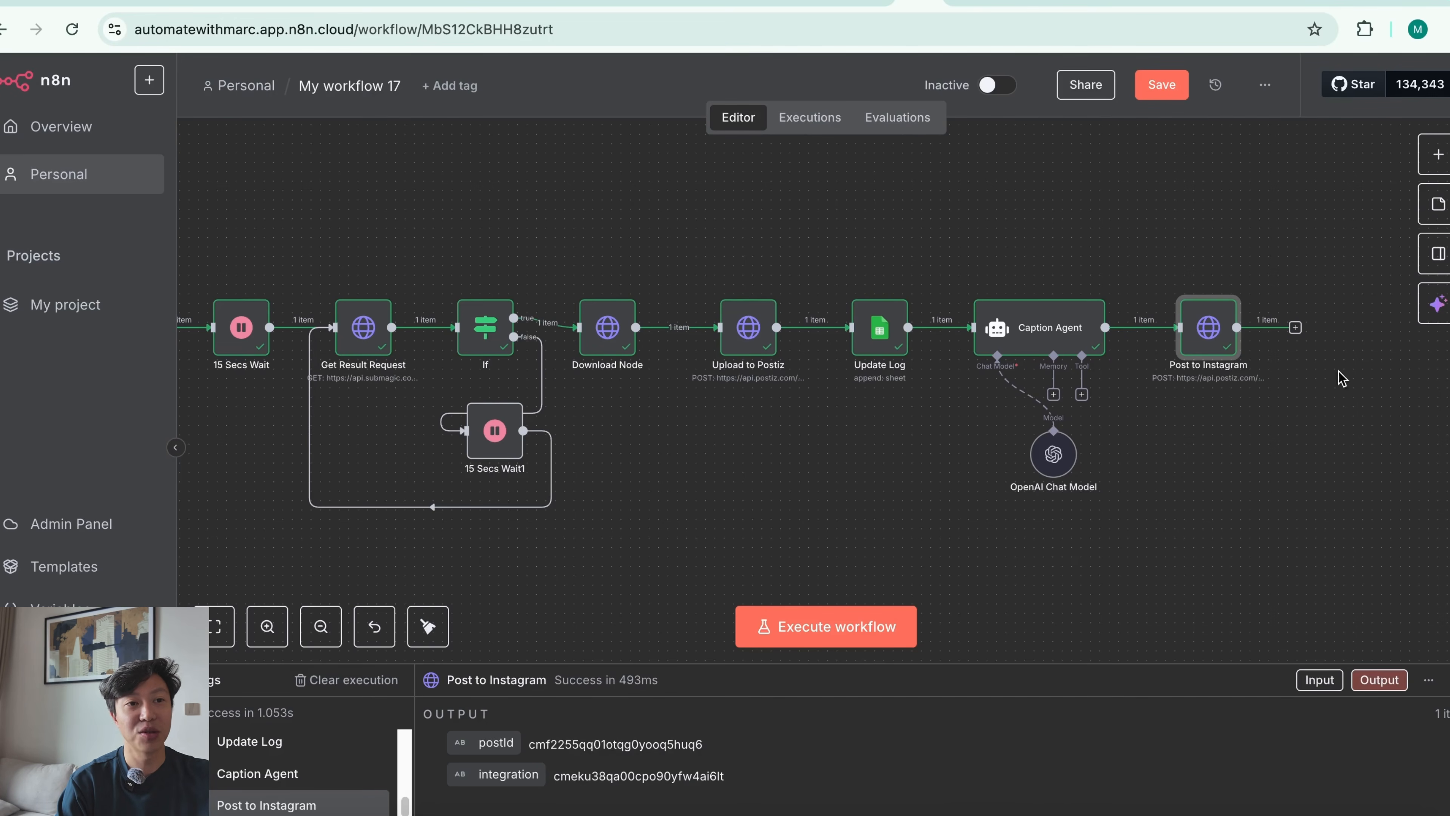
- Add a Google Sheets node with the Update row in sheet action after the Post to Instagram node
click(1295, 329)
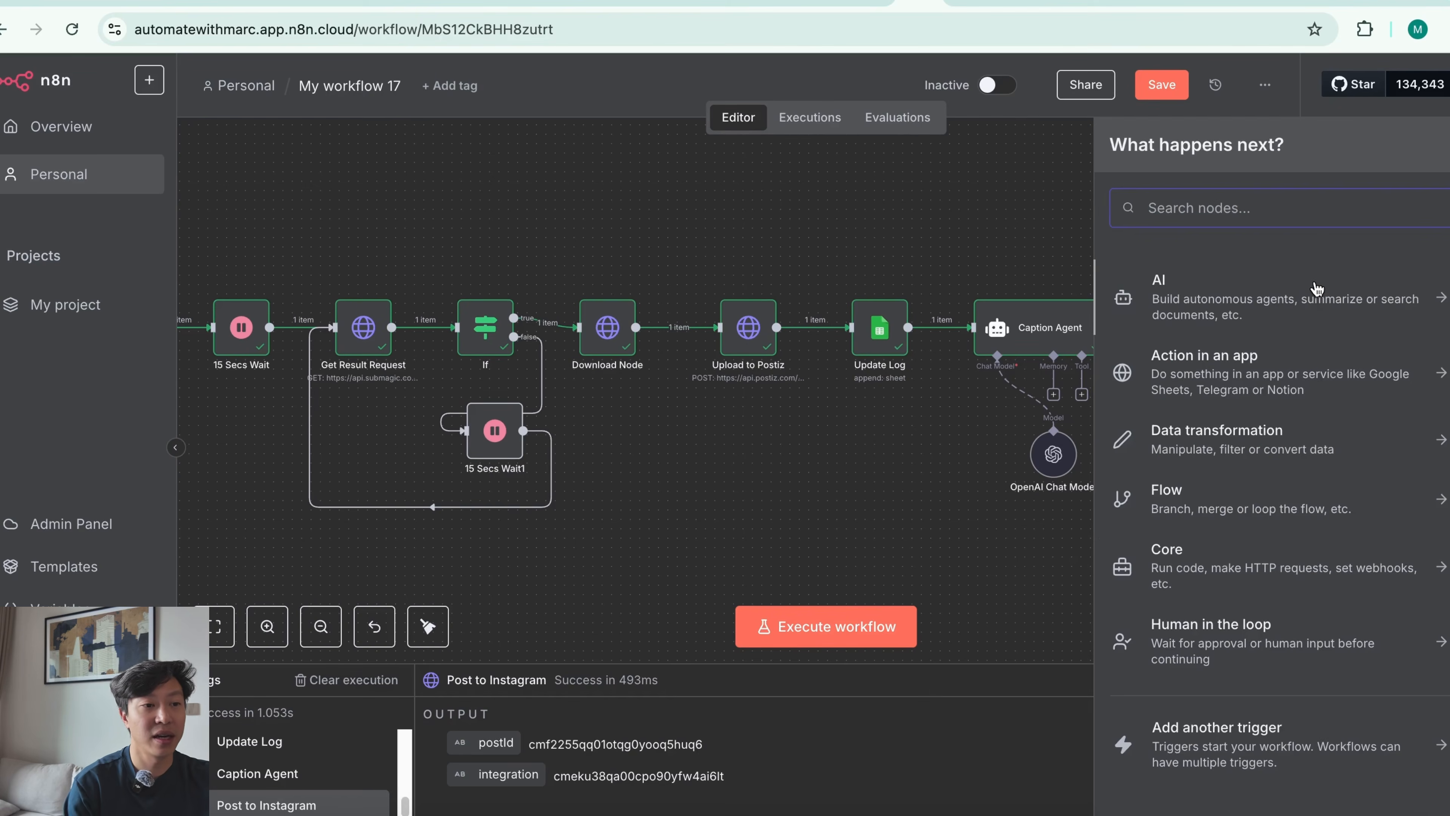
text(shee)
click(1295, 298)
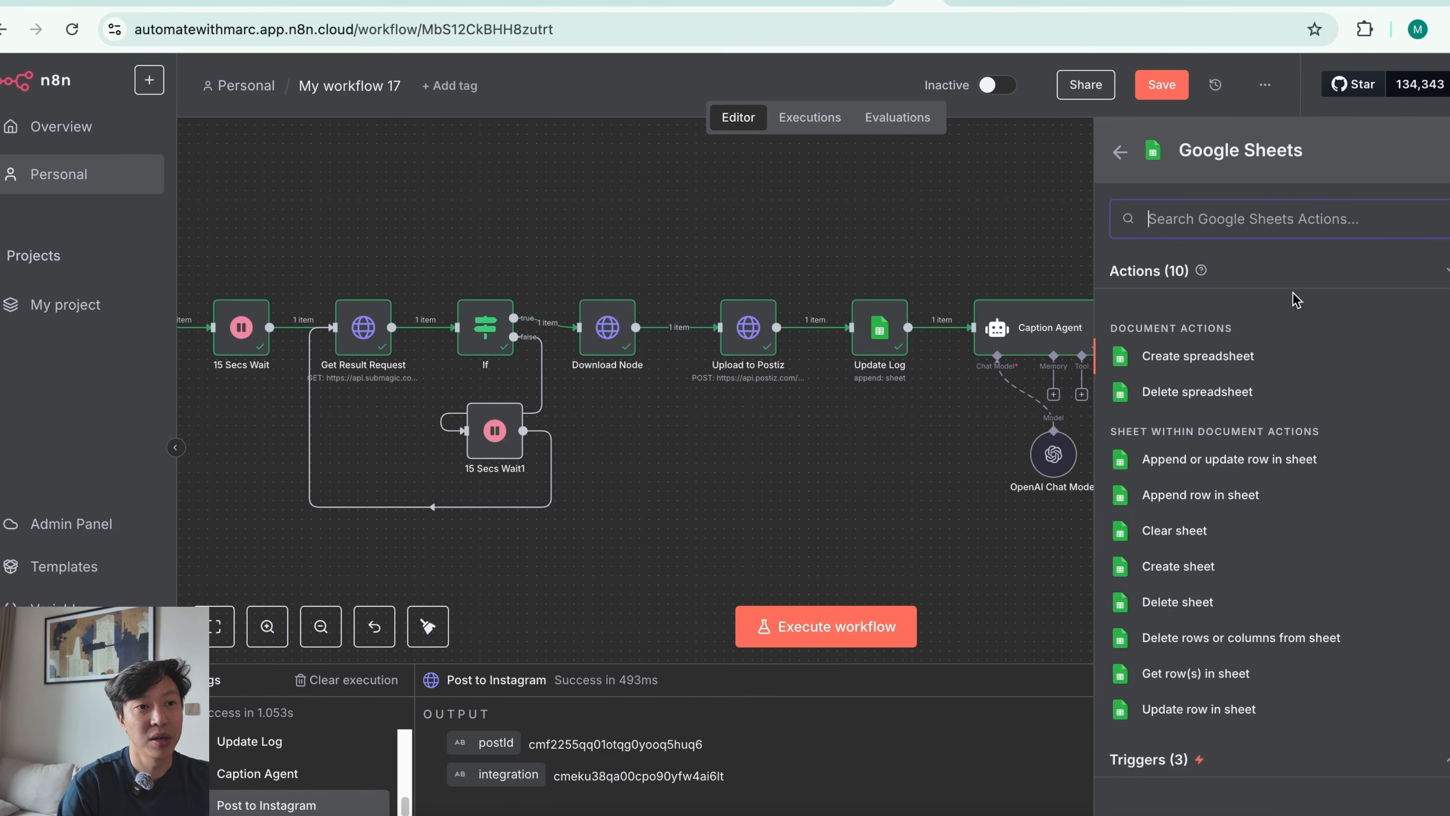
click(1272, 708)
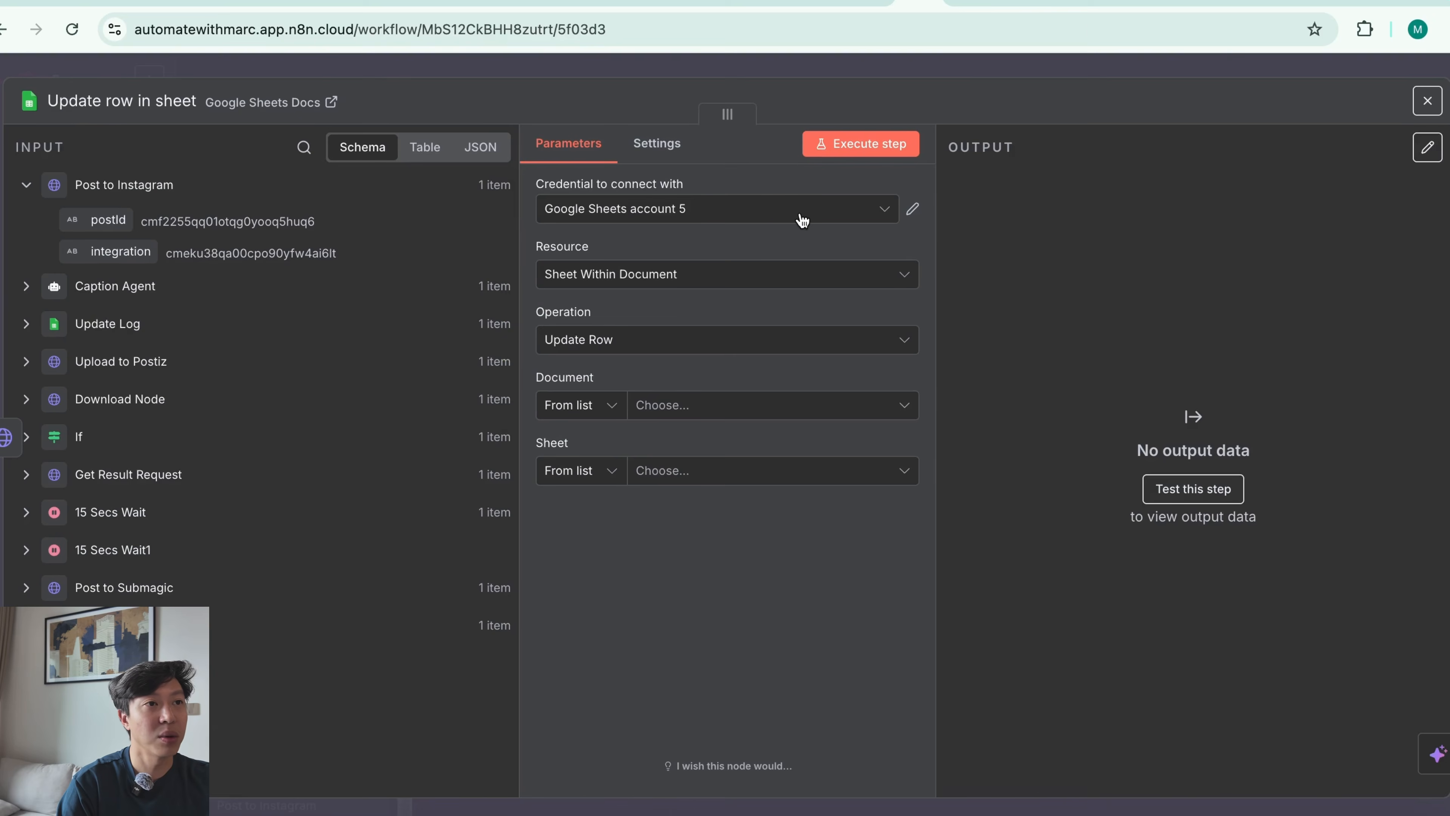
- Examine the logged row's video name and status in the spreadsheet, and return to the Update row in sheet node
click(1178, 1)
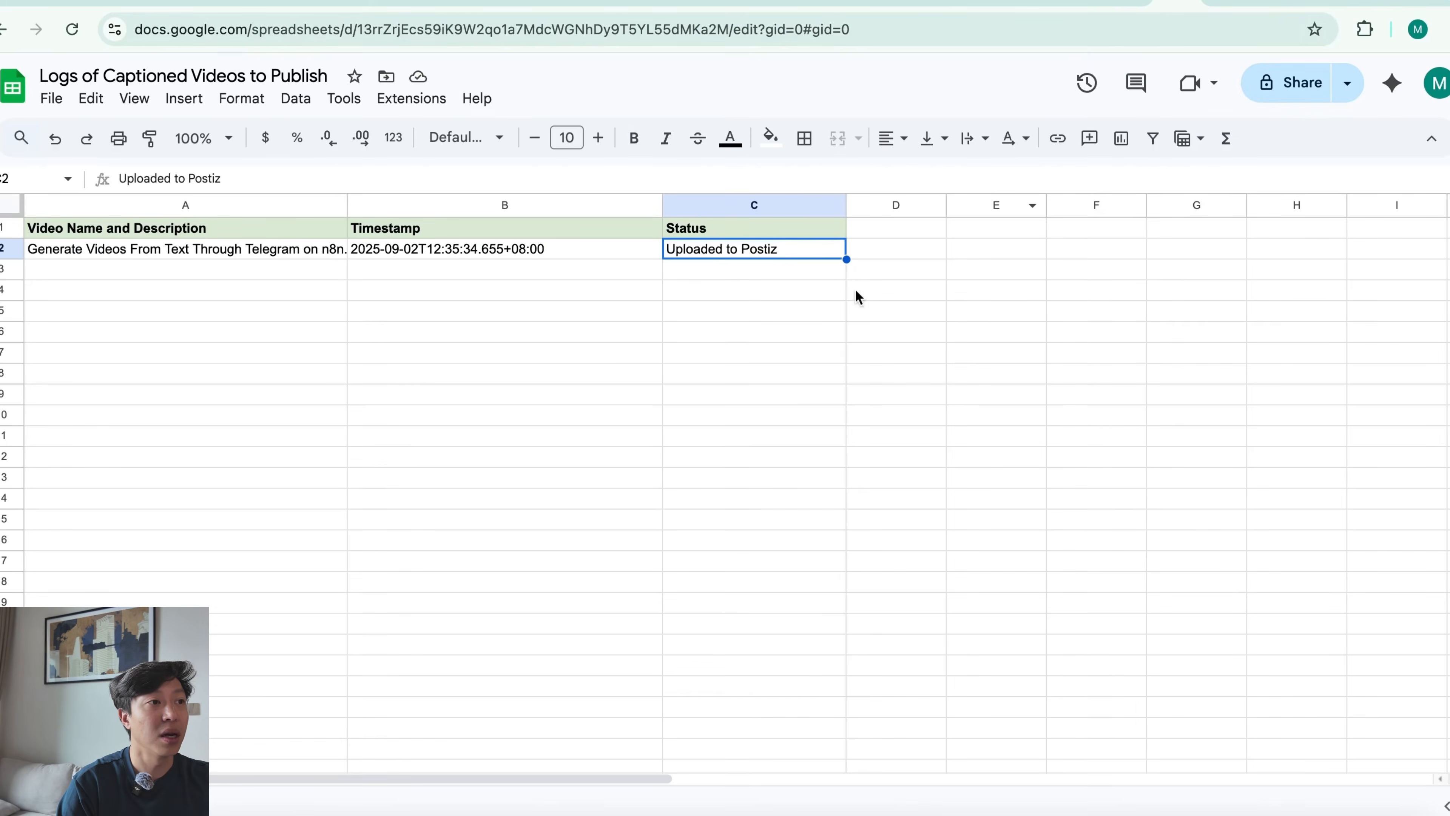
click(371, 331)
click(130, 253)
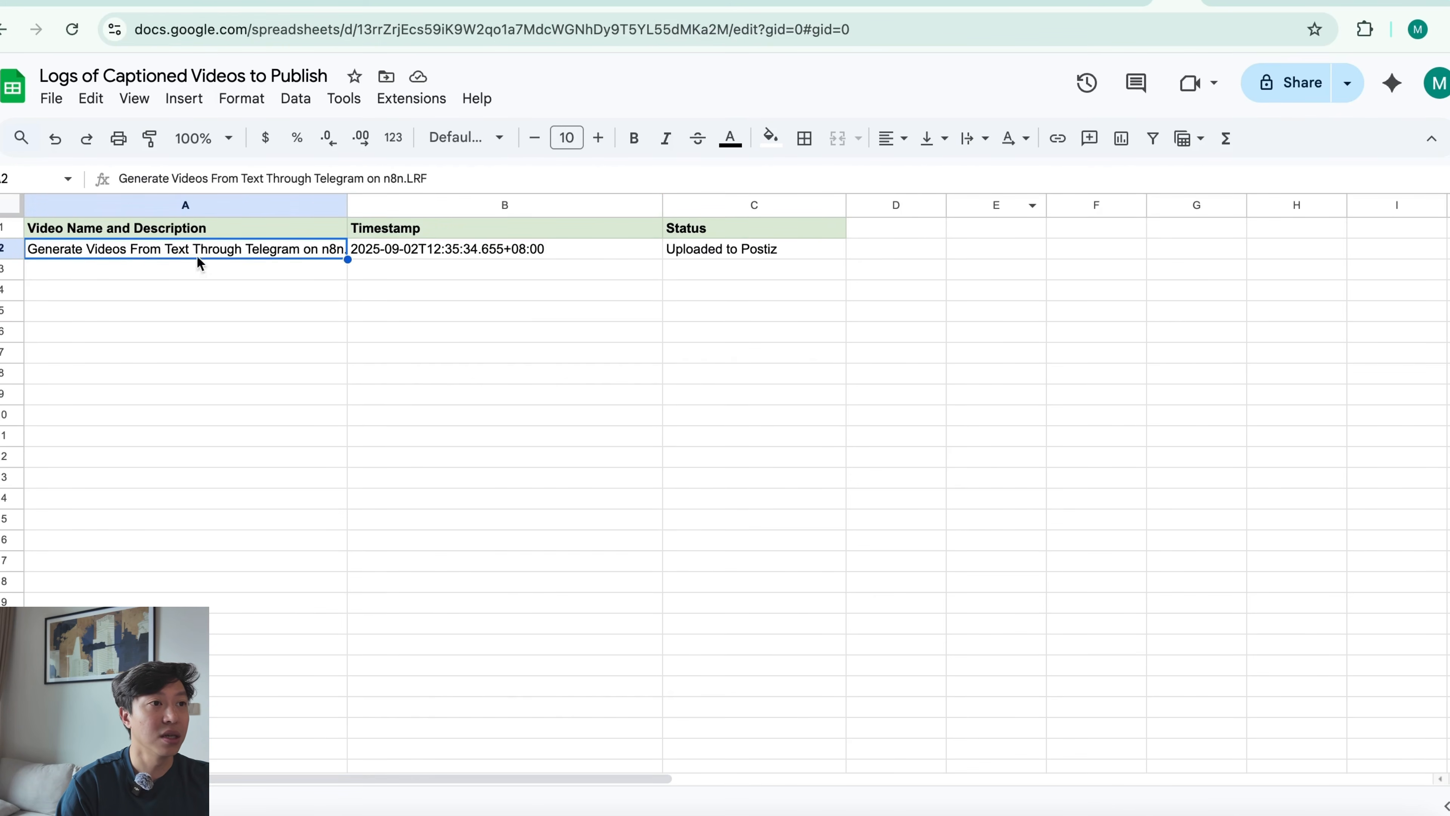
click(771, 251)
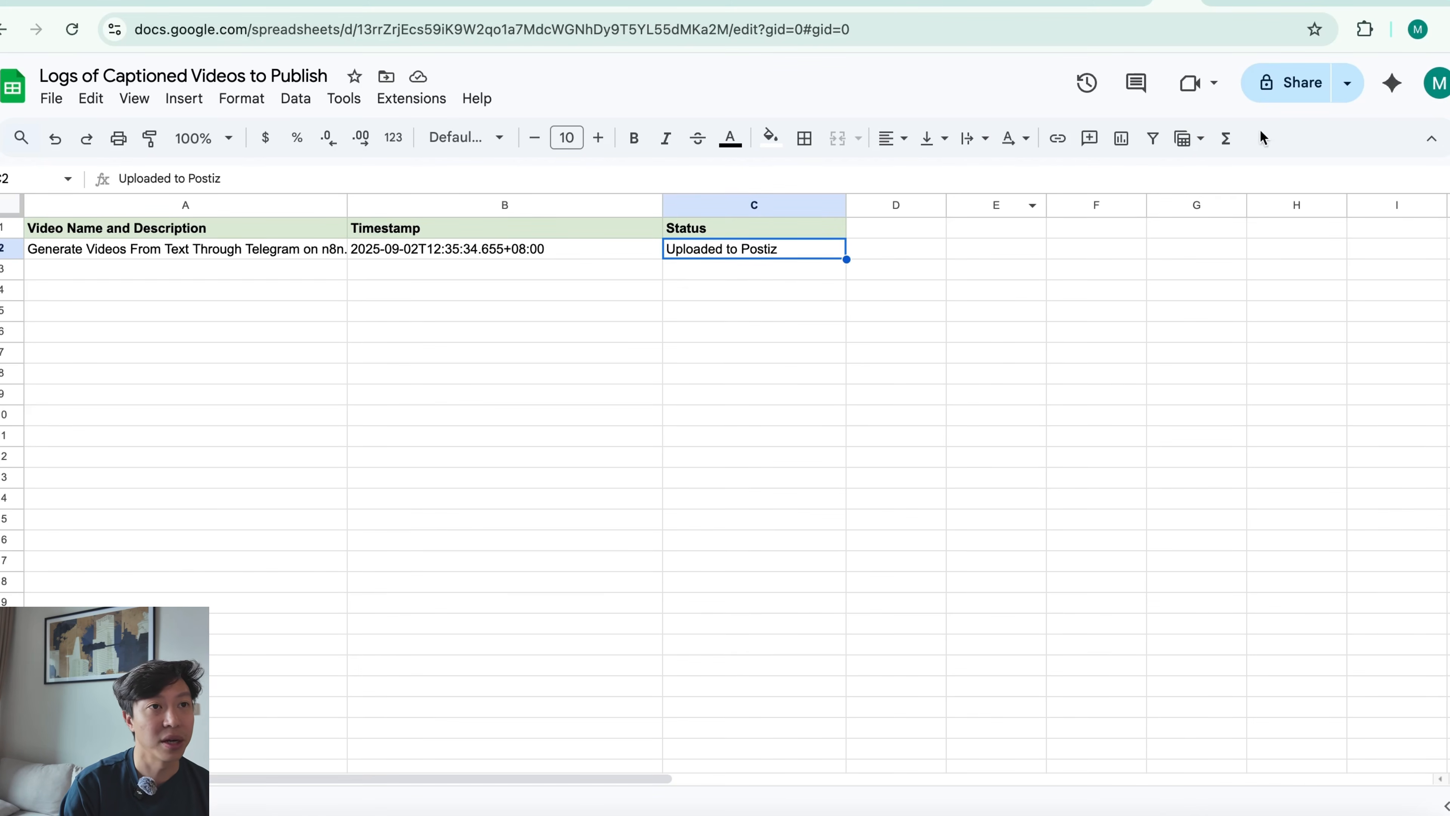
click(1254, 4)
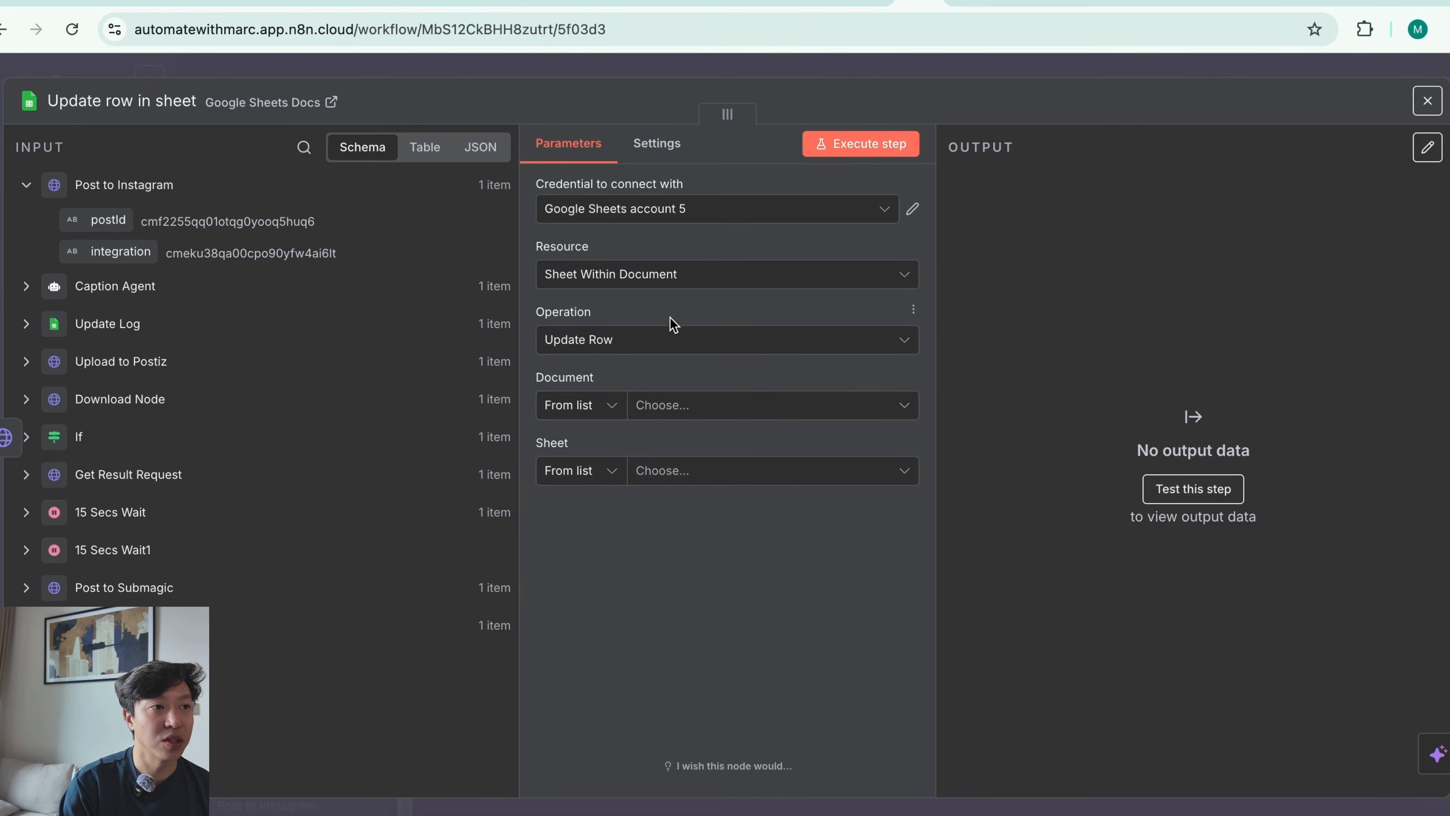
- Point the update node to Sheet1 of Logs of Captioned Videos to Publish and match rows on Video Name and Description
click(739, 415)
click(765, 490)
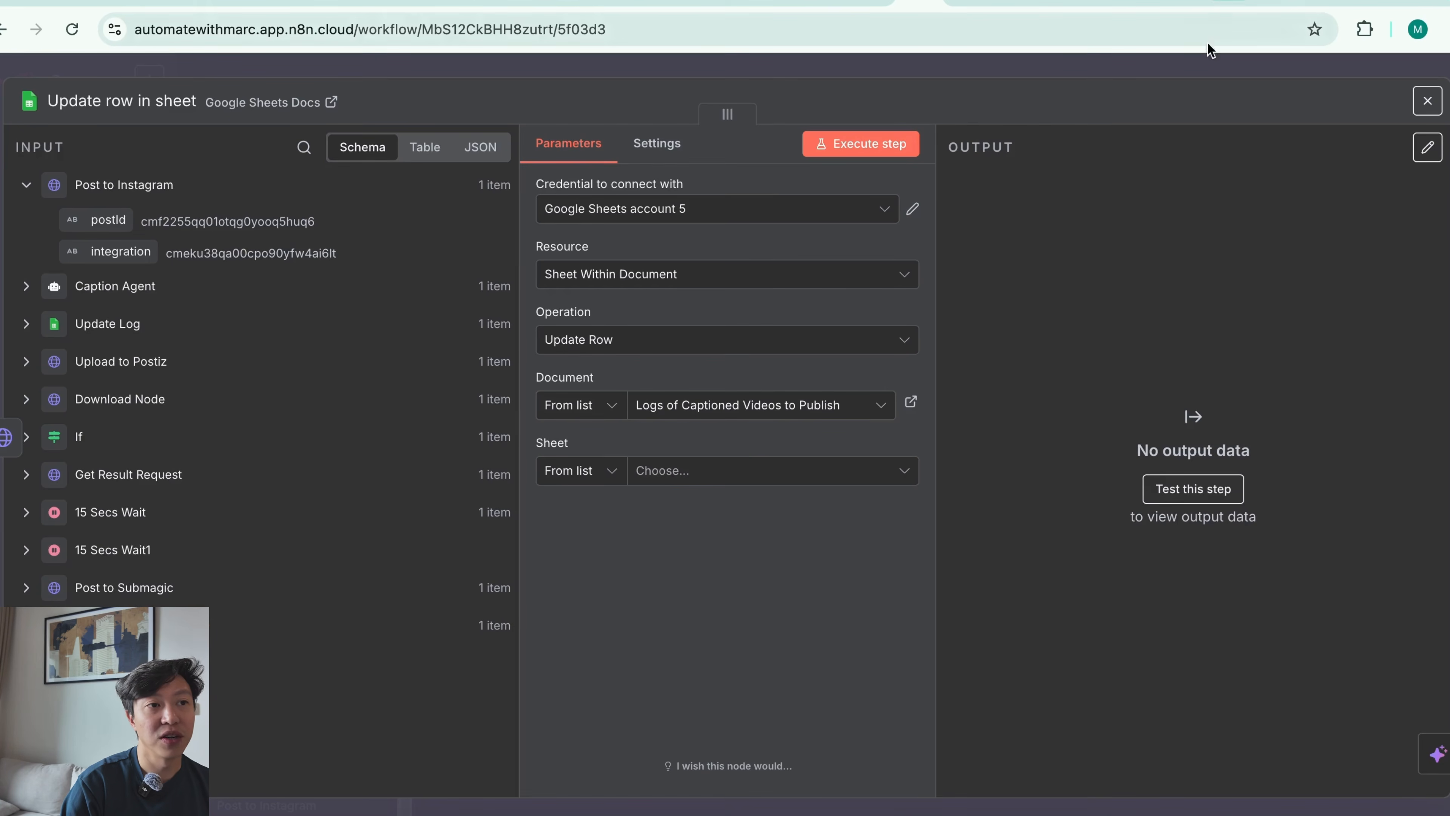
click(747, 479)
click(712, 520)
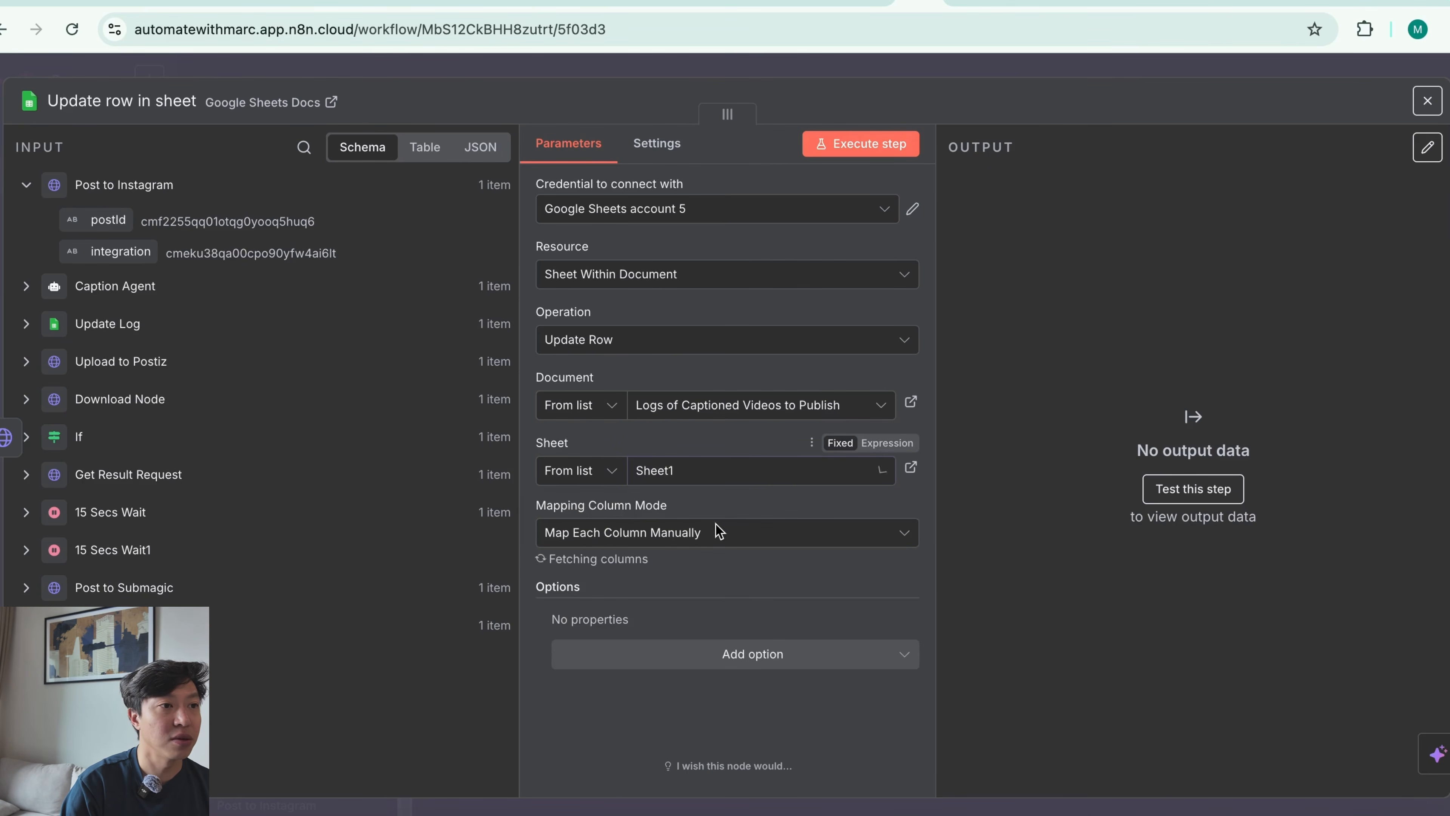
scroll(765, 623, down, 2)
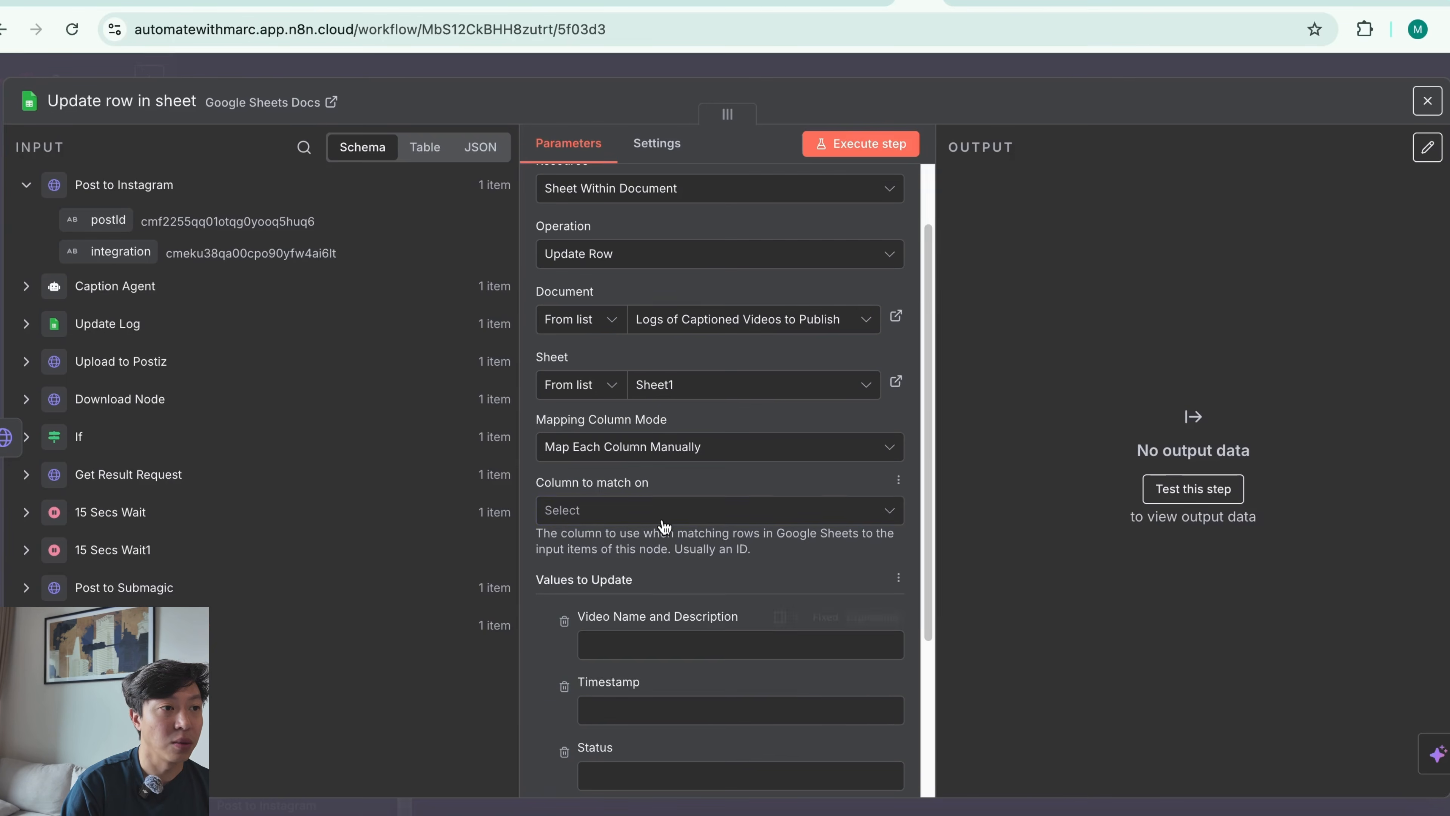
click(698, 511)
click(746, 568)
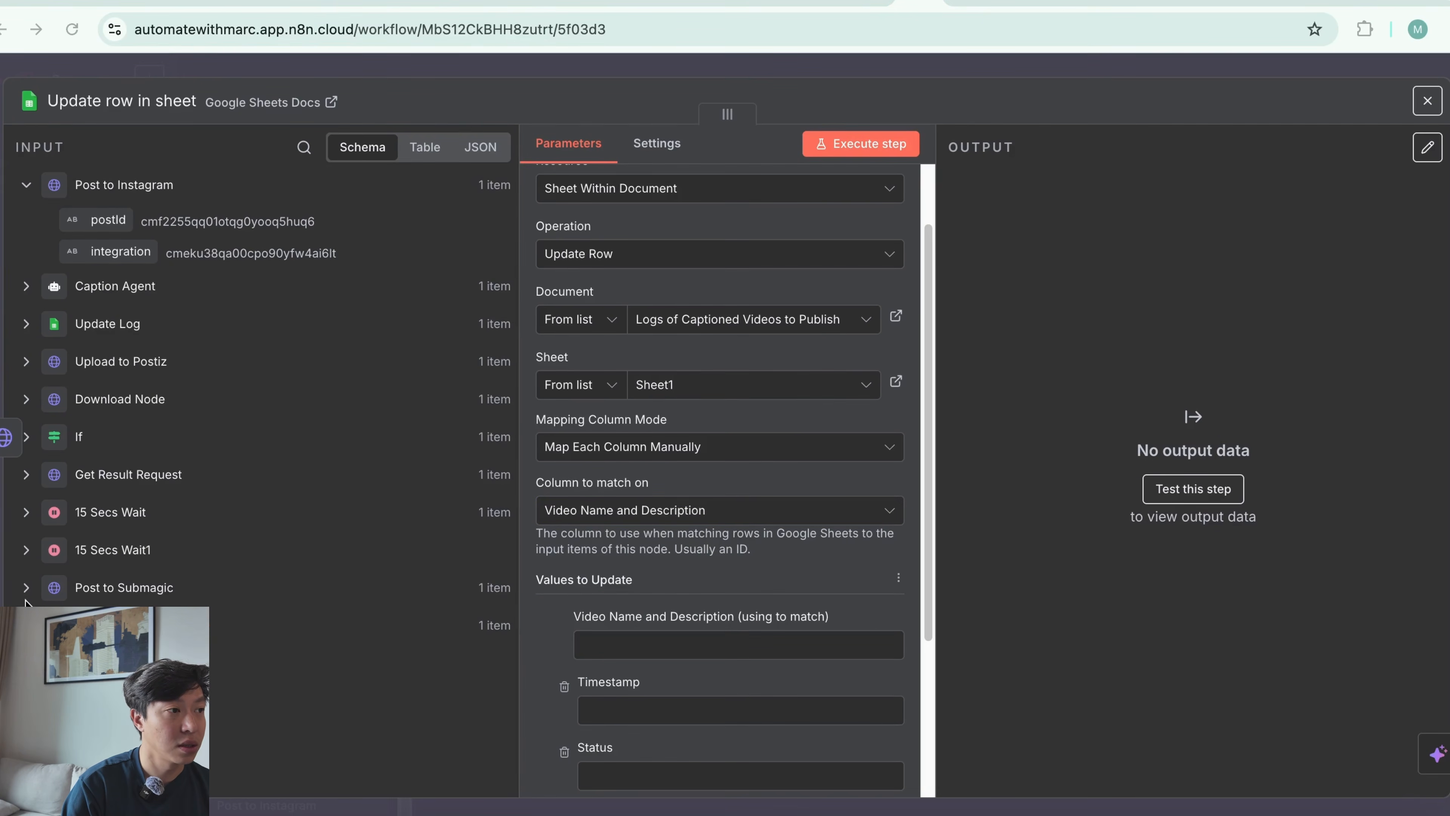
- Map the Video Name and Description match value to the name field from the Google Drive Trigger
drag(108, 617, 647, 640)
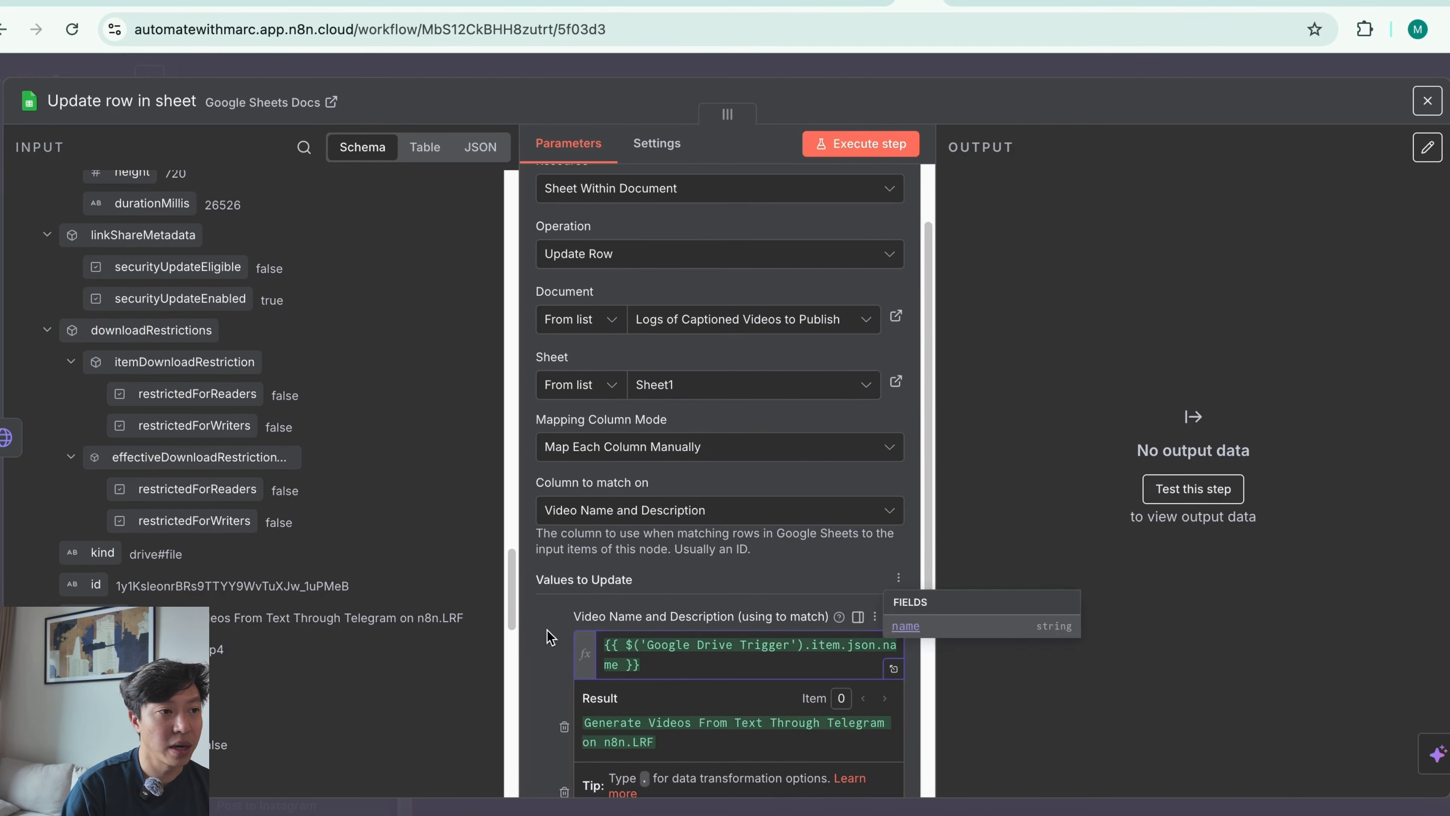
click(548, 637)
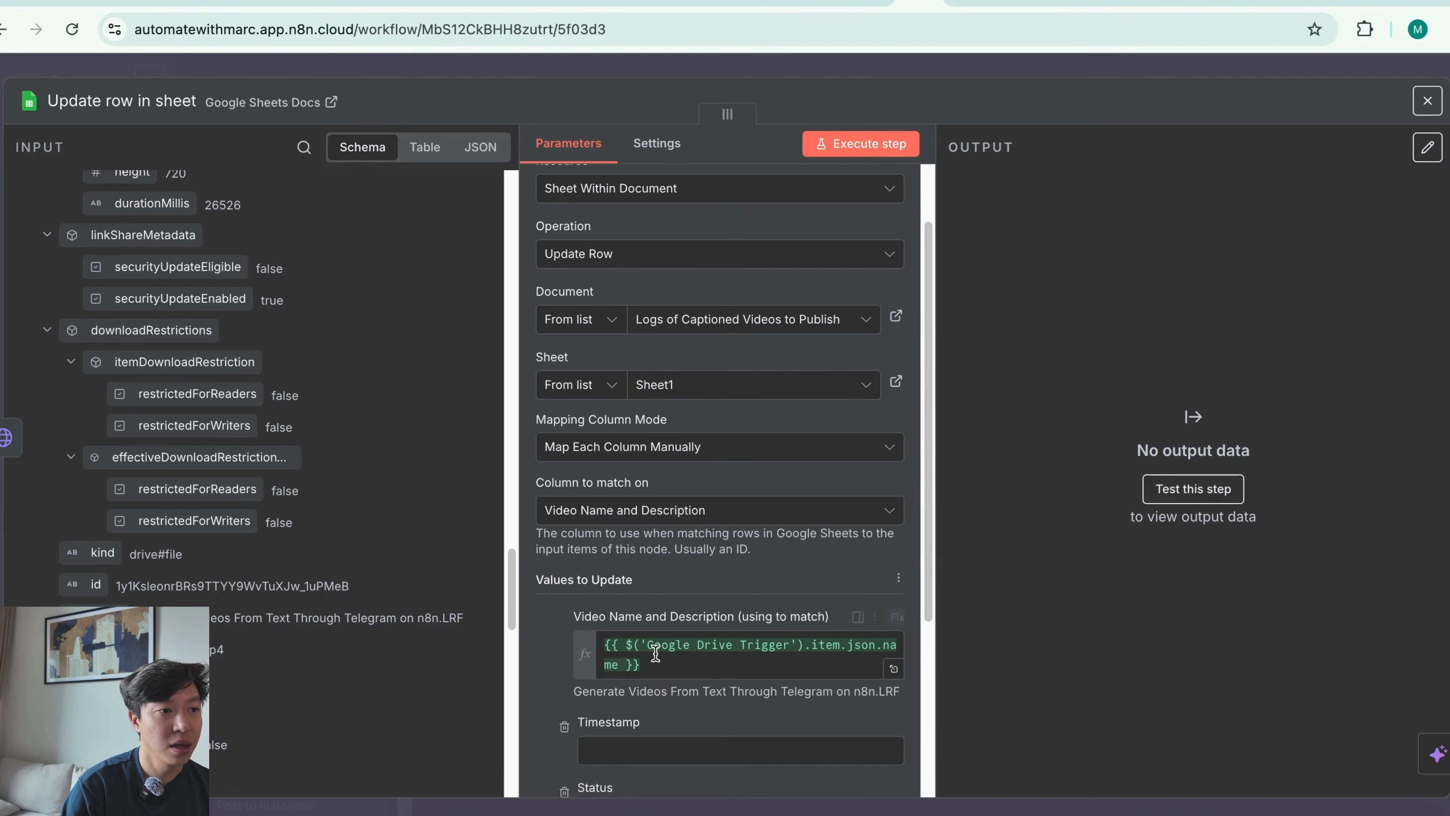
- Remove the Timestamp column from the values to update and set Status to "Uploaded to Instagram"
scroll(656, 654, down, 3)
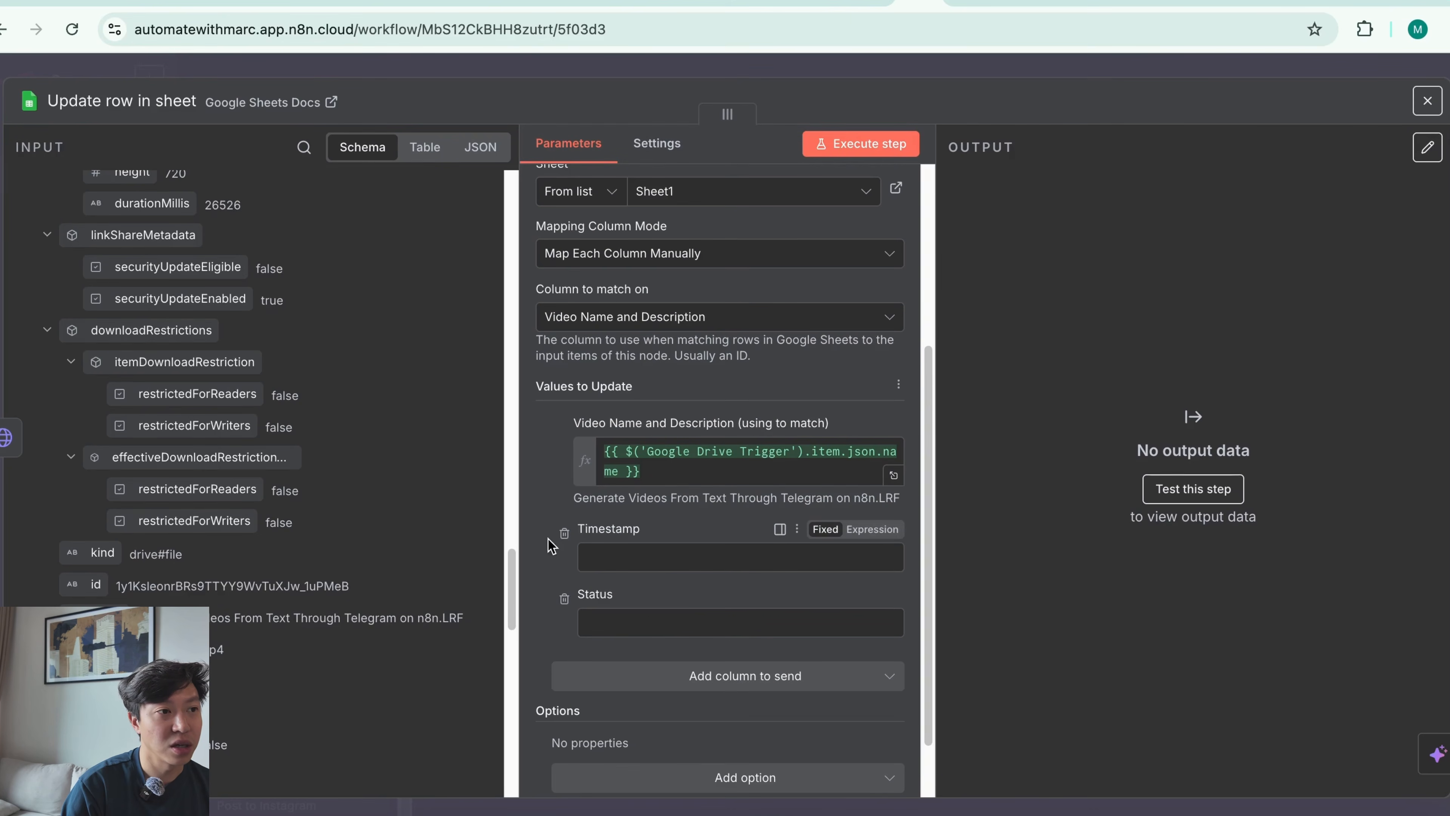
click(564, 533)
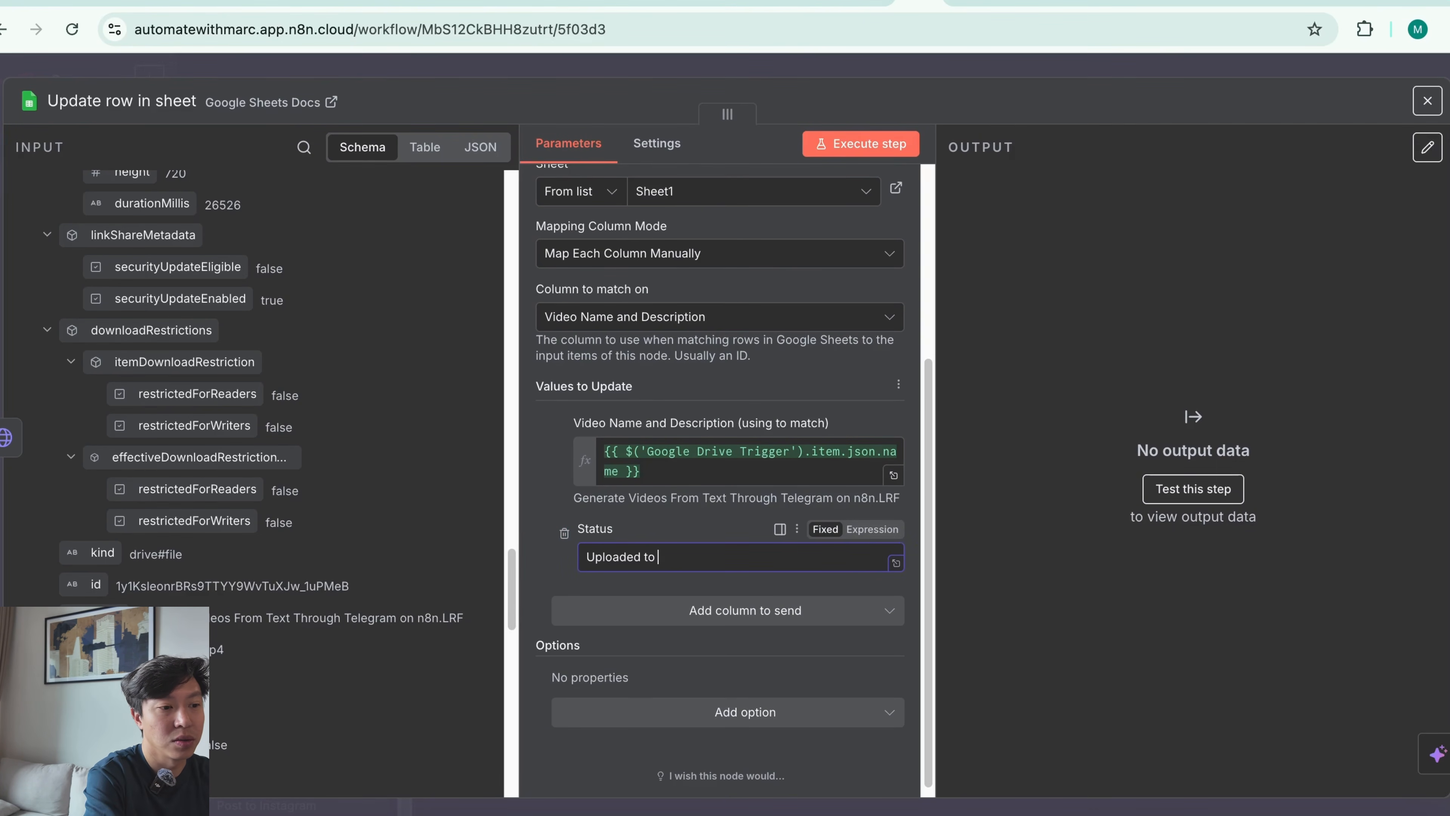
text(Instagram)
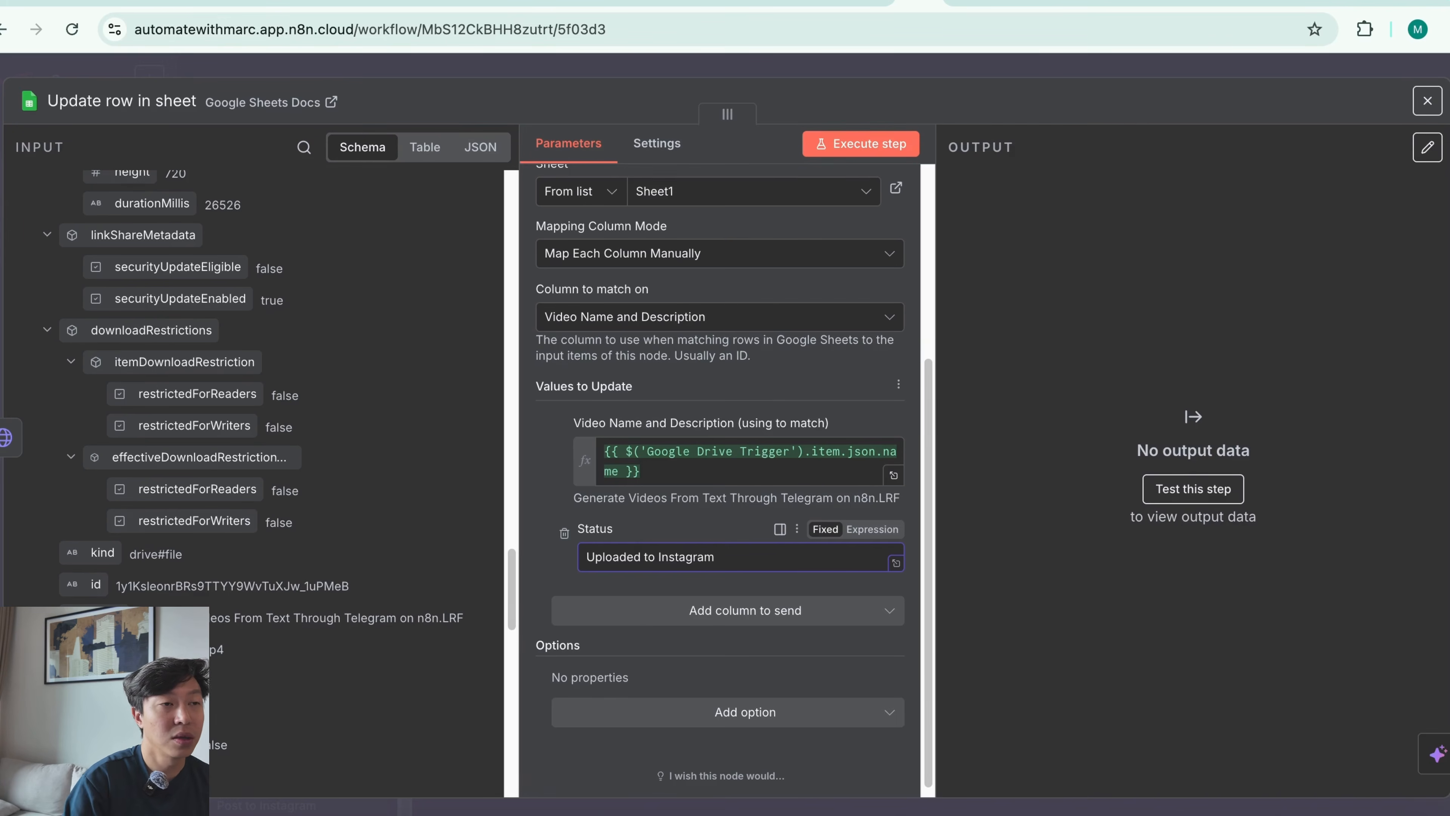
- Execute the Update row in sheet node and check the video's Status cell in the Logs of Captioned Videos to Publish spreadsheet
click(848, 143)
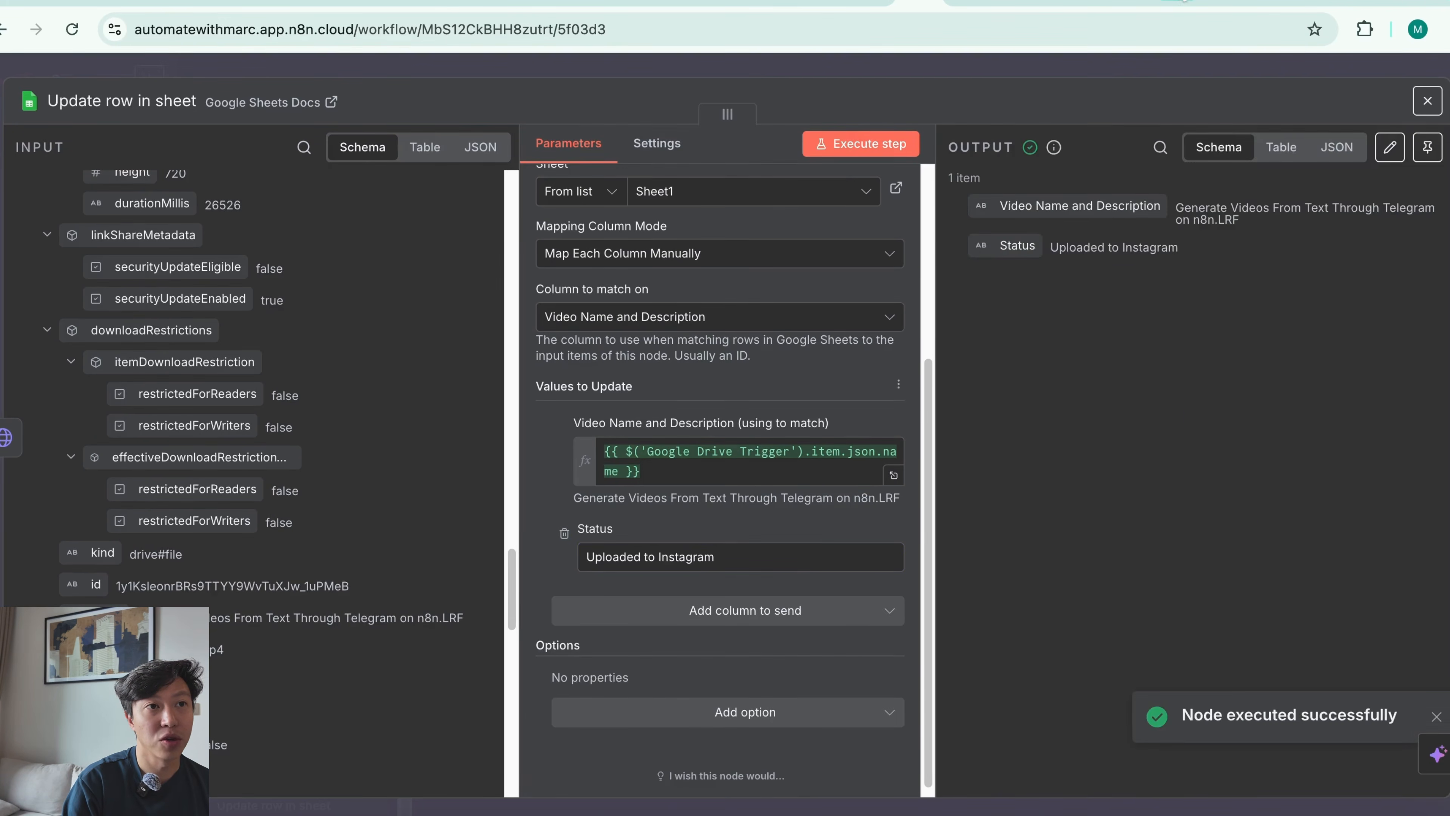
click(1179, 1)
click(742, 360)
click(782, 249)
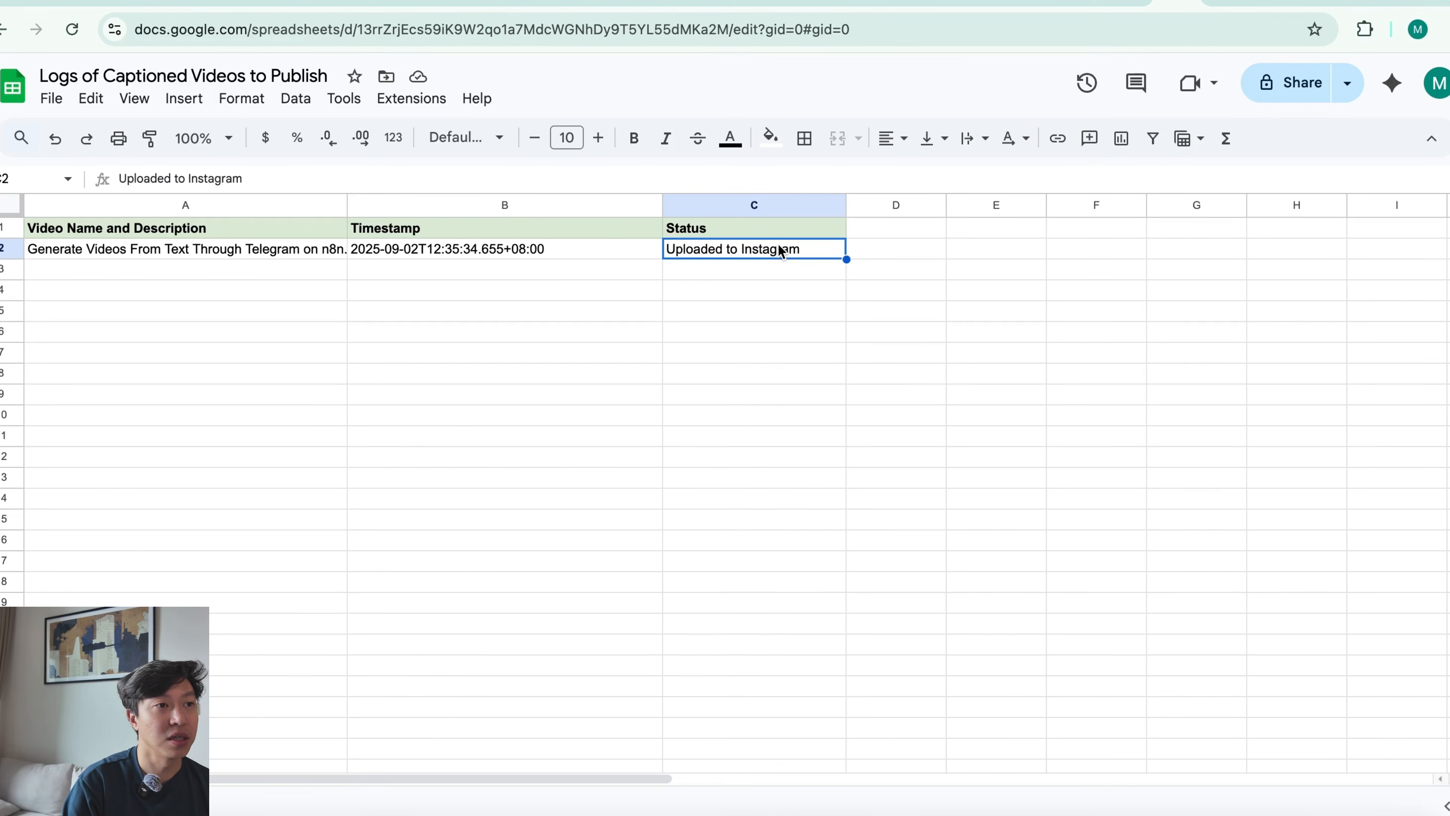